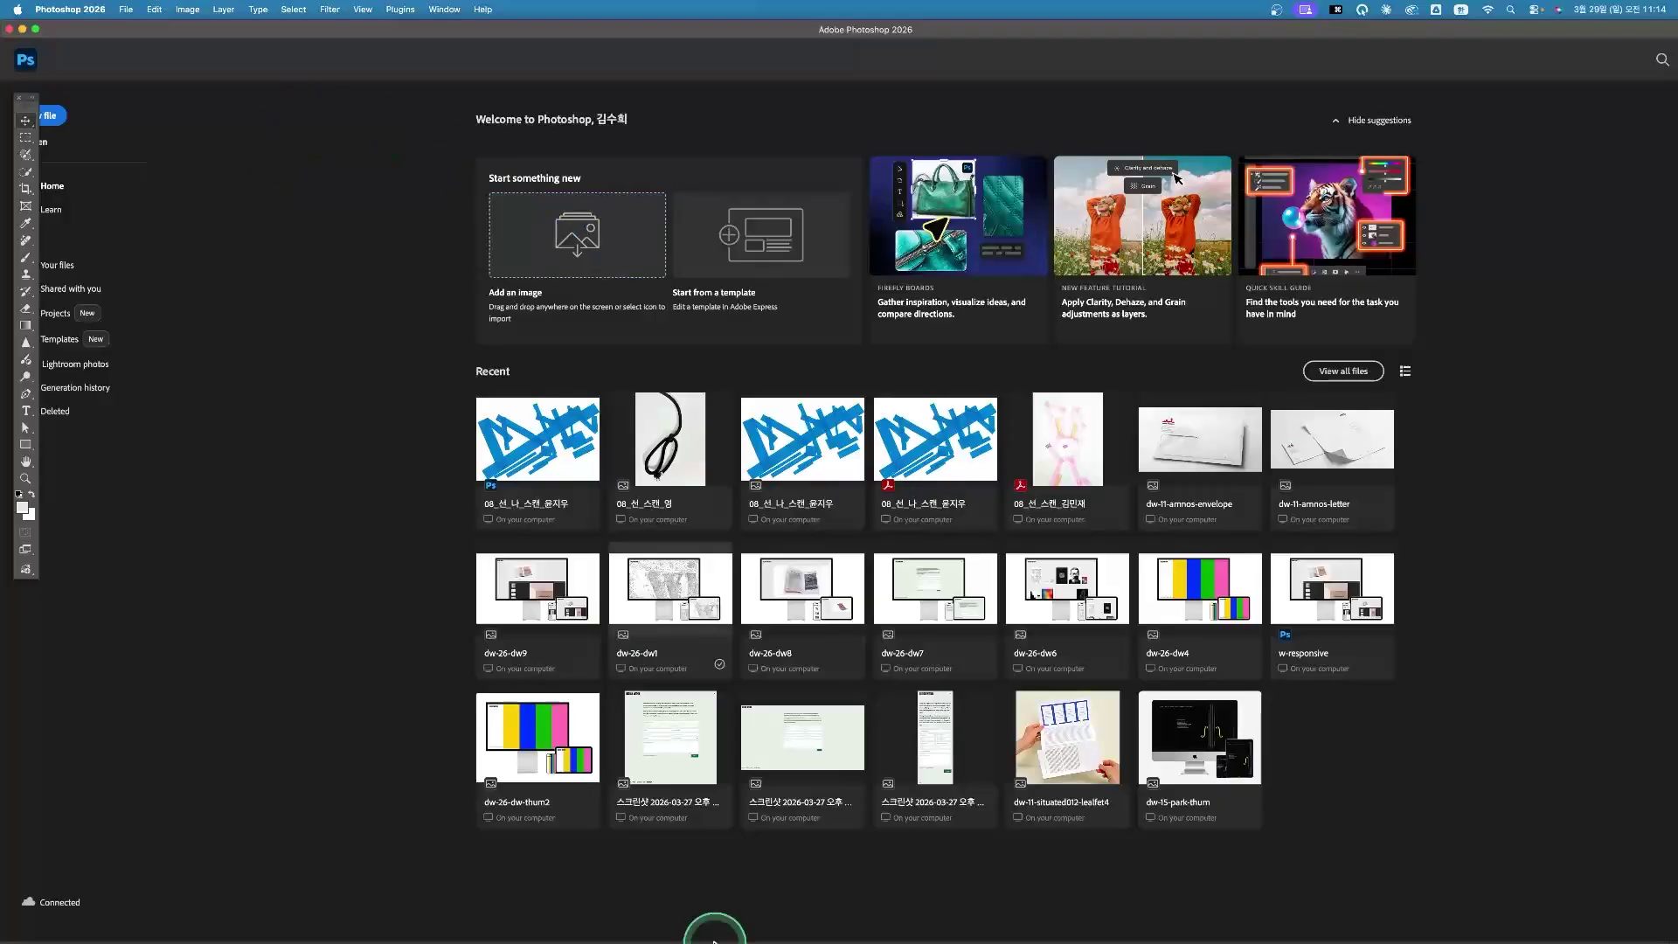
# Switch to Illustrator and show the hidden panels beside the Photoshop introduction artboard
pyautogui.moveTo(738, 925)
pyautogui.click(885, 919)
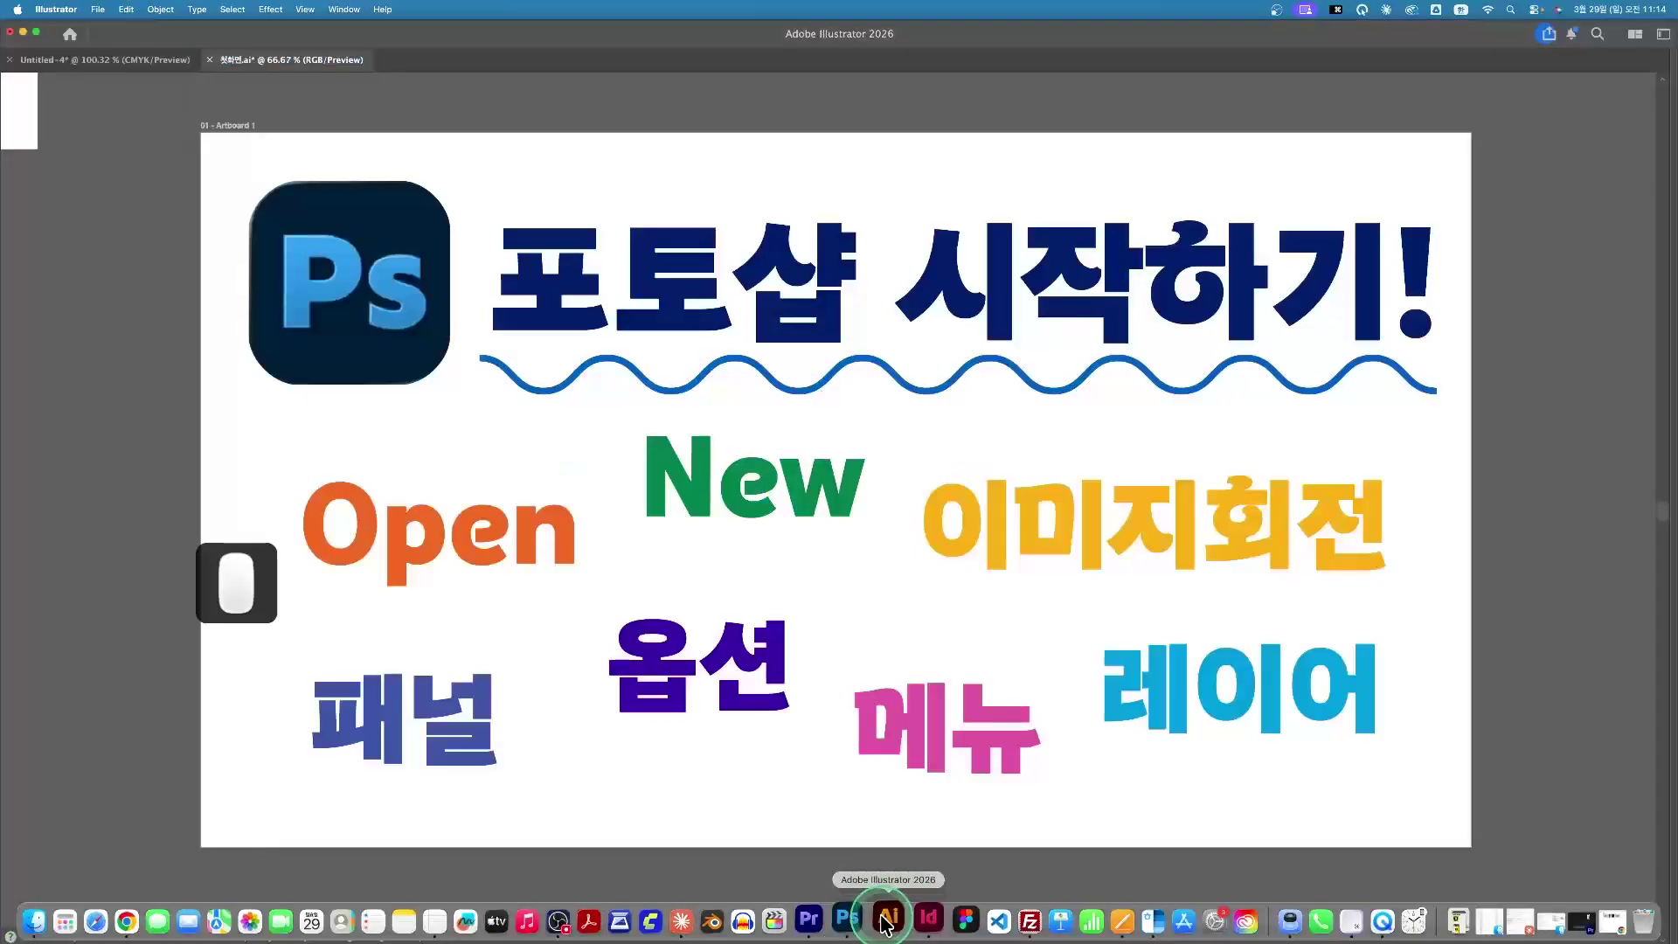
pyautogui.hscroll(-2, 612, 246)
pyautogui.hscroll(-5, 594, 247)
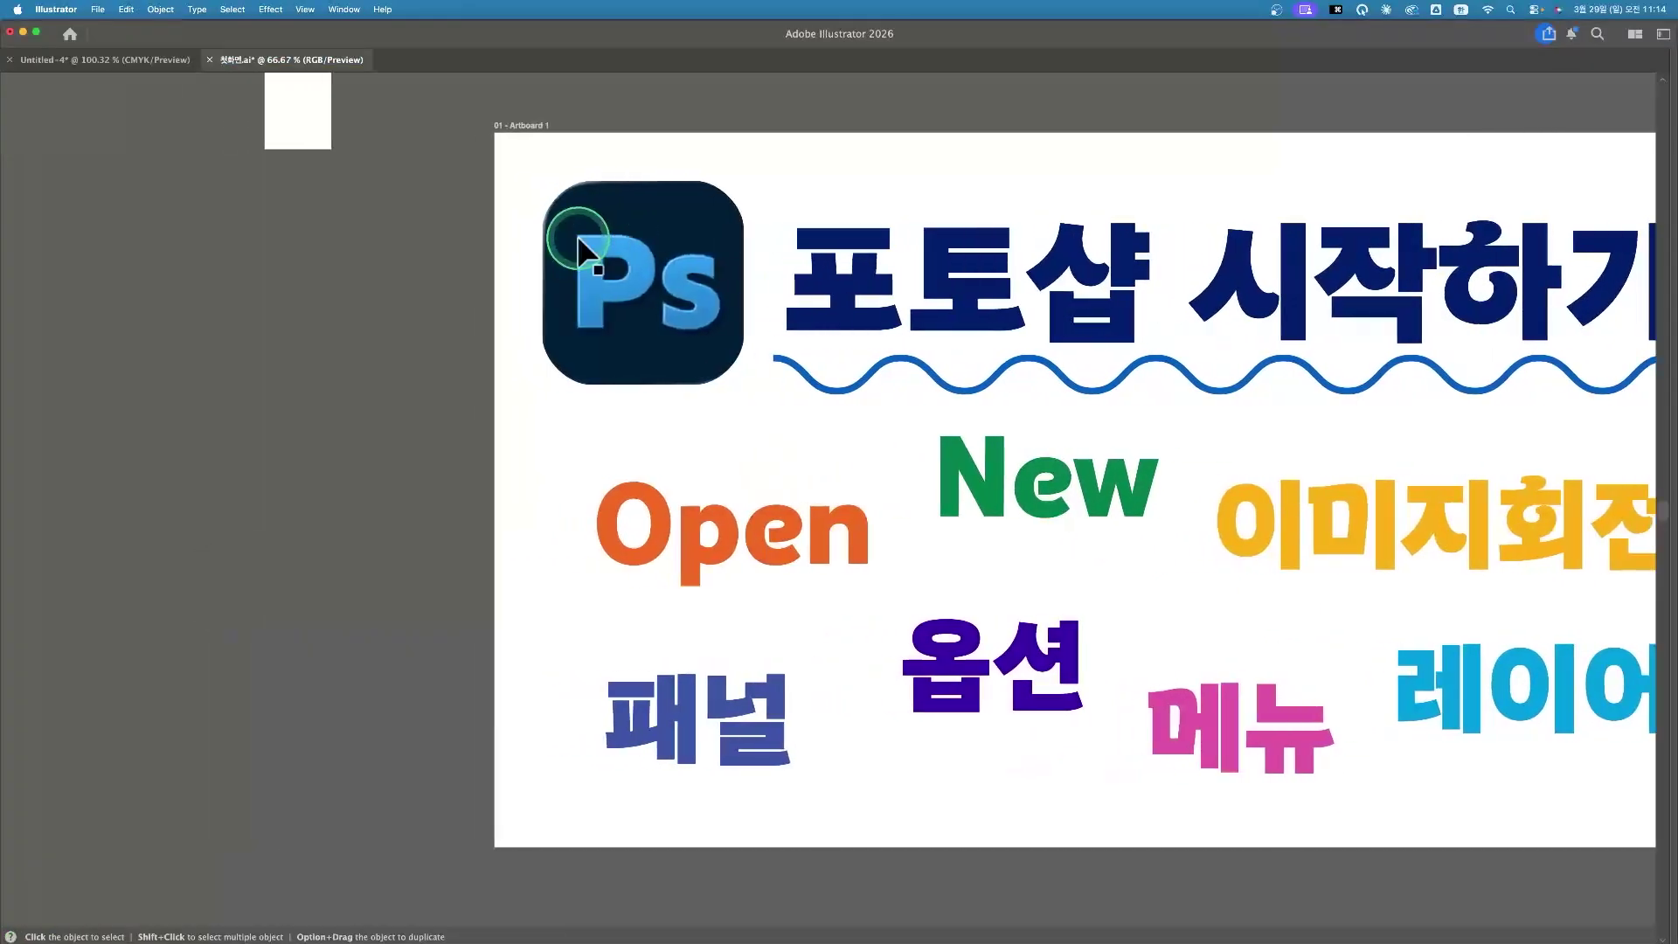
pyautogui.press('Tab')
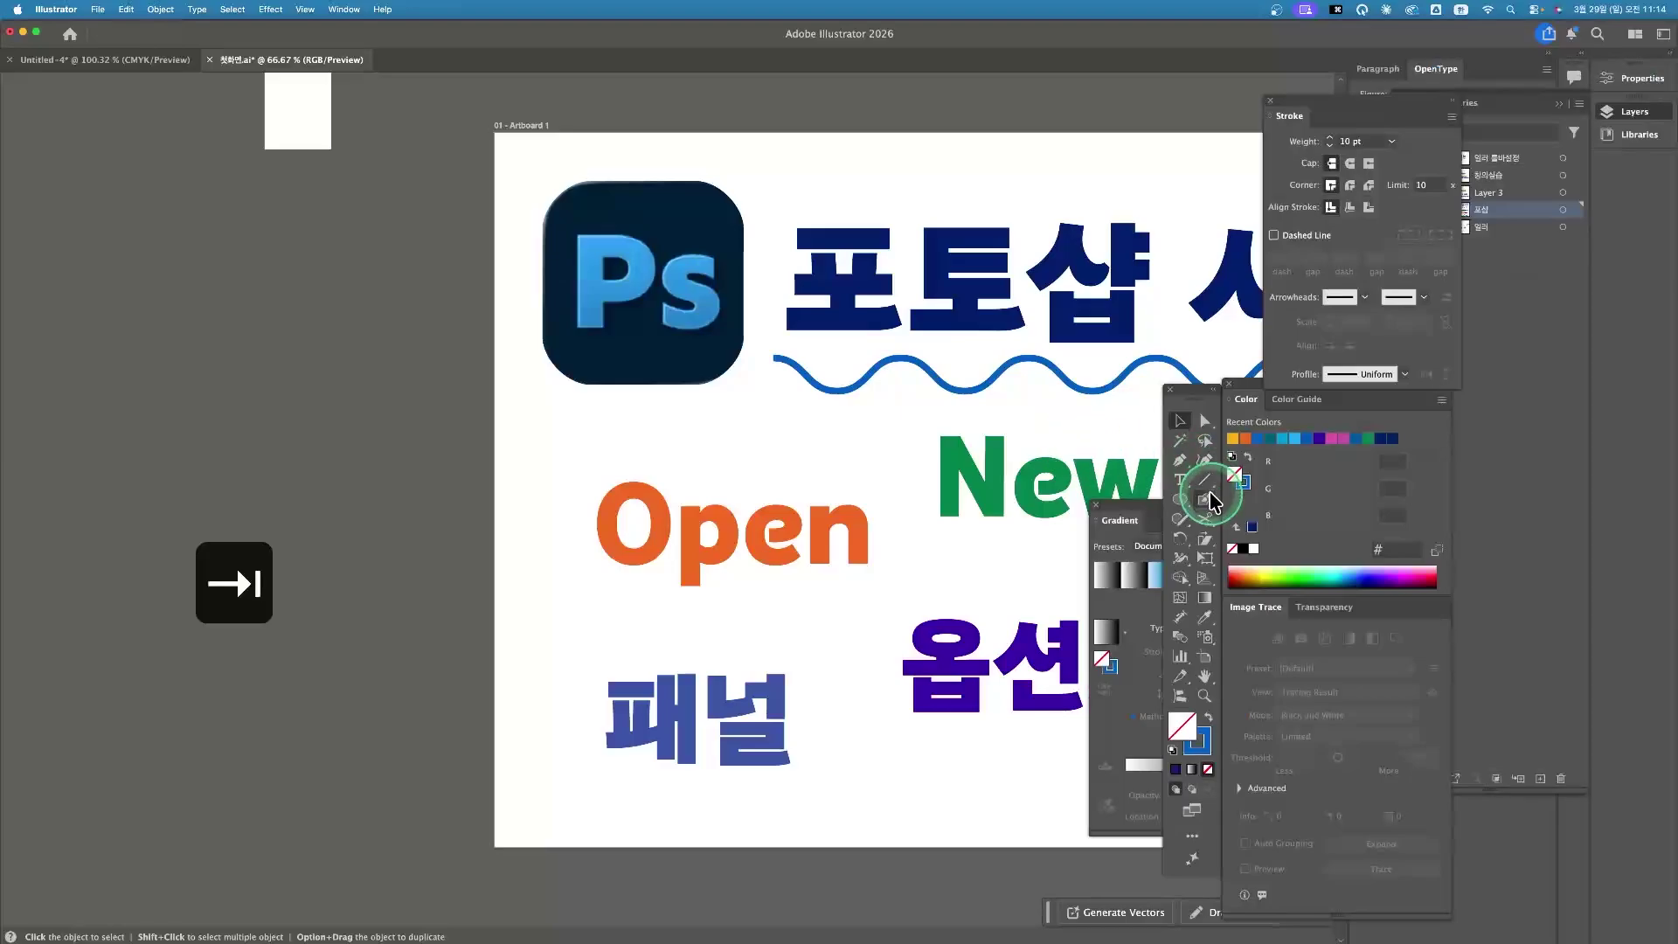
# Draw an ellipse on the empty canvas beside the artboard, with orange-yellow fill #fbb117 and no stroke
pyautogui.click(1180, 498)
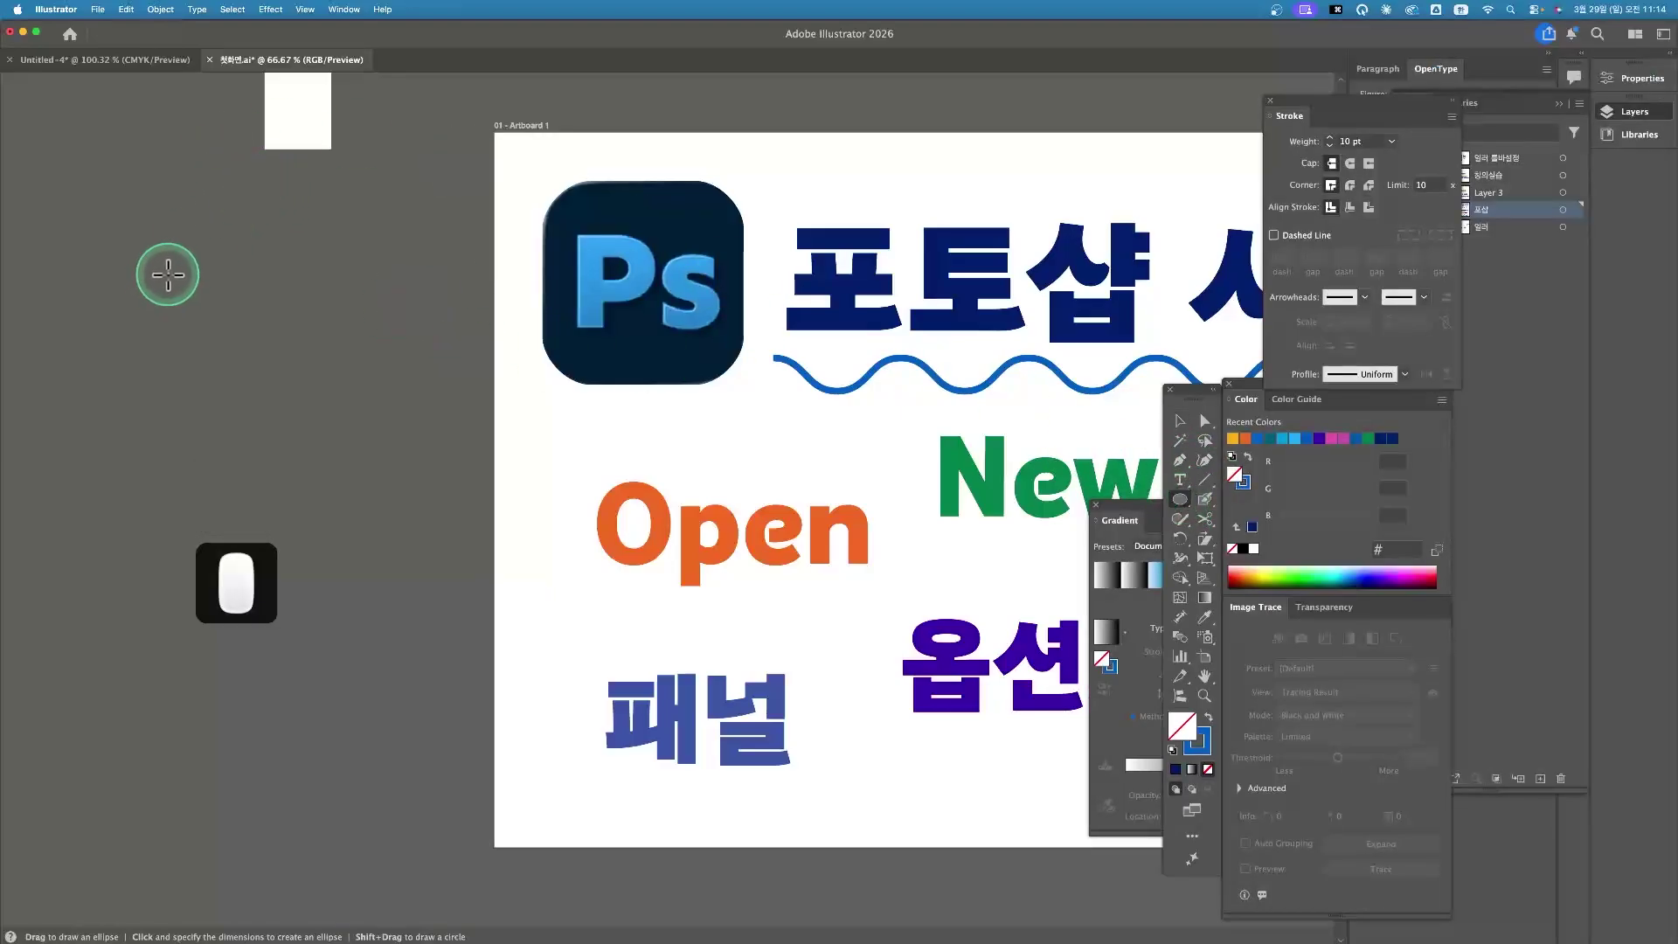
pyautogui.moveTo(158, 259)
pyautogui.mouseDown()
pyautogui.moveTo(147, 329)
pyautogui.moveTo(270, 311)
pyautogui.moveTo(270, 394)
pyautogui.mouseUp()
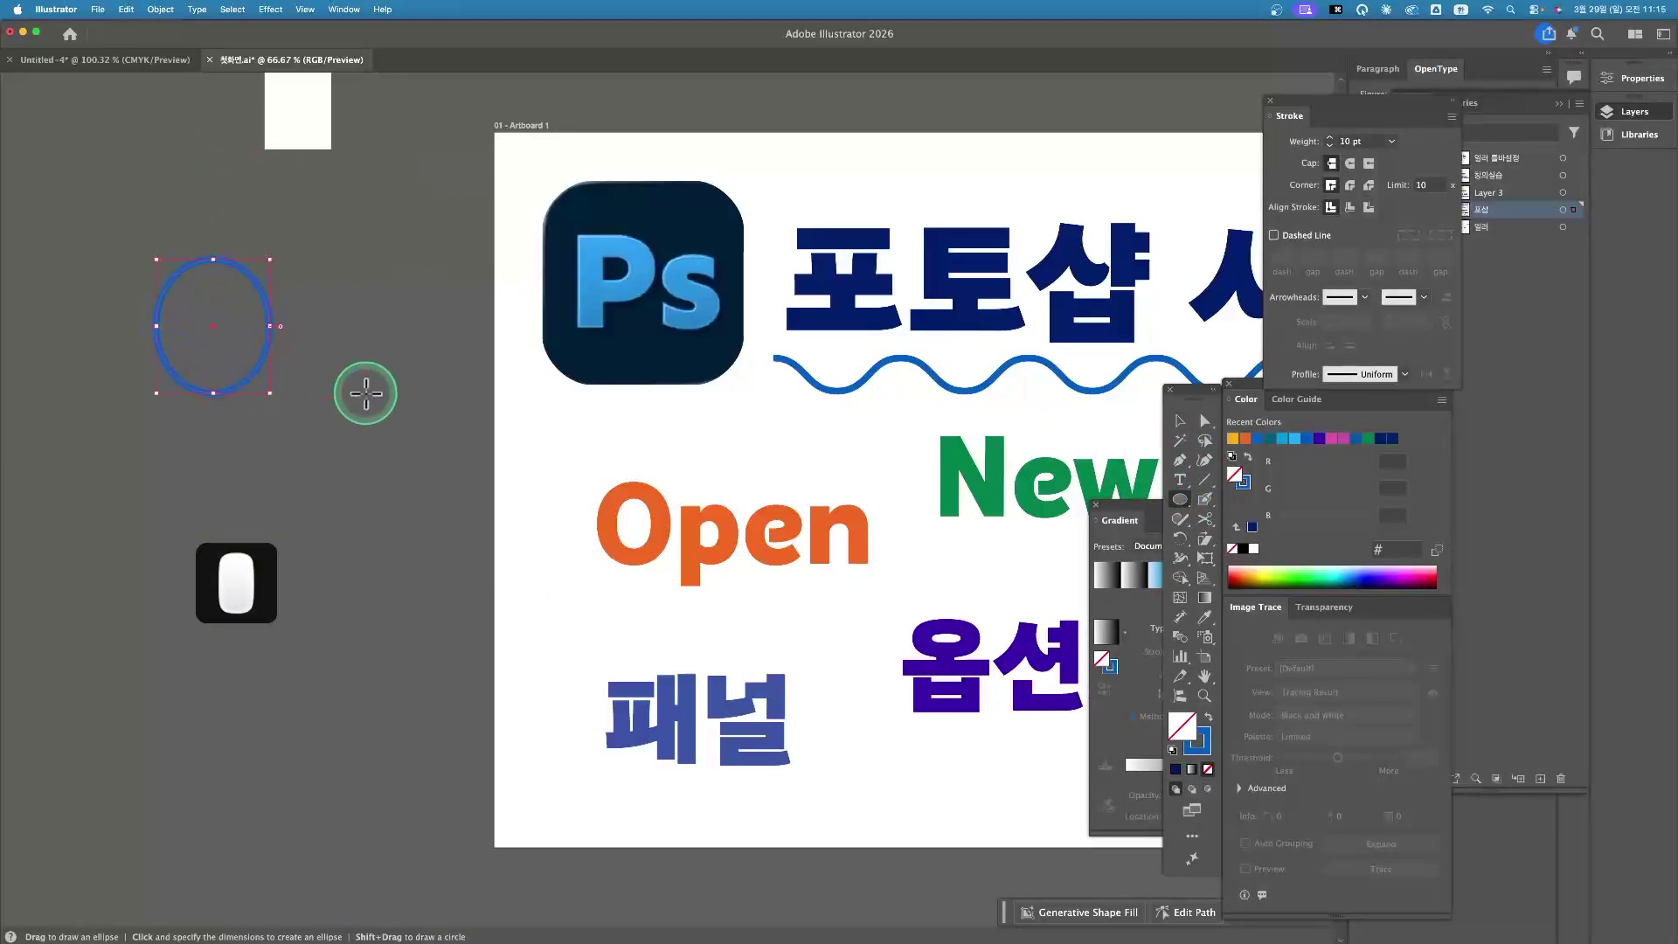
pyautogui.click(1248, 457)
pyautogui.click(1233, 438)
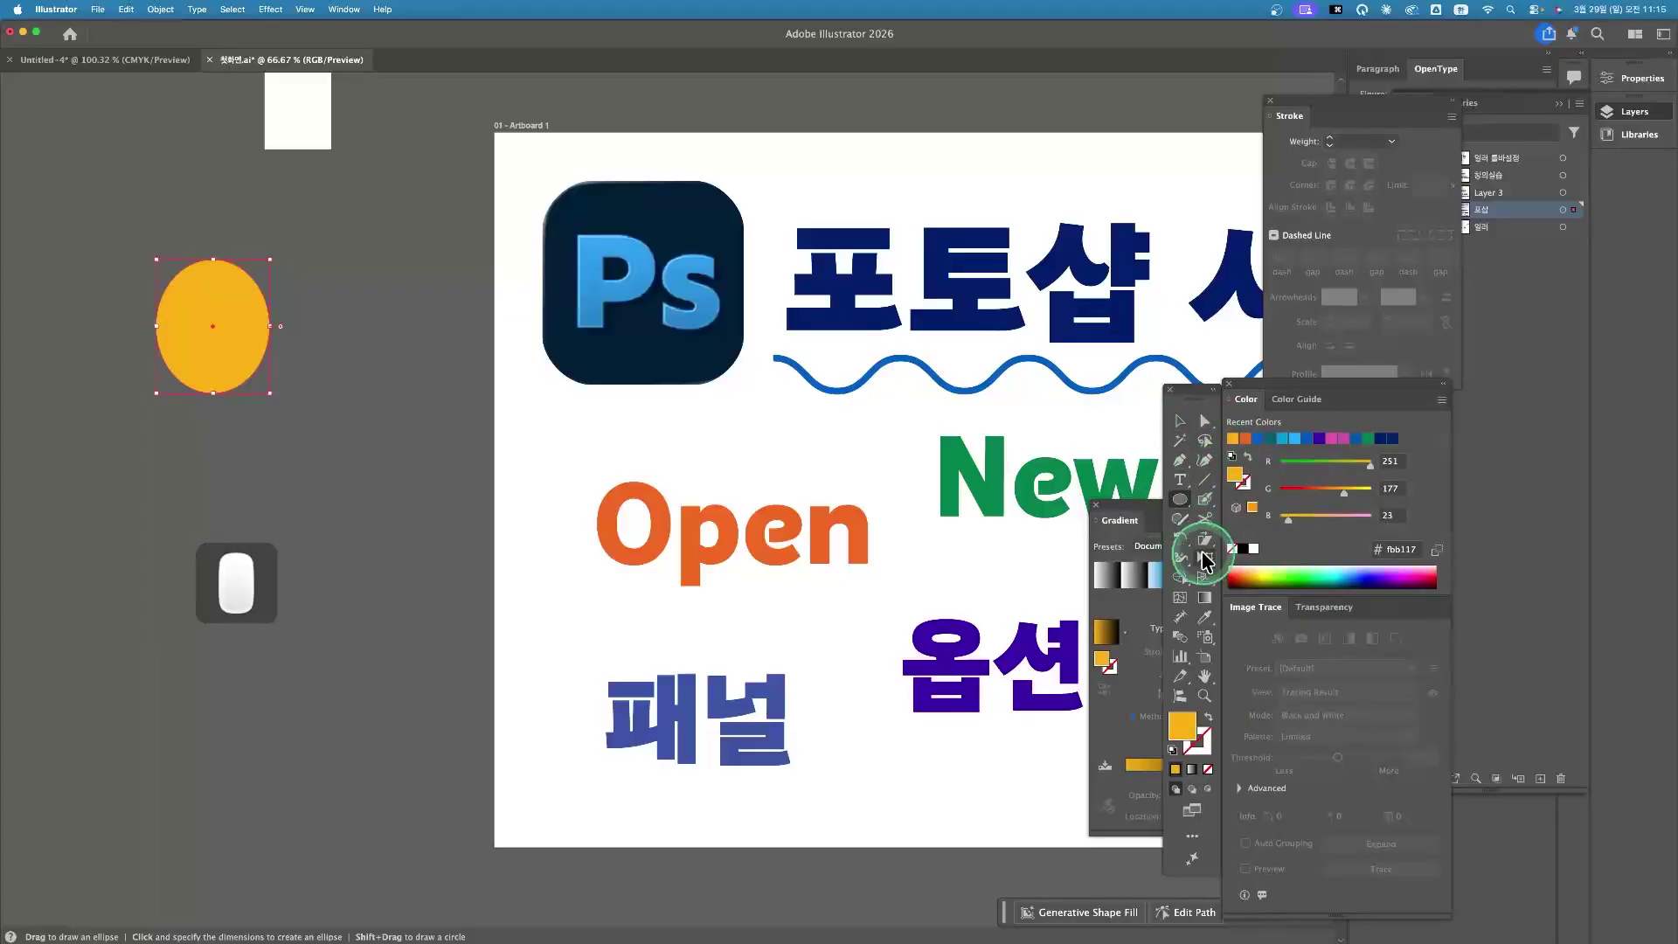
# Paint a freehand zigzag scribble below the ellipse with the Blob Brush tool
pyautogui.click(1204, 499)
pyautogui.moveTo(277, 432)
pyautogui.mouseDown()
pyautogui.moveTo(370, 410)
pyautogui.moveTo(410, 487)
pyautogui.moveTo(389, 590)
pyautogui.moveTo(439, 429)
pyautogui.moveTo(420, 607)
pyautogui.mouseUp()
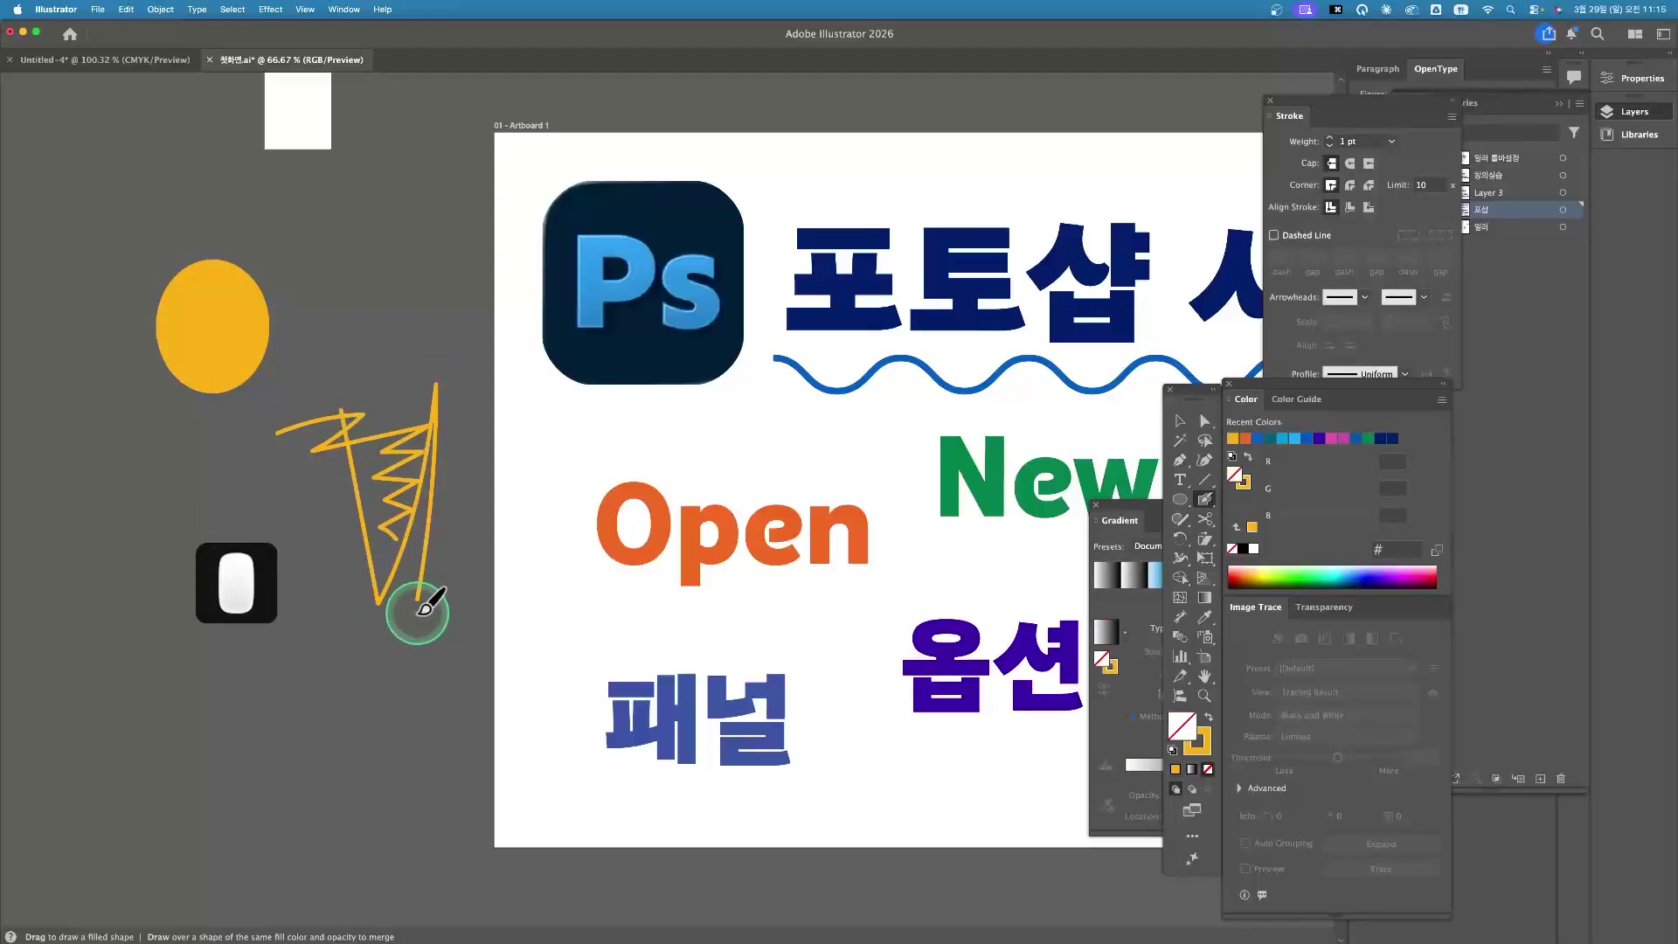
# Examine the ellipse and scribble as bare paths in Outline view, select the ellipse, and return to Preview
pyautogui.press('super+y')
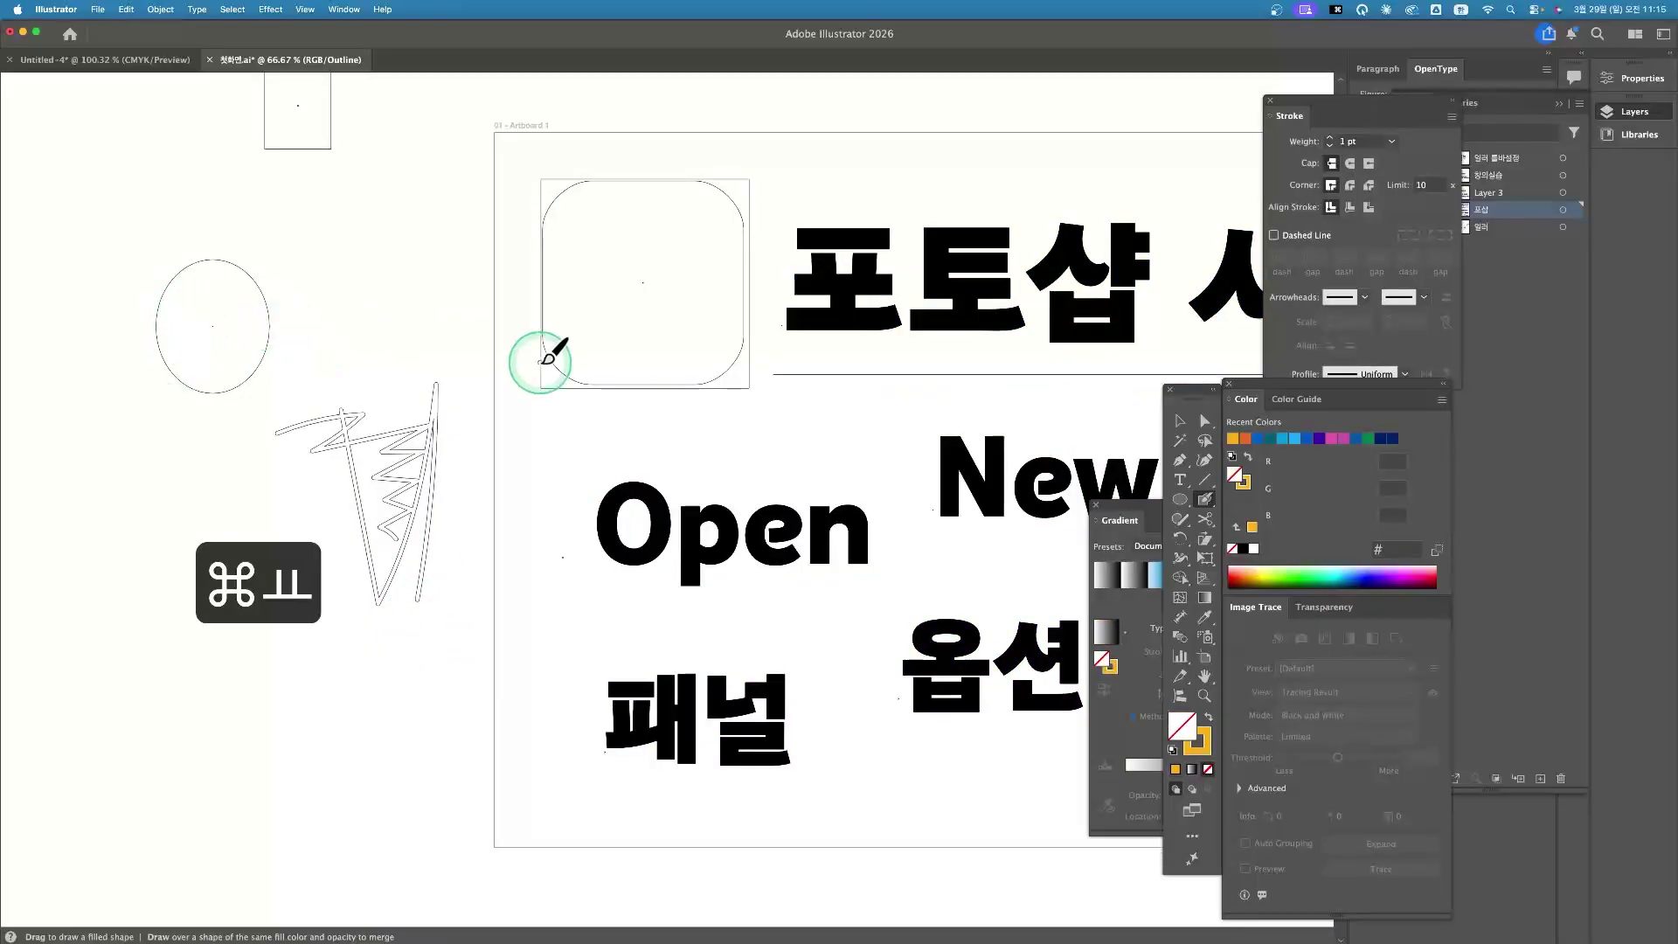
pyautogui.click(1180, 421)
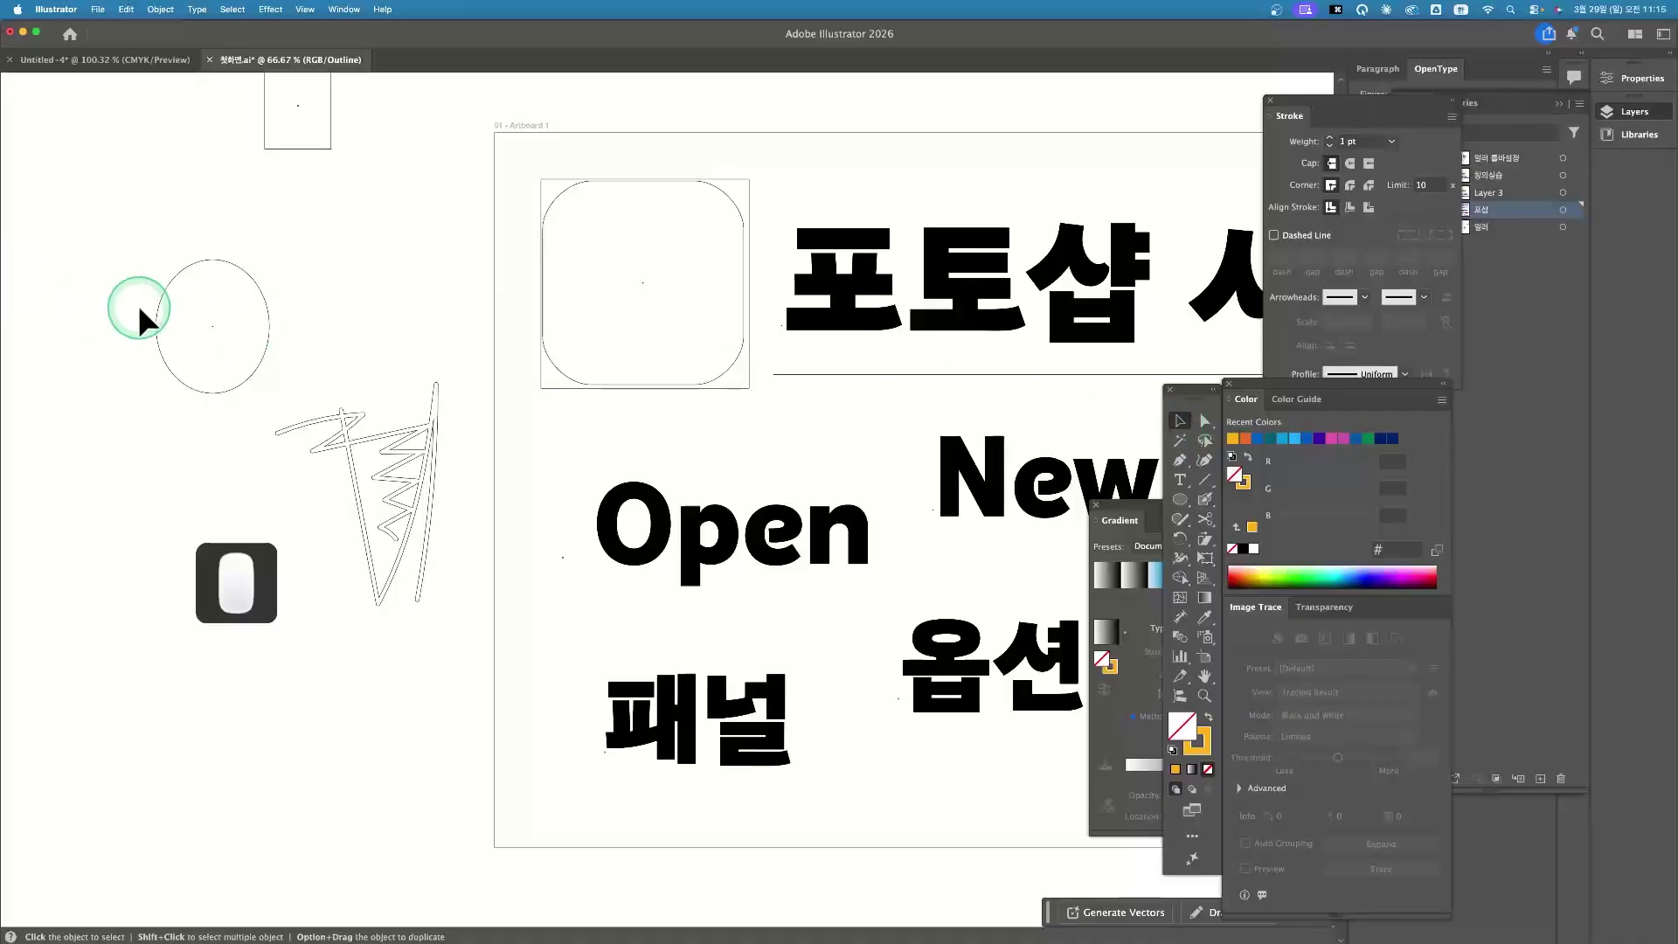
pyautogui.click(247, 278)
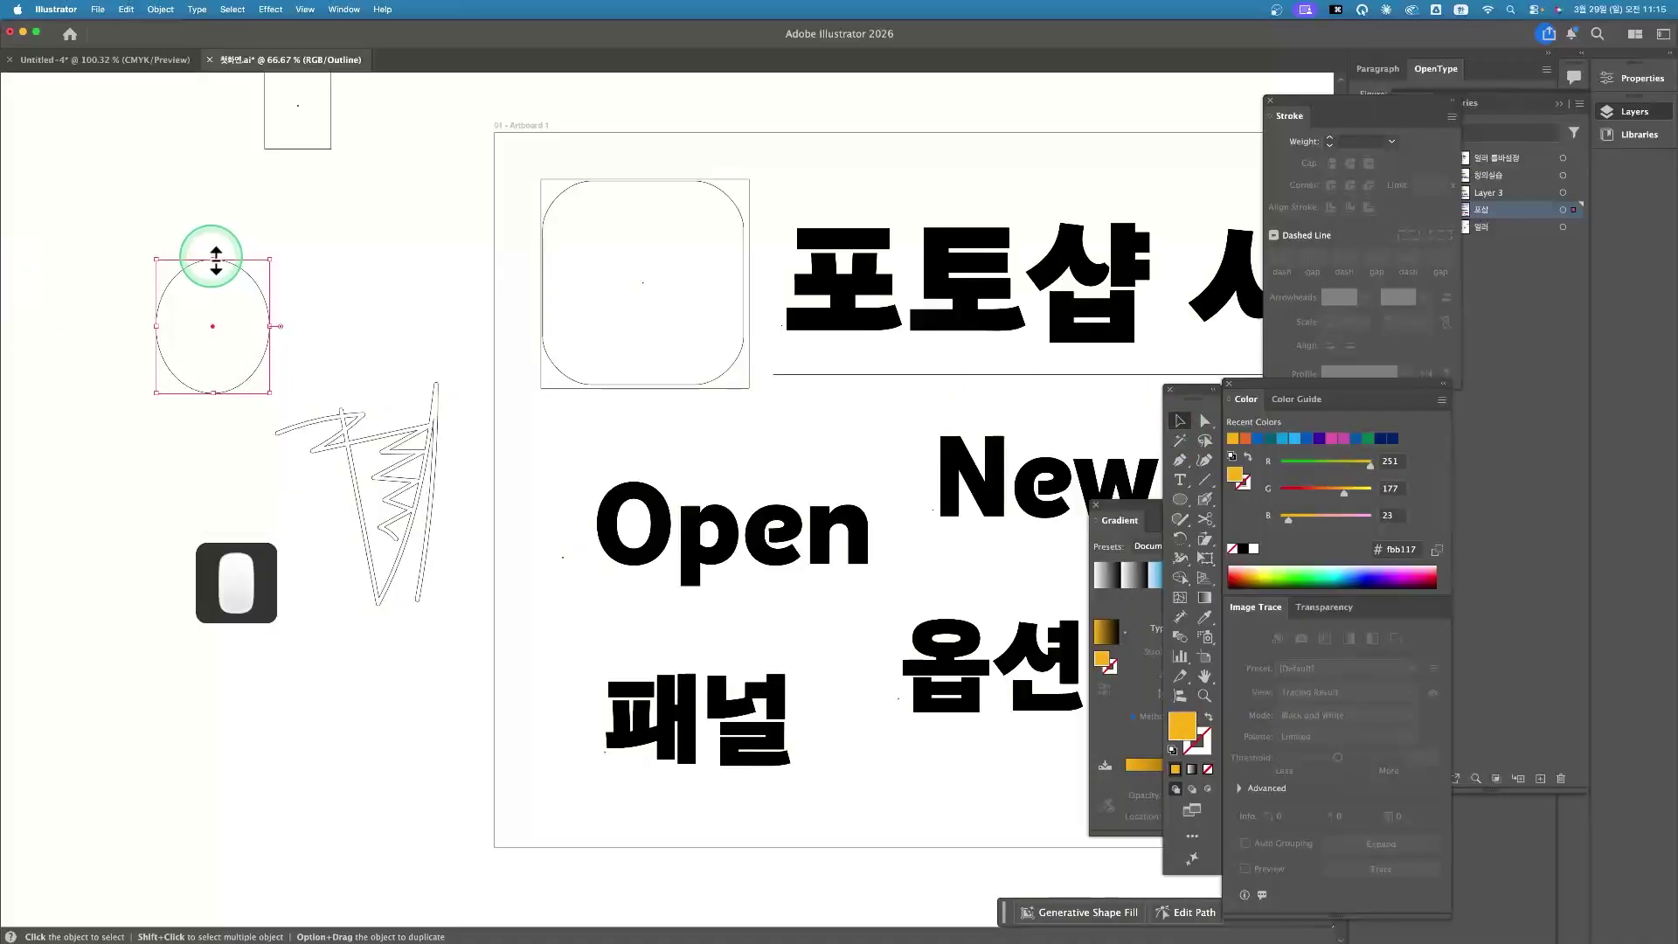
pyautogui.click(268, 387)
pyautogui.press('super+y')
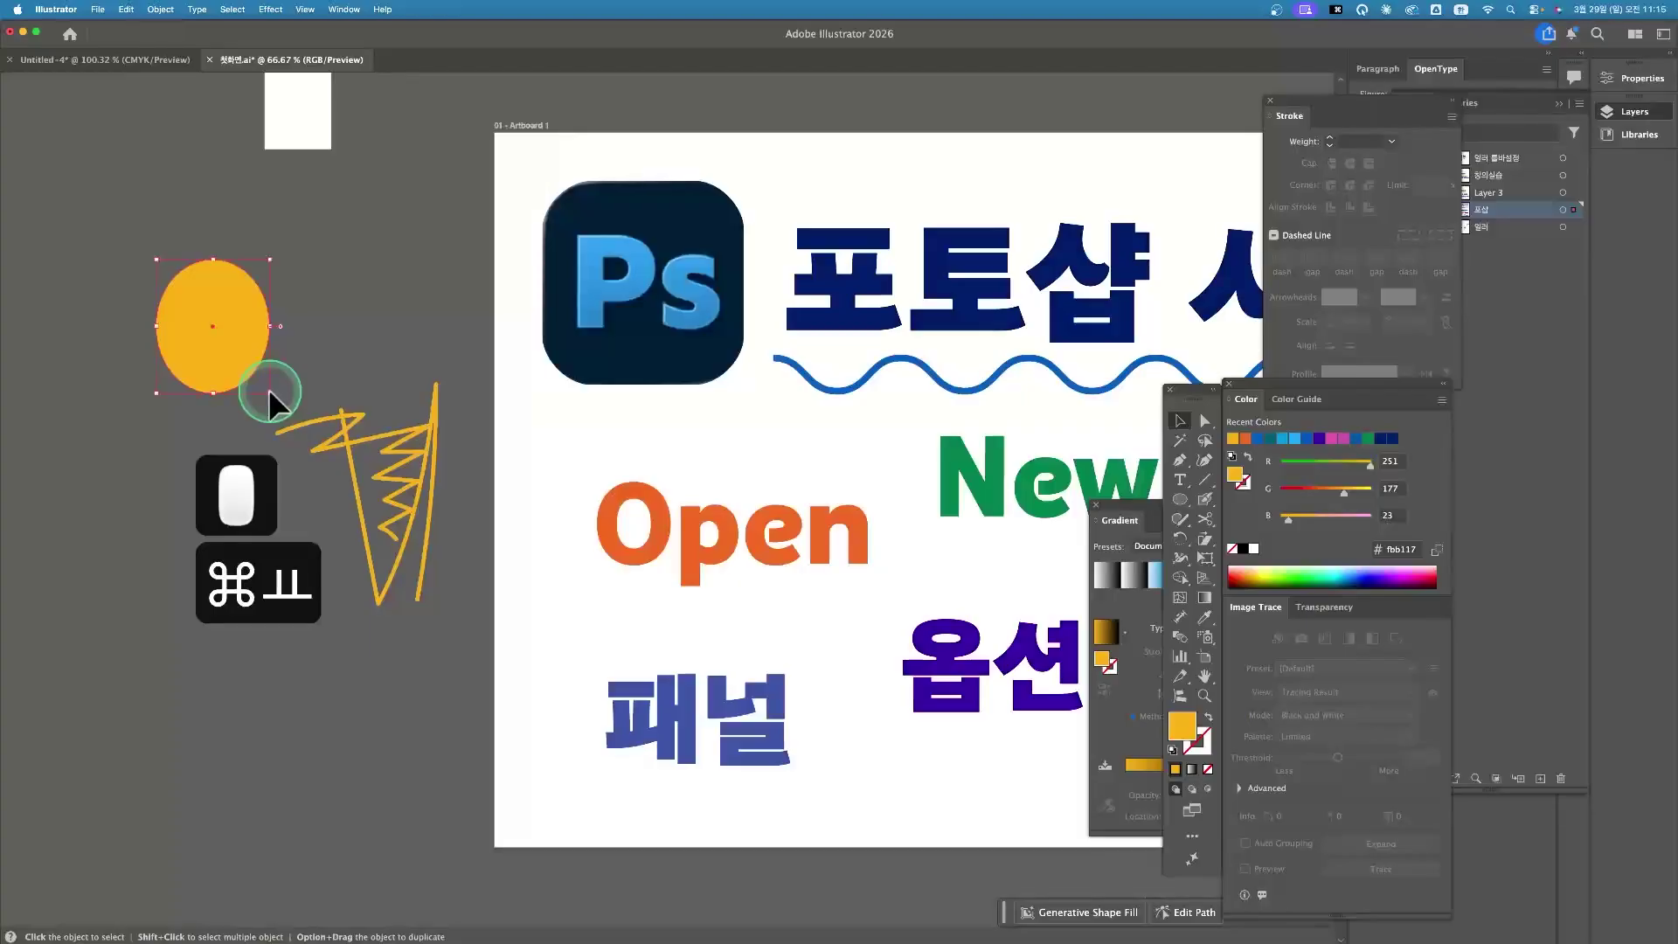
# Scale the ellipse up proportionally over the artboard, move it slightly, and scale it back down beside the scribble
pyautogui.keyDown('shift'); pyautogui.click(269, 388); pyautogui.keyUp('shift')
pyautogui.moveTo(271, 390); pyautogui.dragTo(832, 888)
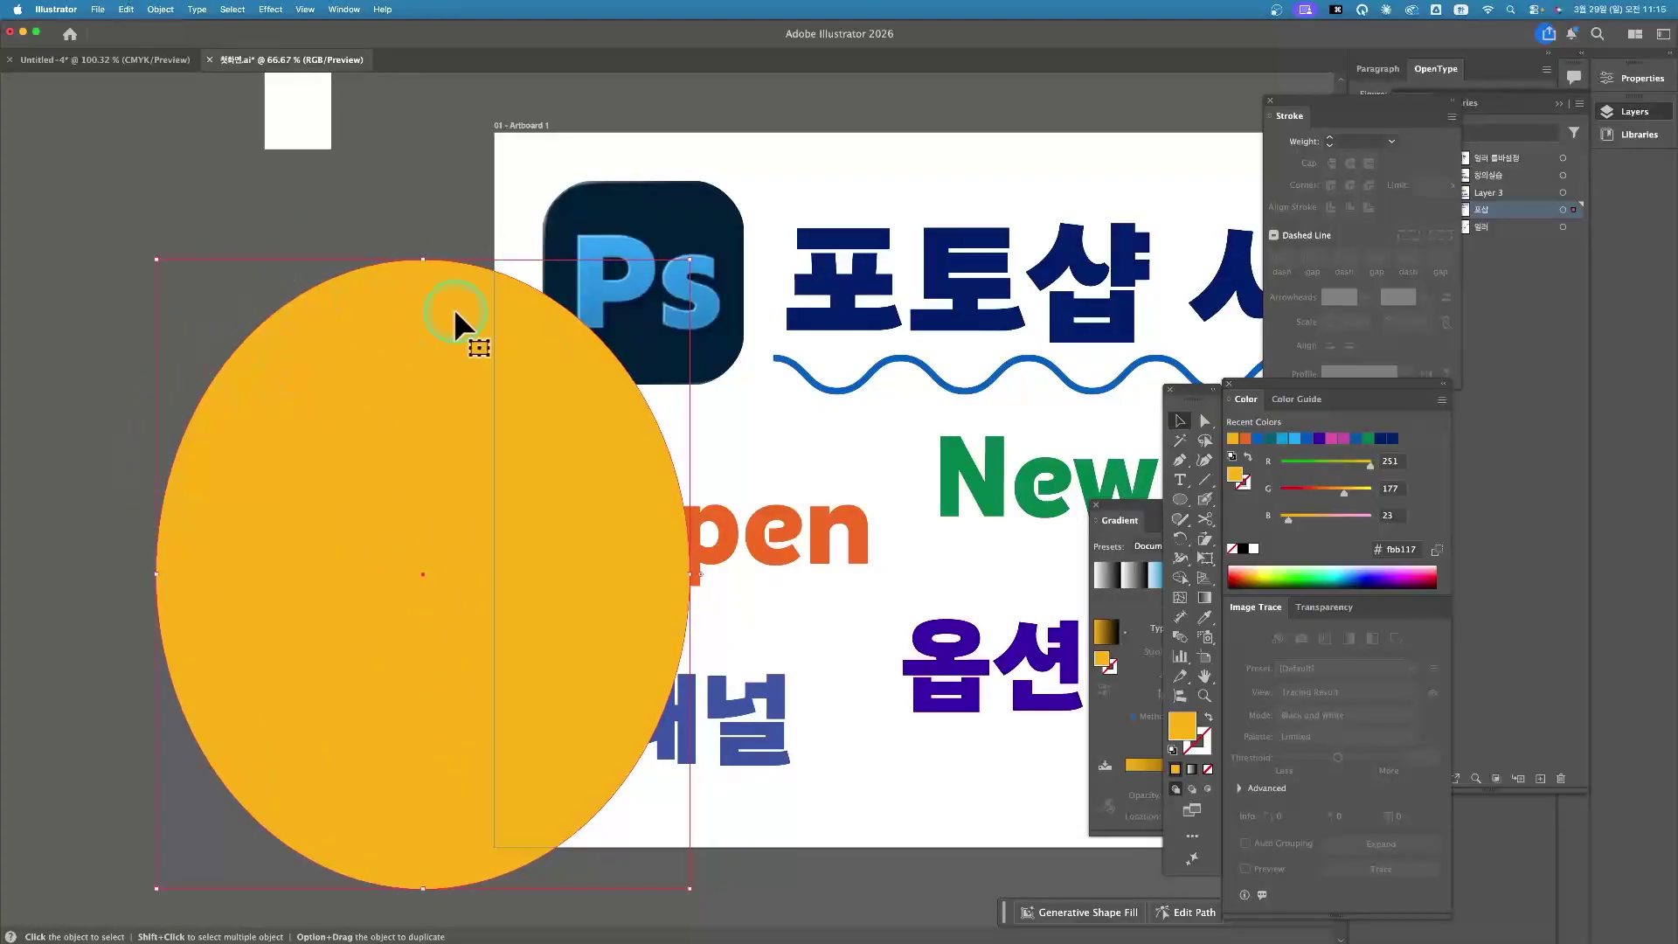
pyautogui.moveTo(593, 415); pyautogui.dragTo(556, 374)
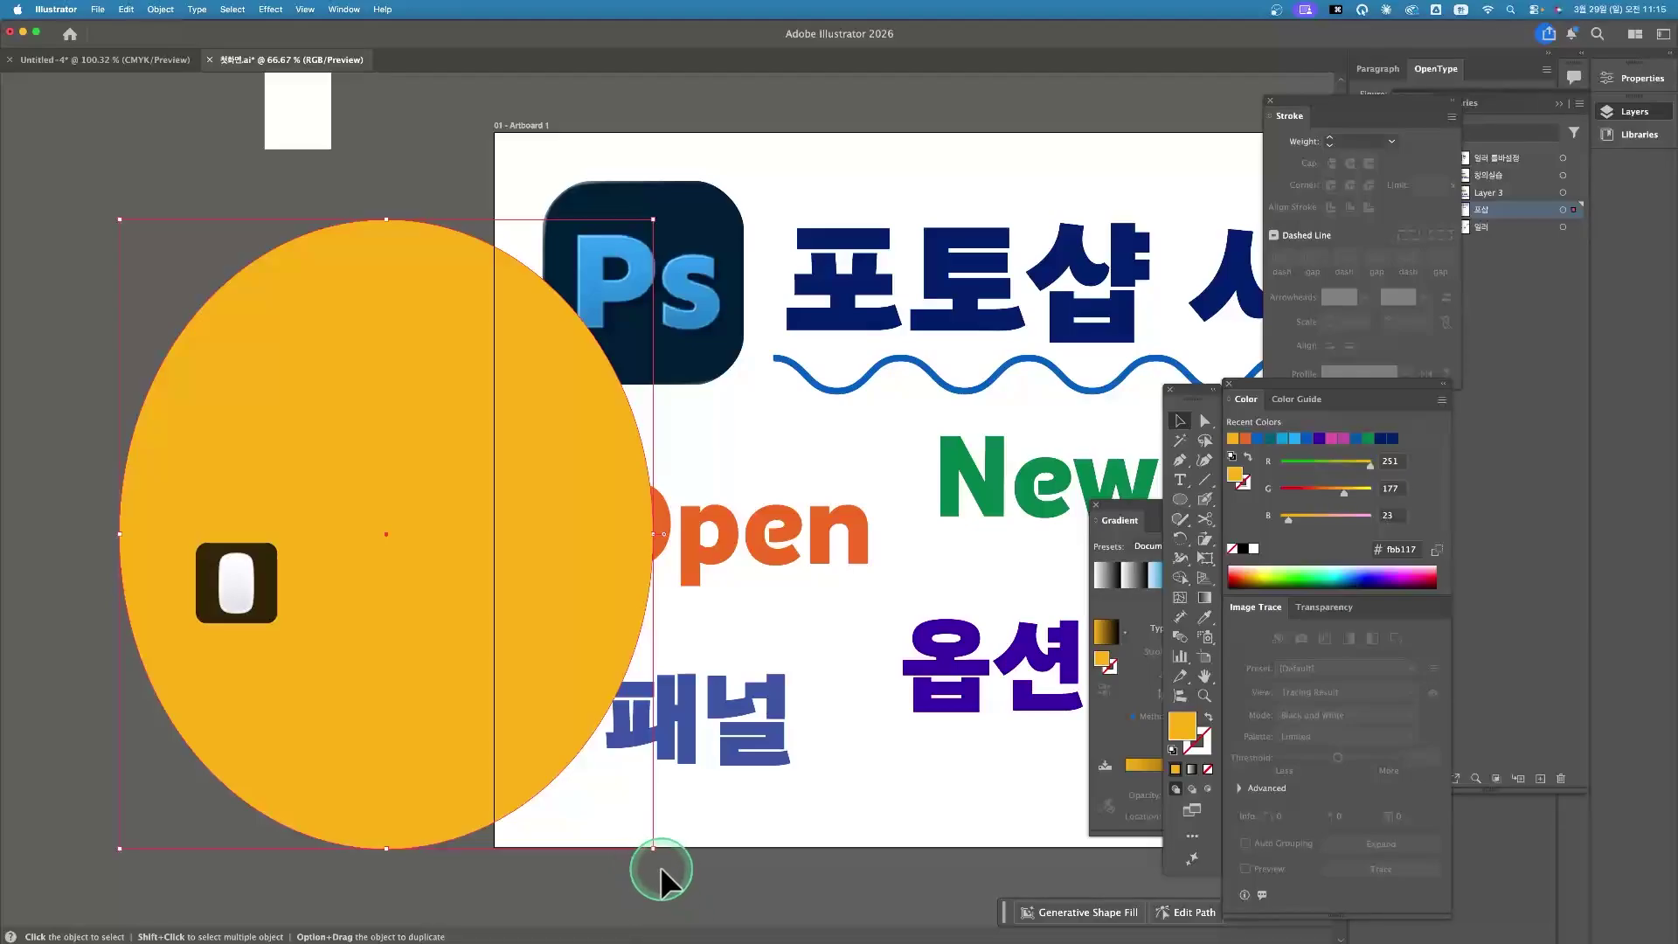
pyautogui.moveTo(661, 868); pyautogui.dragTo(297, 554)
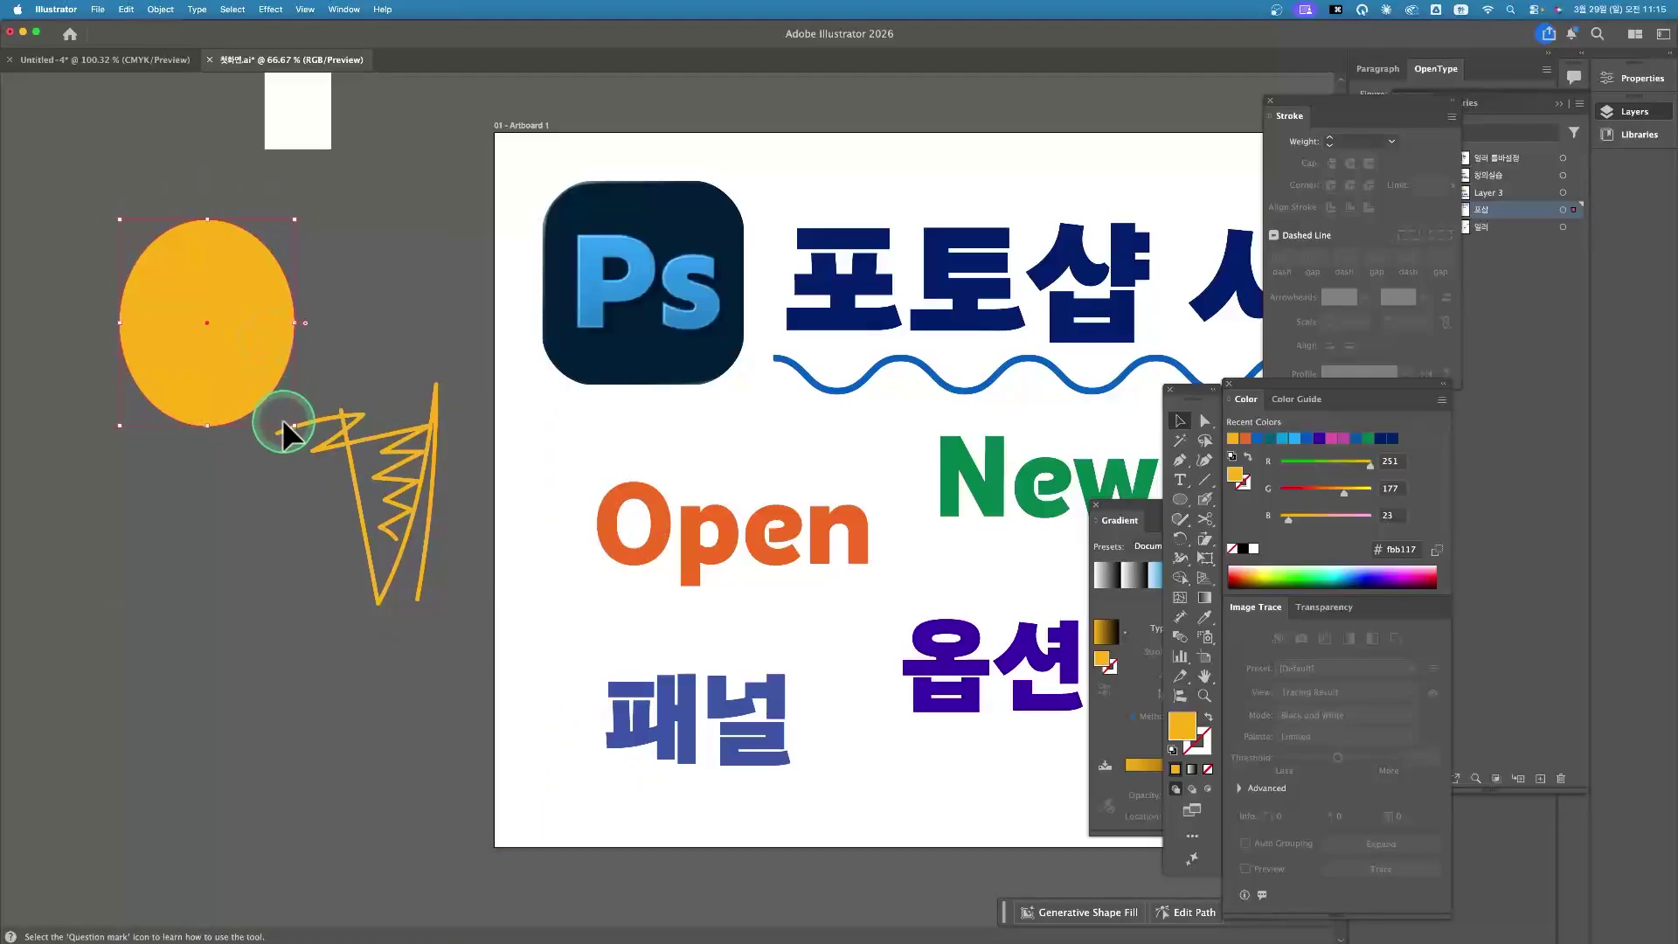
pyautogui.moveTo(295, 426); pyautogui.dragTo(313, 476)
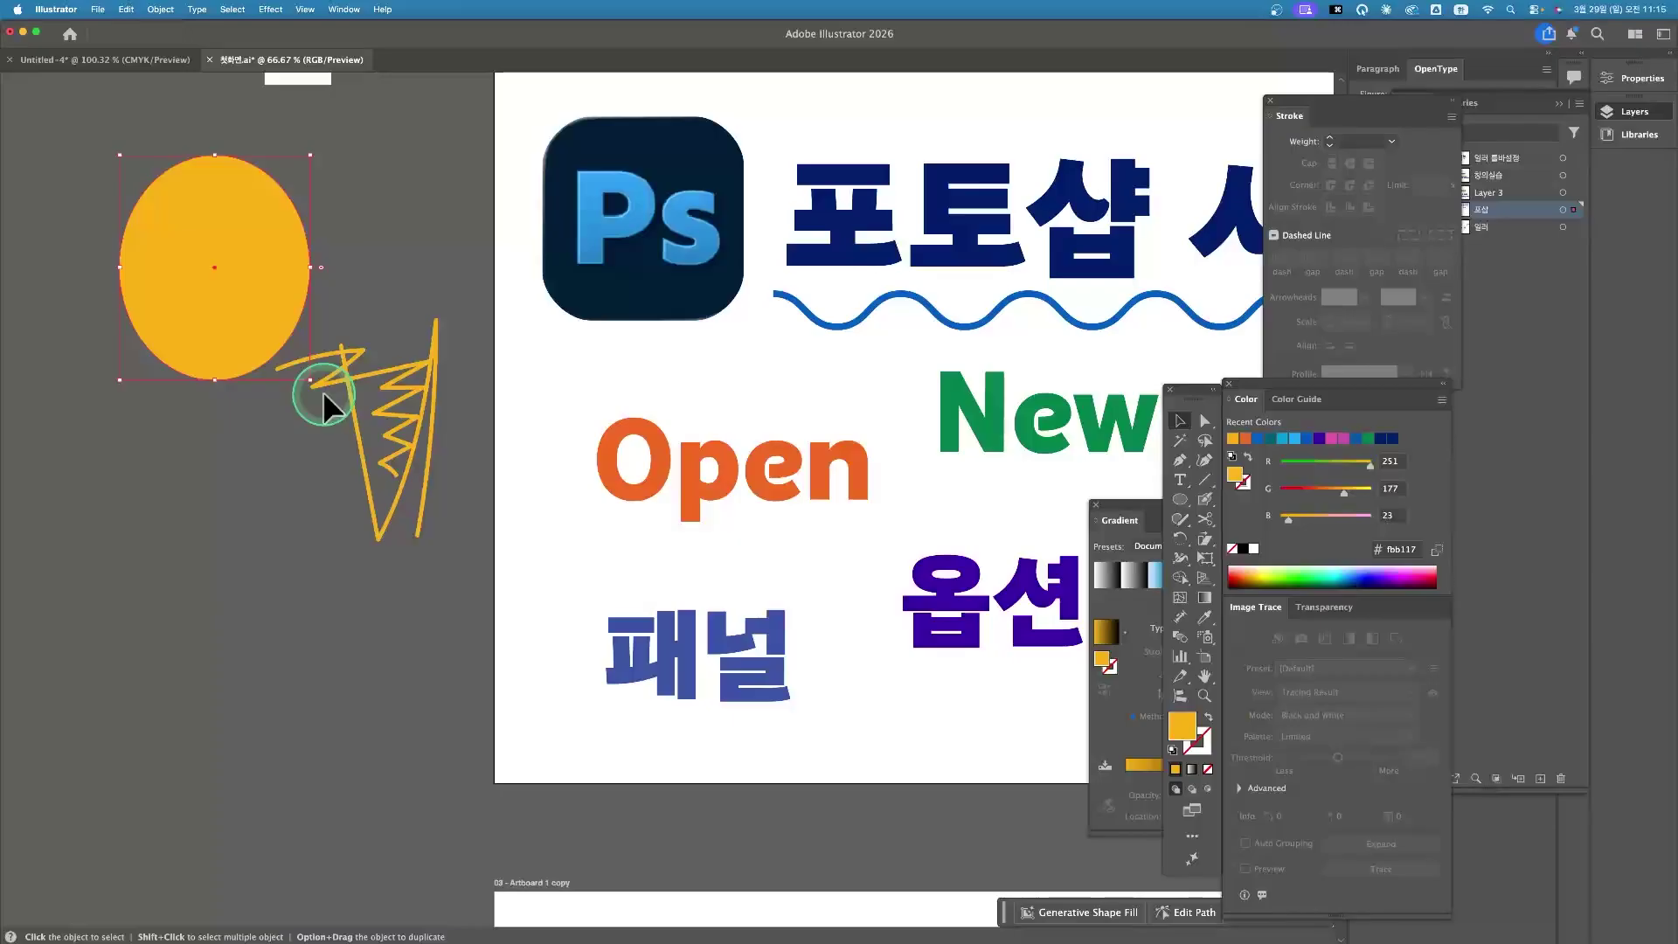
# Switch from Illustrator to Photoshop
pyautogui.scroll(-1, 558, 658)
pyautogui.moveTo(651, 940)
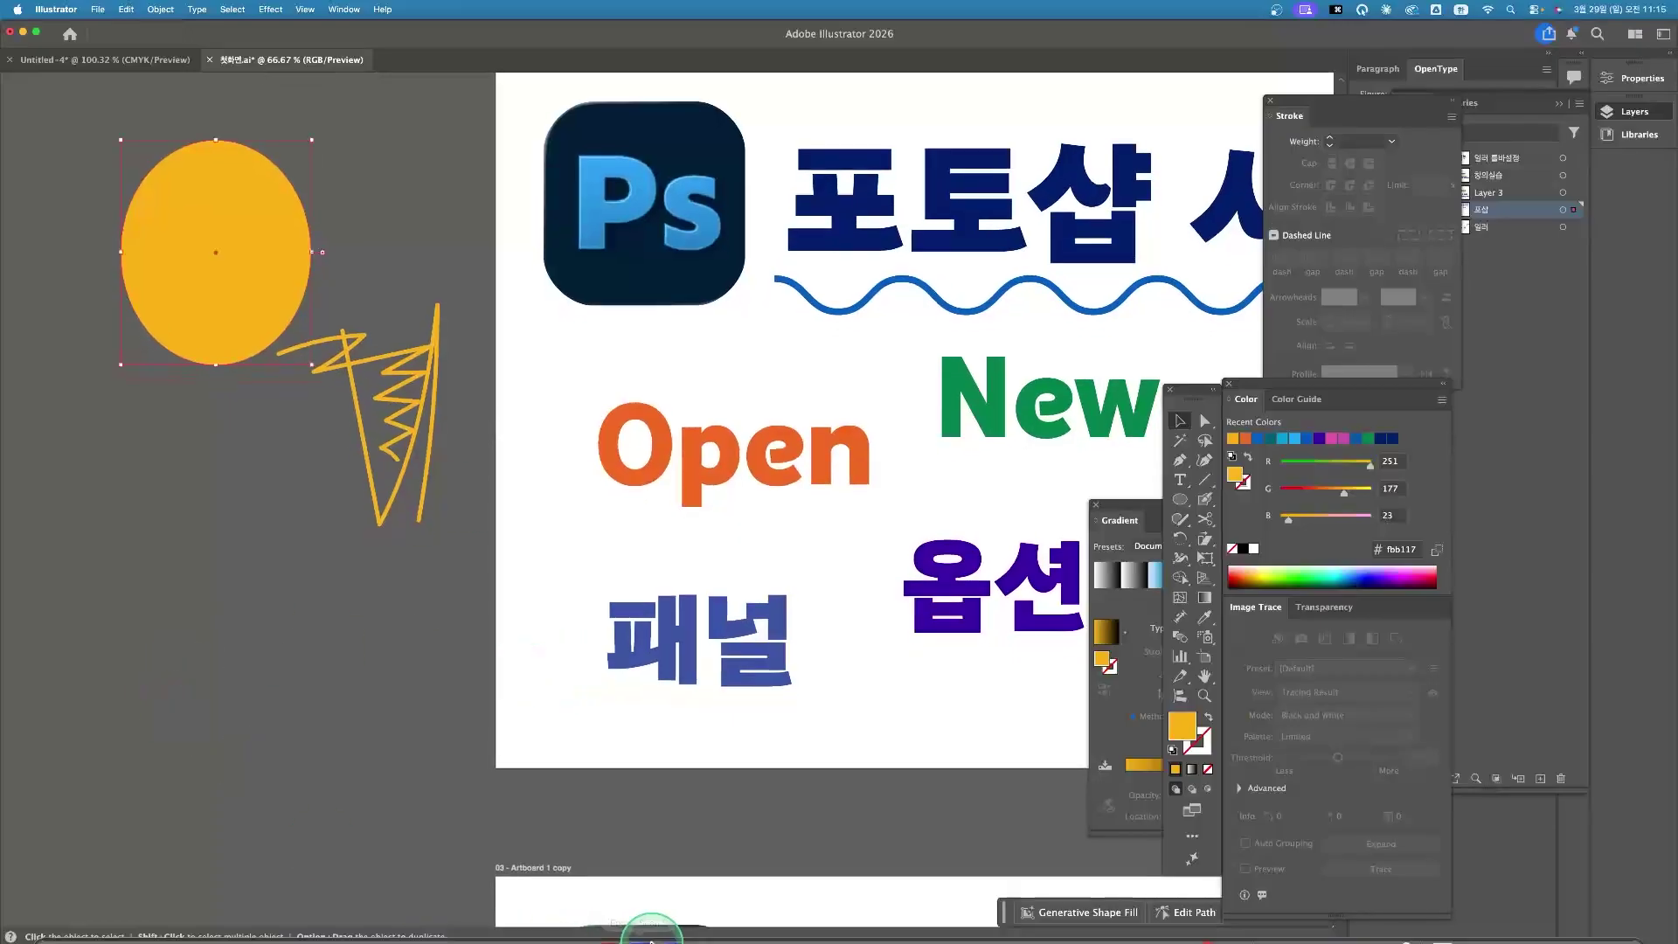
pyautogui.click(856, 921)
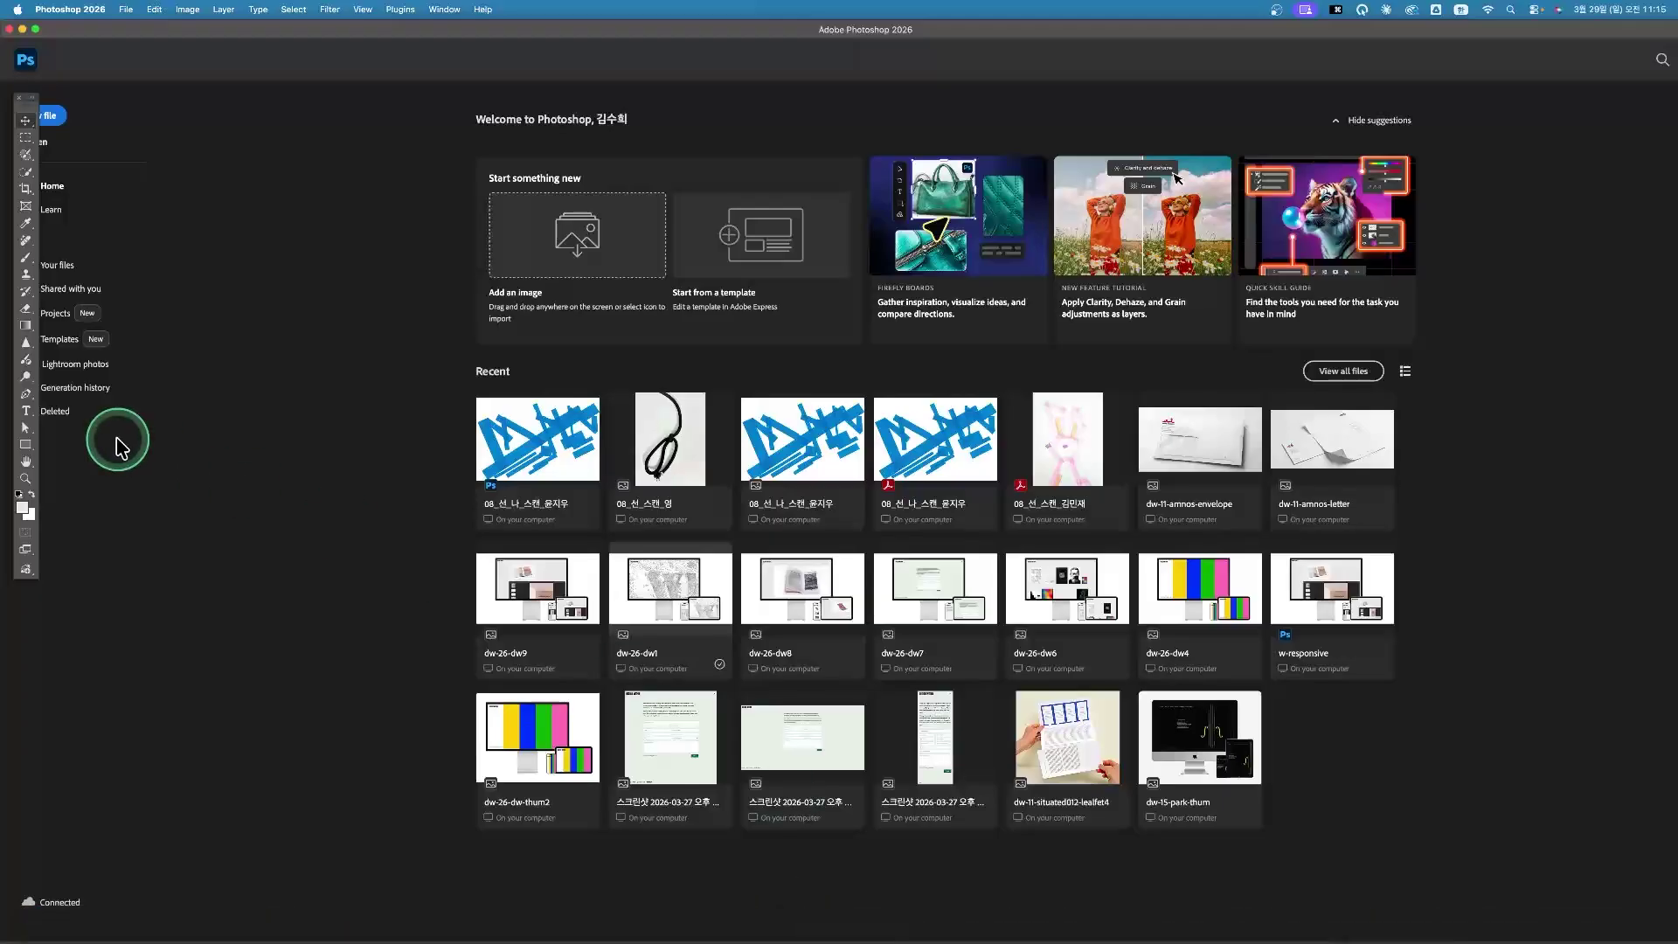
# Open the PDF scan of the blue line composition from the lesson folder
pyautogui.click(126, 9)
pyautogui.click(132, 42)
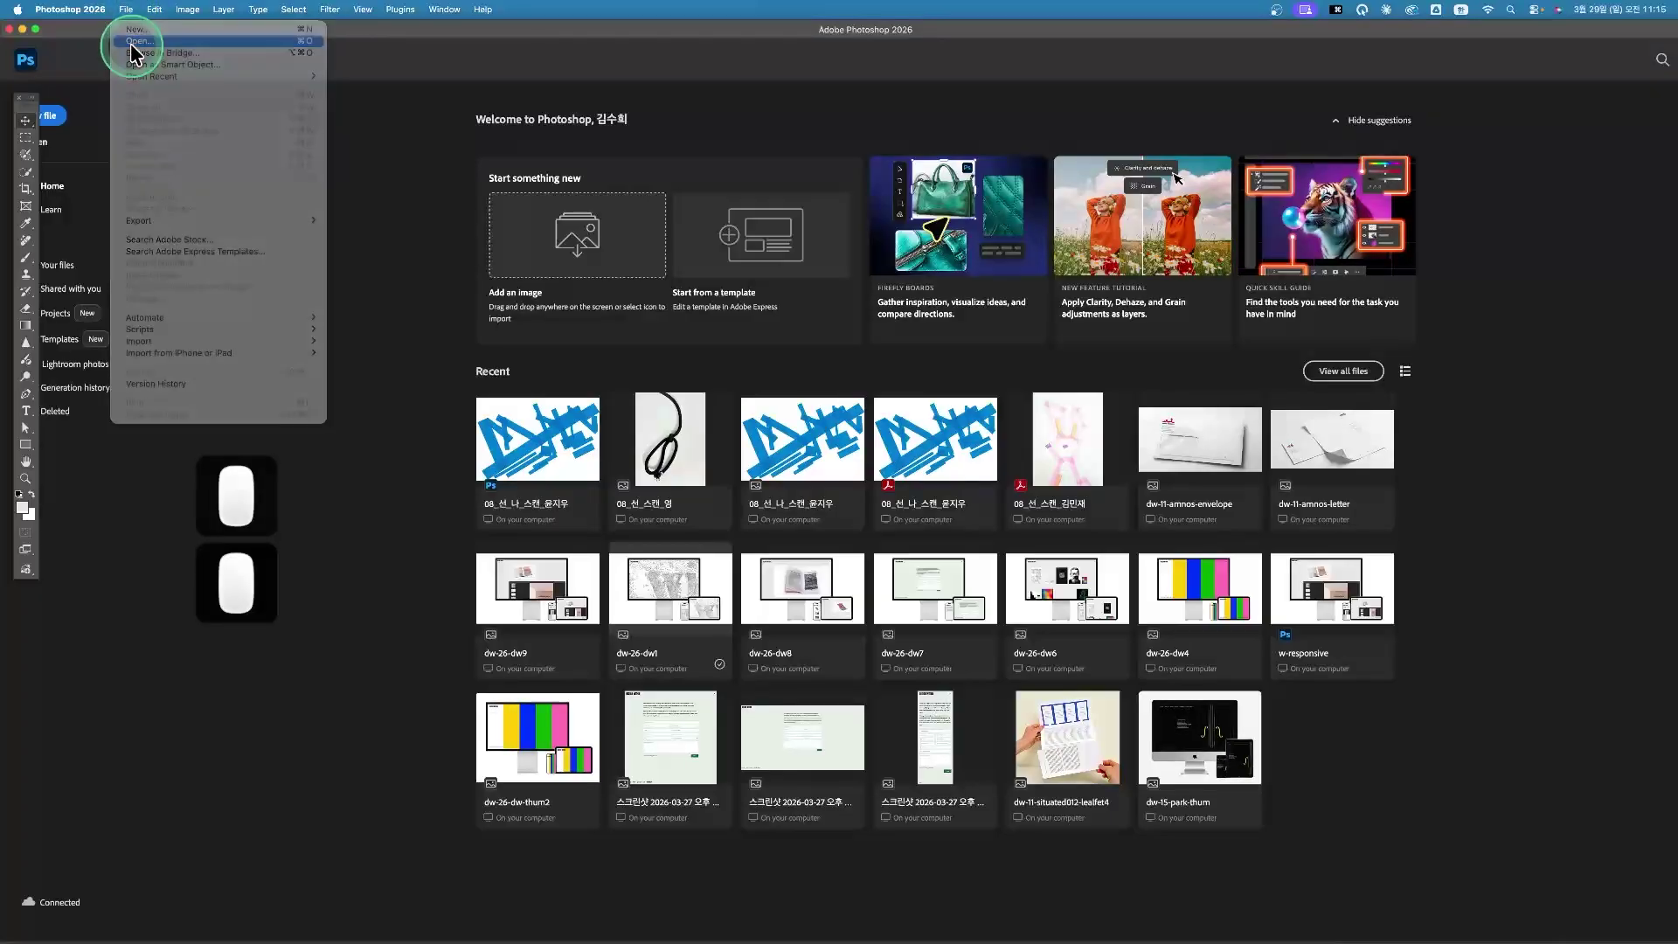
pyautogui.click(555, 356)
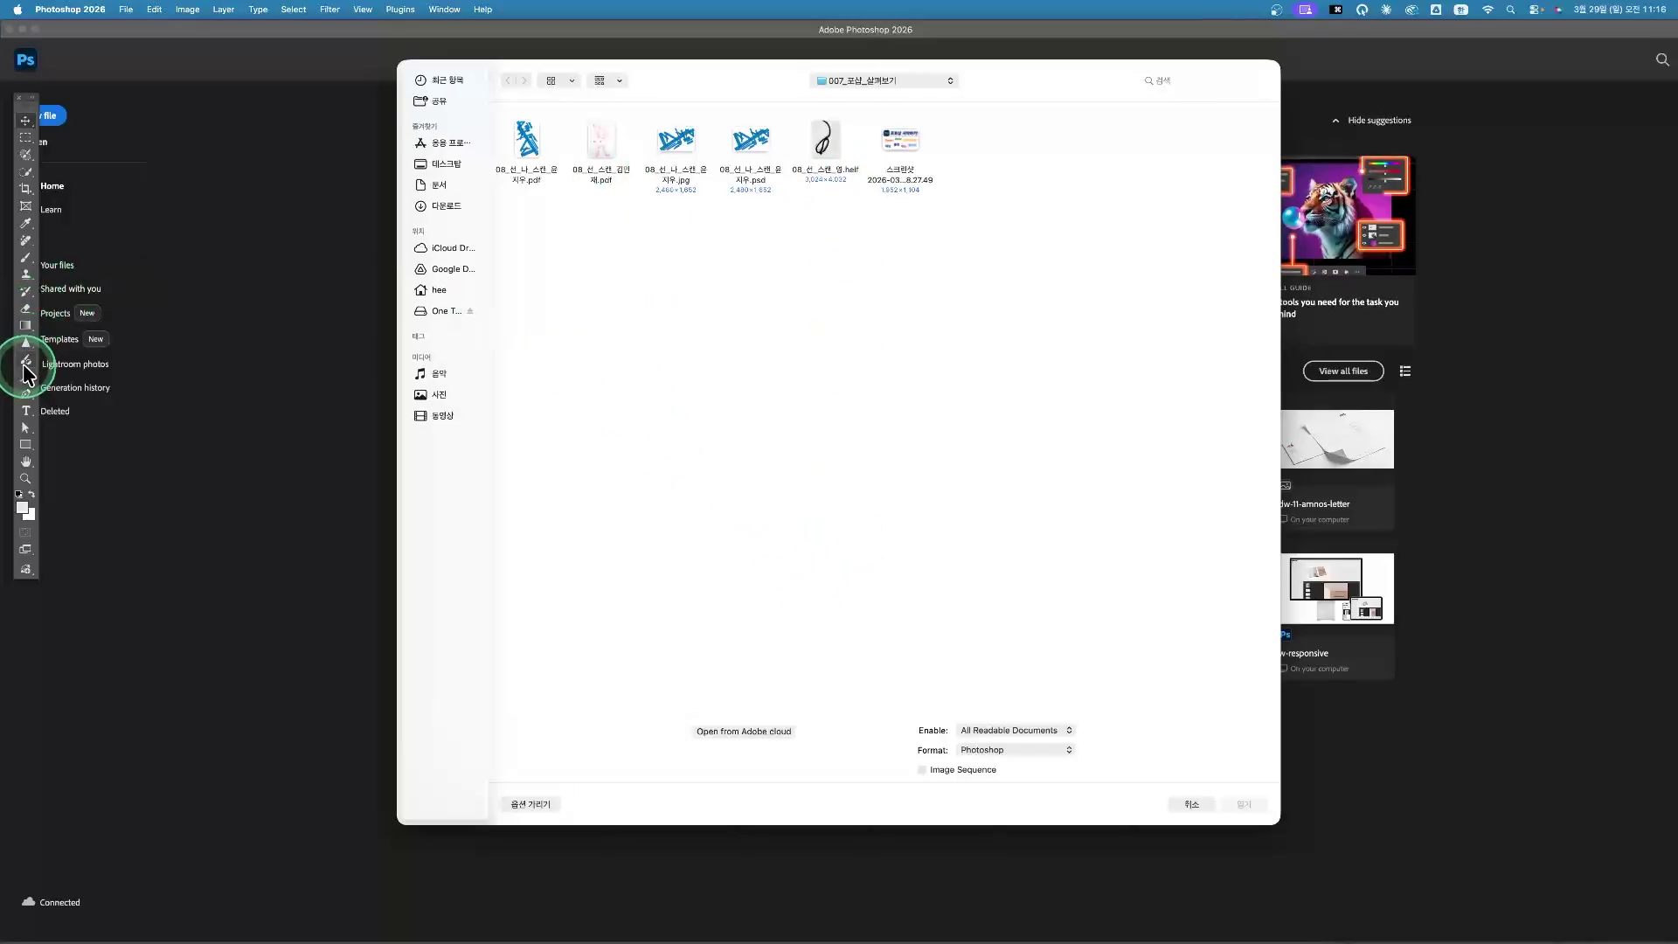
pyautogui.hotkey('ctrl', 'alt')
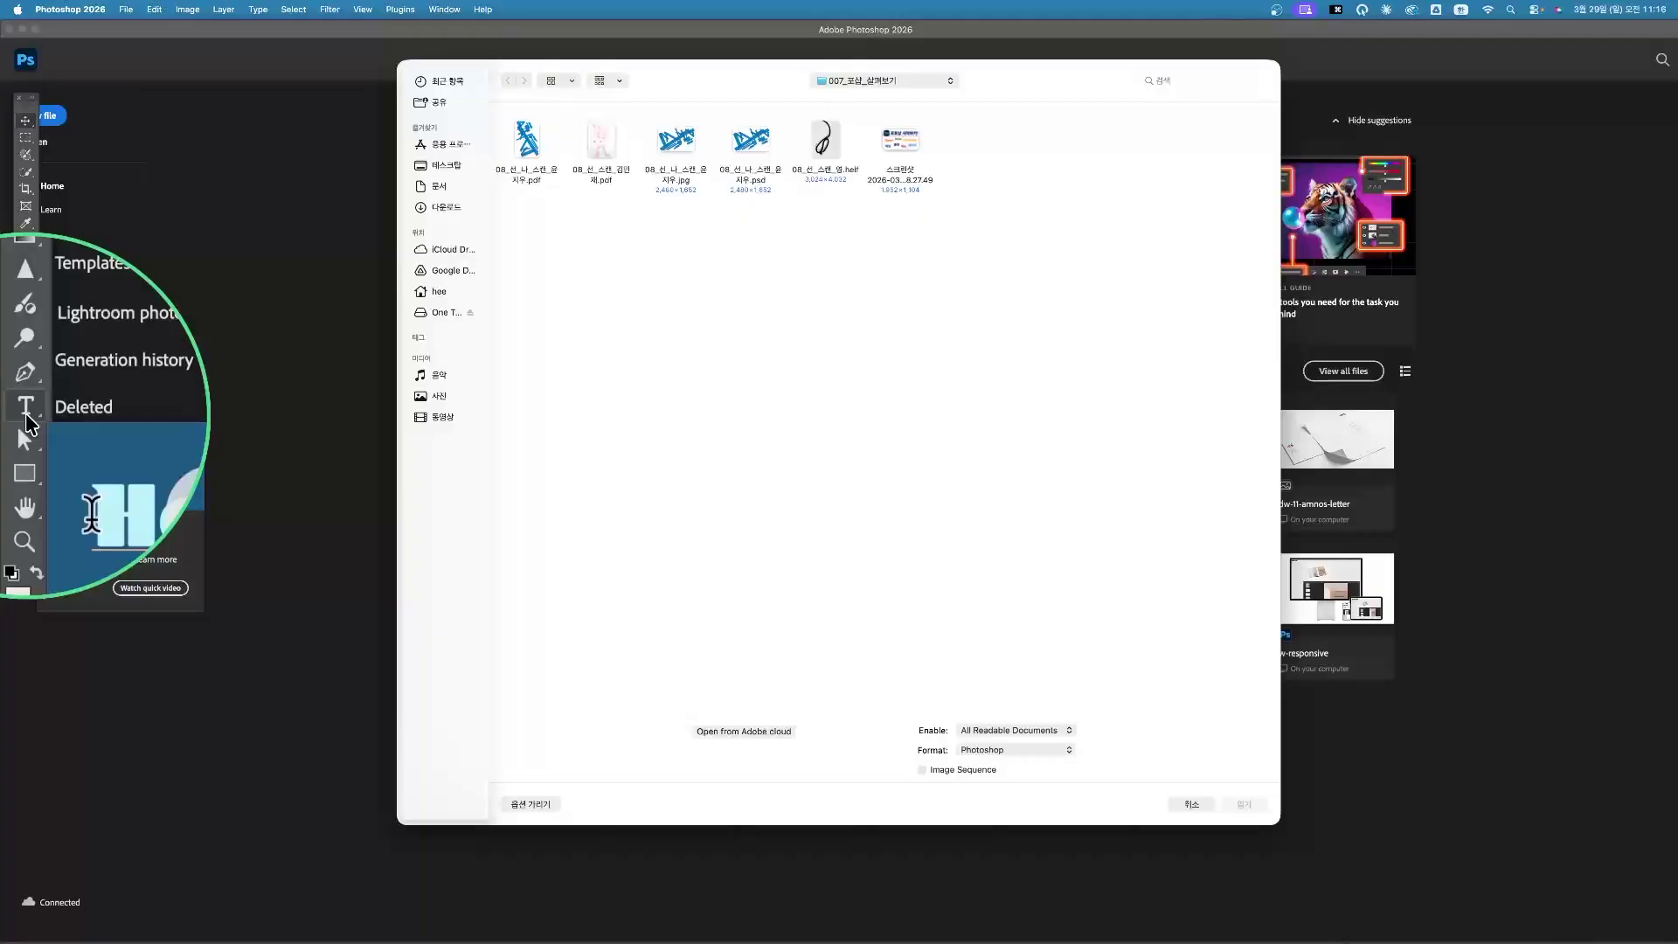
pyautogui.hotkey('ctrl', 'alt')
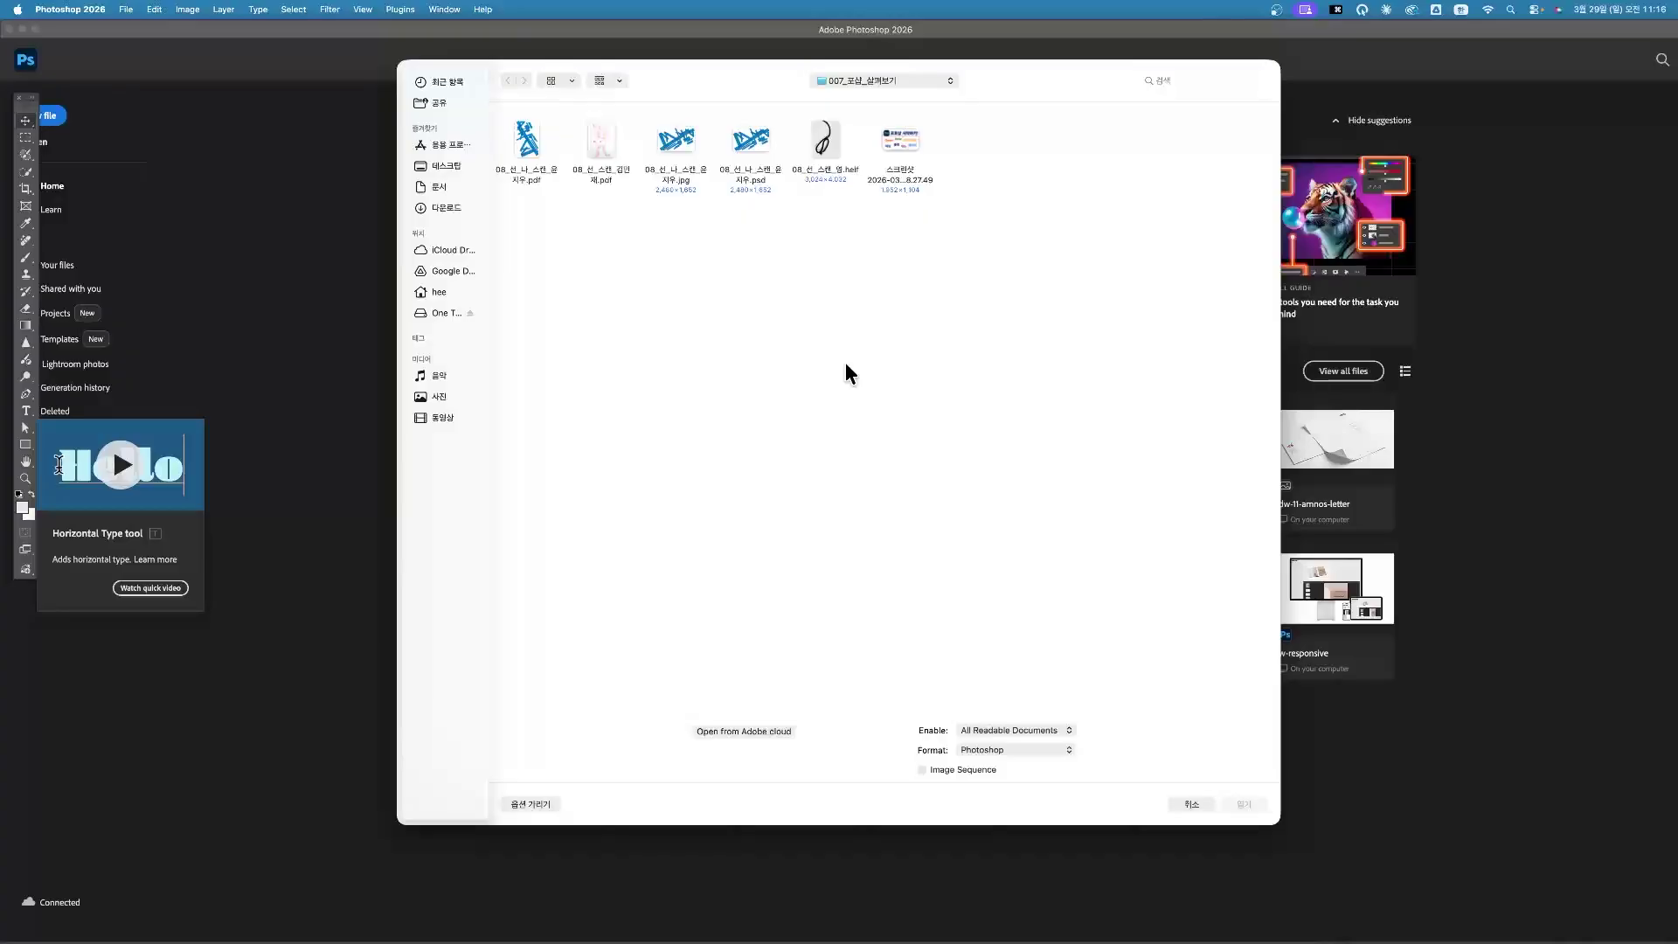
pyautogui.click(844, 358)
pyautogui.click(656, 162)
pyautogui.click(678, 140)
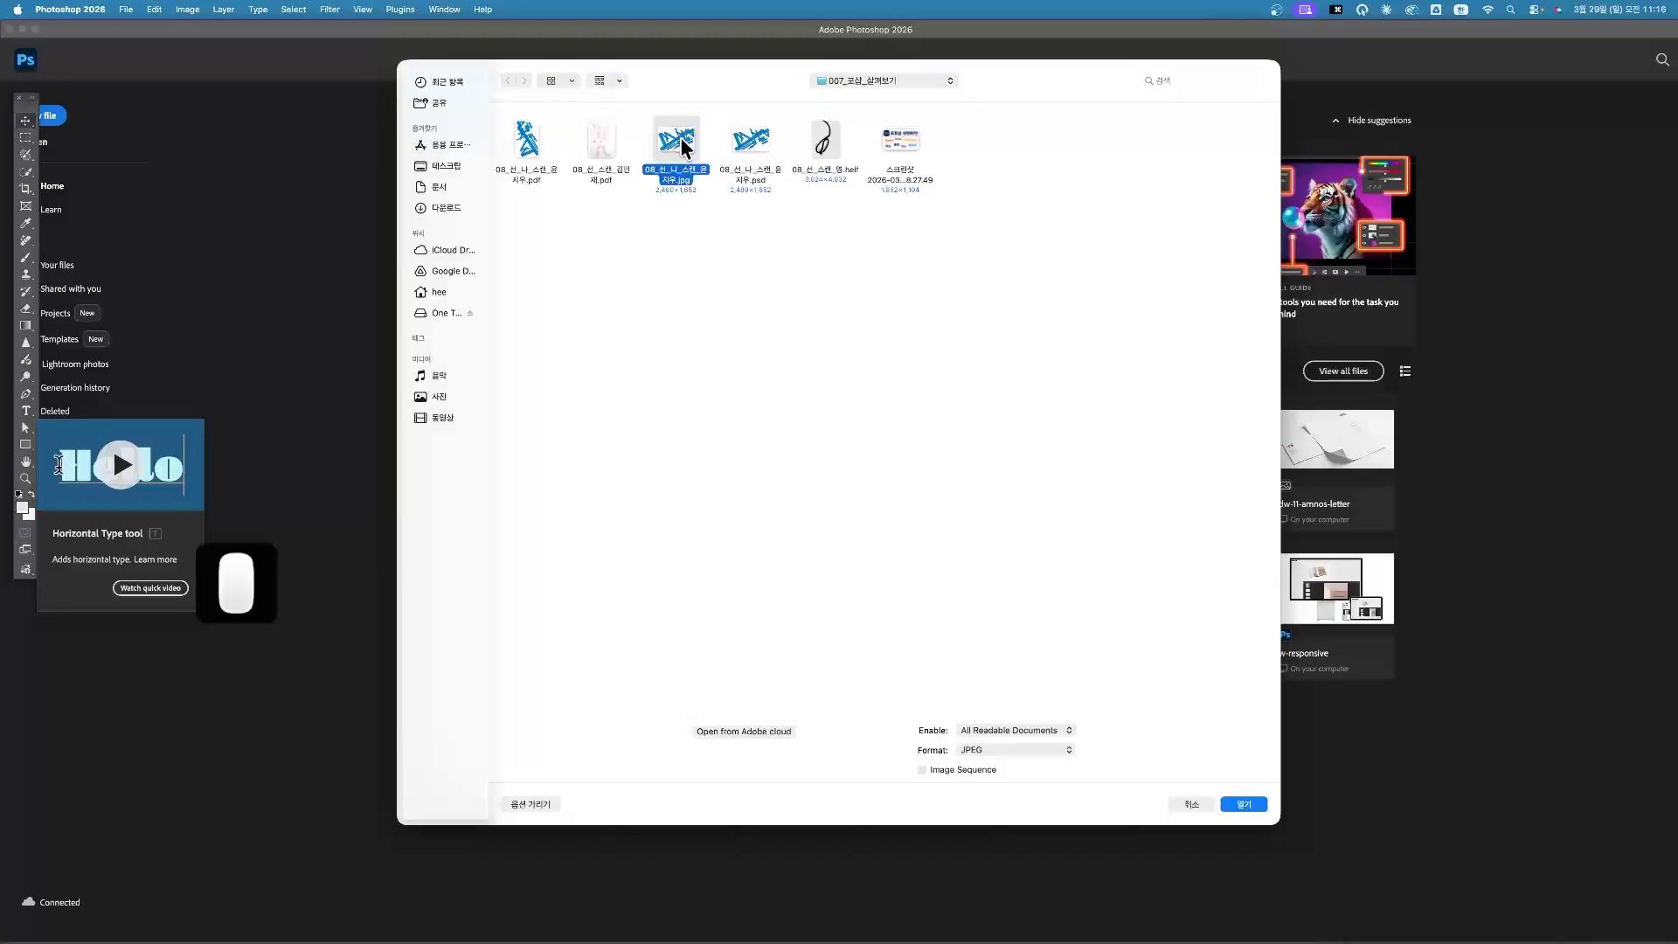
pyautogui.doubleClick(511, 149)
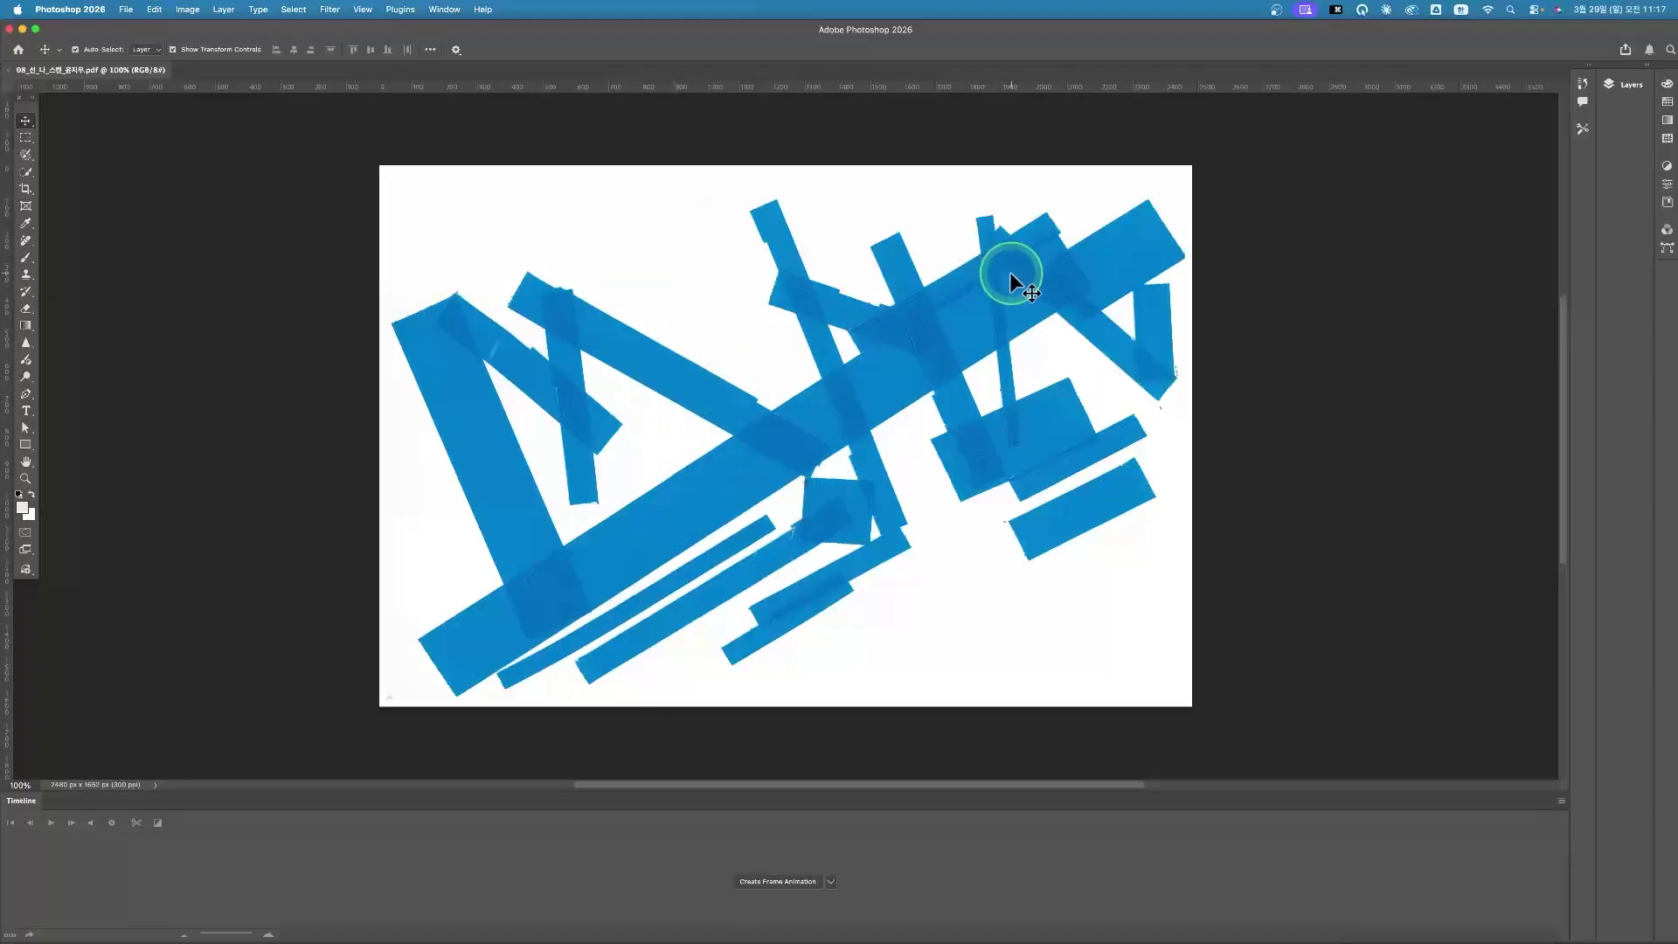
# Examine the overlapping blue strokes of the scanned composition up close and across the whole page
pyautogui.keyDown('super'); pyautogui.click(977, 383); pyautogui.keyUp('super')
pyautogui.keyDown('alt'); pyautogui.keyDown('super'); pyautogui.click(893, 385); pyautogui.keyUp('super'); pyautogui.keyUp('alt')
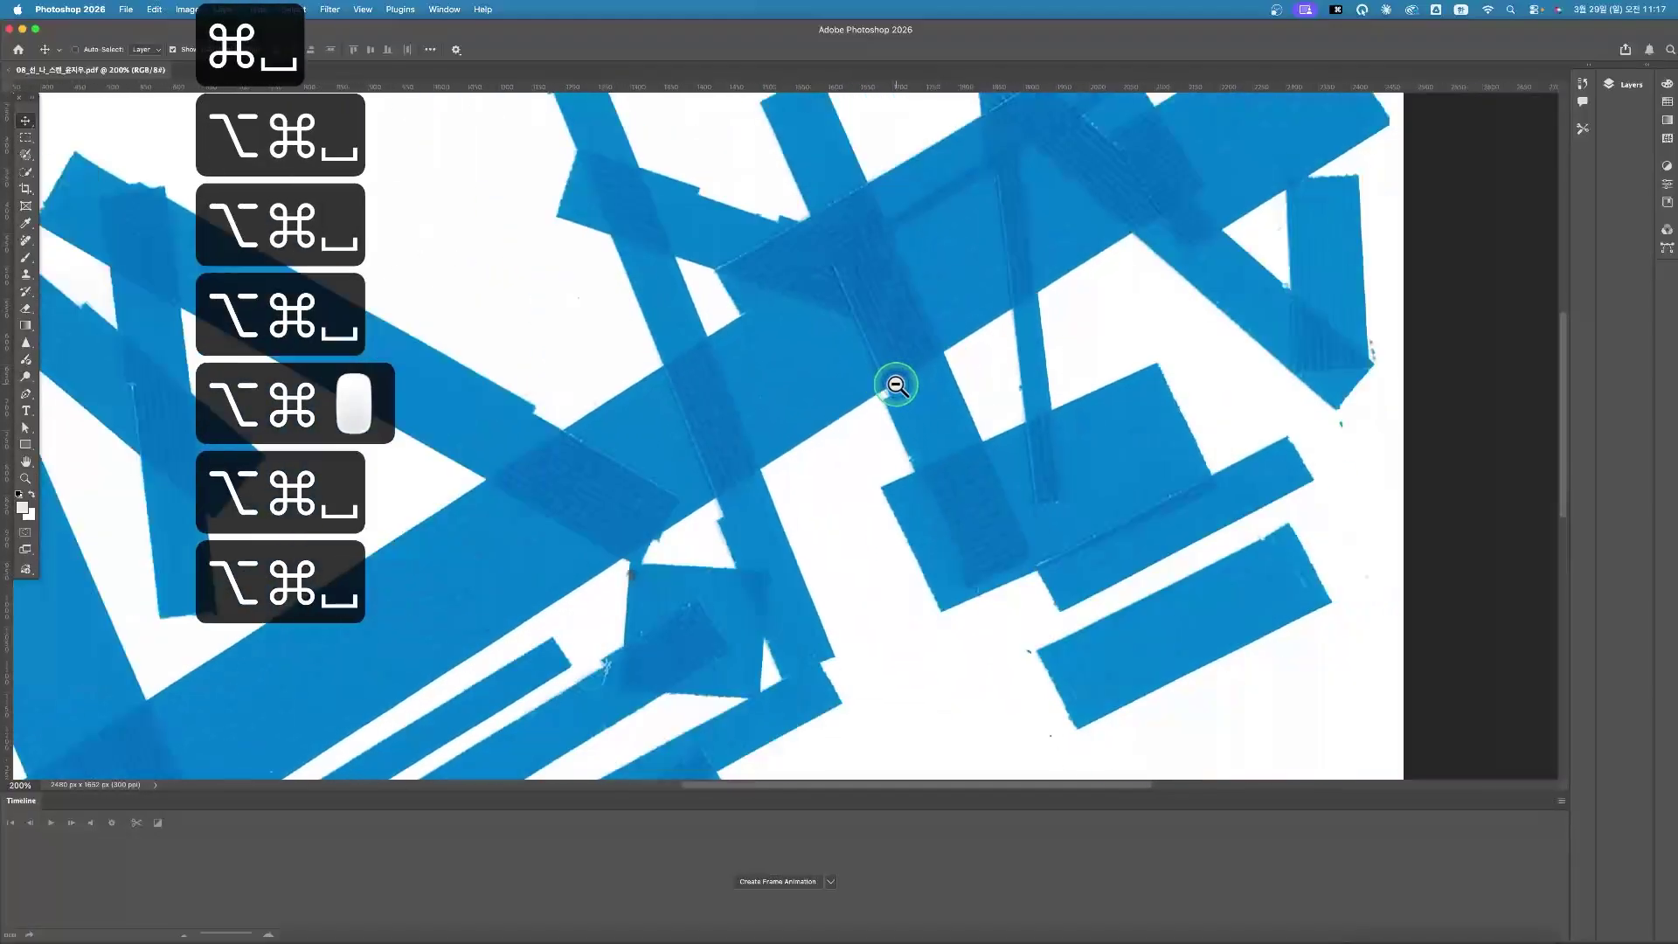
pyautogui.keyDown('alt'); pyautogui.keyDown('super'); pyautogui.click(891, 381); pyautogui.keyUp('super'); pyautogui.keyUp('alt')
pyautogui.keyDown('super'); pyautogui.click(791, 396); pyautogui.keyUp('super')
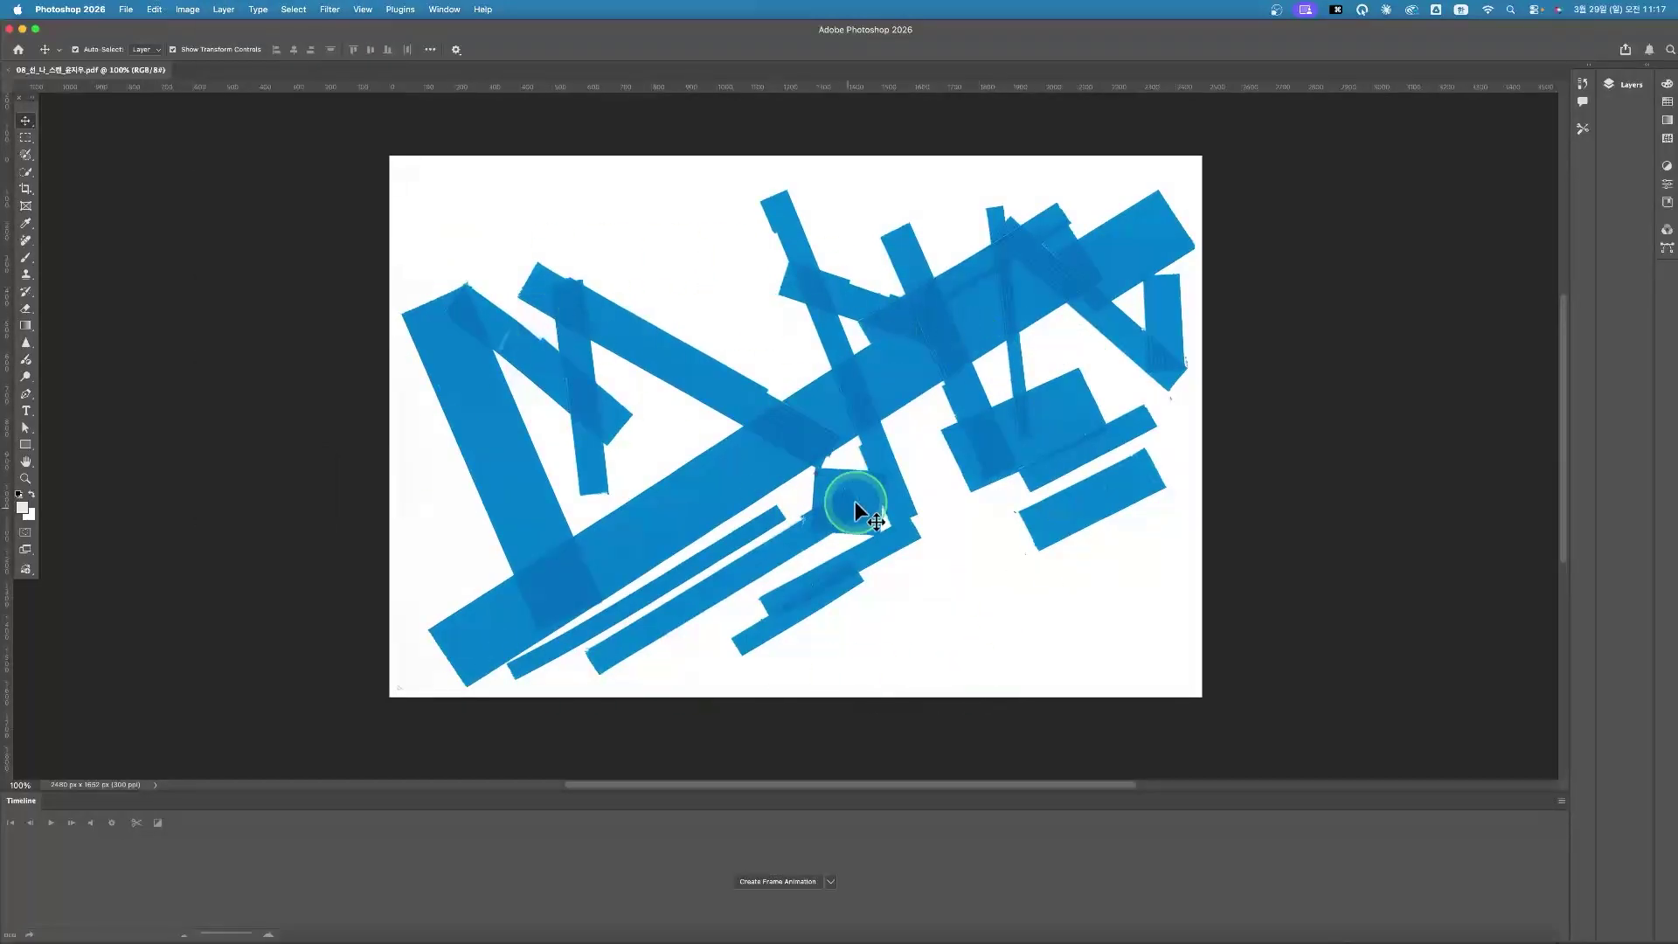
pyautogui.scroll(-2, 386, 197)
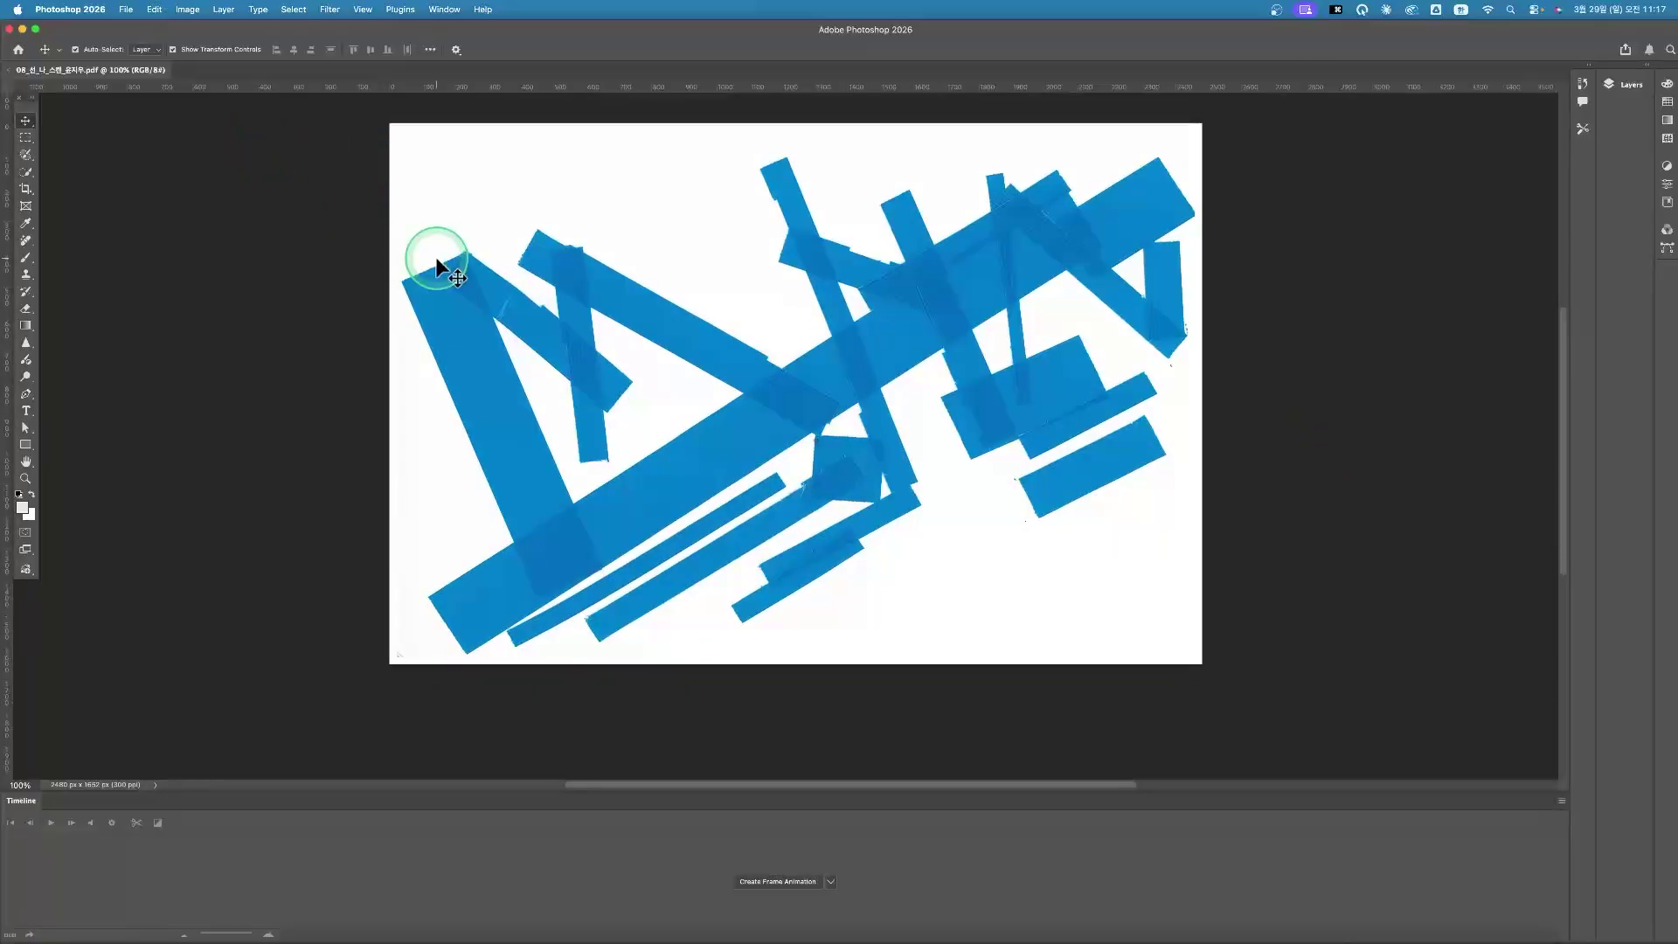
pyautogui.scroll(2, 433, 253)
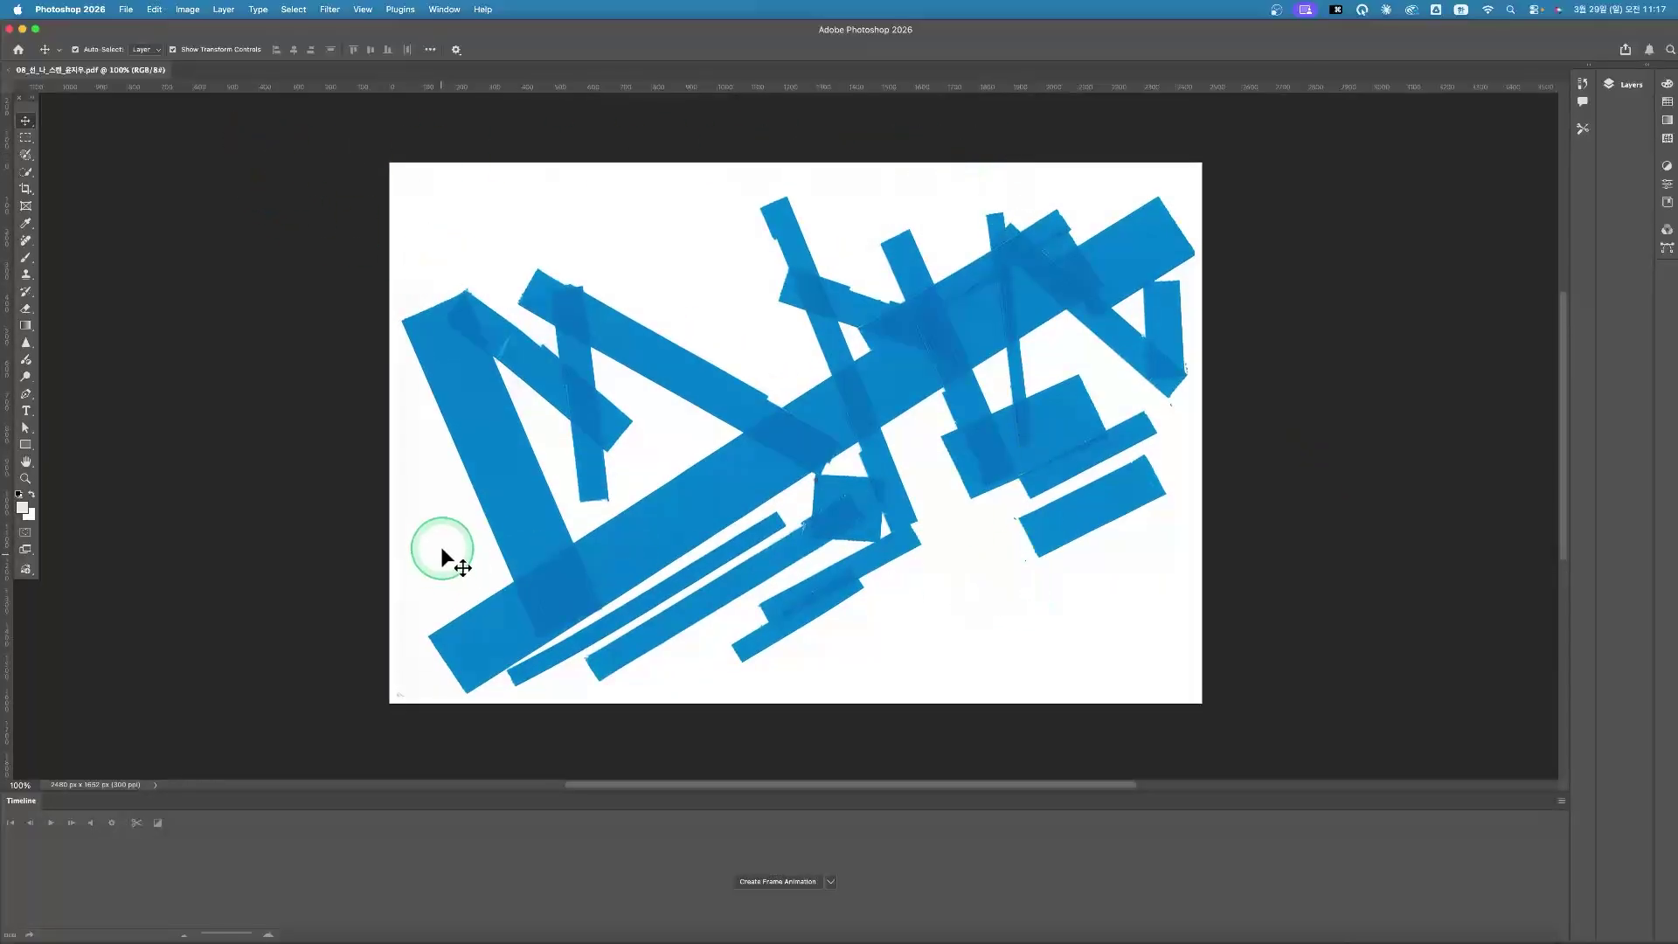
pyautogui.hscroll(1, 889, 201)
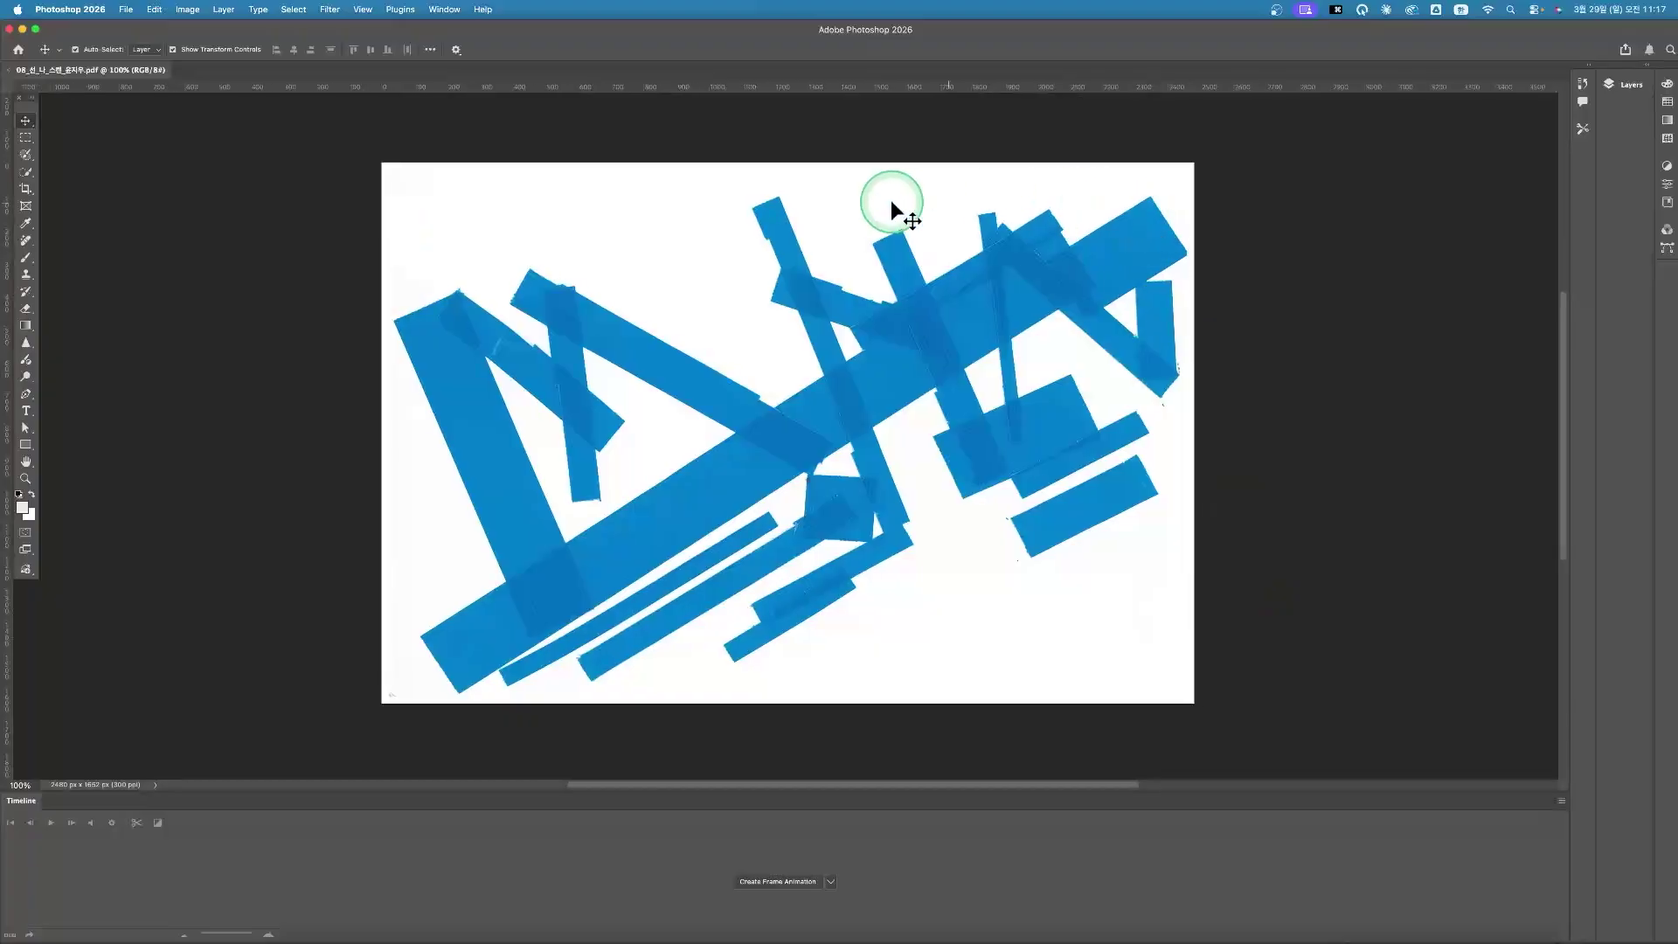
pyautogui.scroll(2, 218, 191)
pyautogui.scroll(-2, 222, 191)
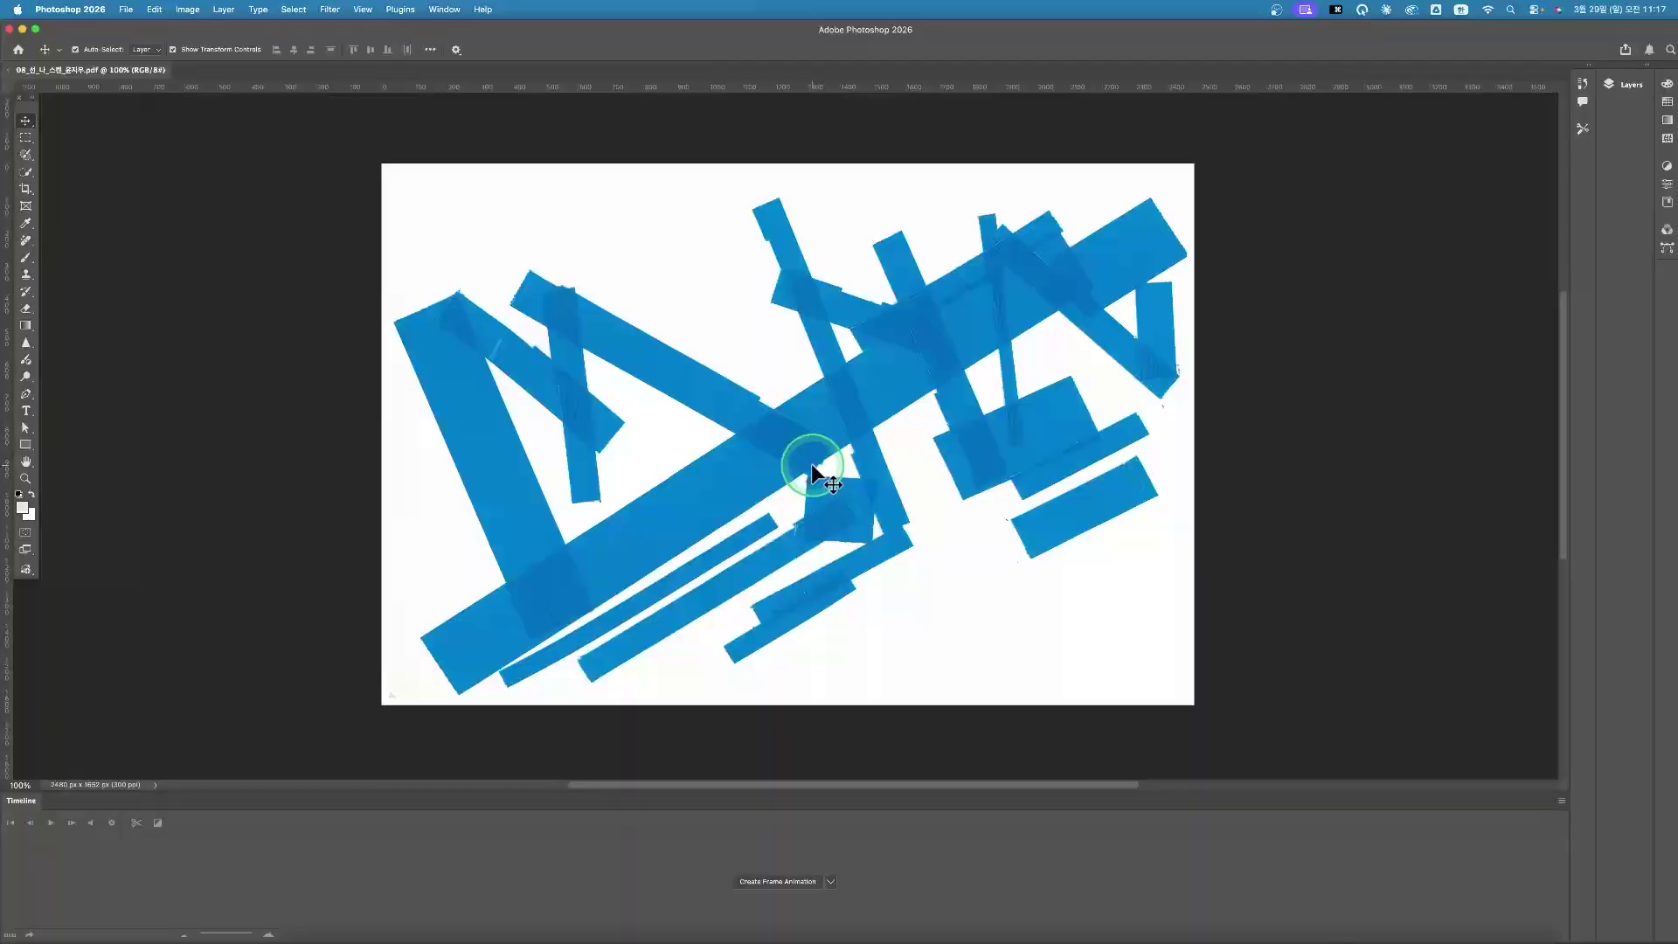
# Open the HEIF photo of the knotted black cord and inspect the knot at 100%
pyautogui.click(126, 10)
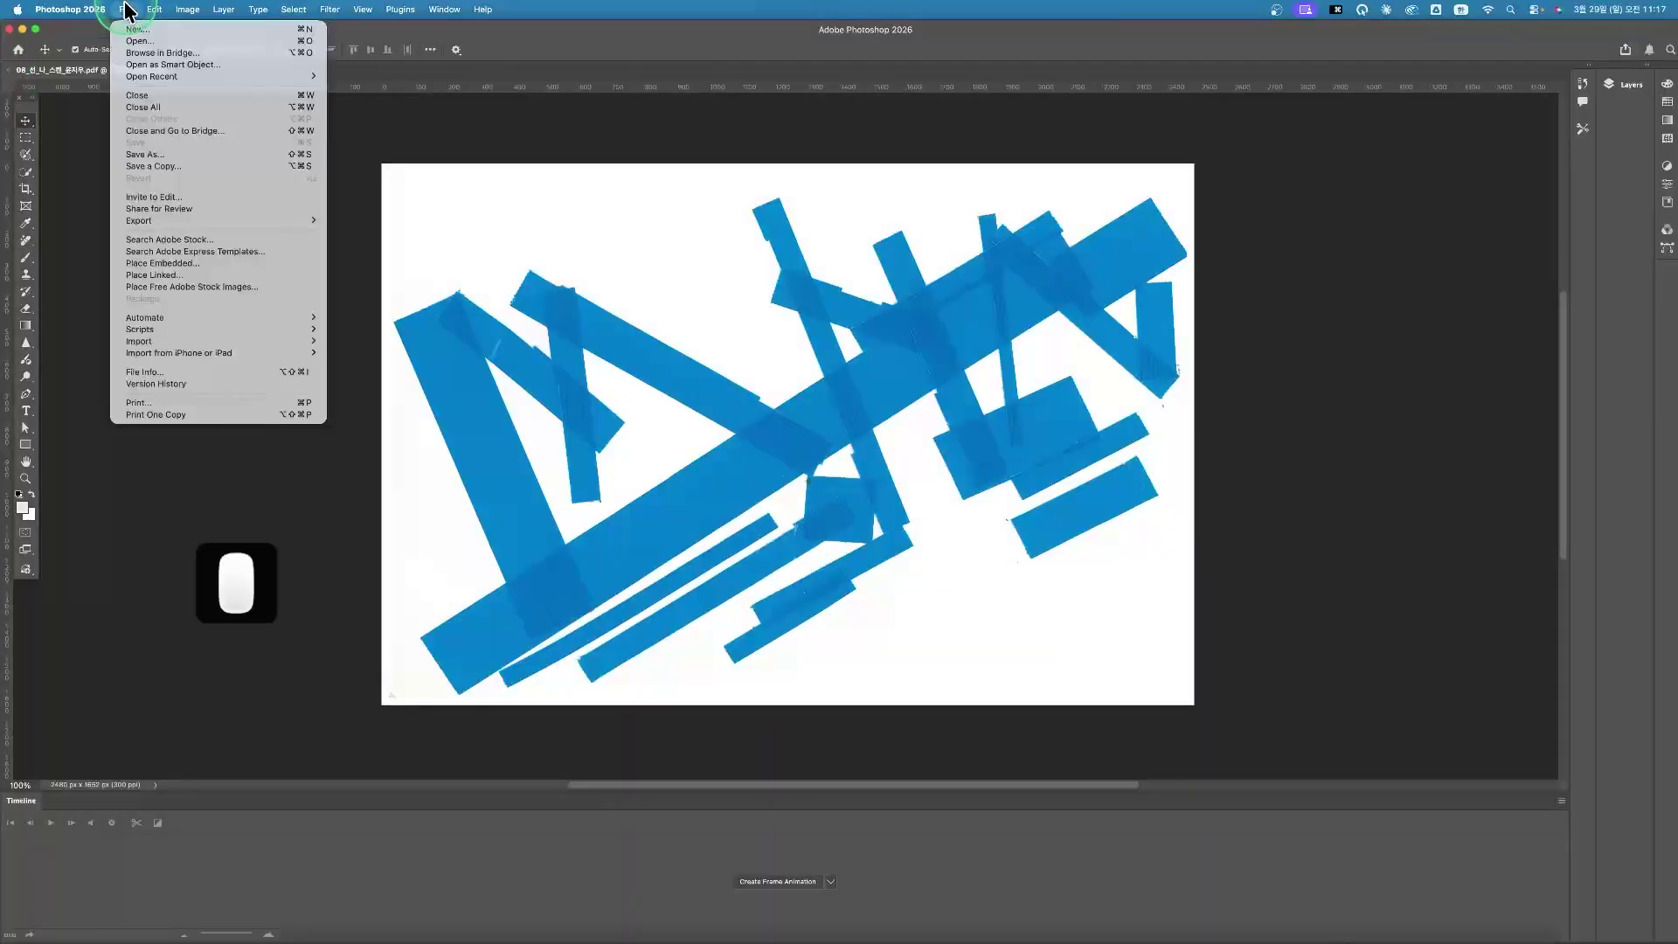
pyautogui.click(138, 41)
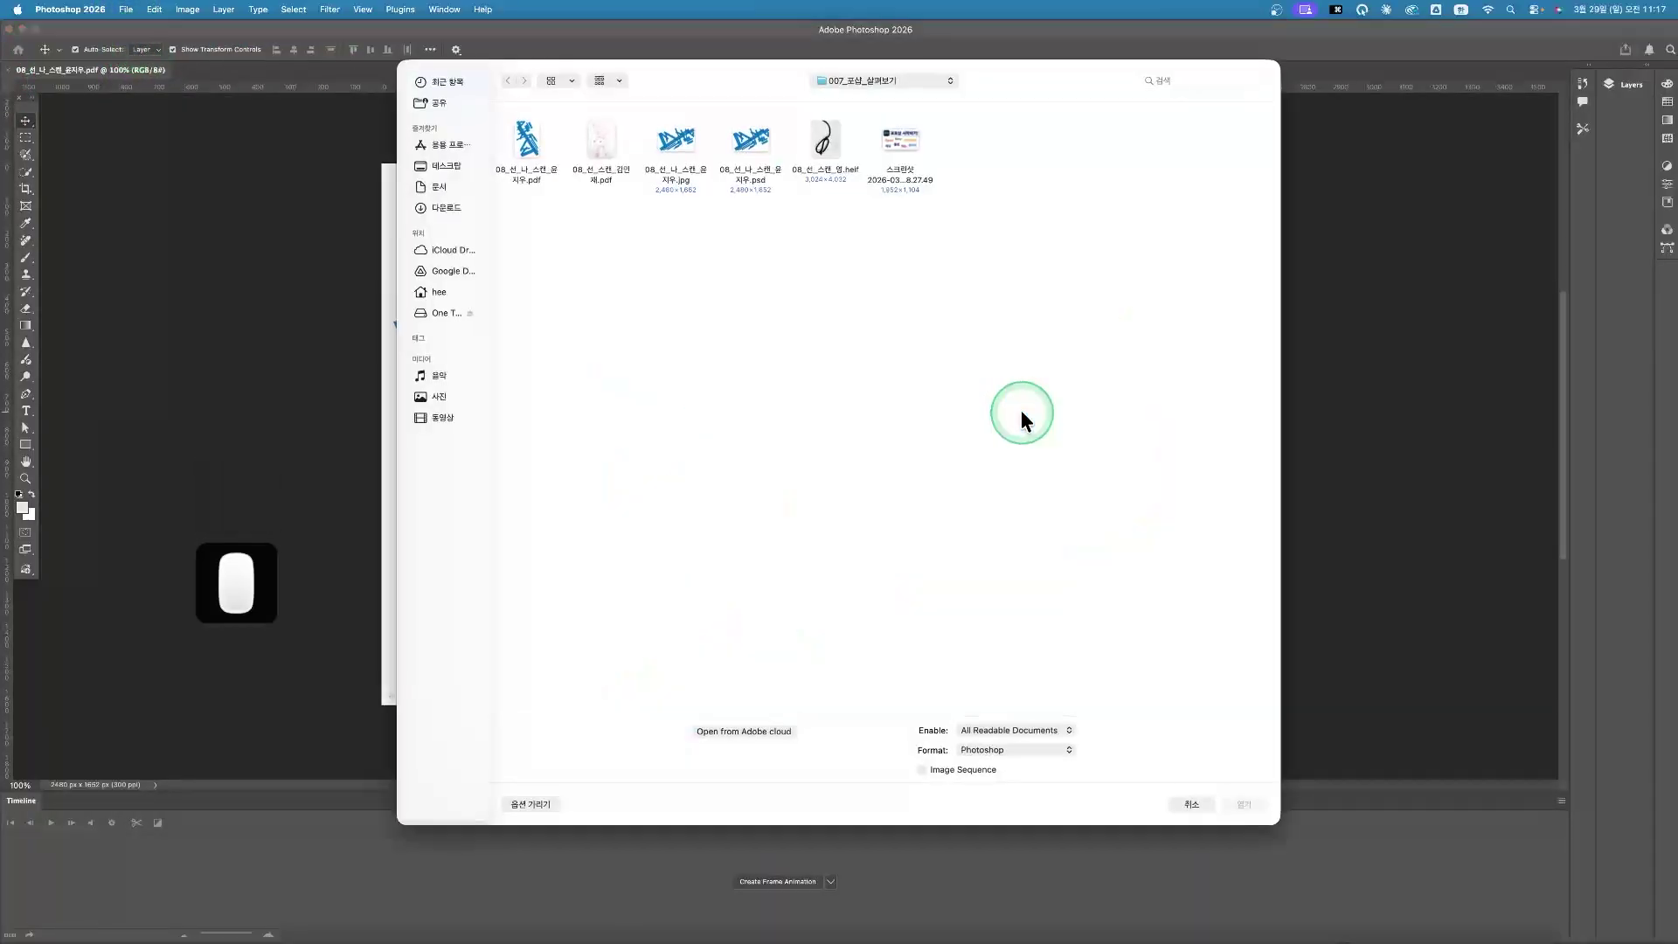
pyautogui.click(826, 145)
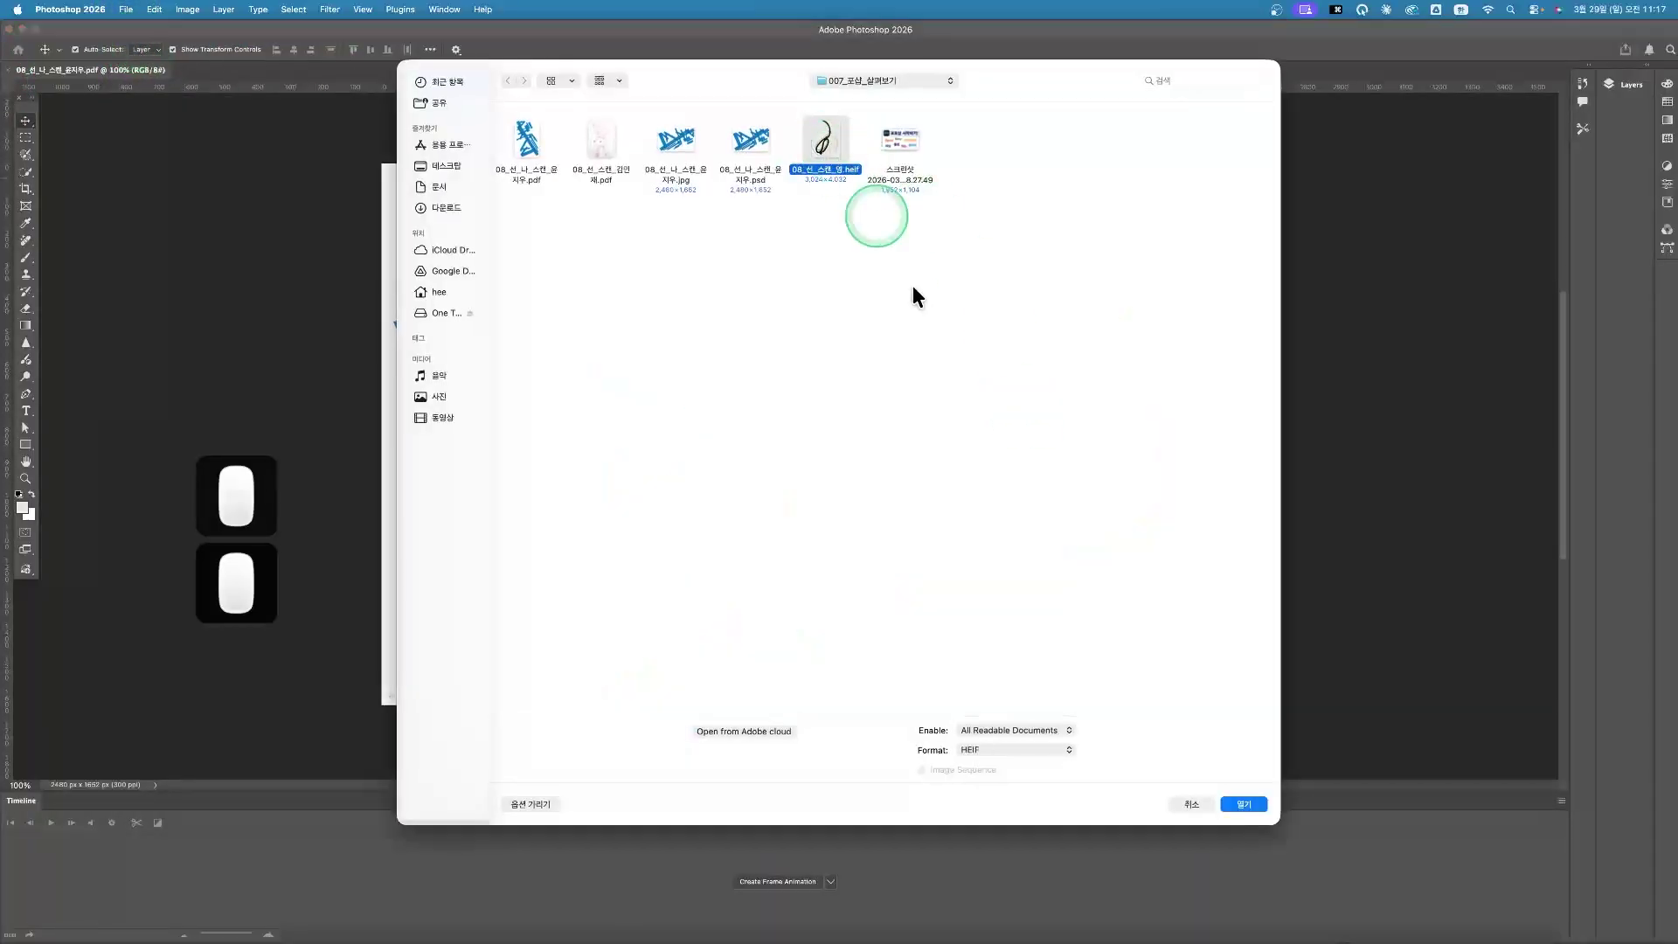
pyautogui.click(1248, 802)
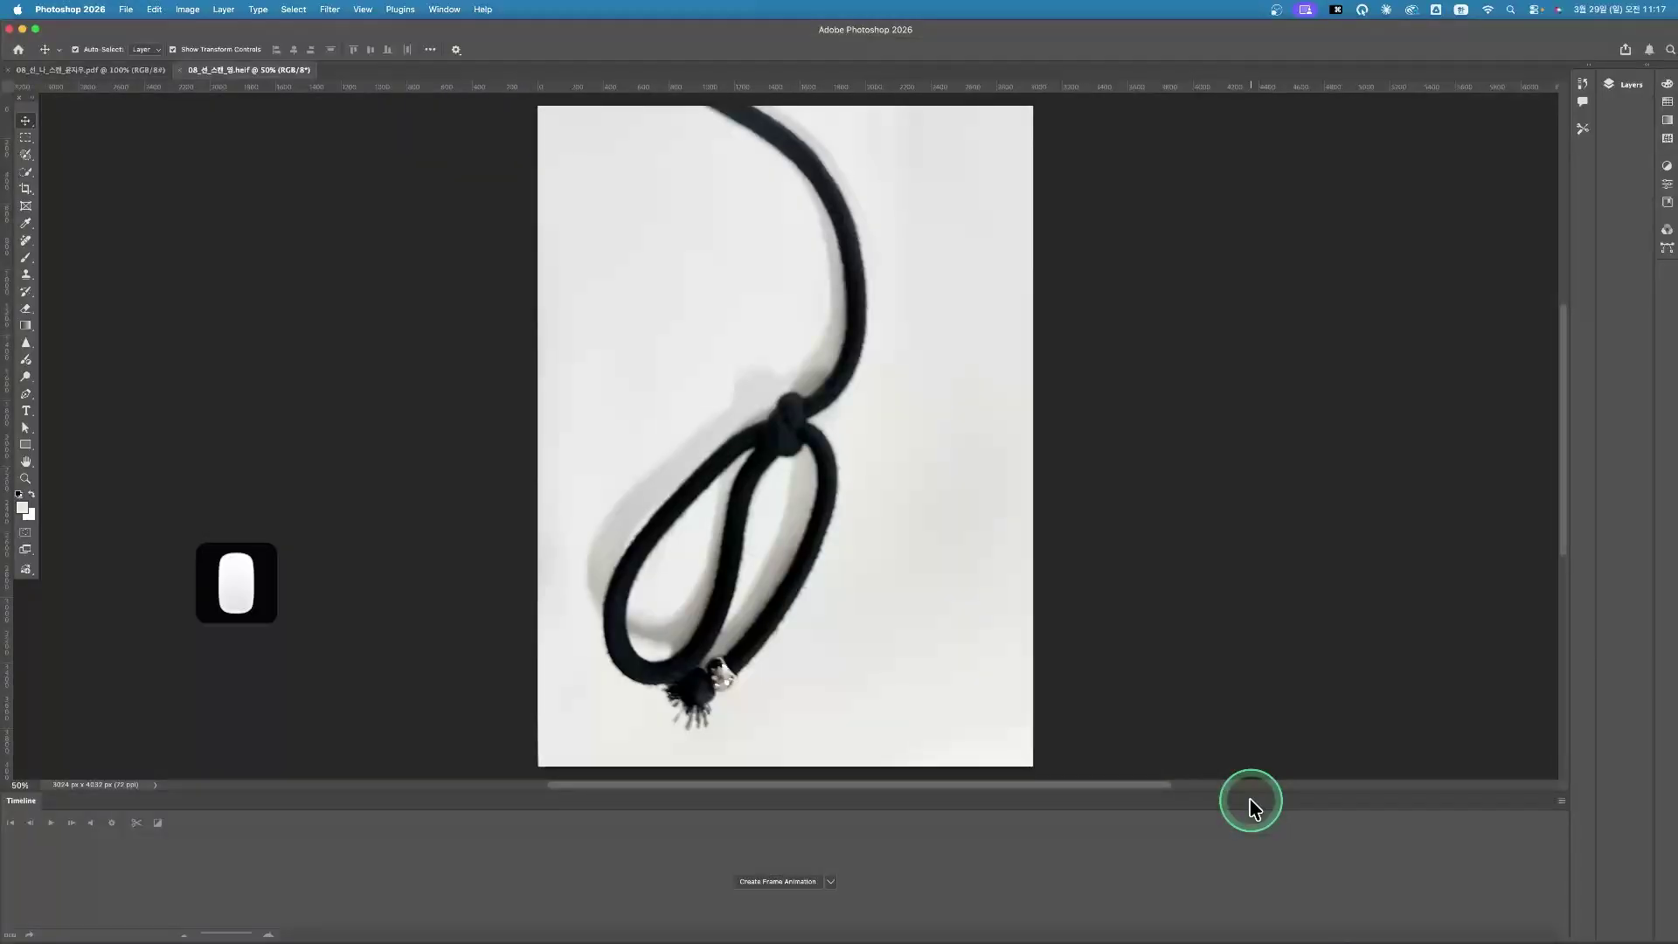
pyautogui.keyDown('super'); pyautogui.click(786, 437); pyautogui.keyUp('super')
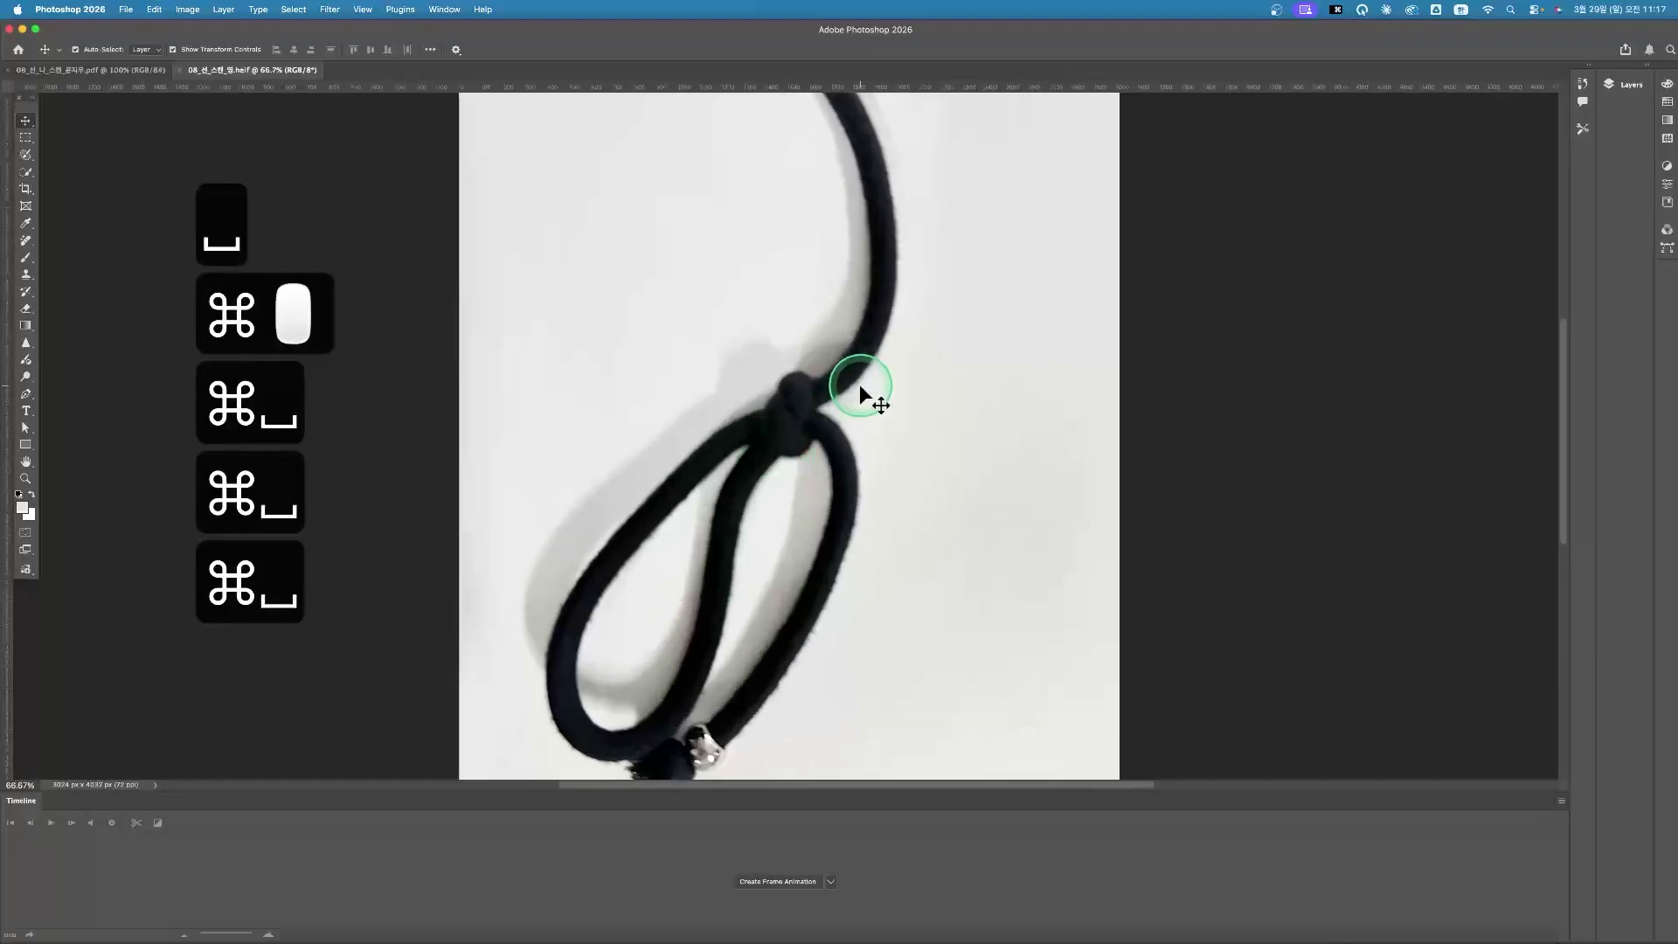
pyautogui.keyDown('super'); pyautogui.click(844, 401); pyautogui.keyUp('super')
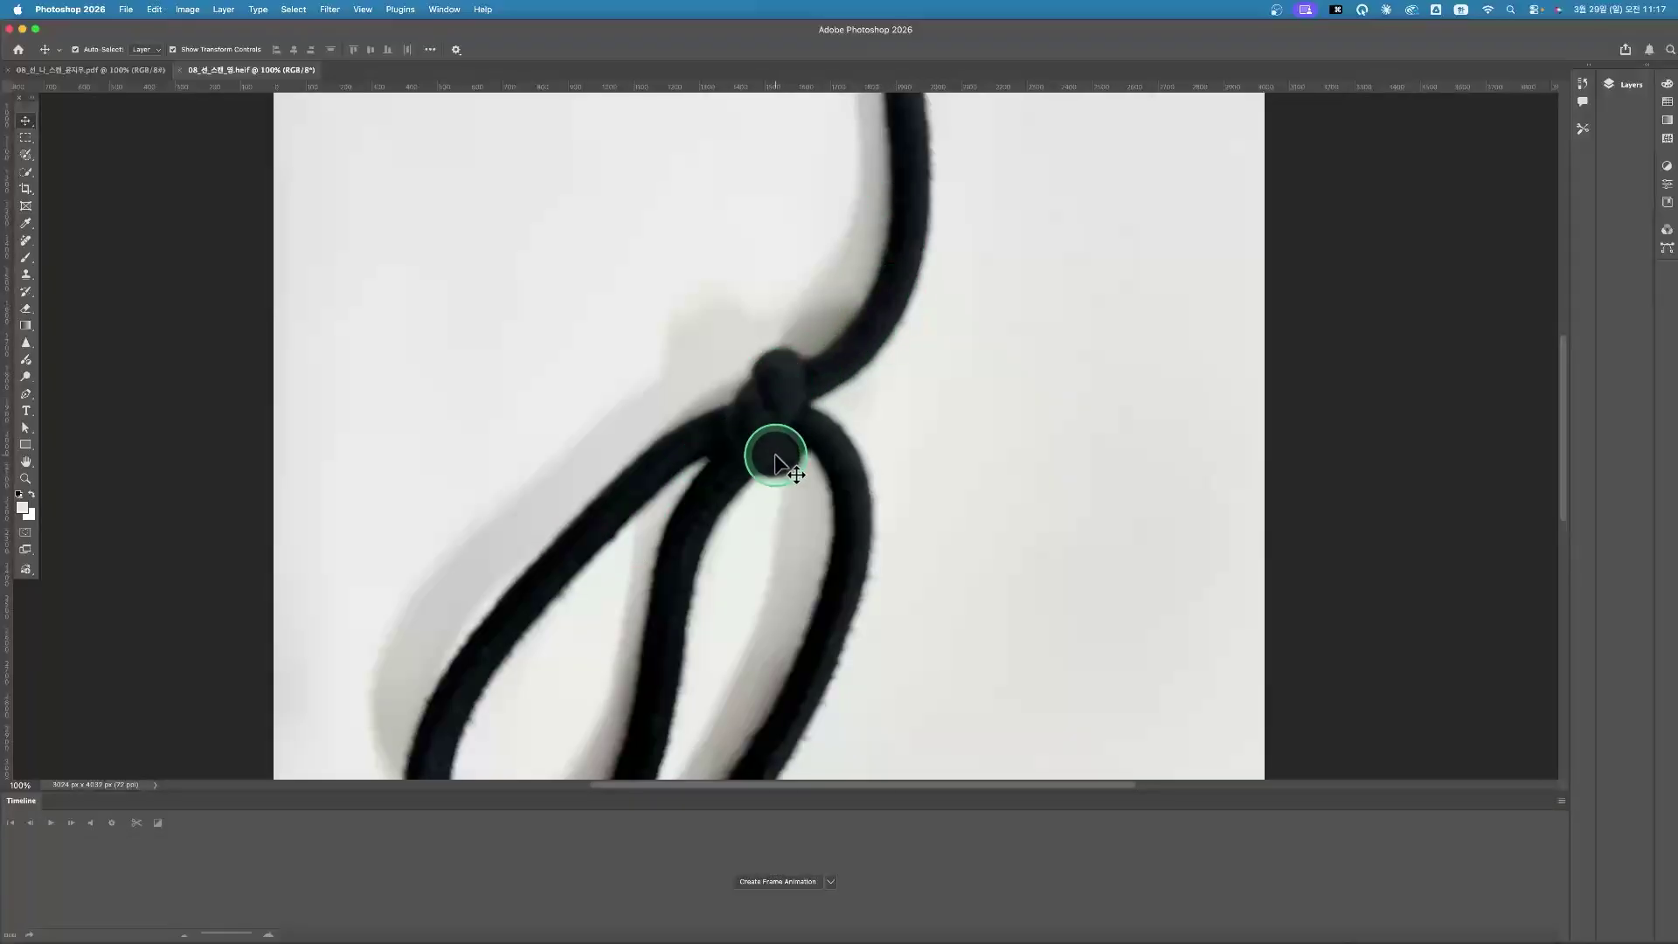
# Examine the cord photo from the knot down to the frayed end, reducing the magnification to 50%
pyautogui.keyDown('alt'); pyautogui.keyDown('super'); pyautogui.click(763, 530); pyautogui.keyUp('super'); pyautogui.keyUp('alt')
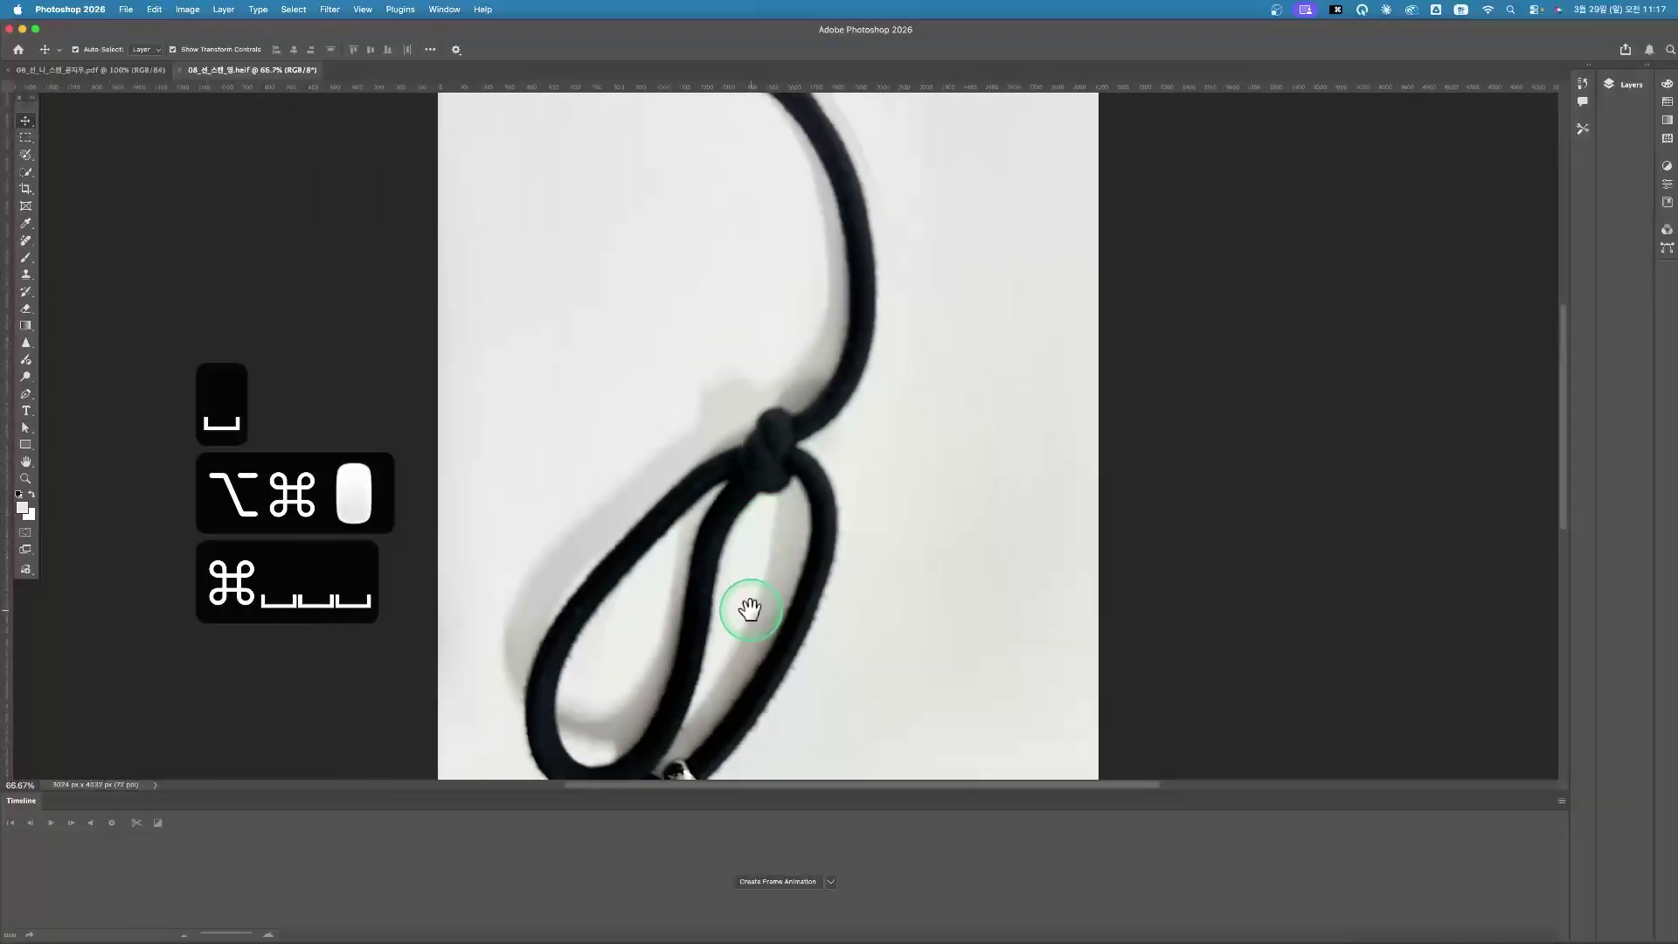
pyautogui.moveTo(749, 603); pyautogui.dragTo(749, 498)
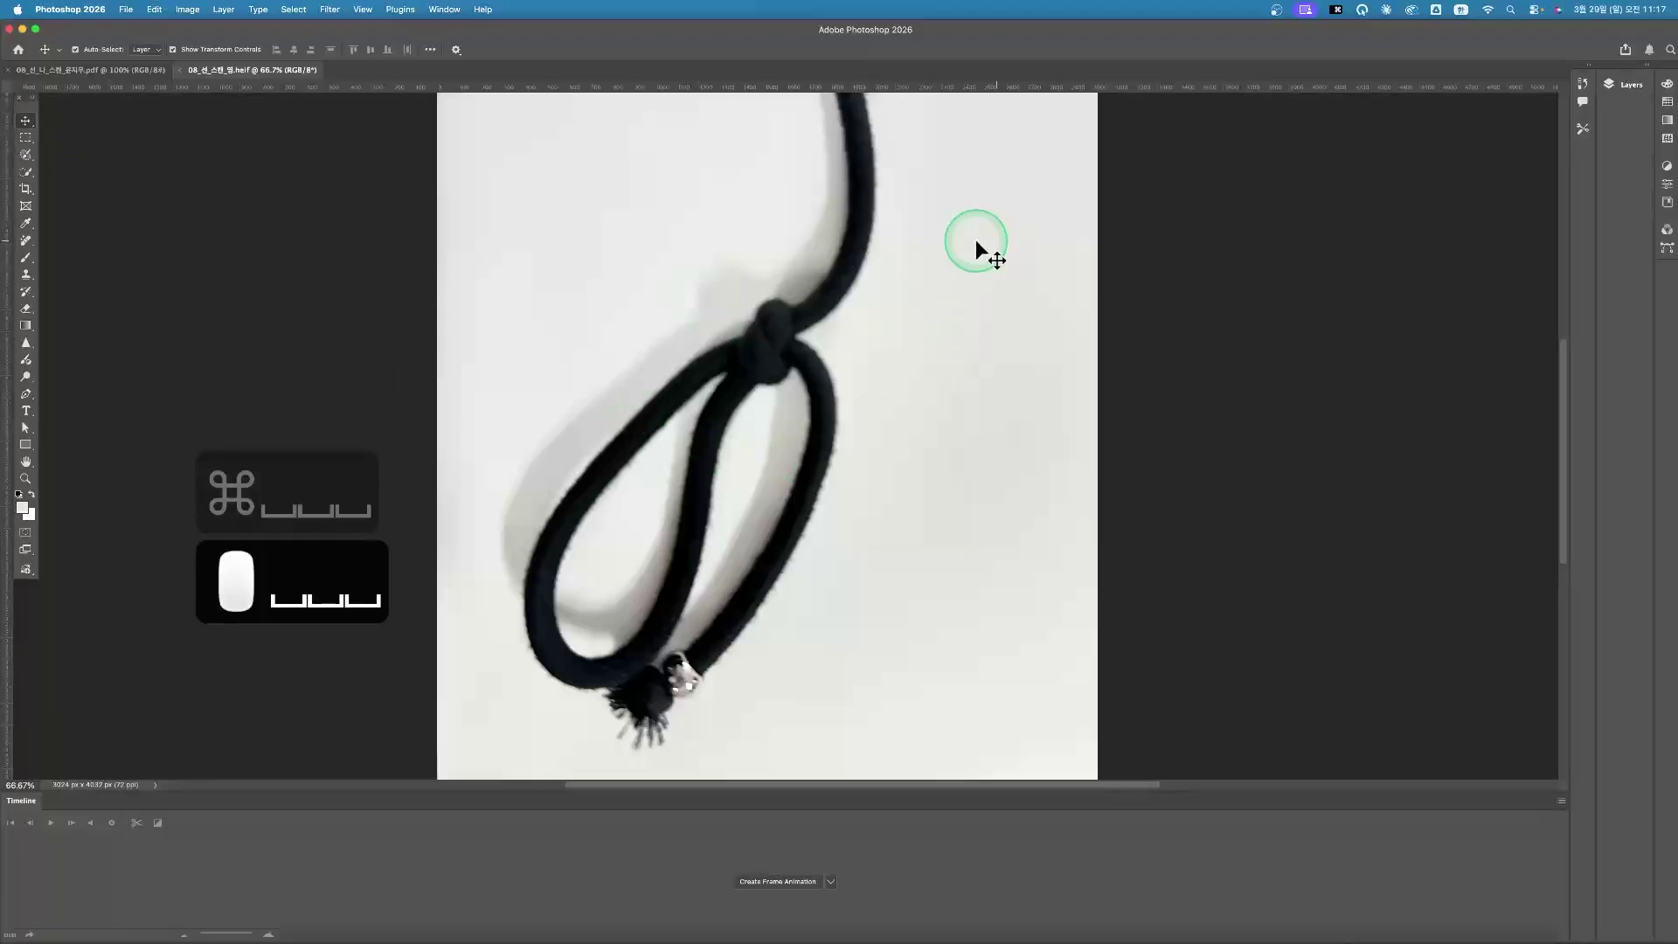
pyautogui.moveTo(905, 244); pyautogui.dragTo(901, 347)
pyautogui.keyDown('alt'); pyautogui.keyDown('super'); pyautogui.click(897, 347); pyautogui.keyUp('super'); pyautogui.keyUp('alt')
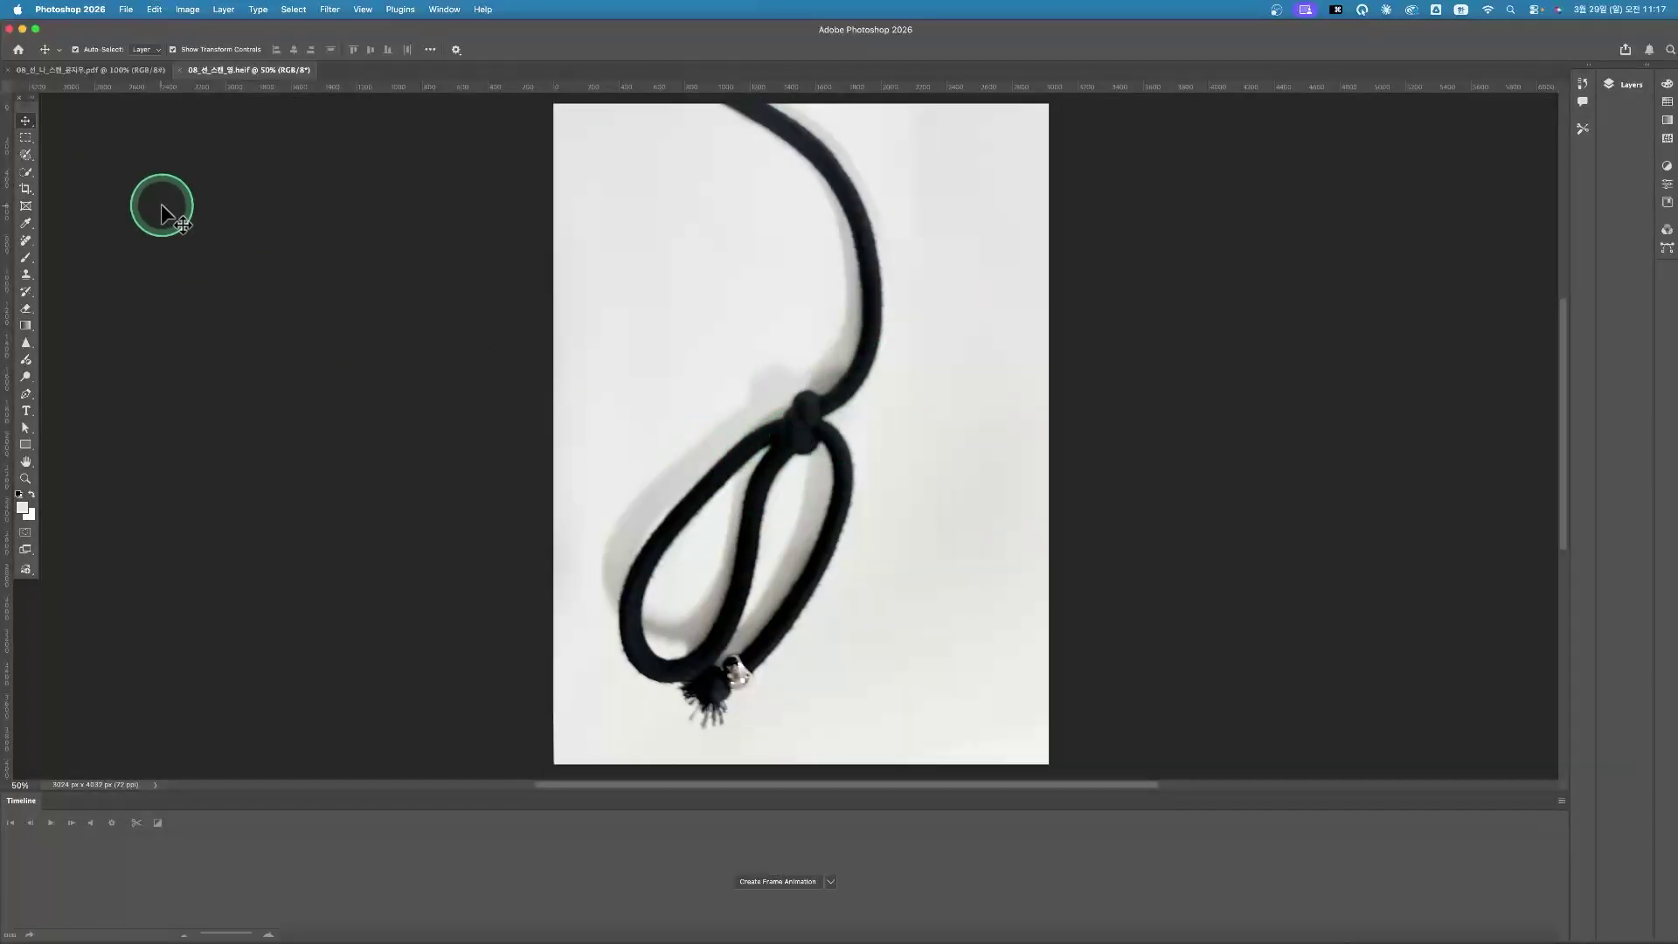
# Examine the overlapping blue strips of the PDF scan at 300% and 200%, comparing it with the cord photo
pyautogui.click(88, 69)
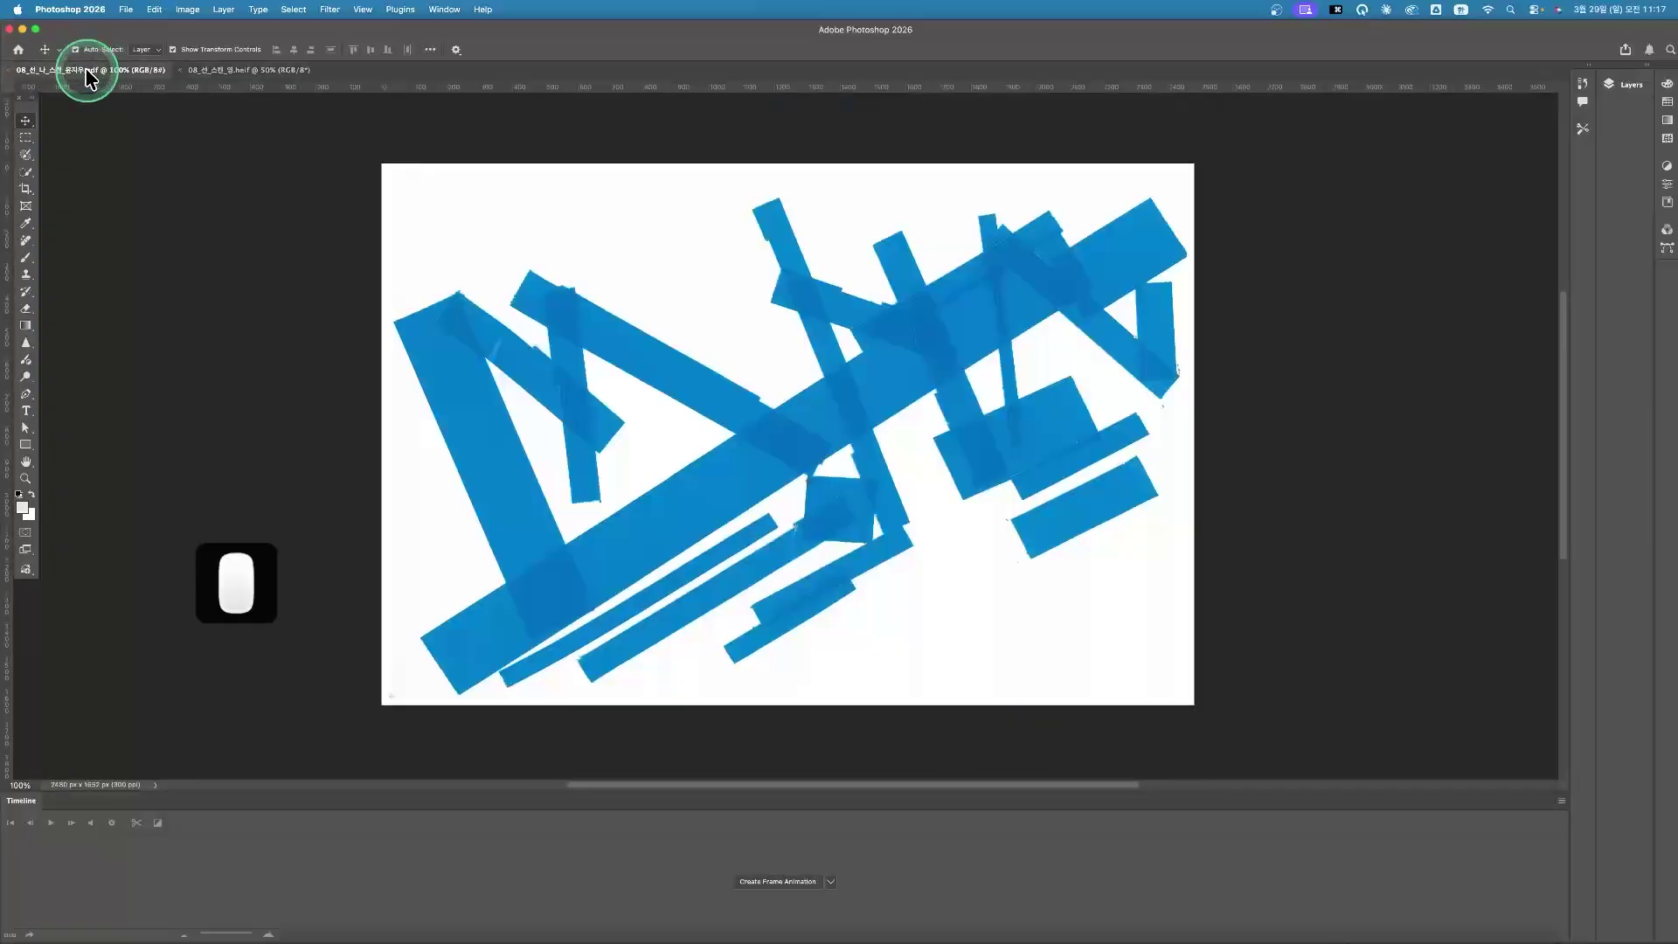
pyautogui.keyDown('super'); pyautogui.click(746, 498); pyautogui.keyUp('super')
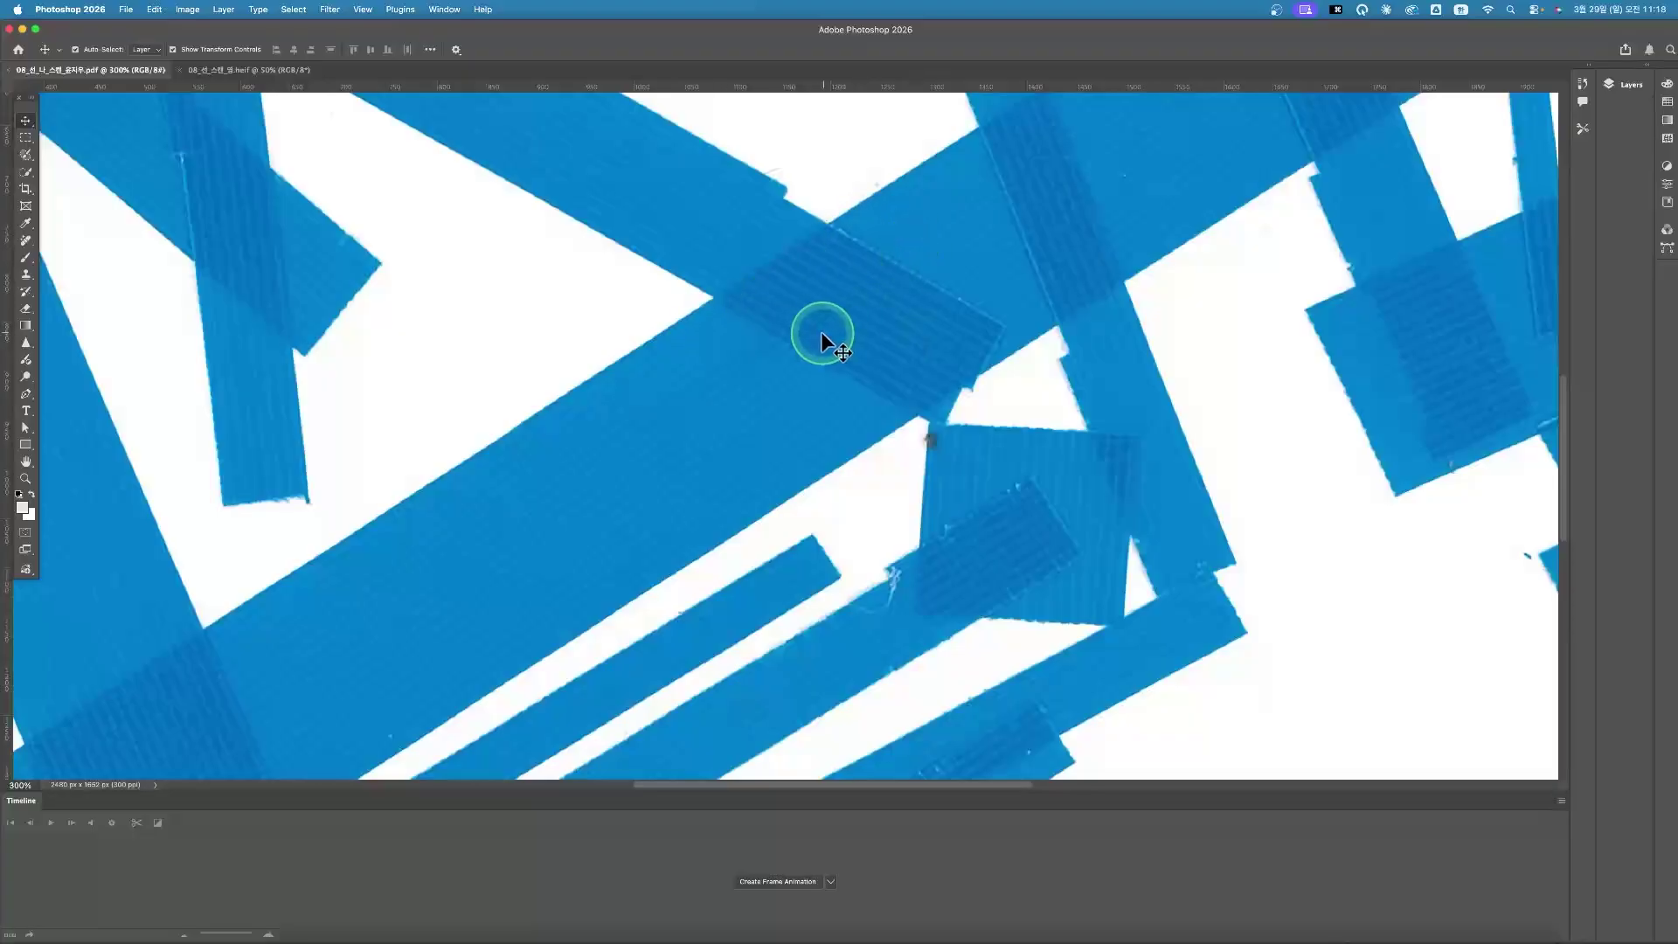
pyautogui.keyDown('alt'); pyautogui.keyDown('super'); pyautogui.click(826, 400); pyautogui.keyUp('super'); pyautogui.keyUp('alt')
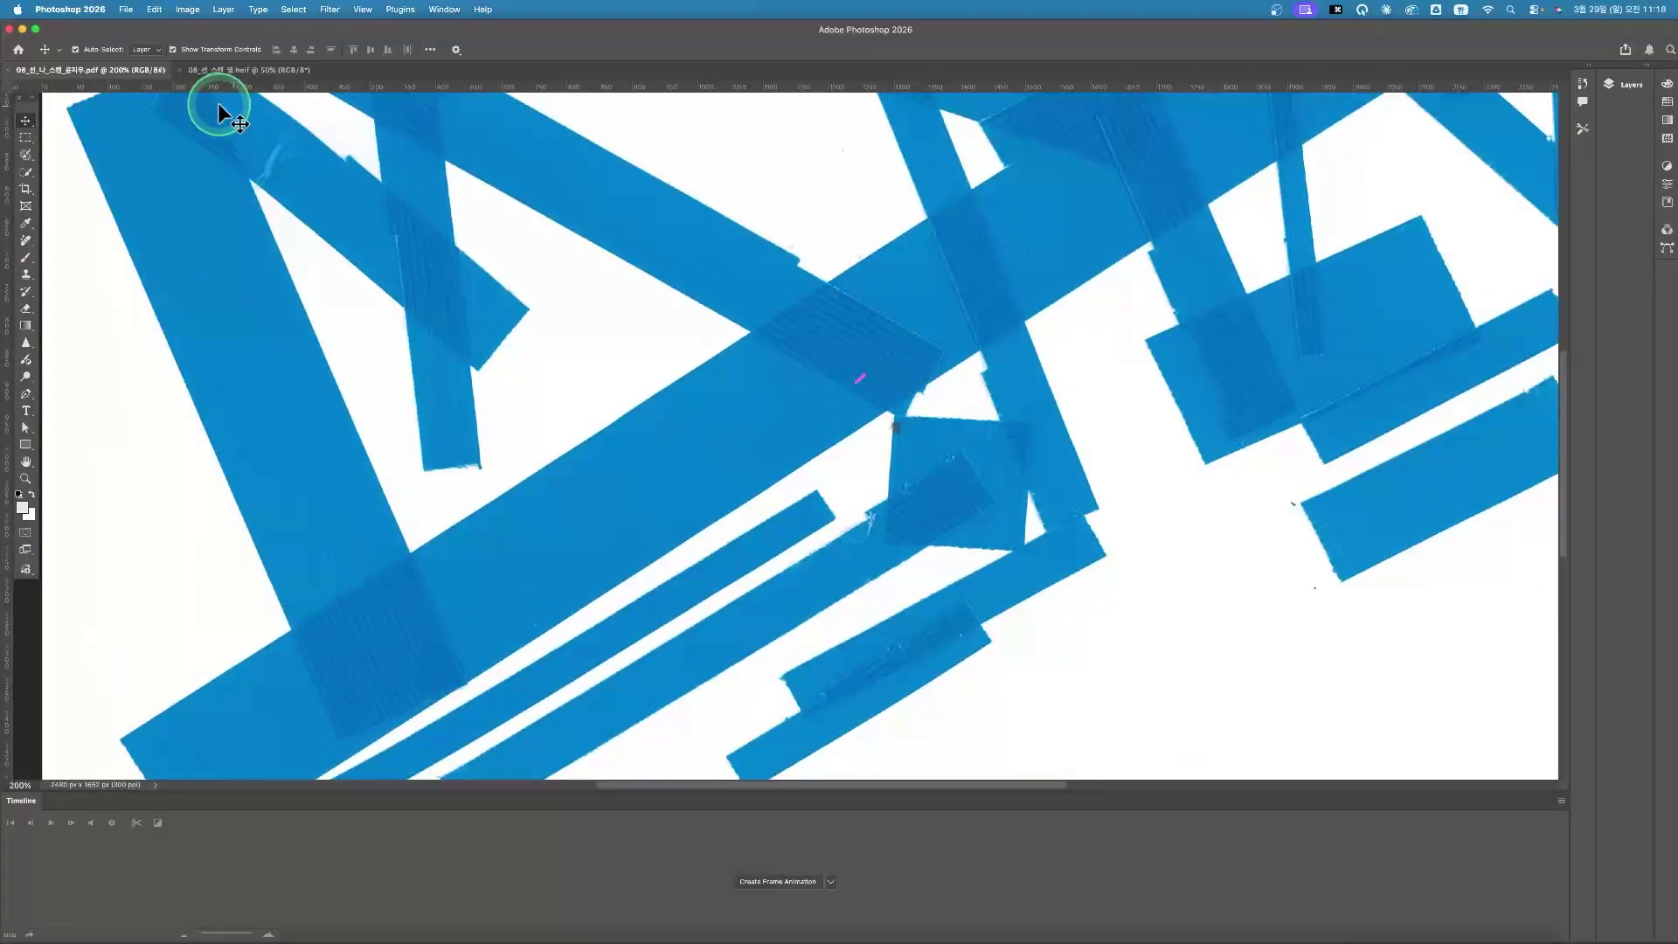
pyautogui.click(214, 69)
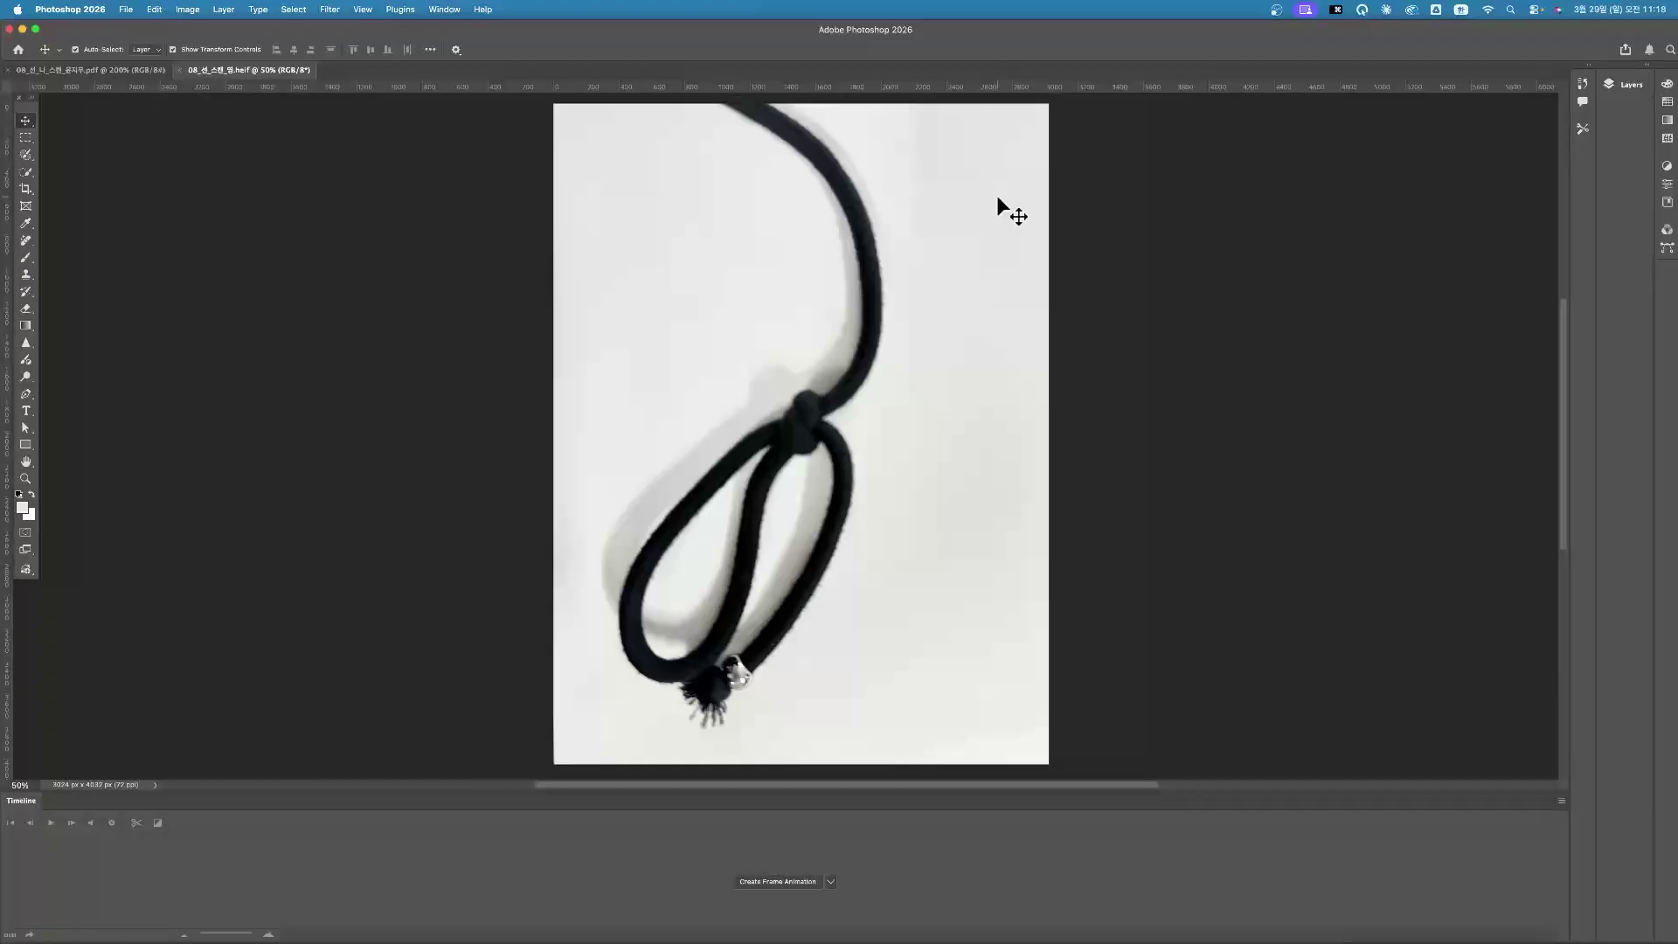
pyautogui.click(126, 68)
pyautogui.scroll(-1, 308, 500)
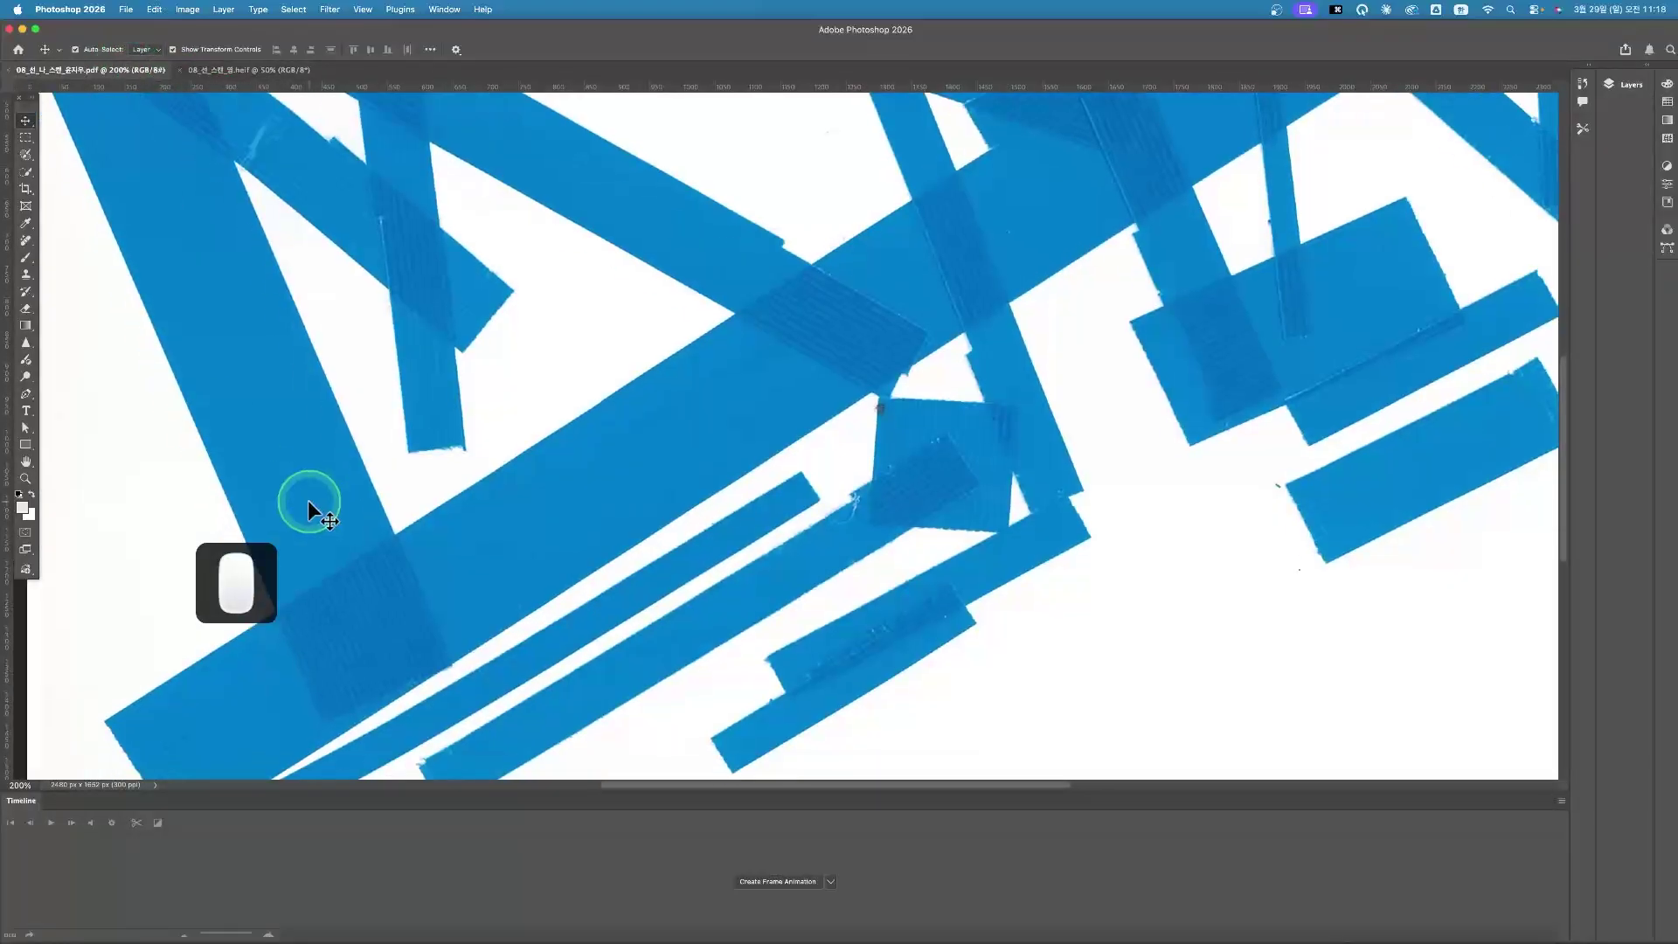
pyautogui.hscroll(-2, 307, 500)
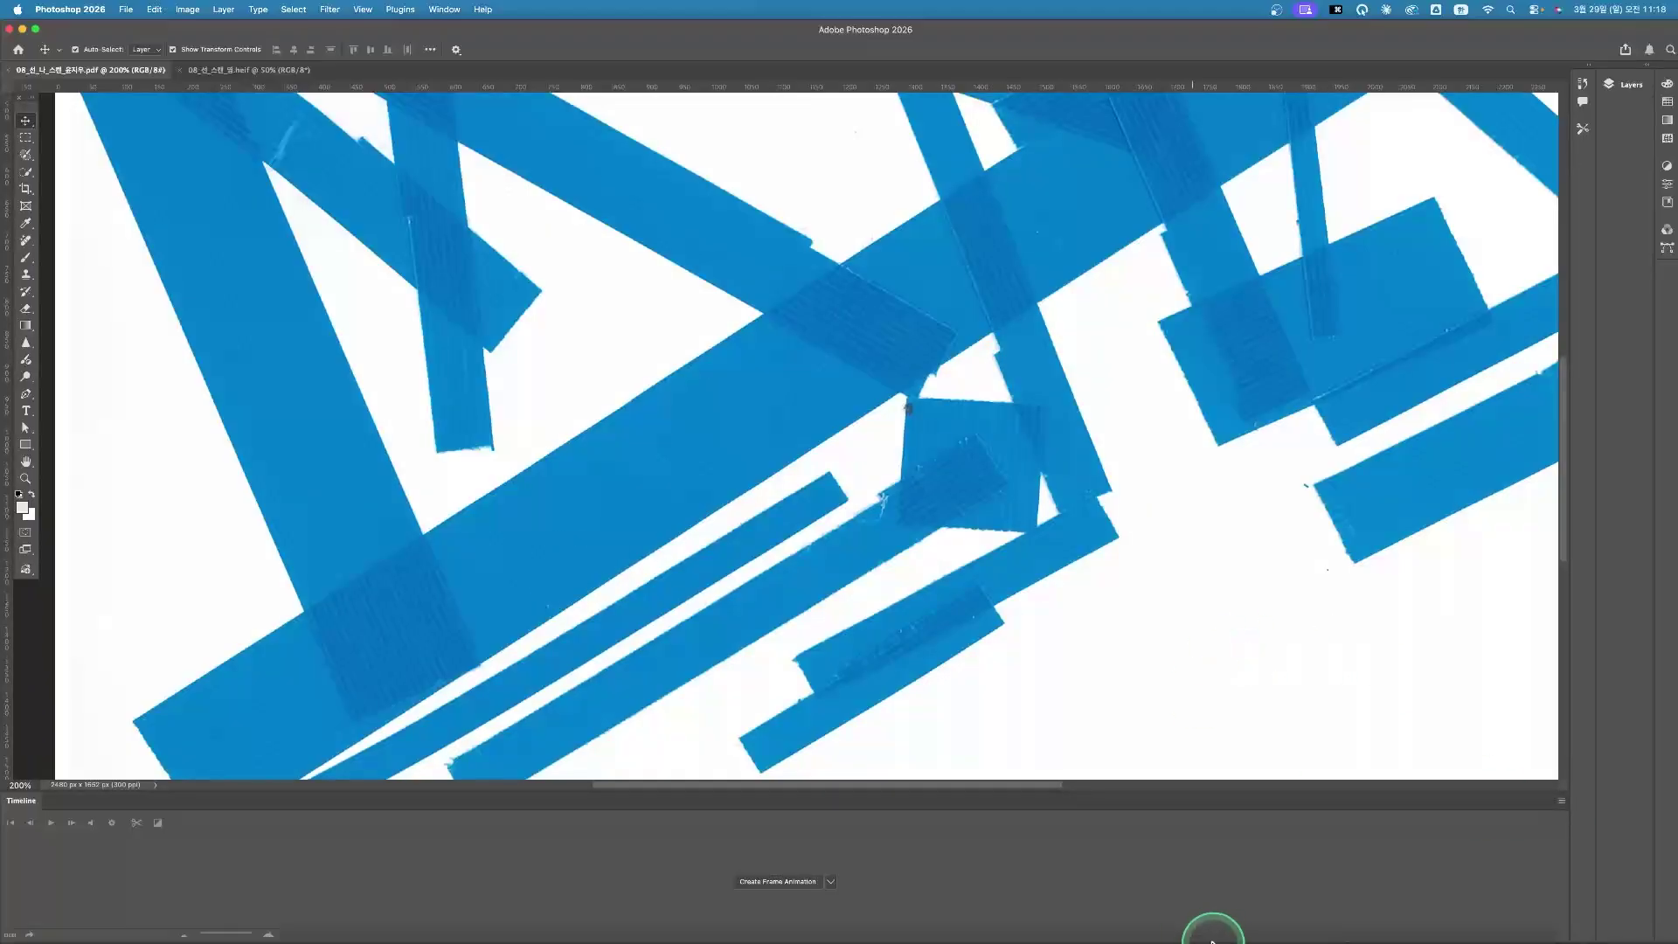
# Switch to Chrome and view the Epson V850 flatbed scanner picture on Wikipedia from the image scanner search results
pyautogui.moveTo(1206, 935)
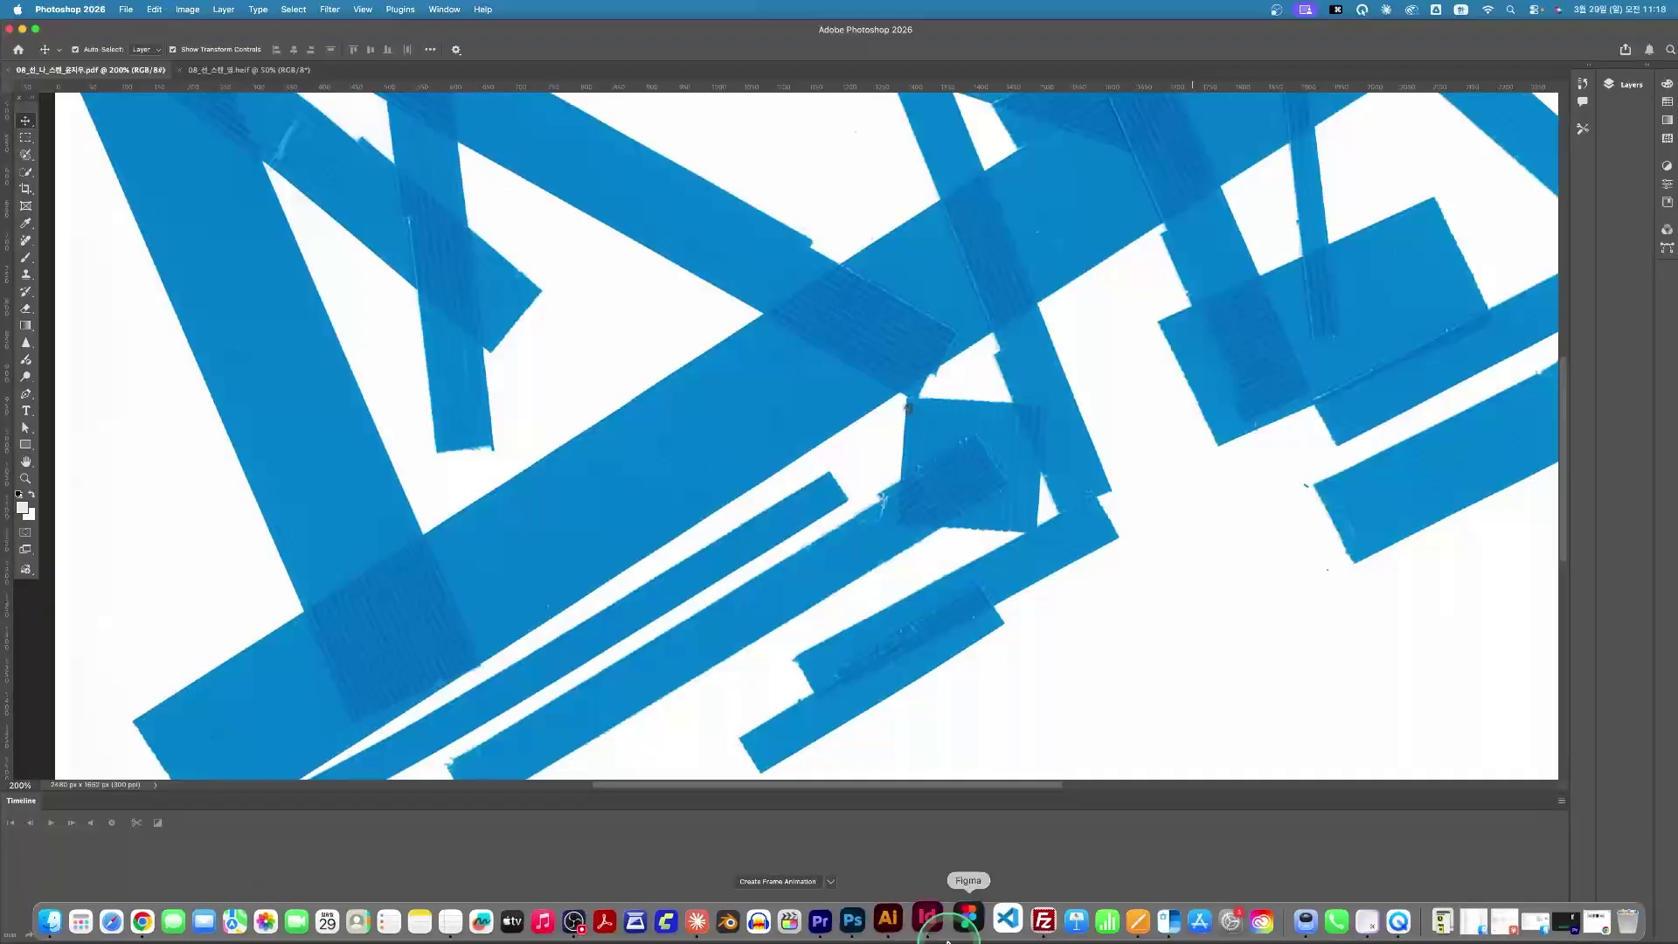
pyautogui.click(1596, 922)
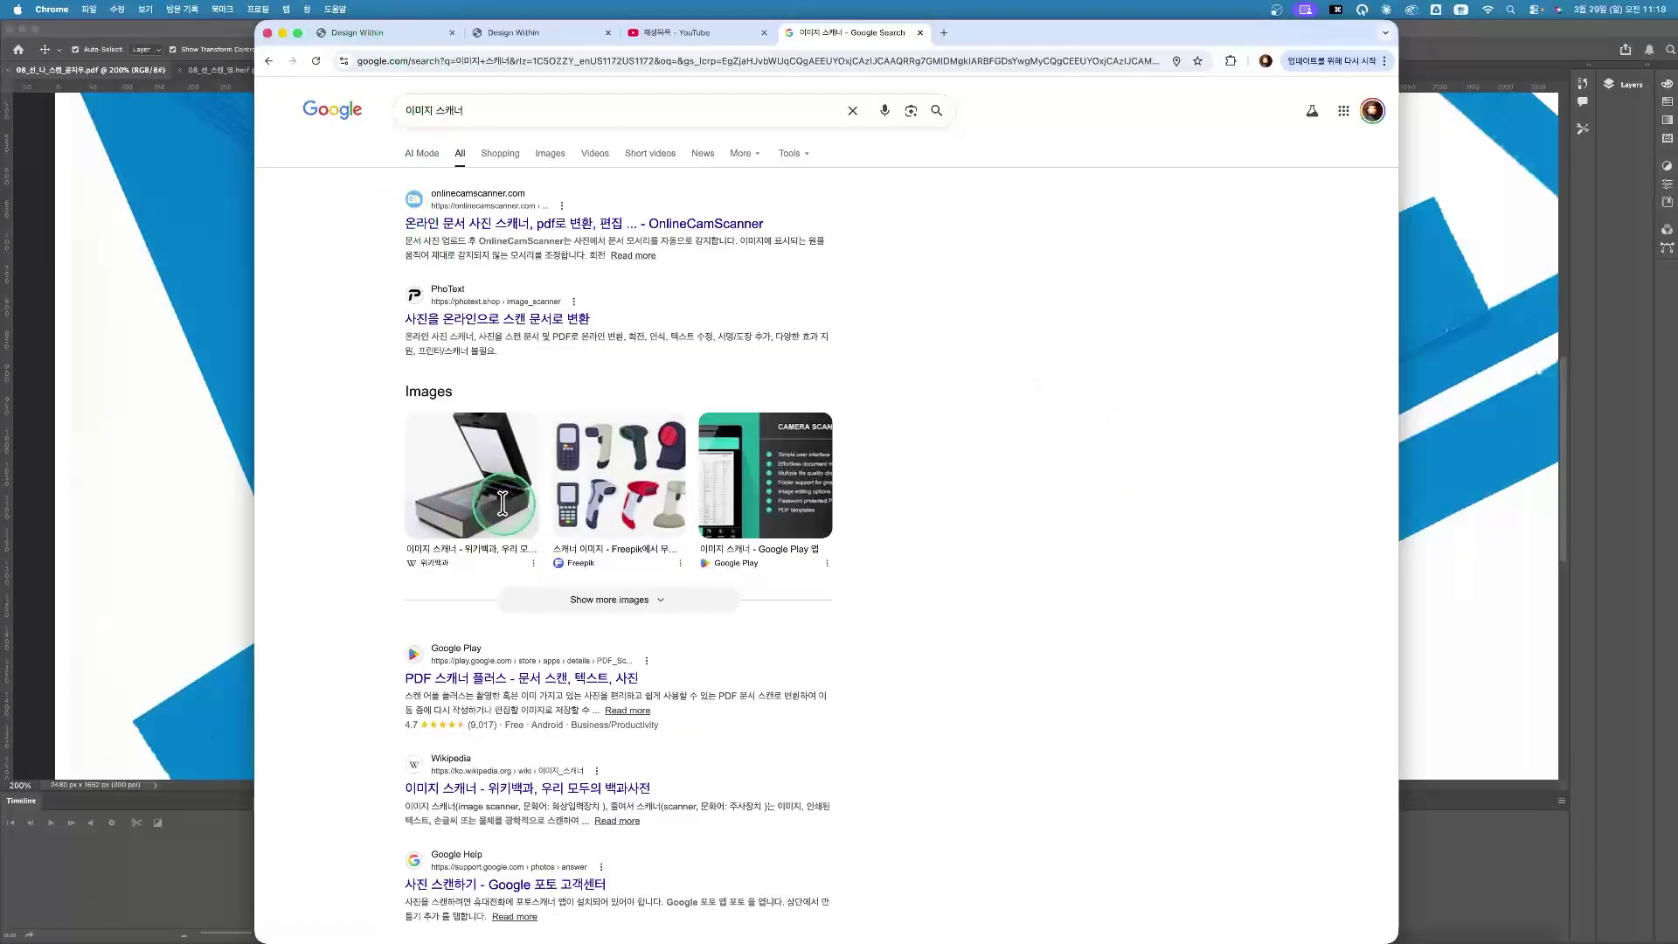
pyautogui.click(486, 474)
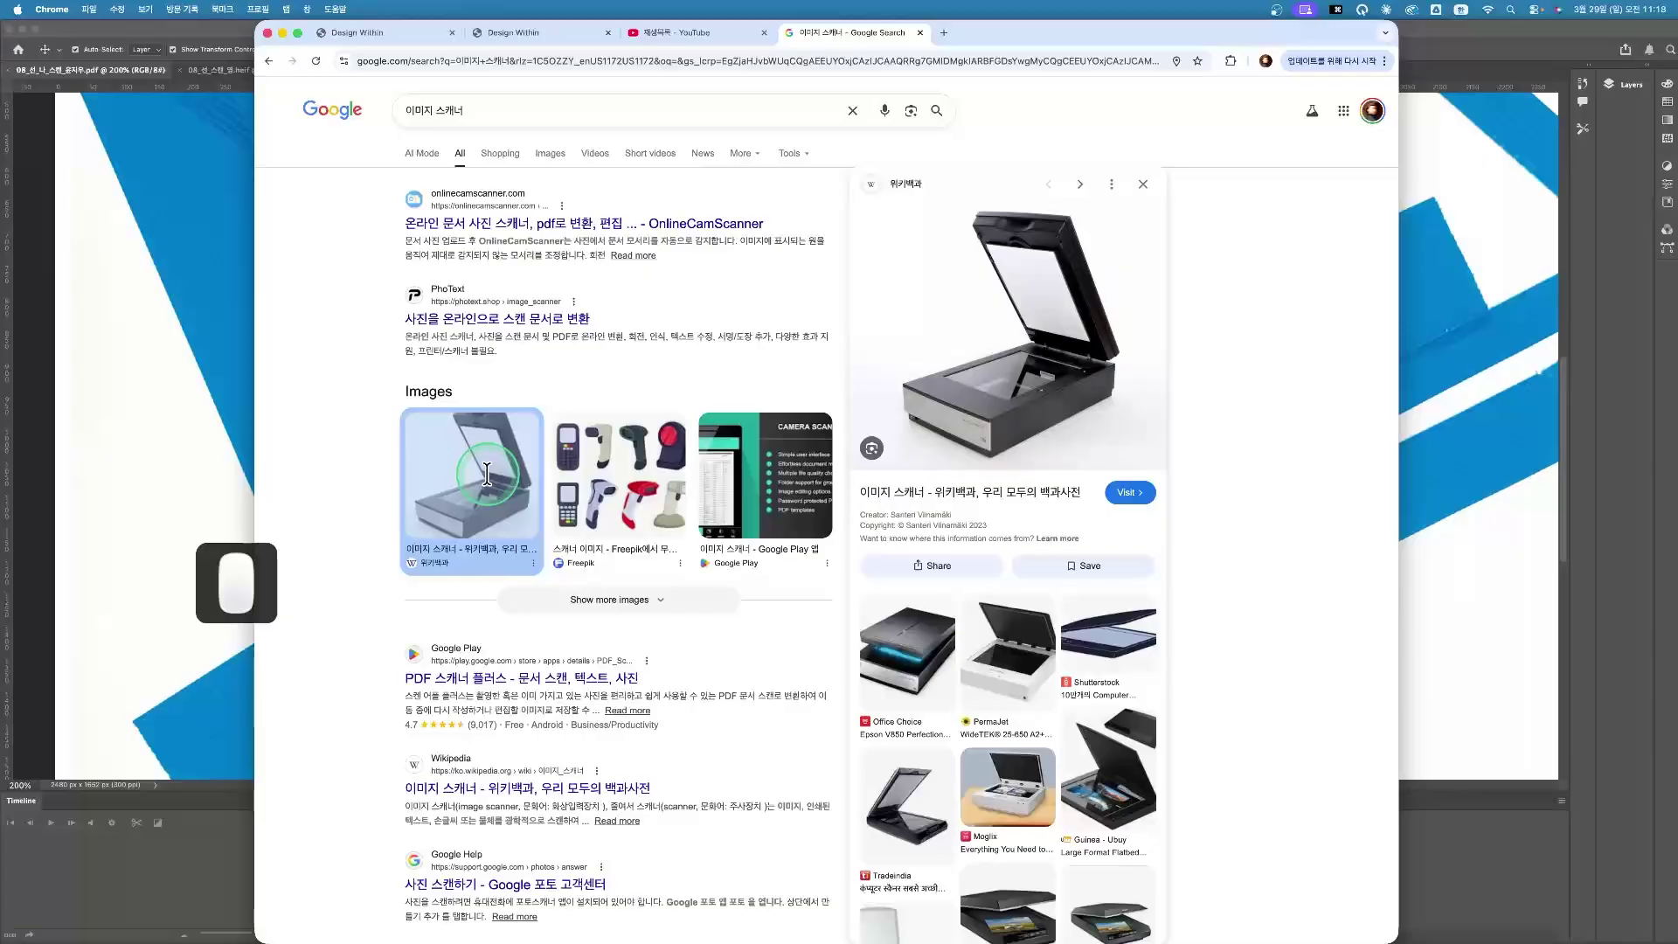
pyautogui.click(1014, 351)
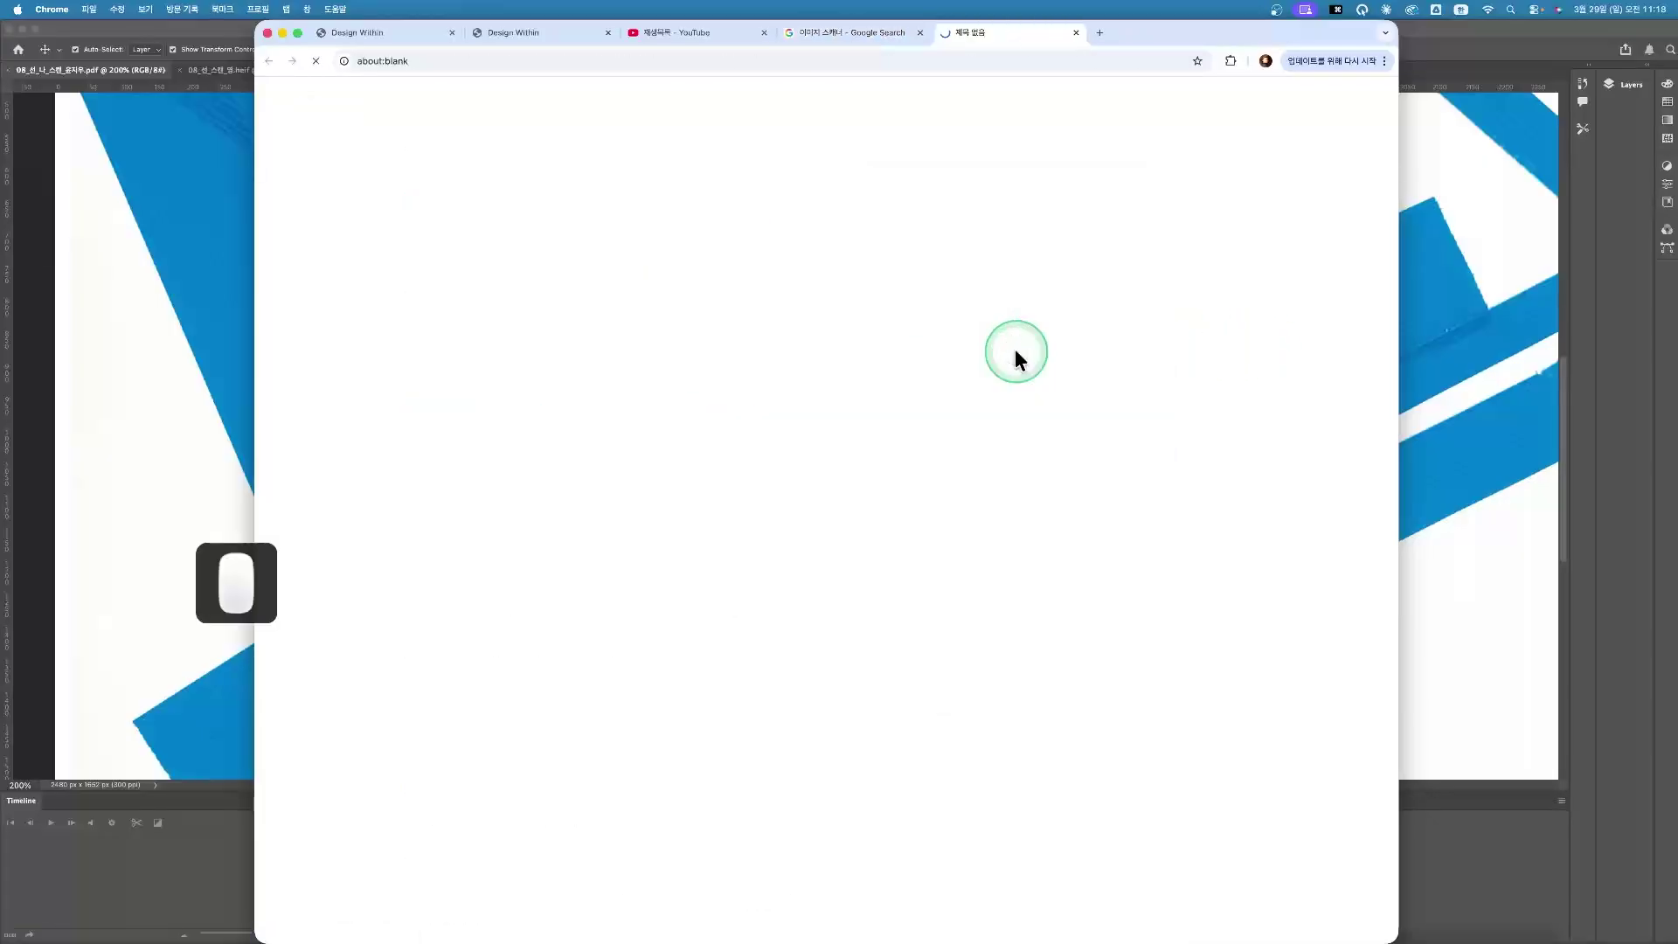
pyautogui.click(1071, 390)
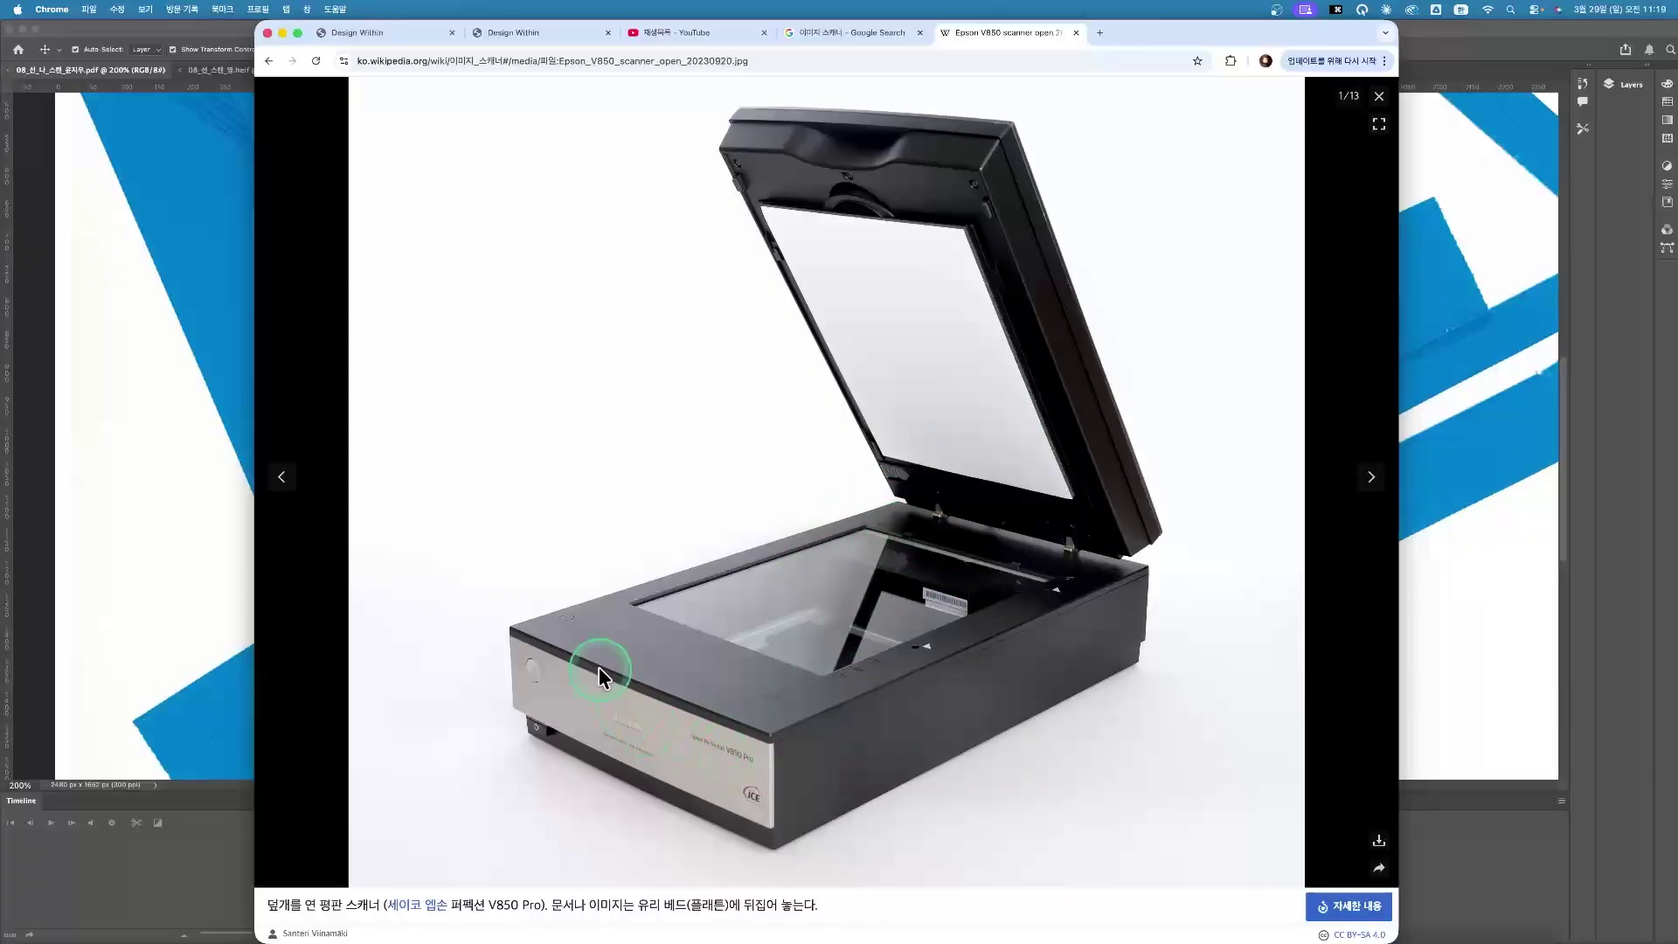
pyautogui.scroll(-1, 598, 661)
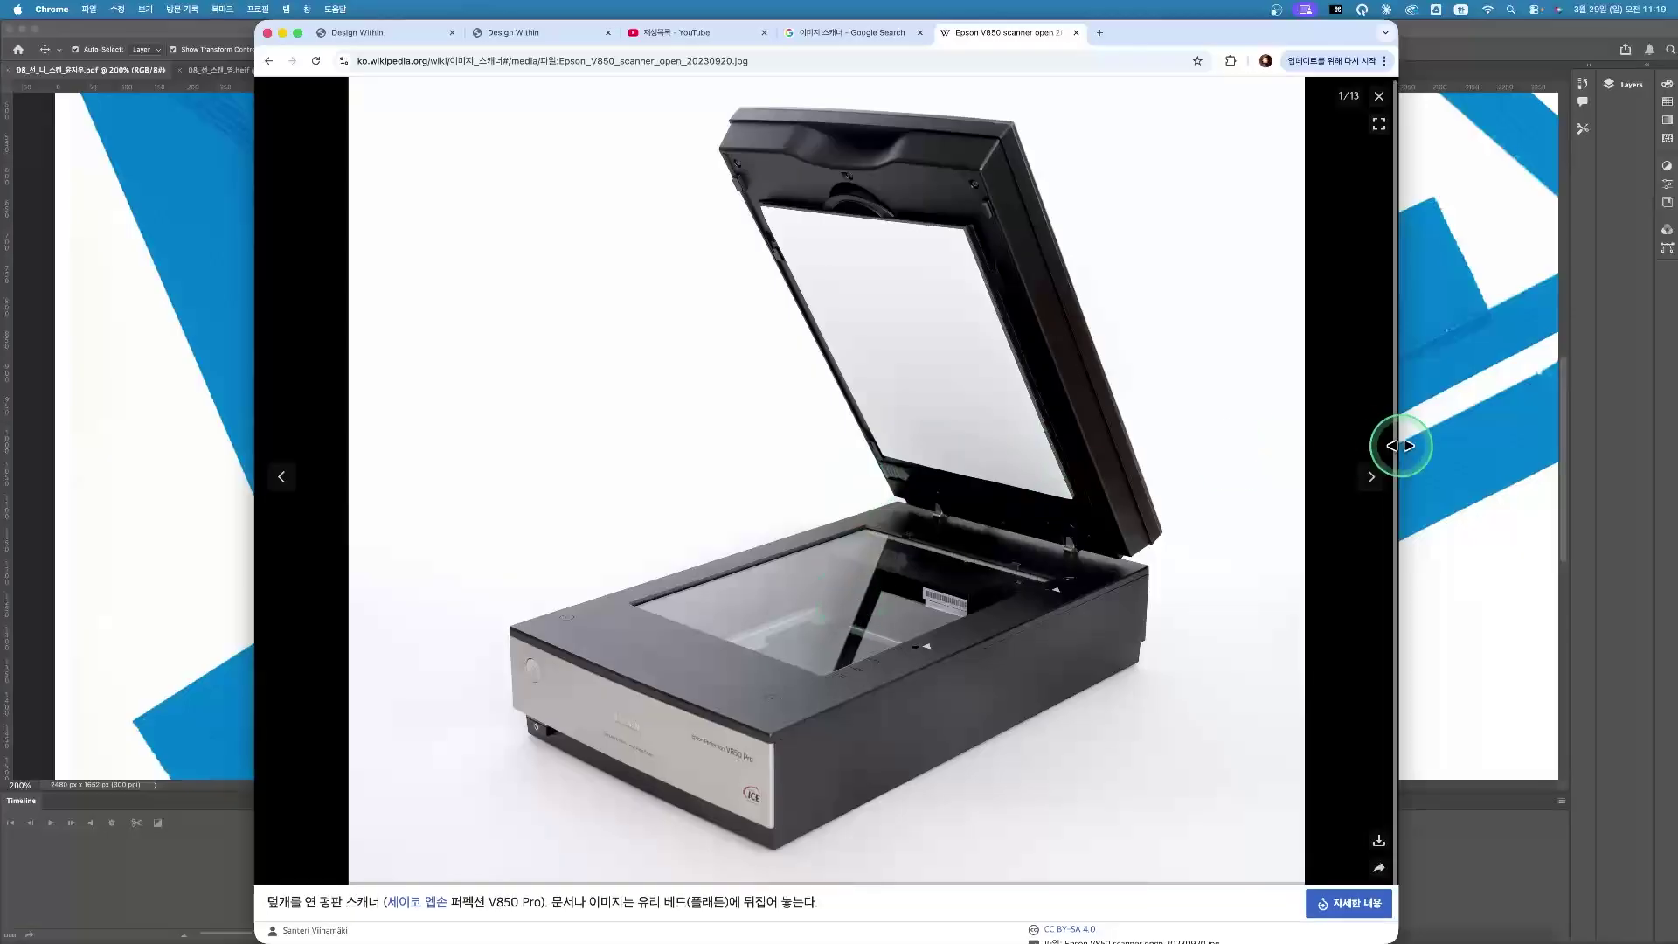
# Return to Photoshop with the whole scan in view and review the lesson folder's files in the Open dialog
pyautogui.click(1440, 484)
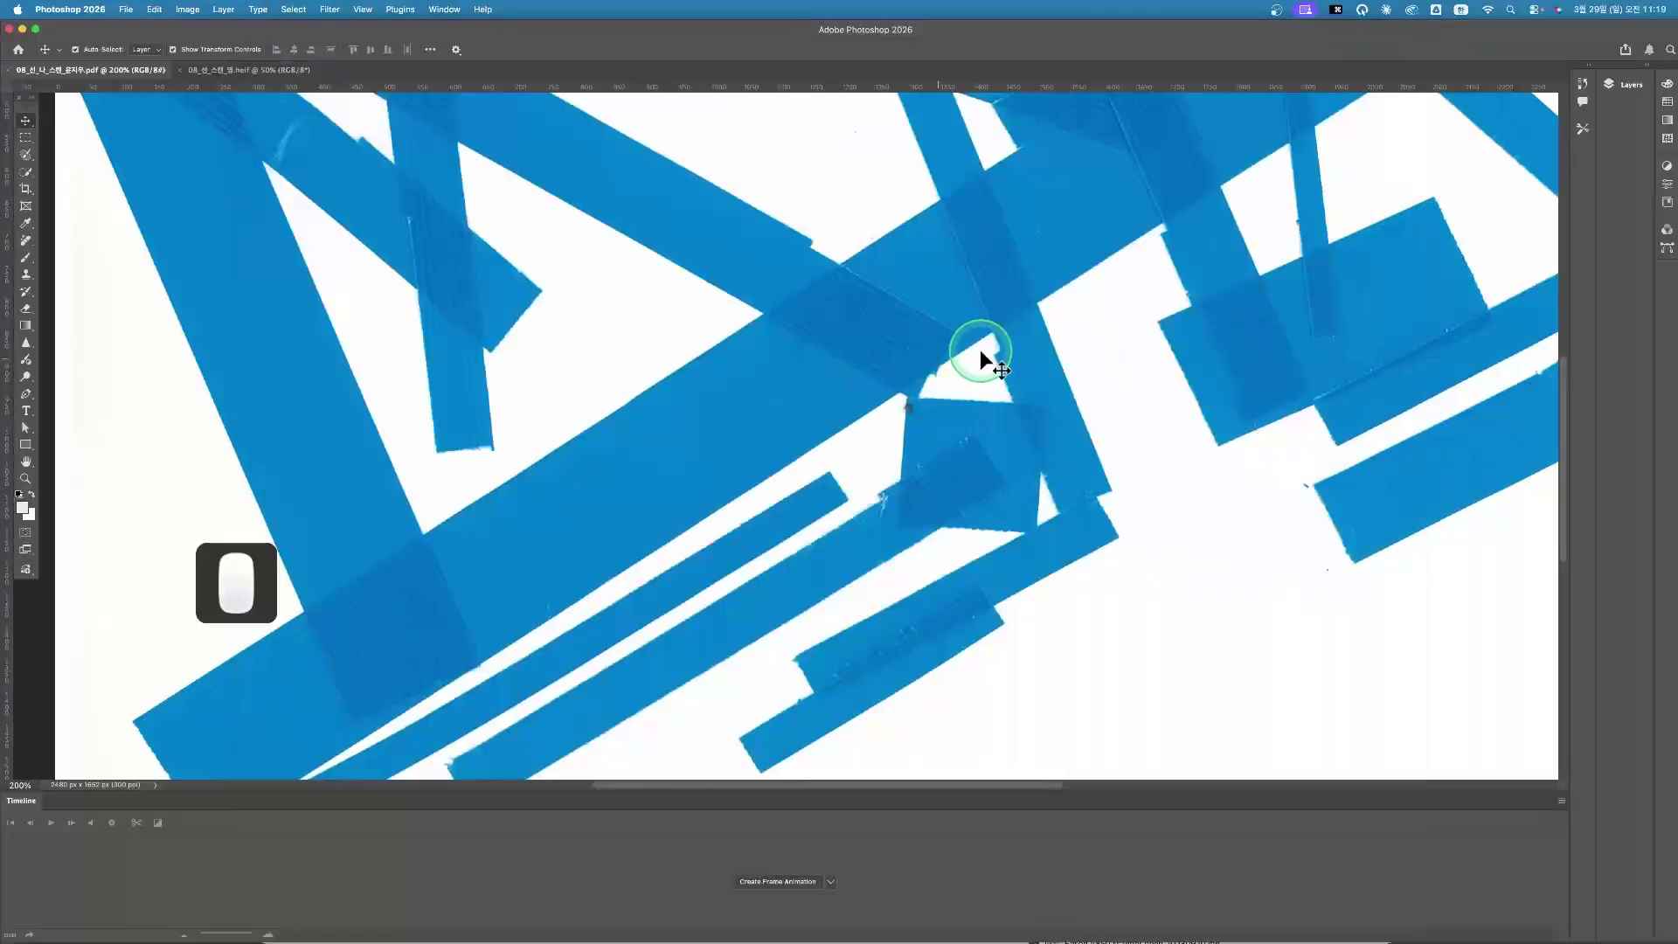
pyautogui.press('super+0')
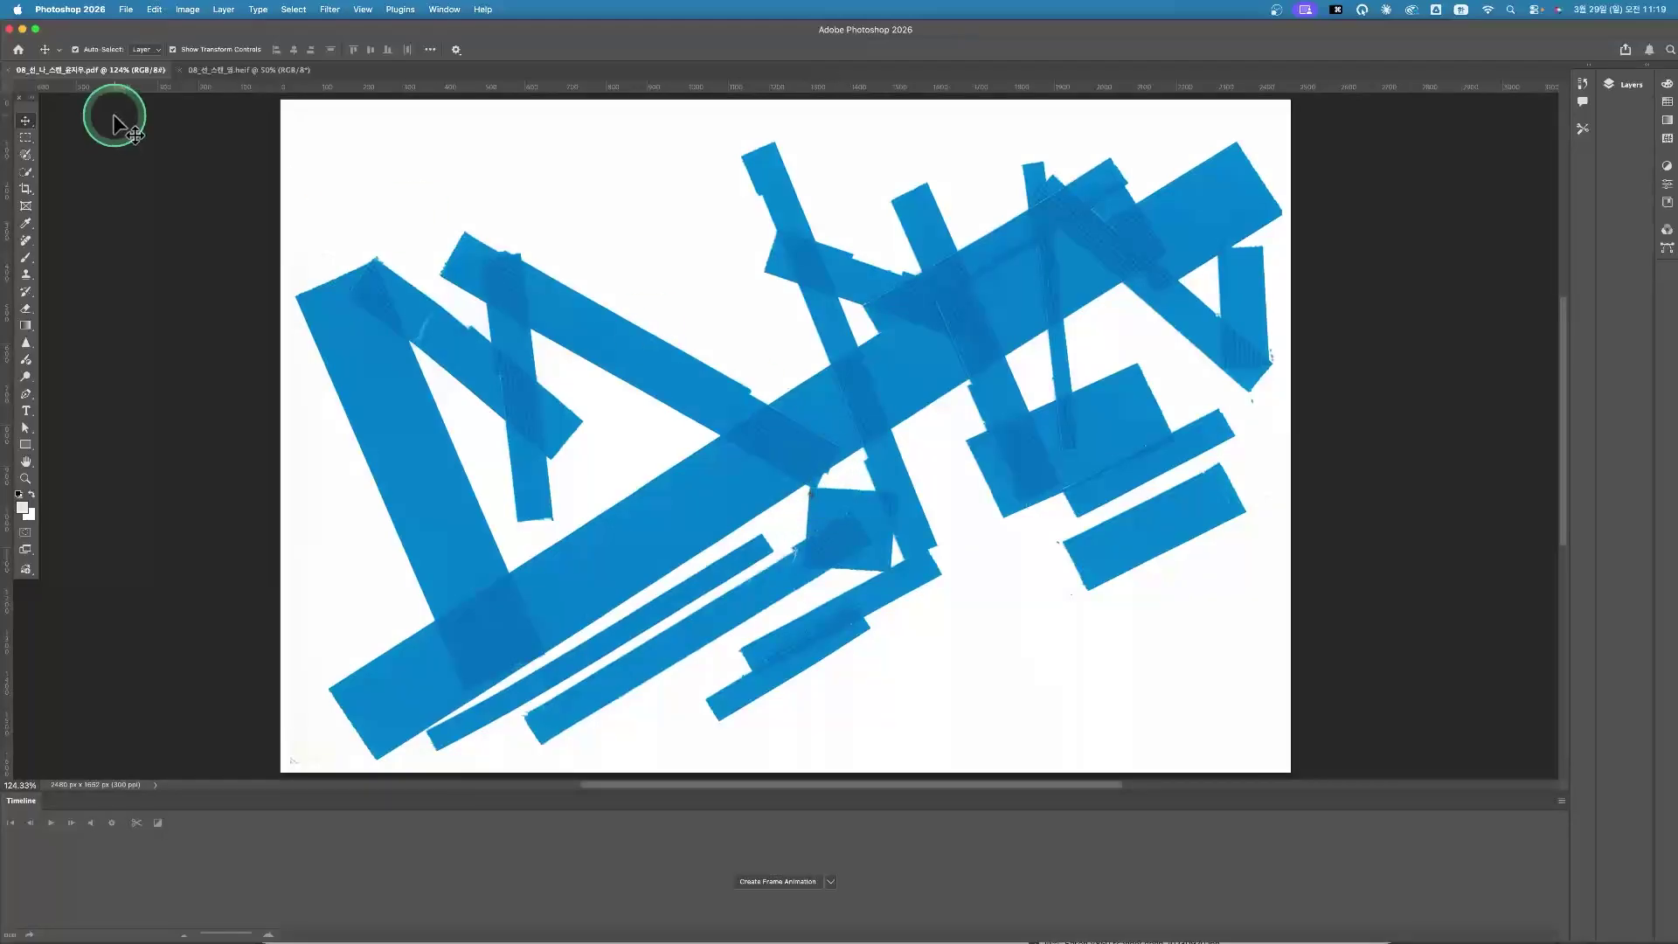
pyautogui.click(127, 11)
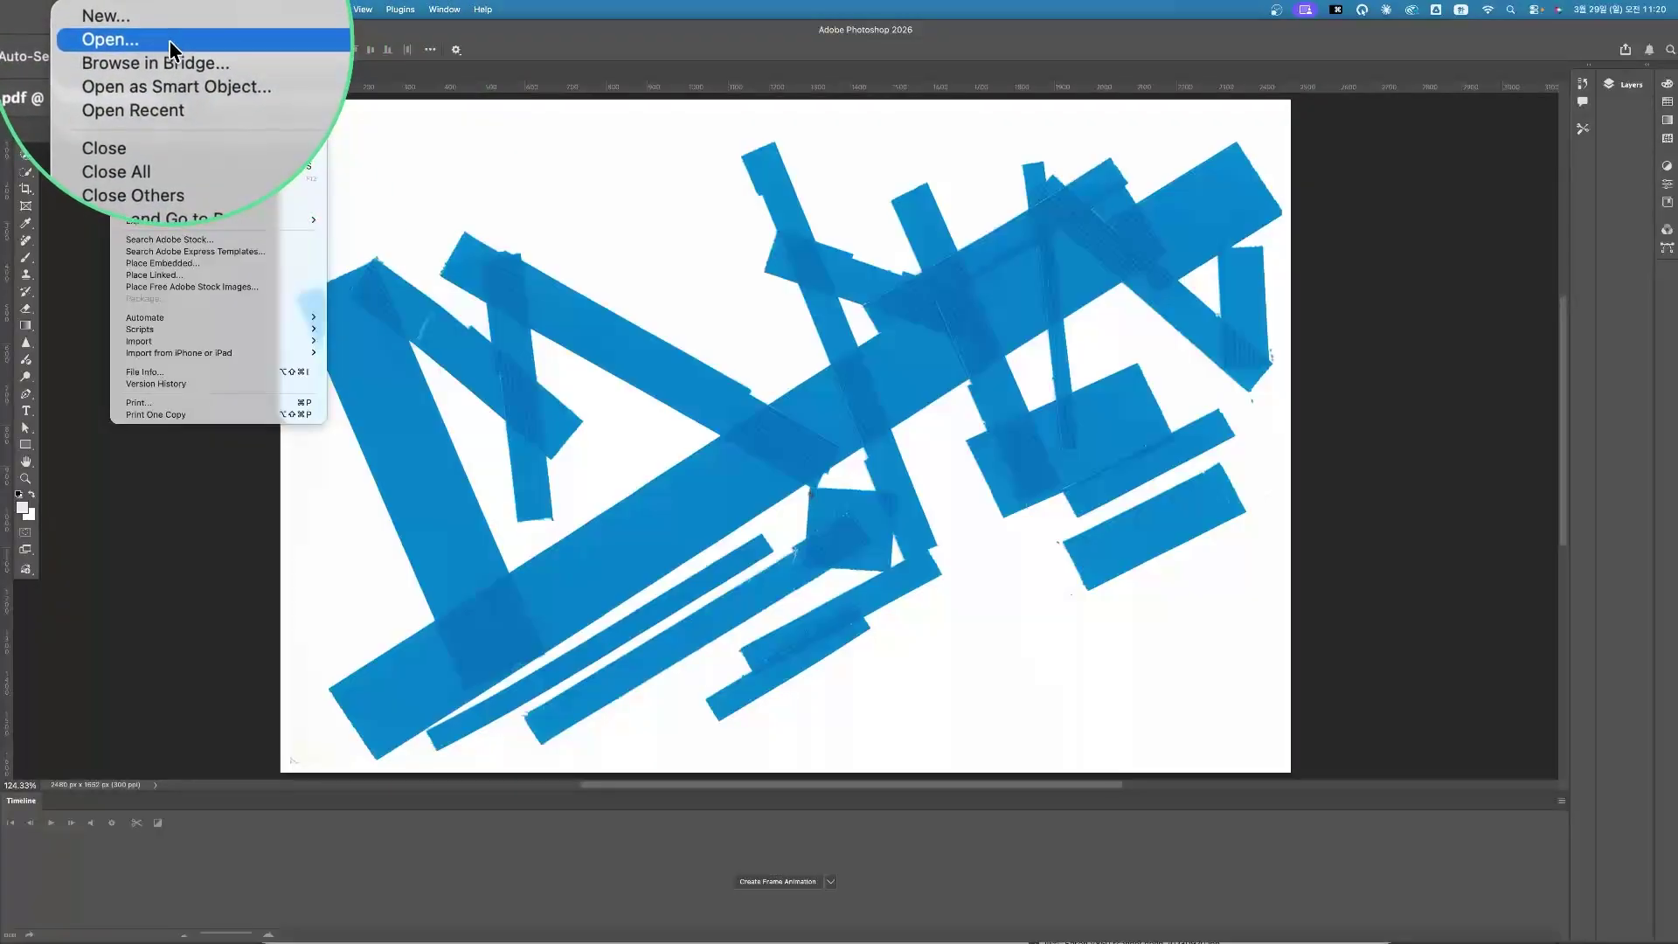
pyautogui.click(170, 45)
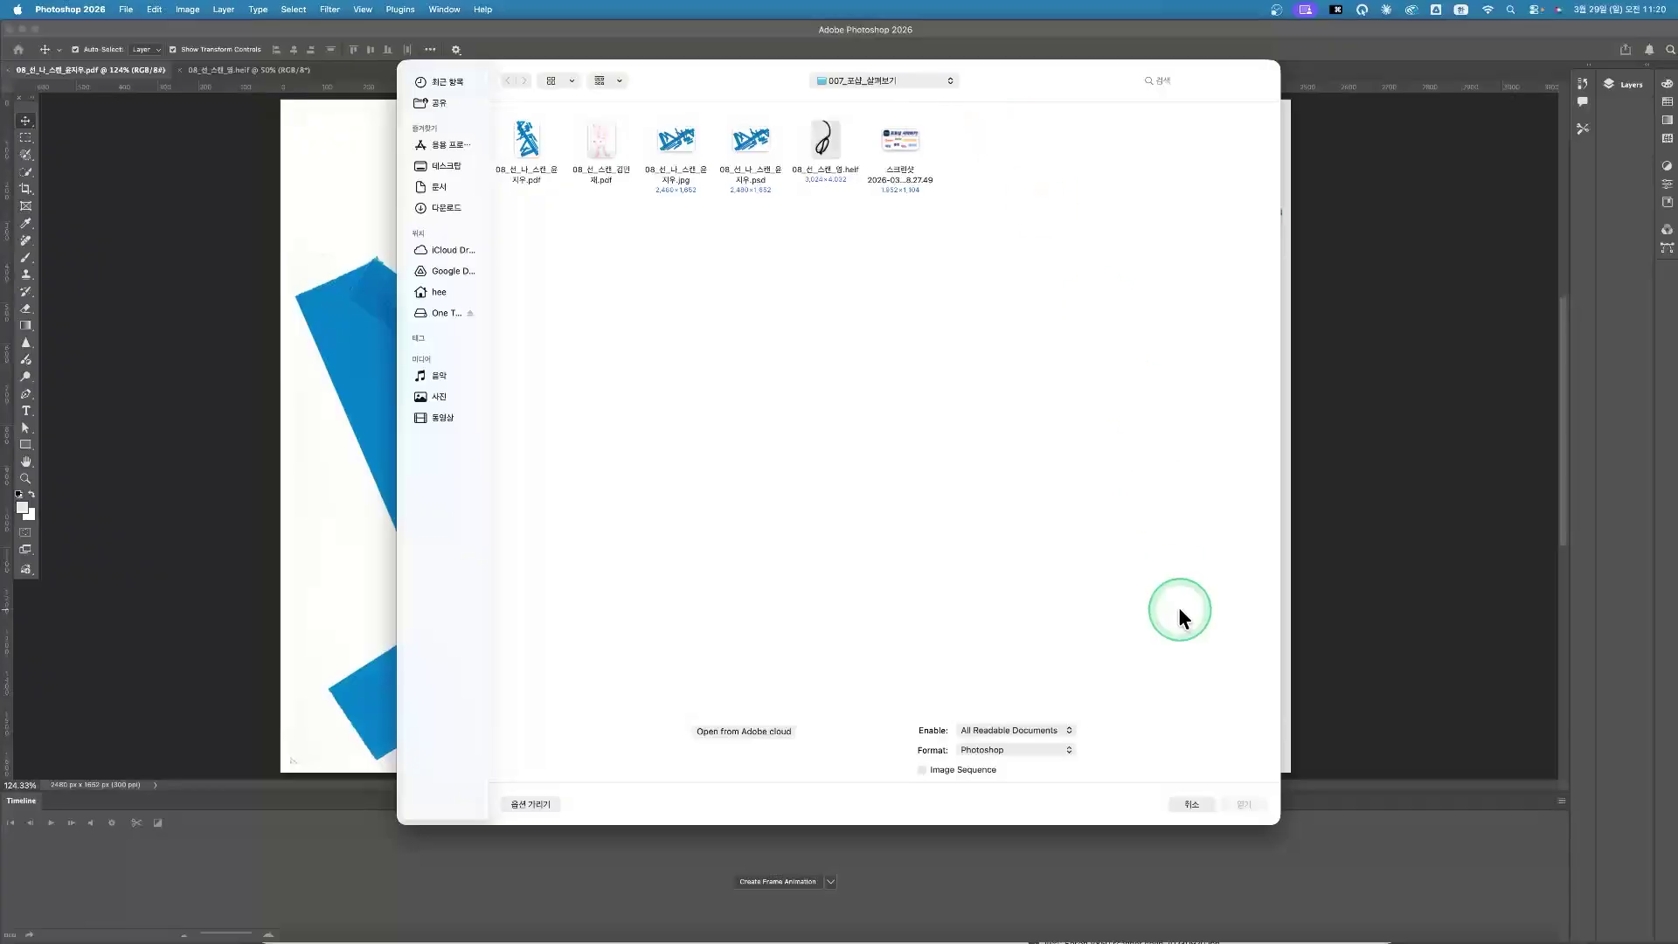
pyautogui.click(1207, 803)
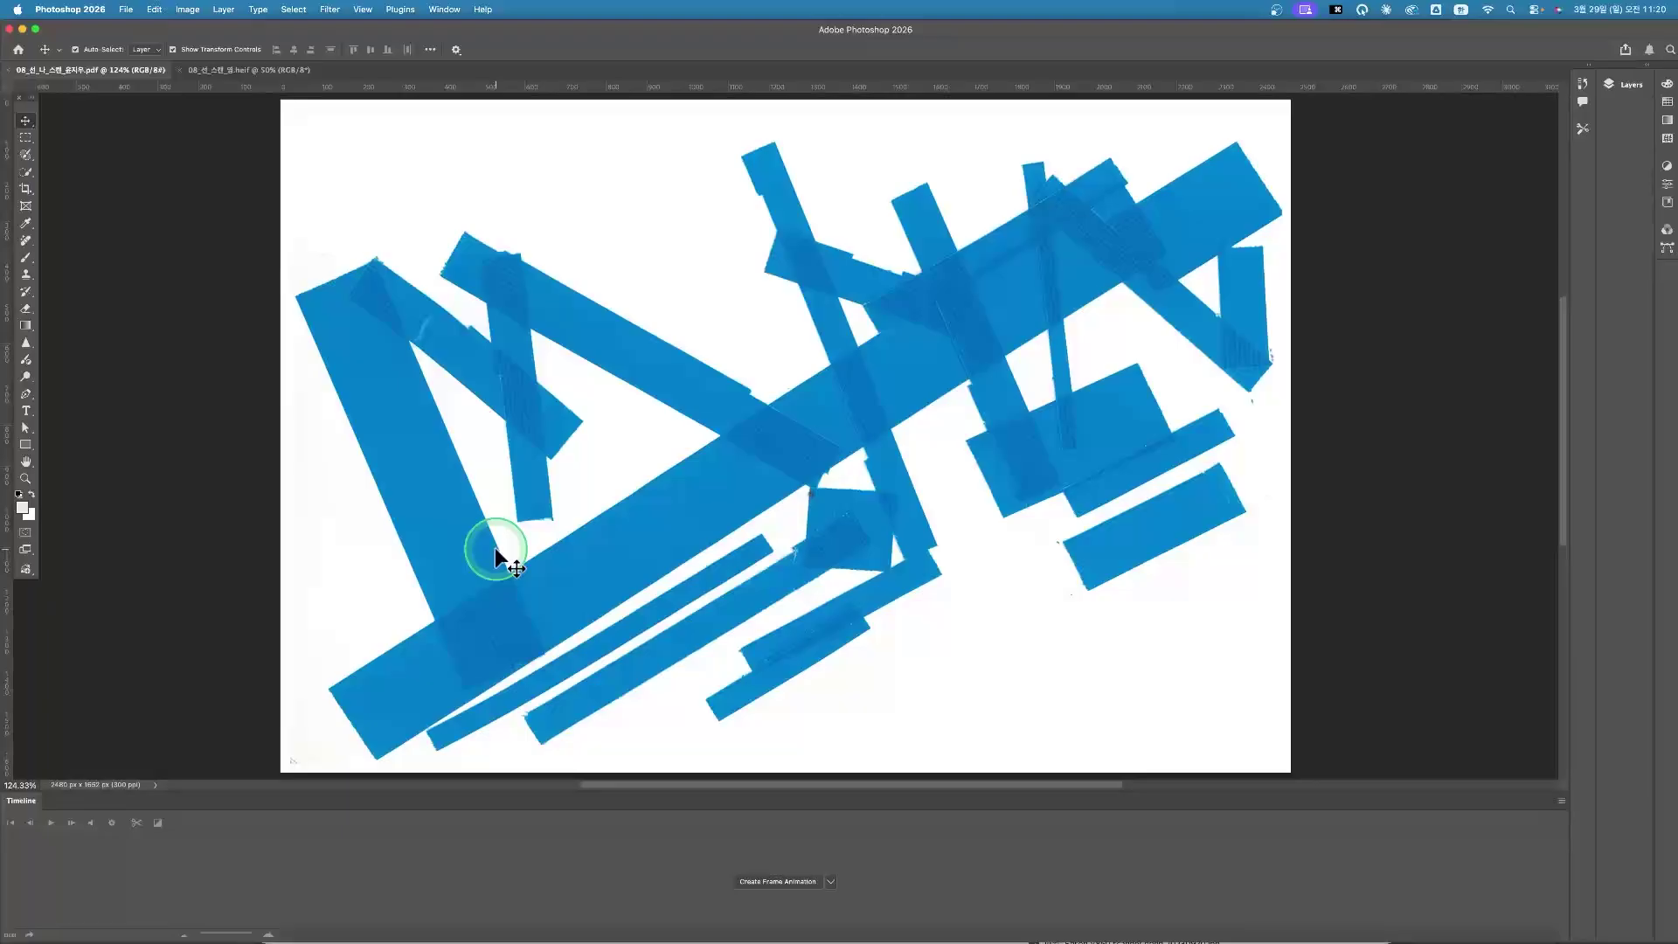
# Undock the collapsed panel group and the toolbar so that both float over the scan's workspace
pyautogui.scroll(2, 496, 549)
pyautogui.scroll(-3, 1205, 560)
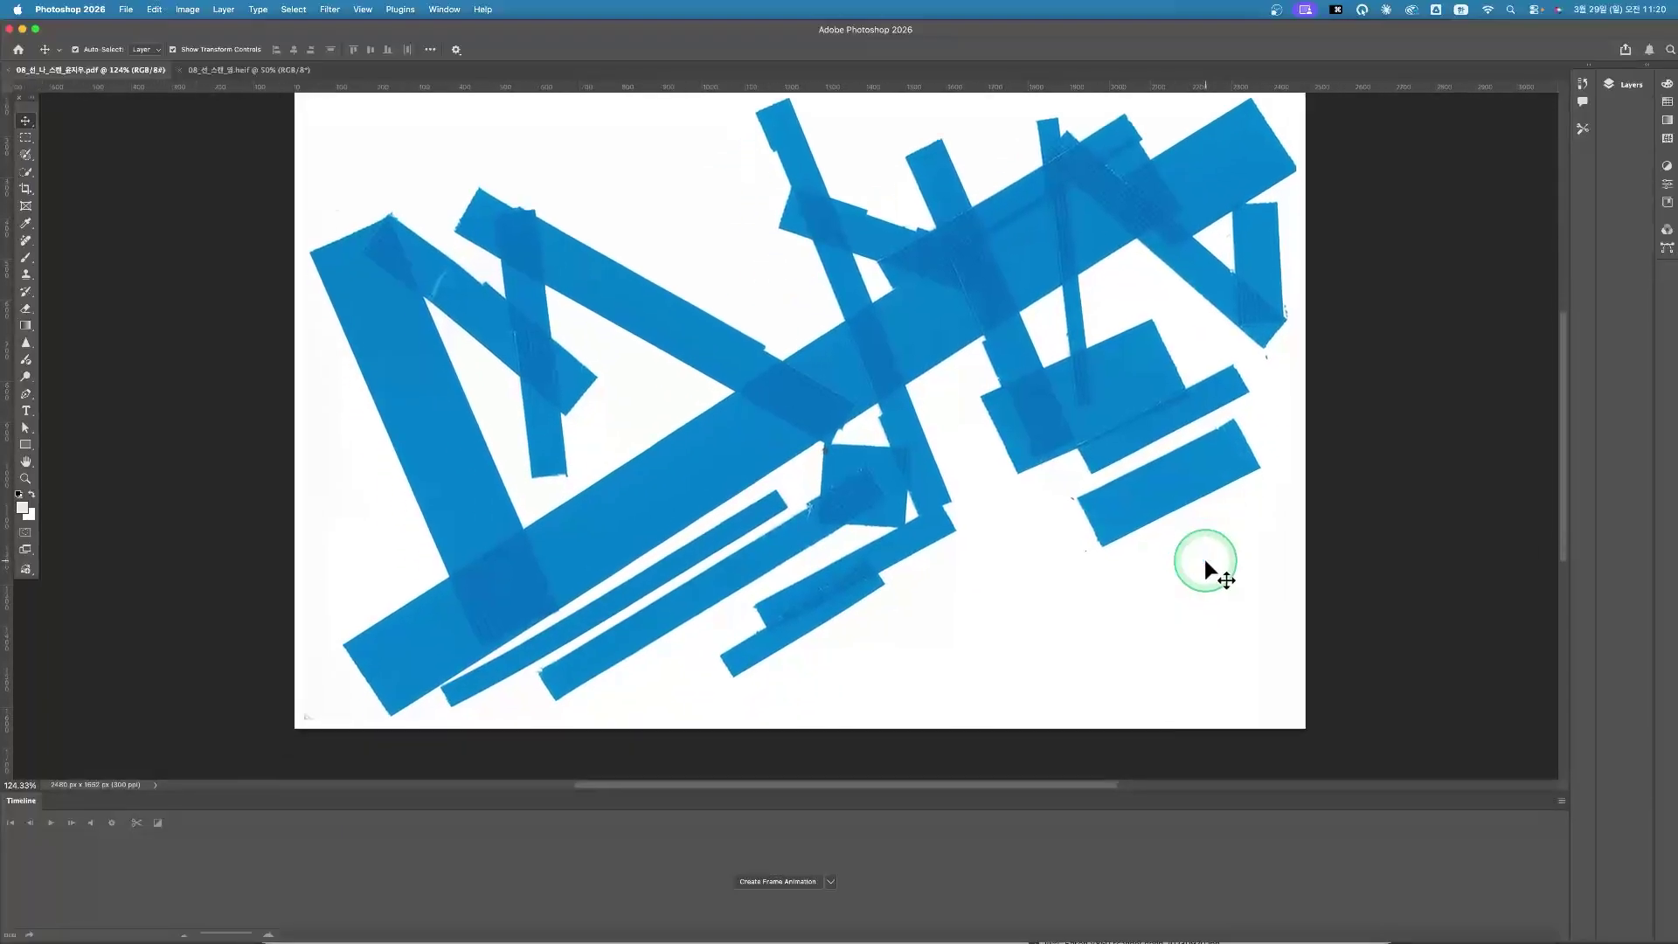
pyautogui.press('super+minus')
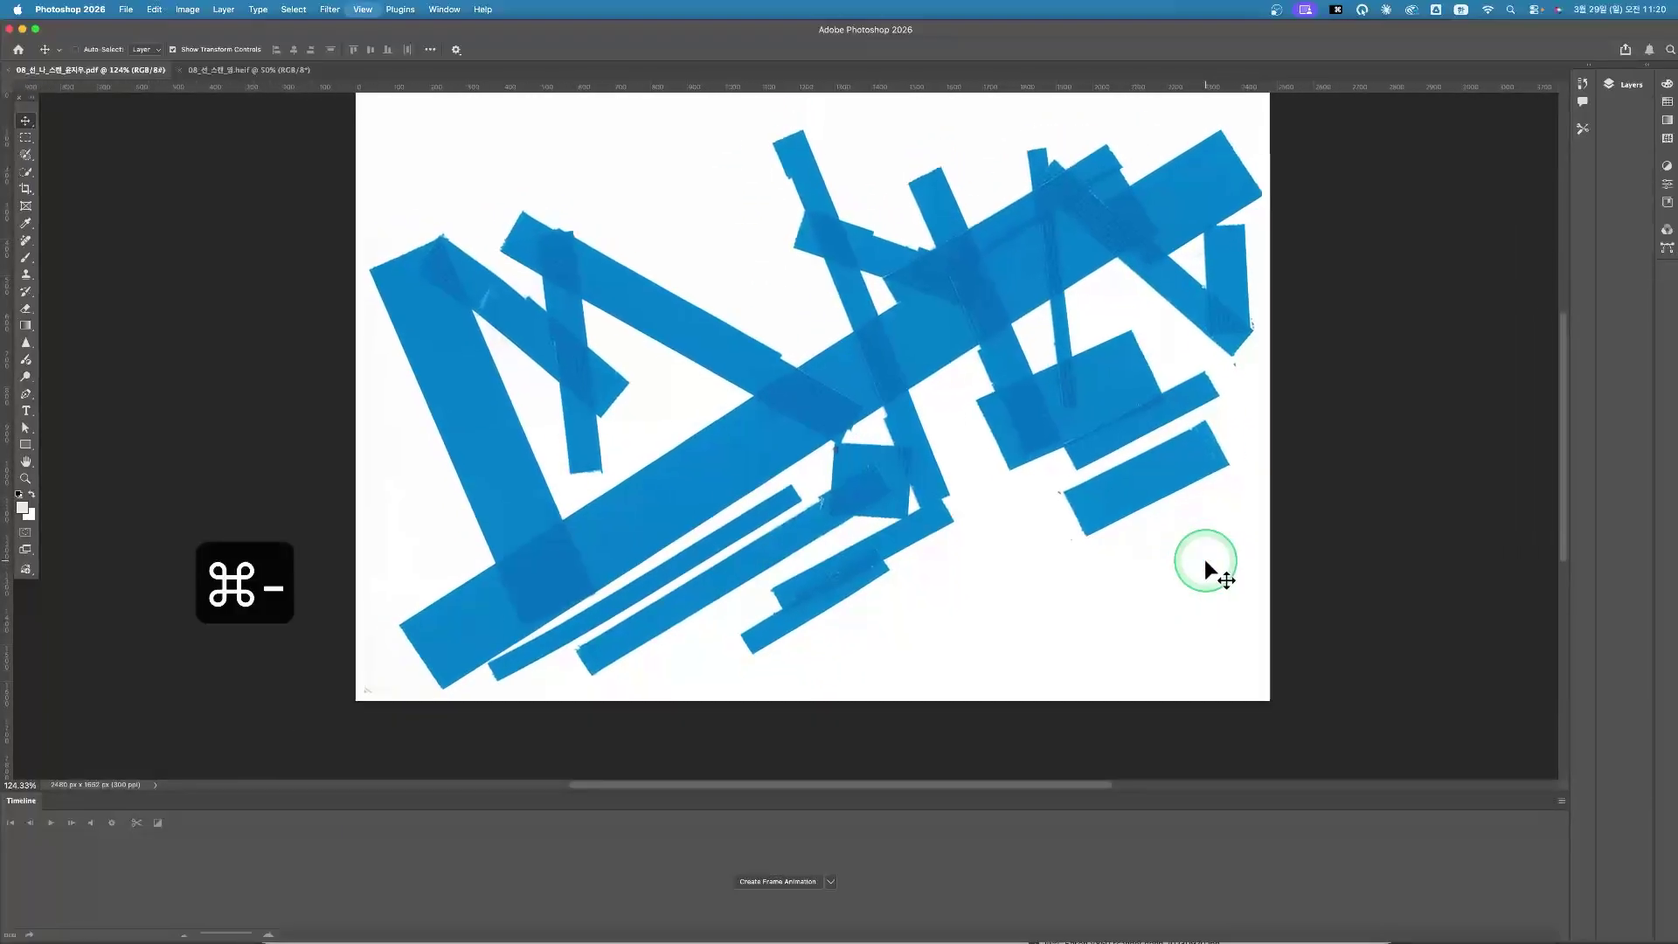
pyautogui.press('space')
pyautogui.moveTo(1206, 453); pyautogui.dragTo(1125, 475)
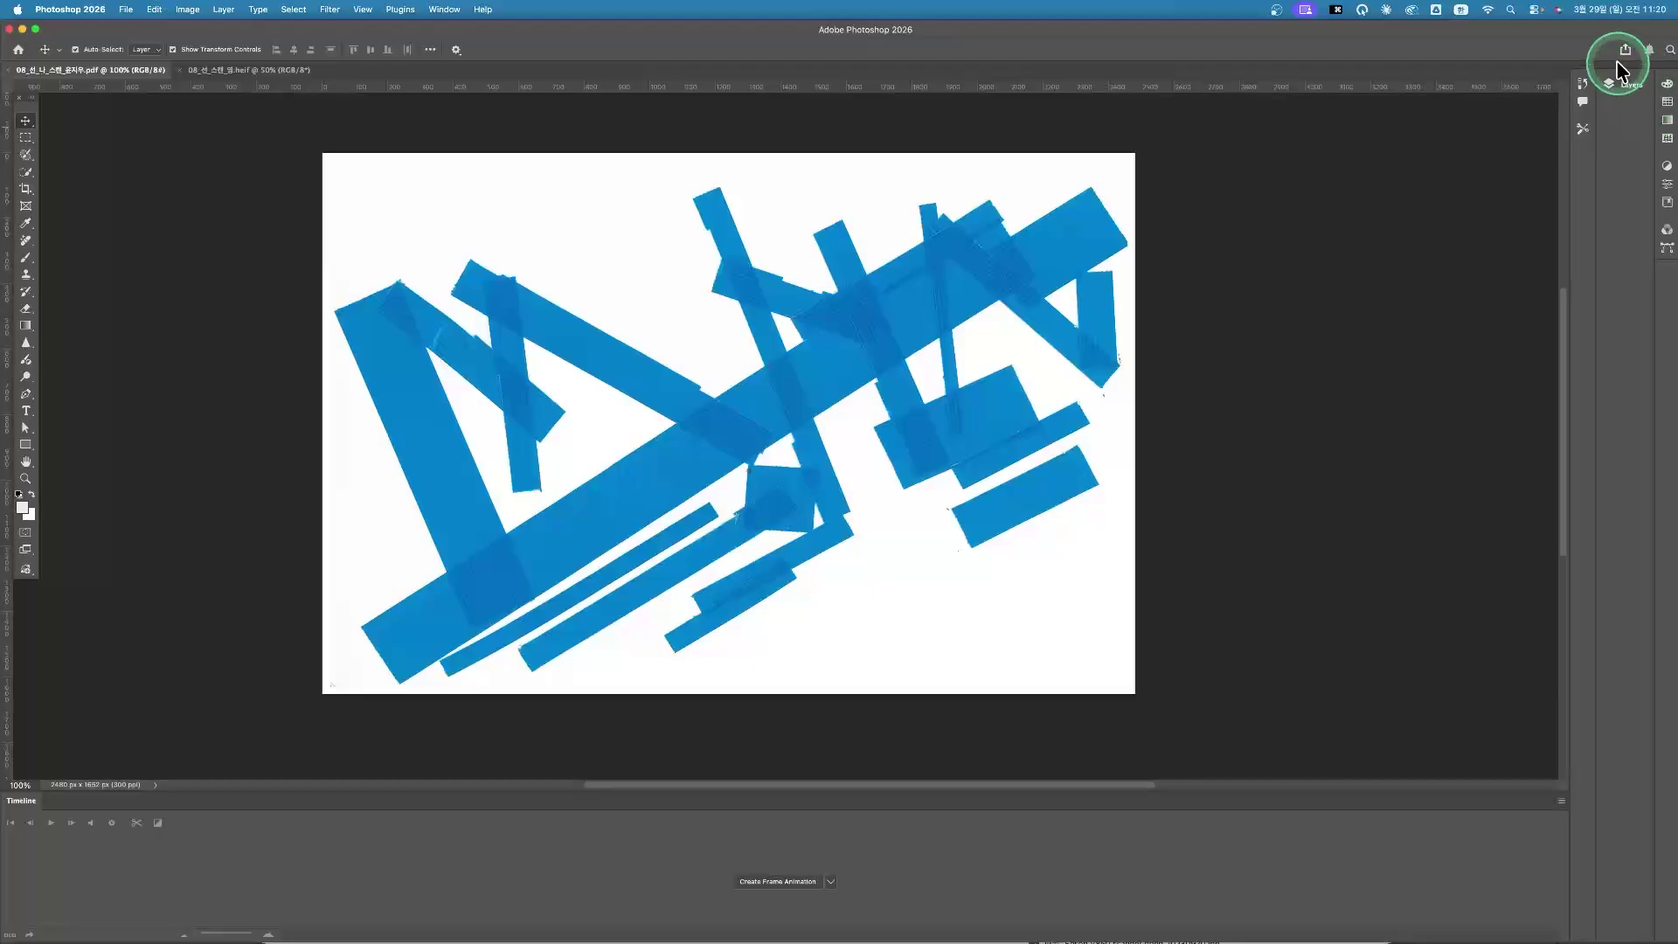
pyautogui.moveTo(1617, 67); pyautogui.dragTo(1531, 129)
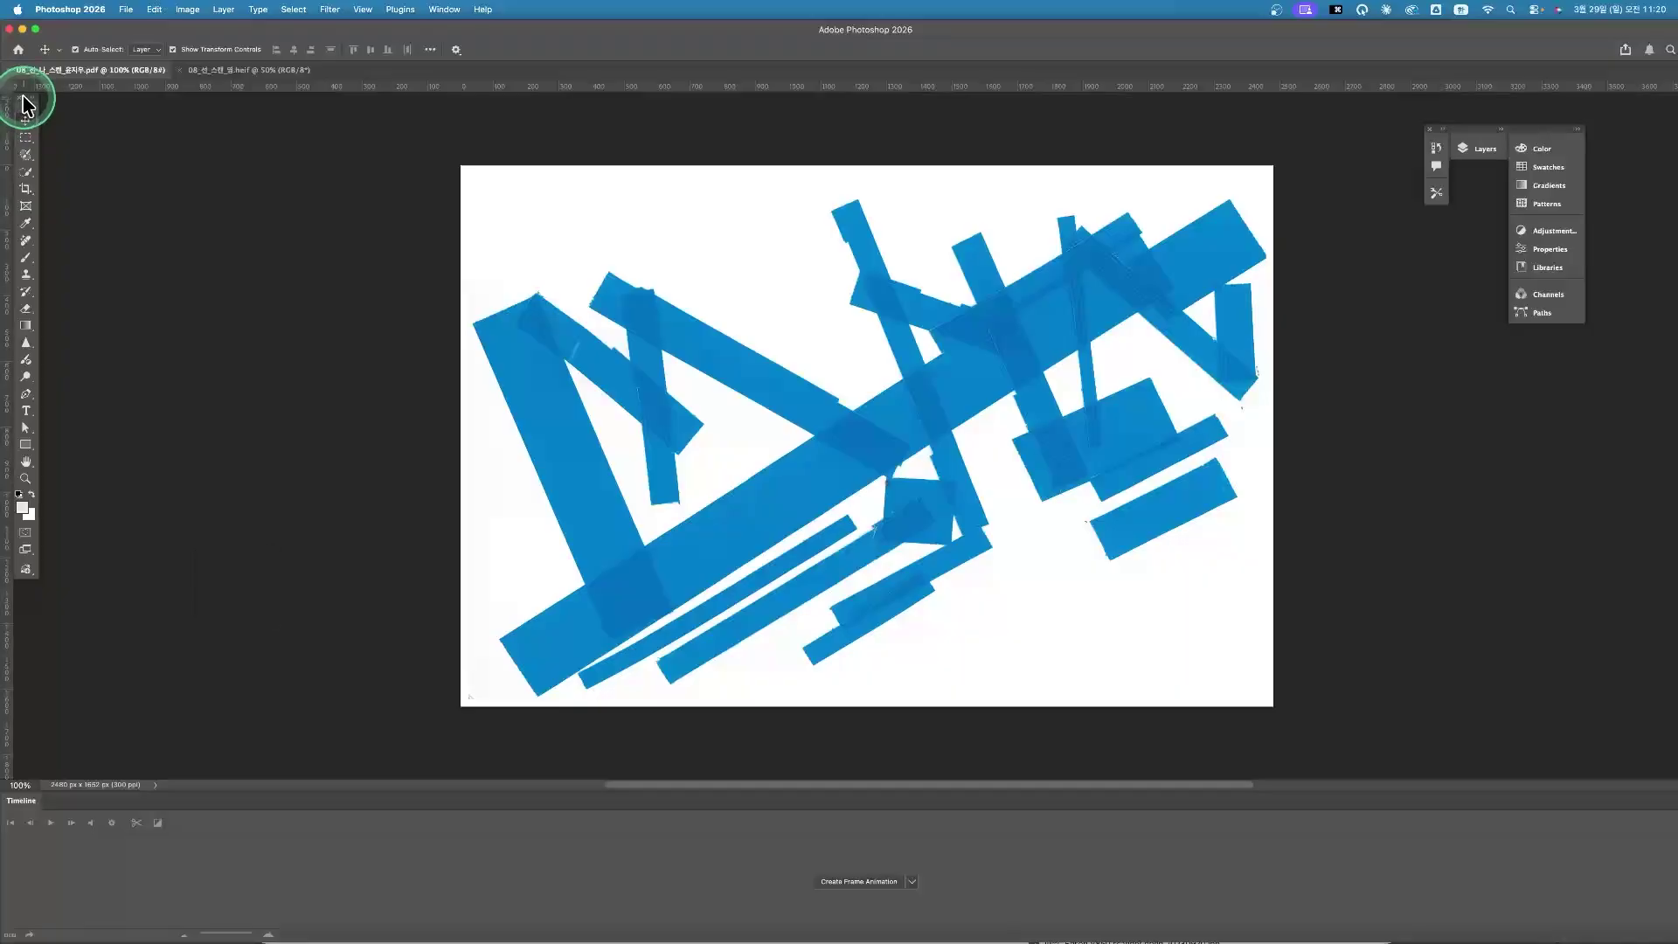
pyautogui.moveTo(28, 101)
pyautogui.mouseDown()
pyautogui.moveTo(138, 112)
pyautogui.moveTo(47, 103)
pyautogui.mouseUp()
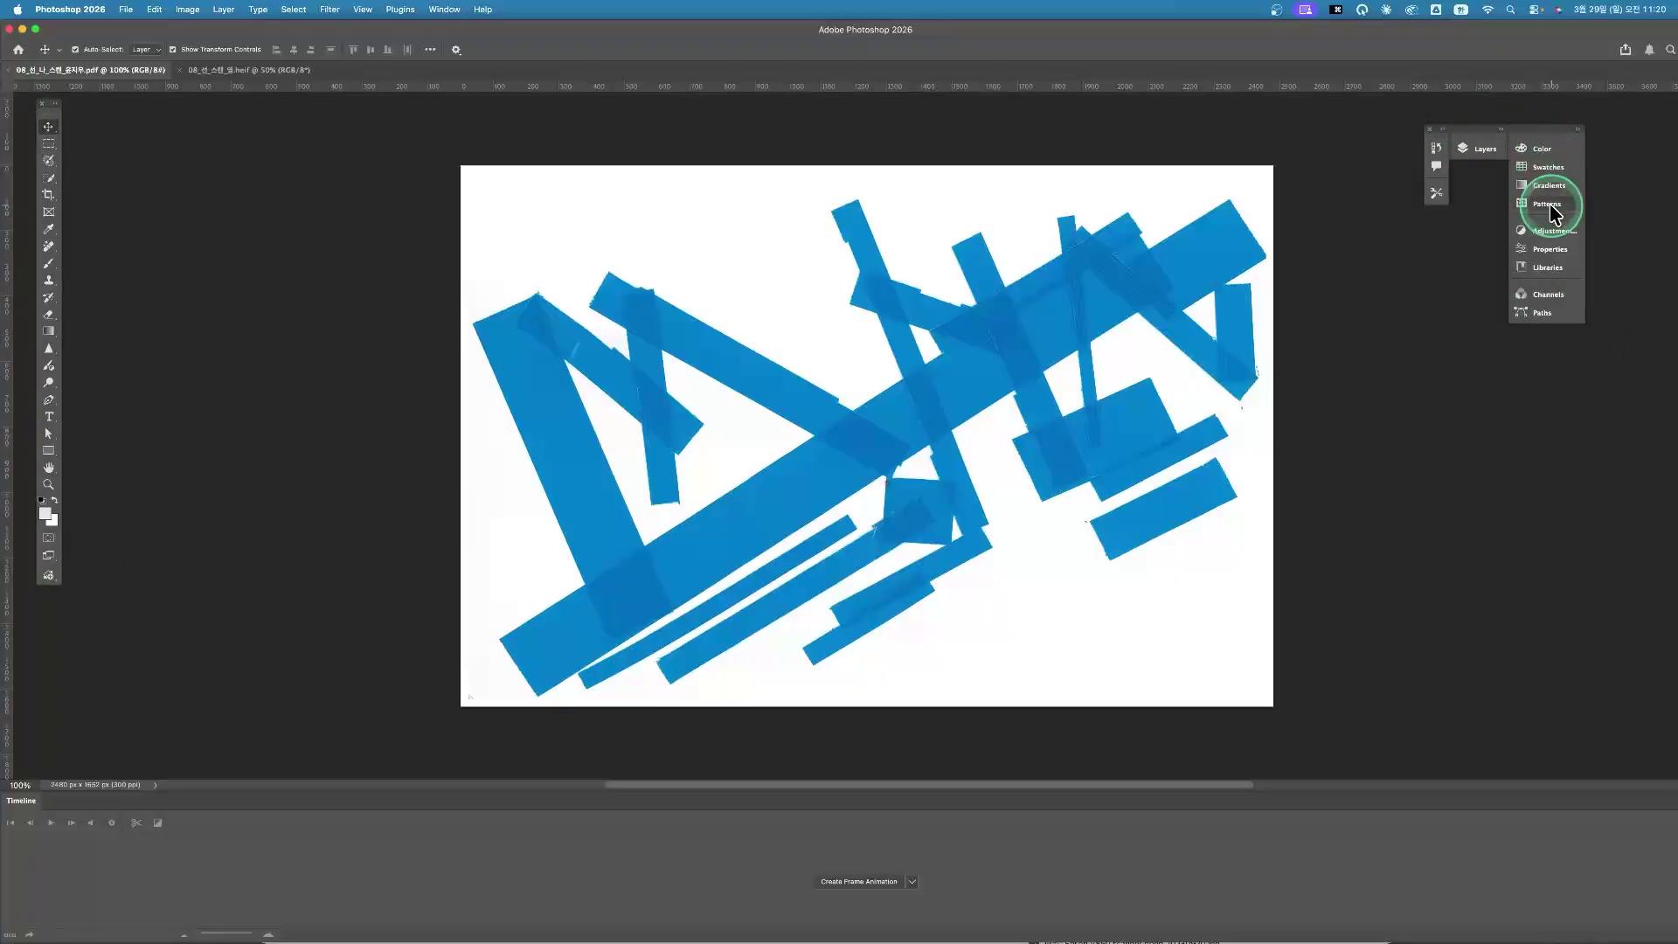
# Expand the Color, Swatches and Gradients panels one after another to view their contents
pyautogui.click(1543, 149)
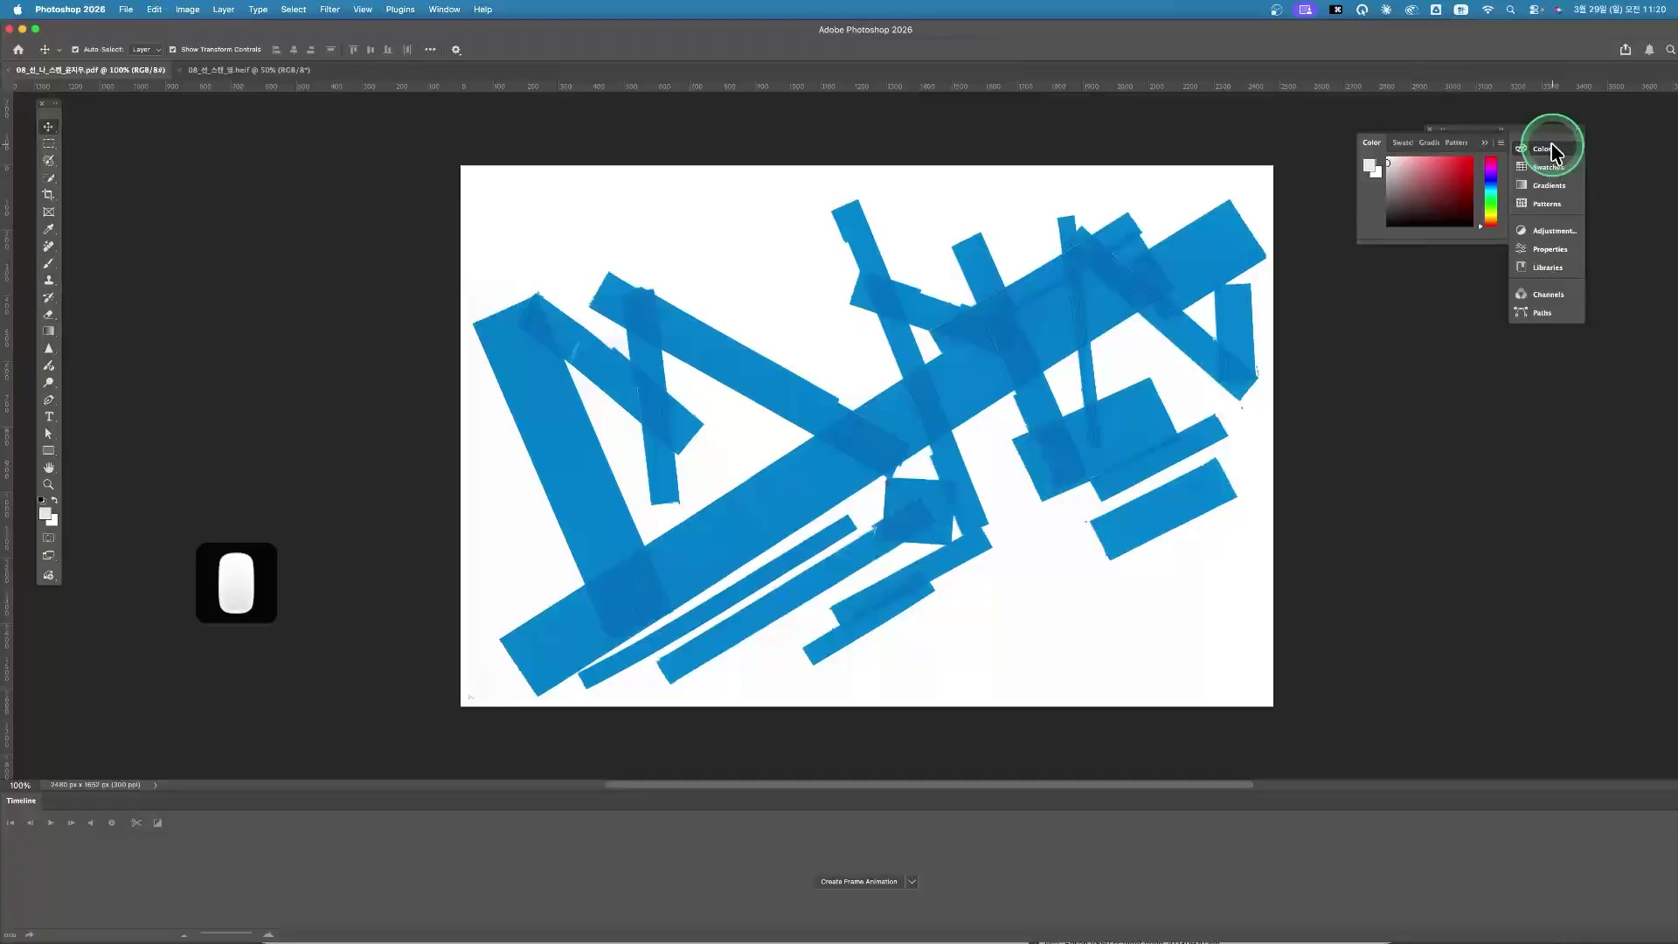
pyautogui.click(1548, 167)
pyautogui.click(1549, 186)
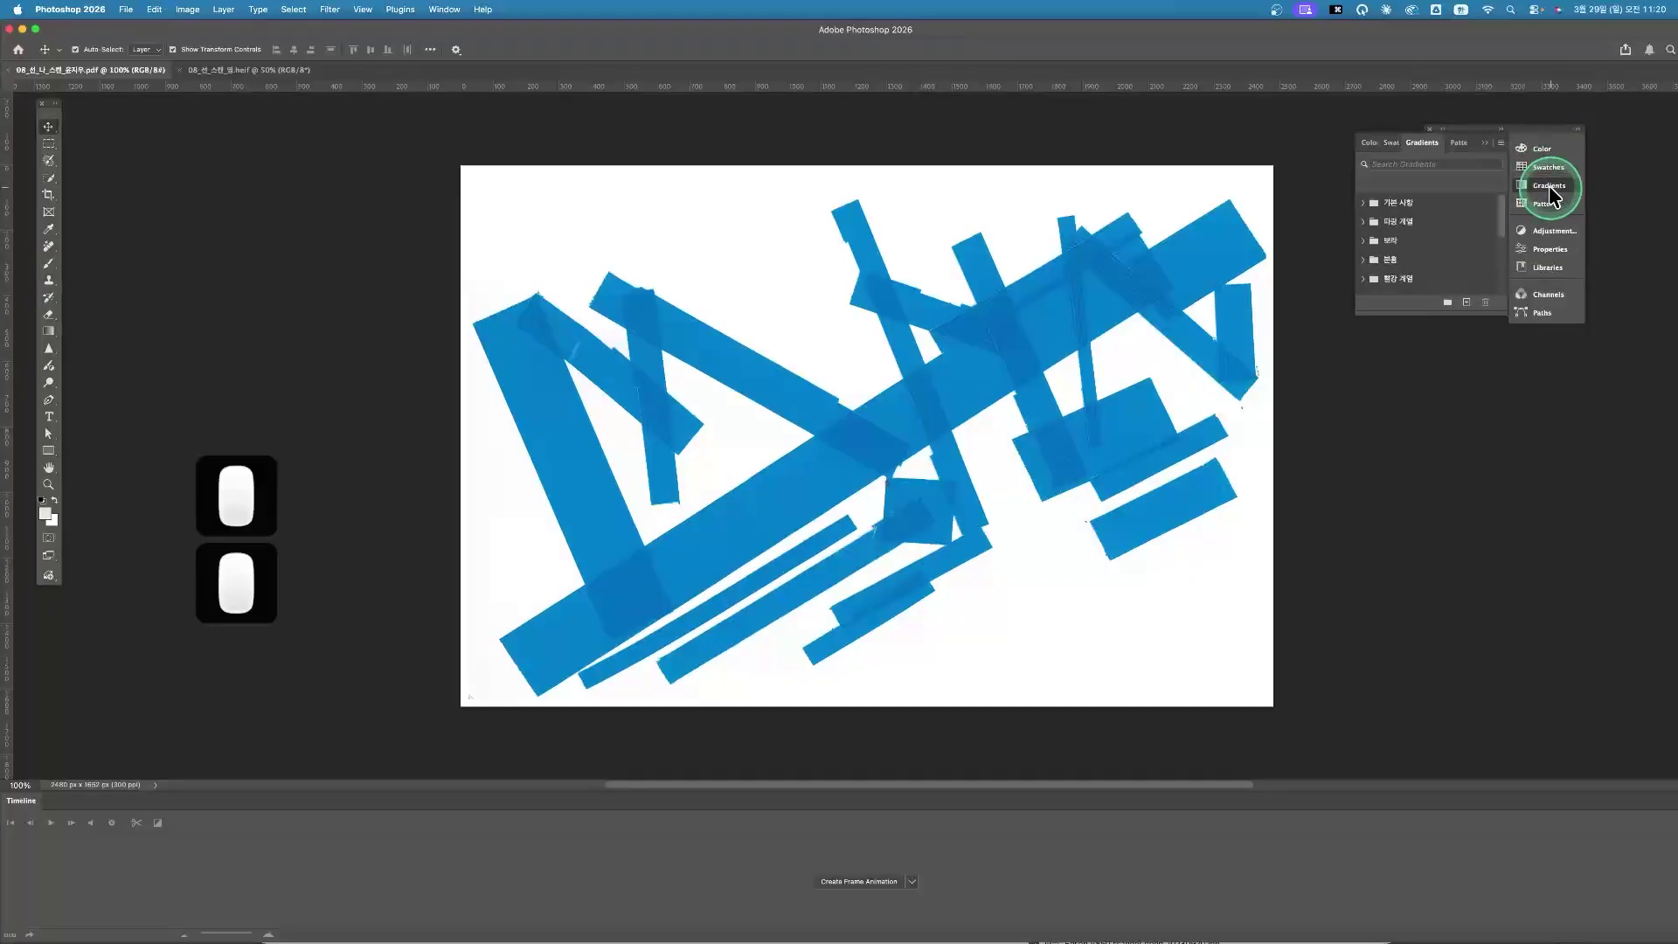
# Move the Layers panel from its own column to the end of the narrow icon-only panel column
pyautogui.moveTo(1543, 148)
pyautogui.mouseDown()
pyautogui.moveTo(1391, 131)
pyautogui.moveTo(1548, 198)
pyautogui.moveTo(1547, 144)
pyautogui.mouseUp()
pyautogui.moveTo(1483, 149); pyautogui.dragTo(1433, 255)
pyautogui.click(1387, 124)
pyautogui.click(1387, 124)
pyautogui.click(1387, 124)
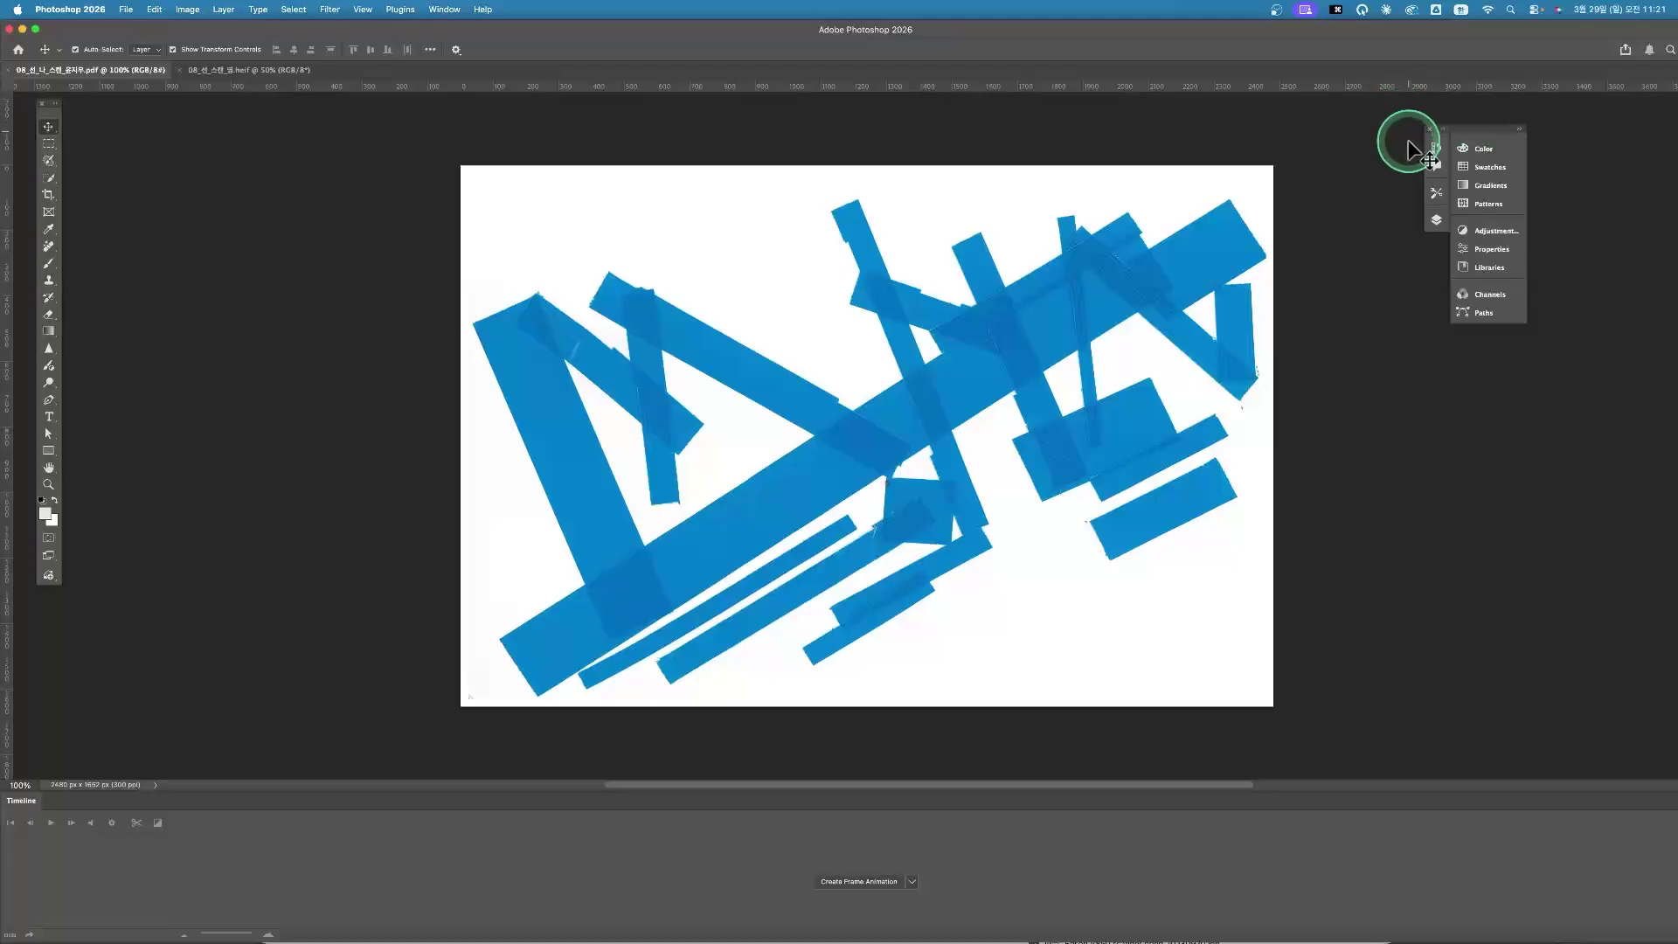
# Review the list of available panels and activate the Rectangular Marquee tool
pyautogui.click(443, 10)
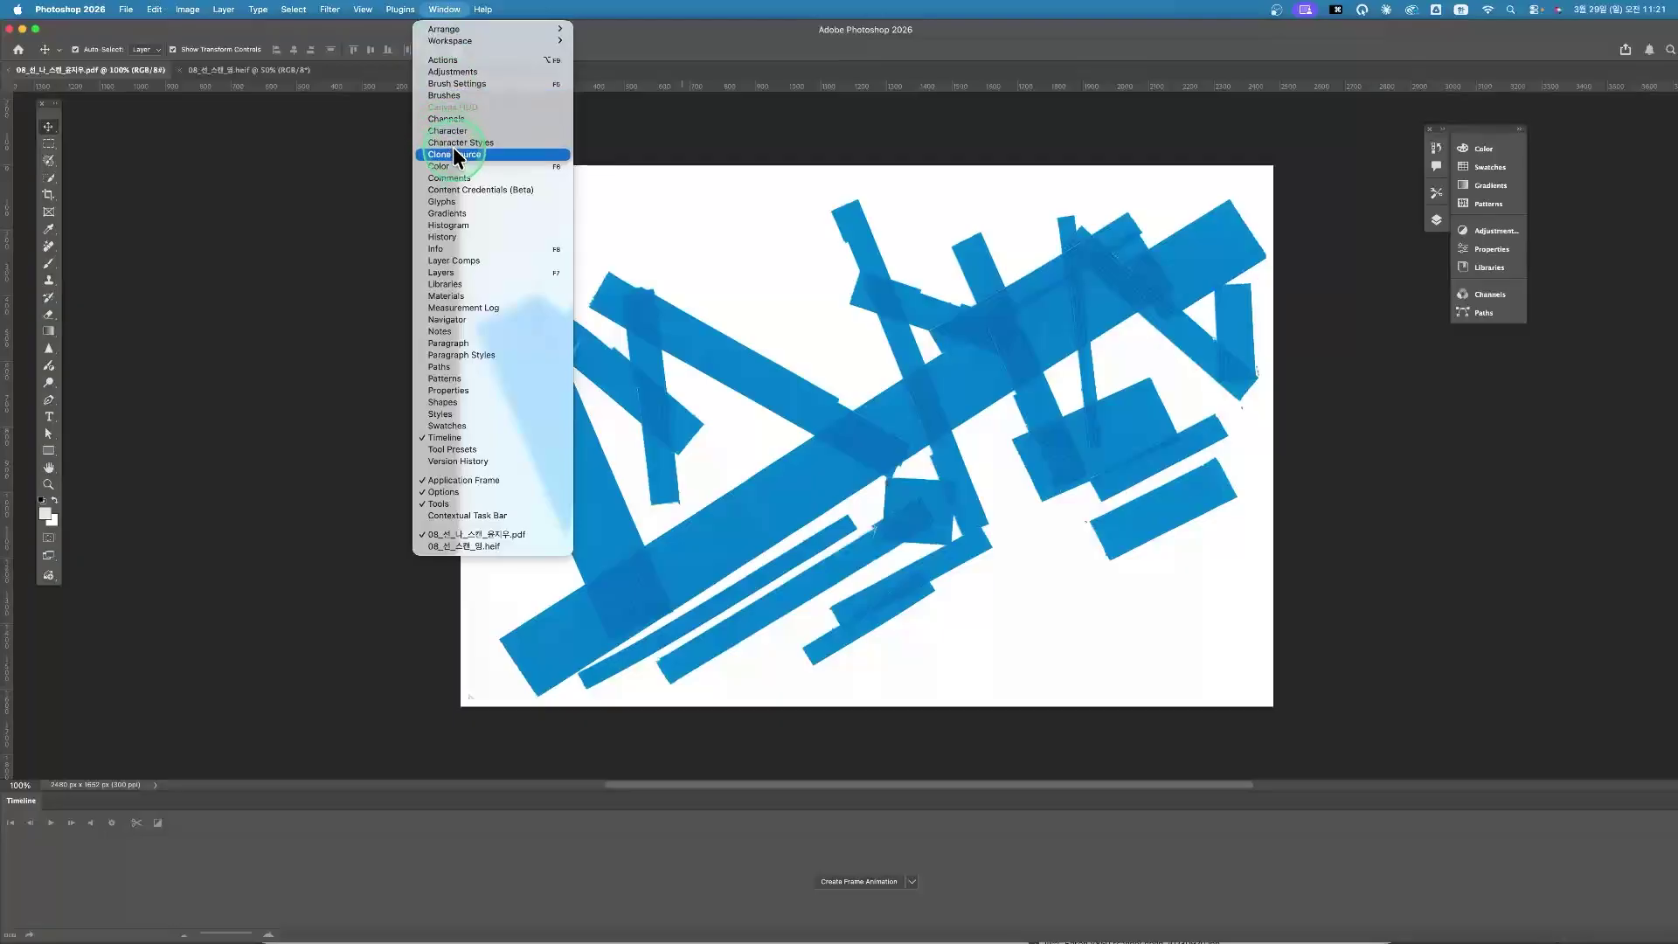
pyautogui.click(743, 130)
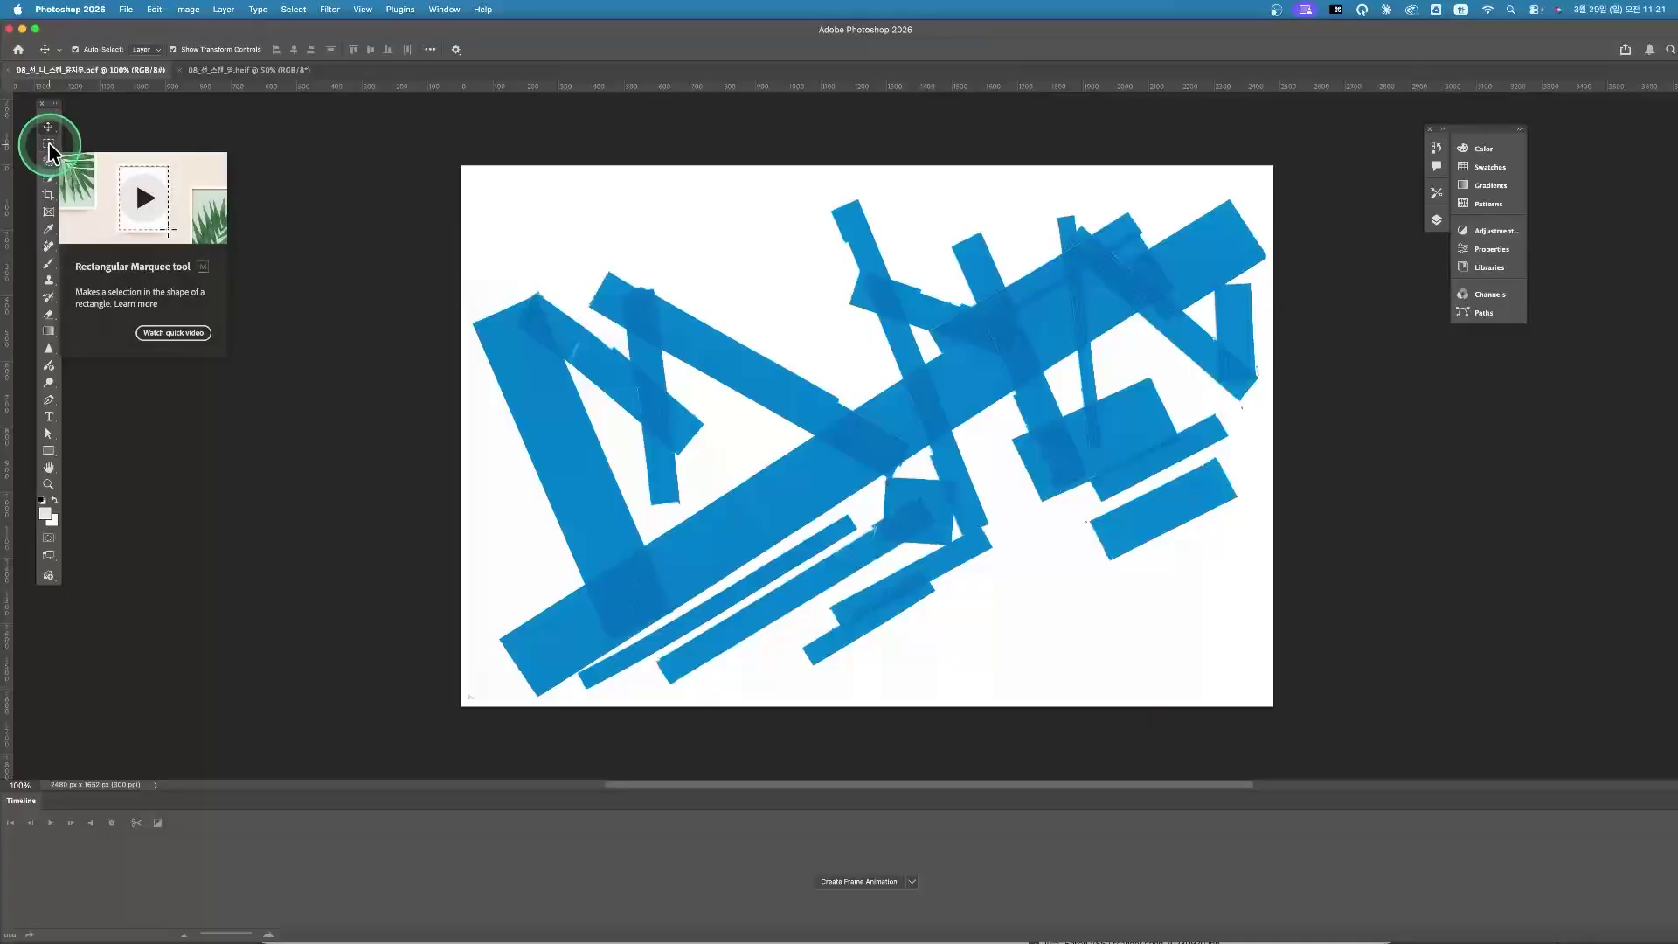
pyautogui.click(49, 145)
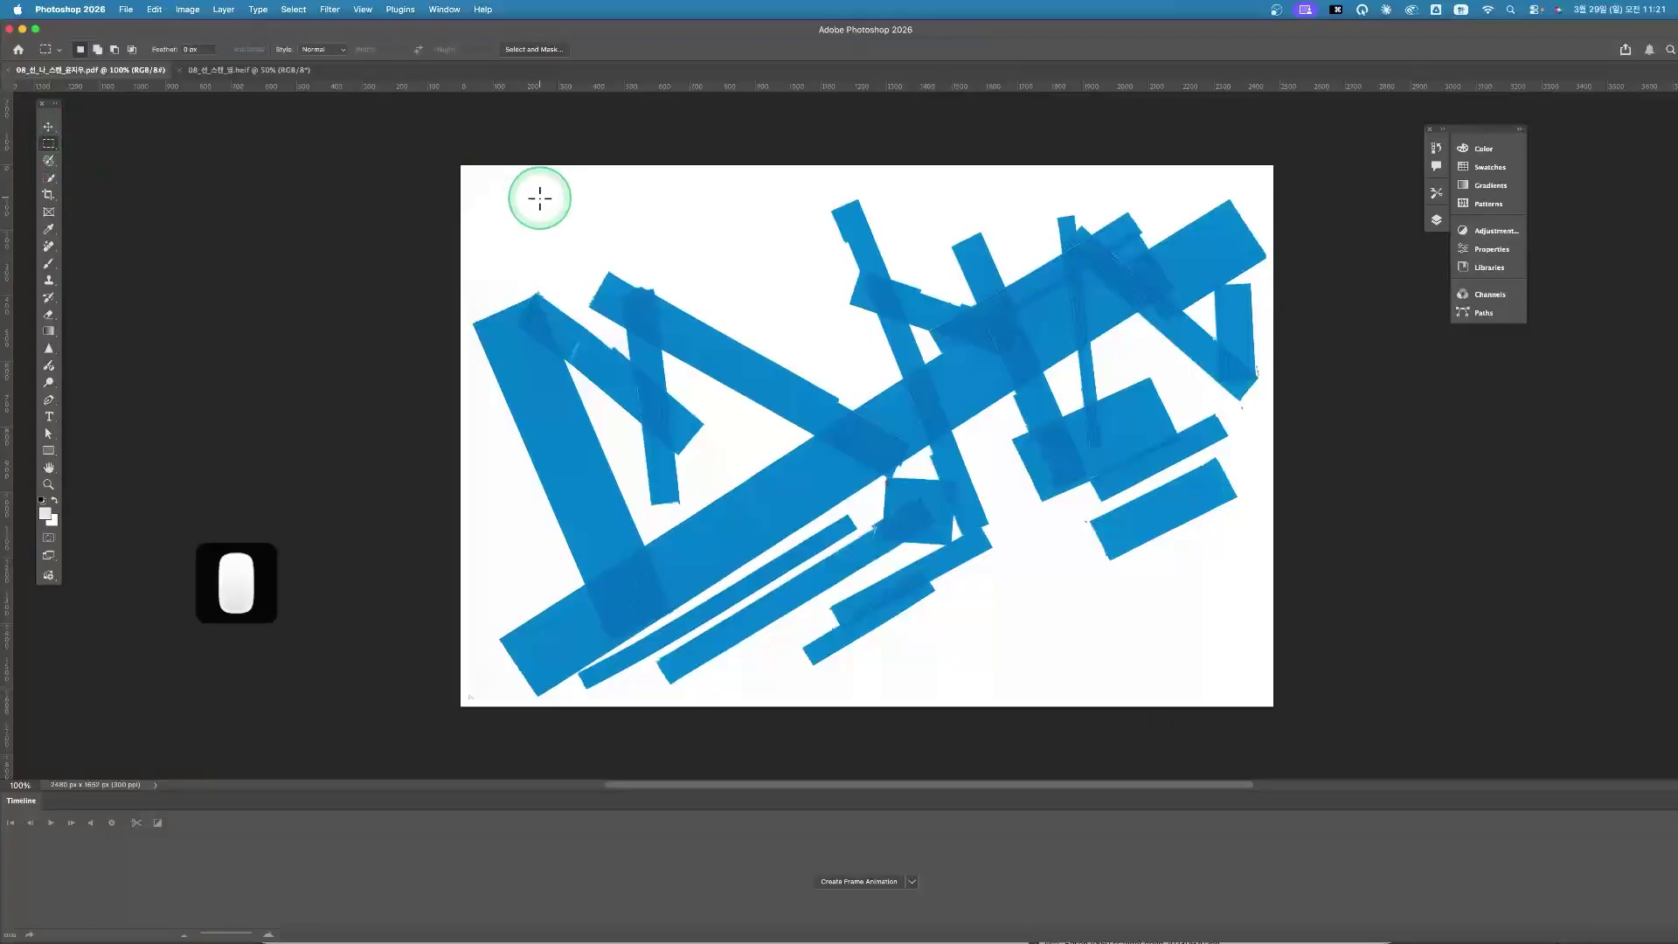
# Switch to Illustrator, move its toolbar next to the Photoshop logo on the artboard, and activate the Selection tool
pyautogui.moveTo(741, 940)
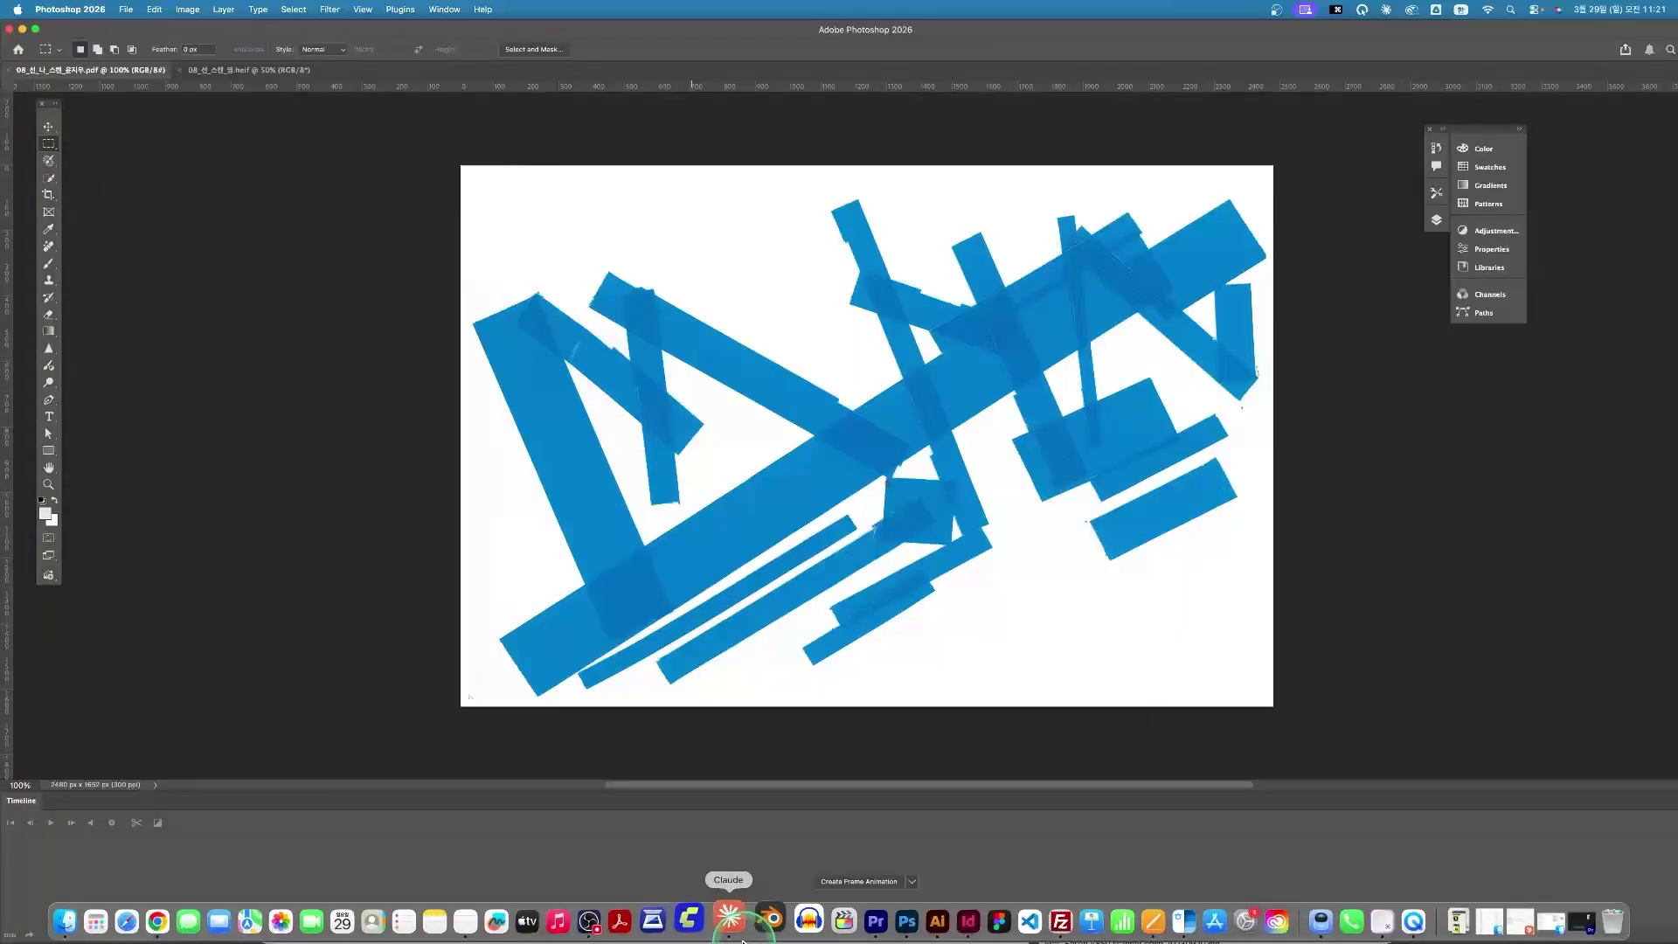
pyautogui.click(925, 918)
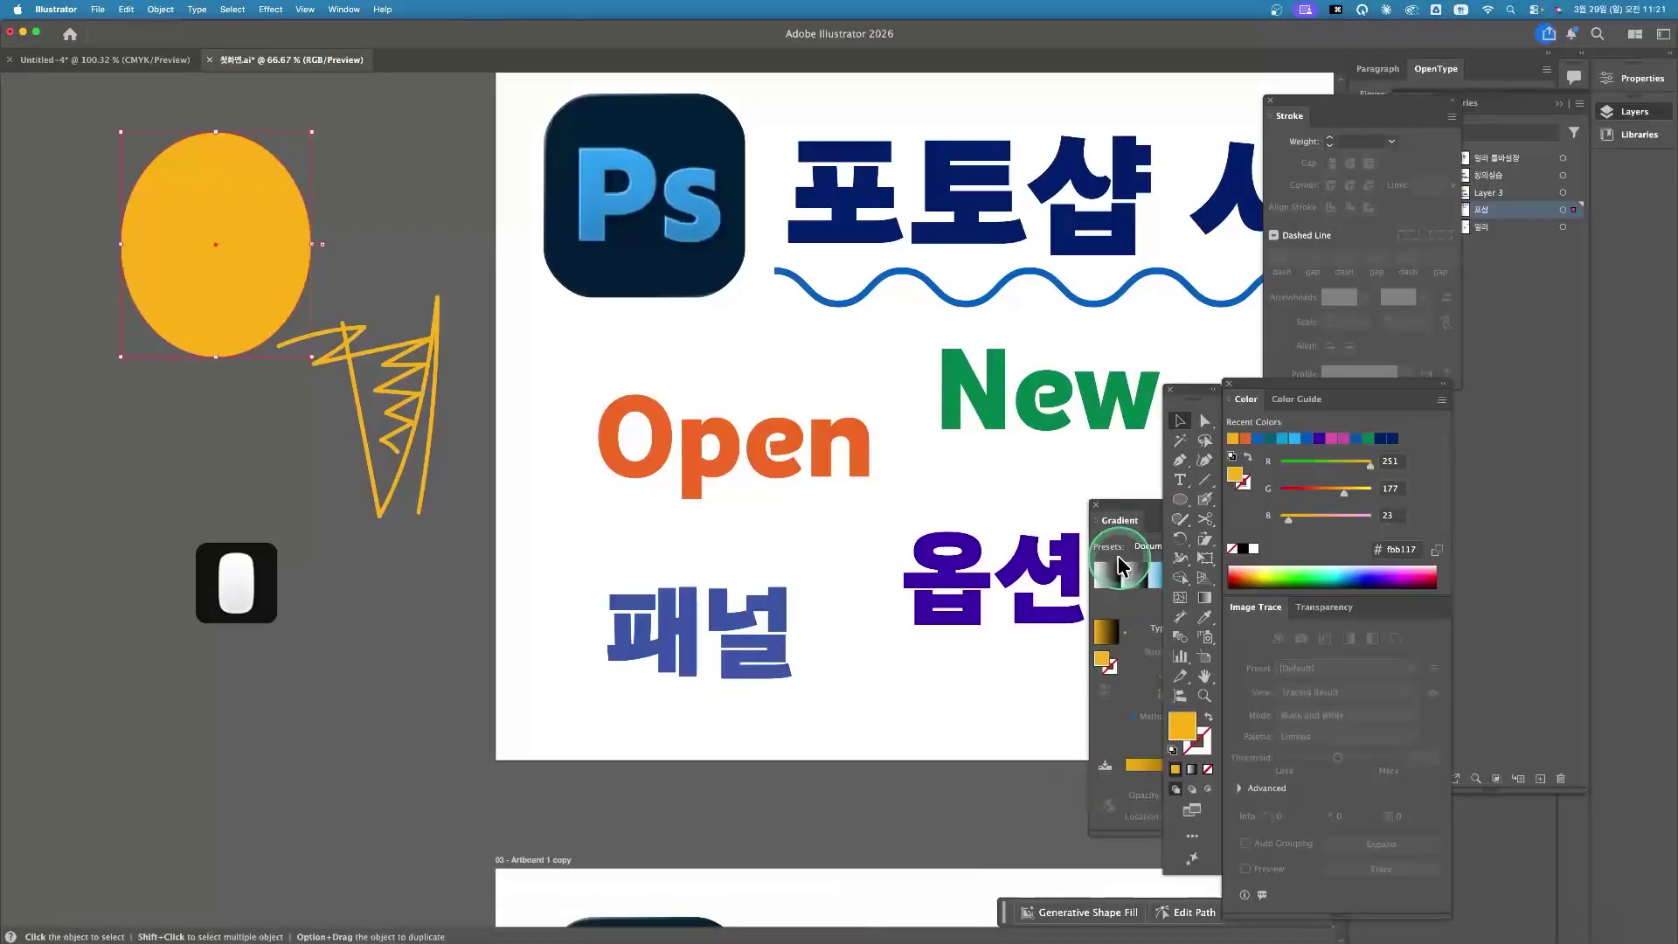
pyautogui.moveTo(1178, 394); pyautogui.dragTo(523, 140)
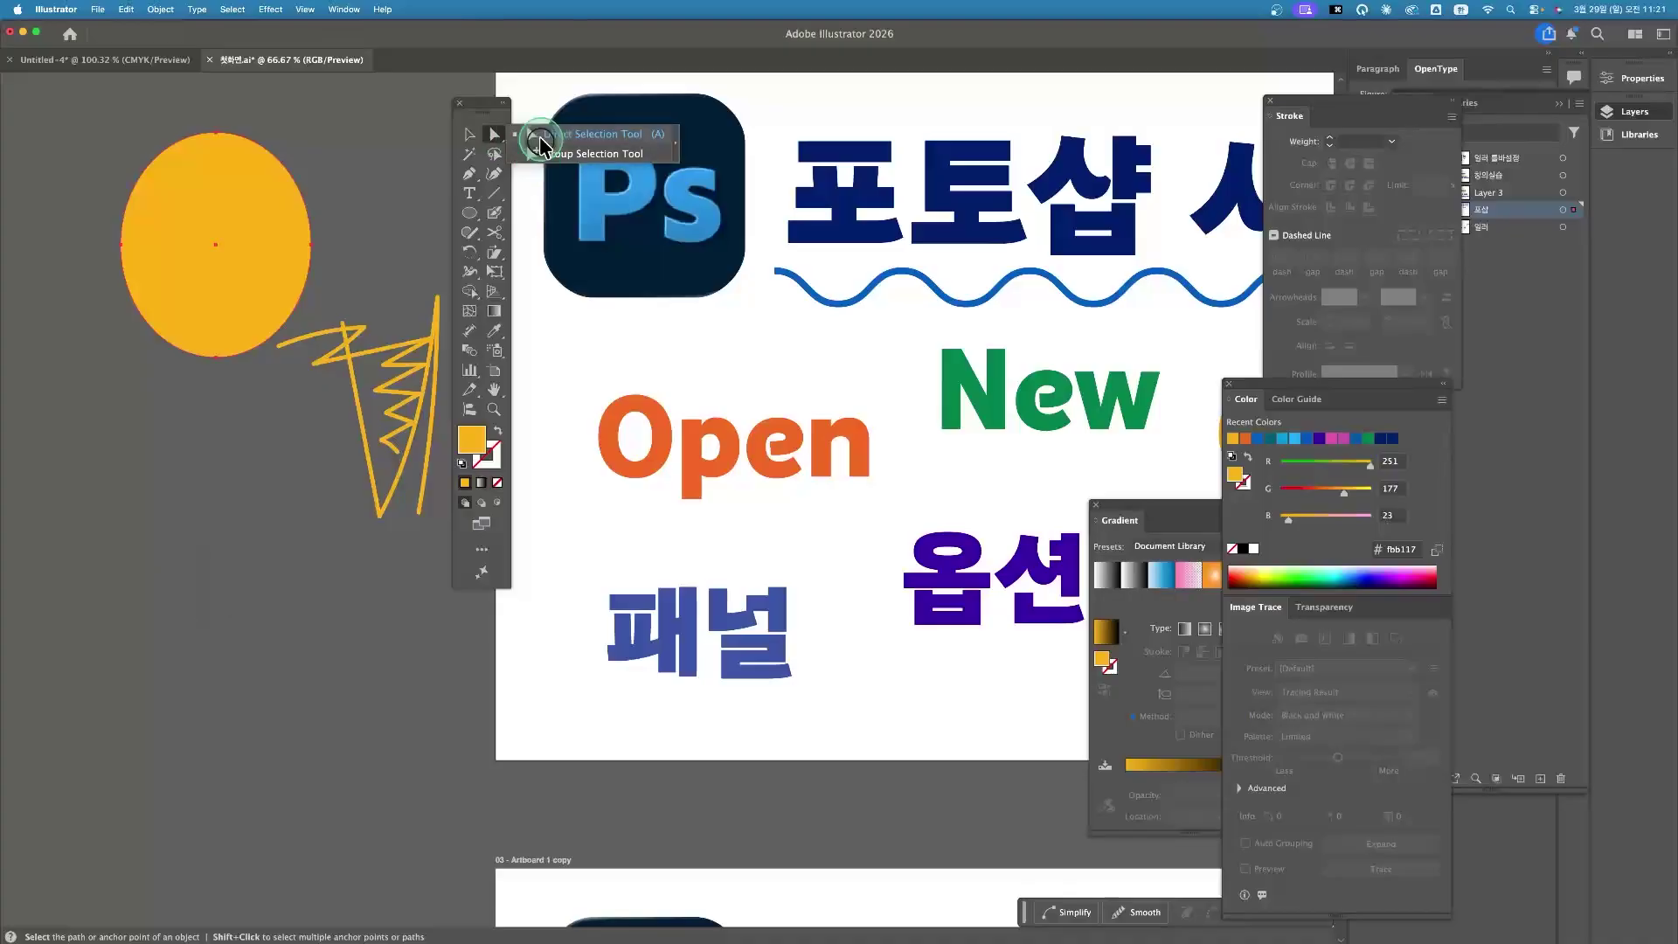
pyautogui.click(469, 133)
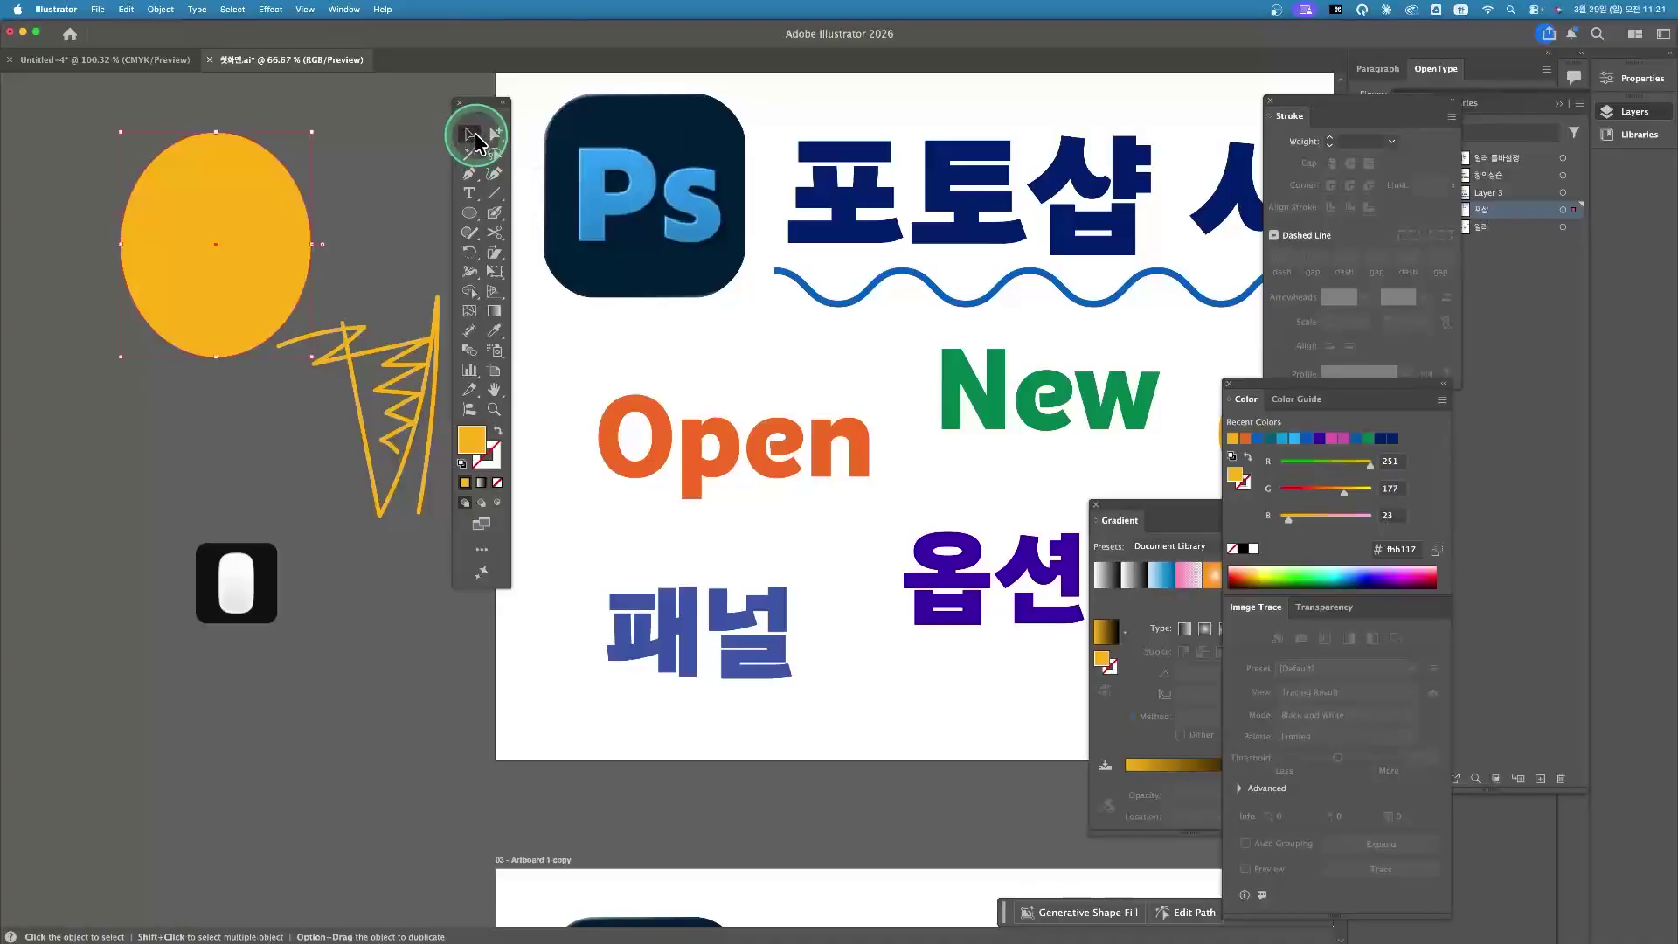
# Select the hand-drawn scribble and the yellow ellipse in turn, ending with only the ellipse selected
pyautogui.click(349, 362)
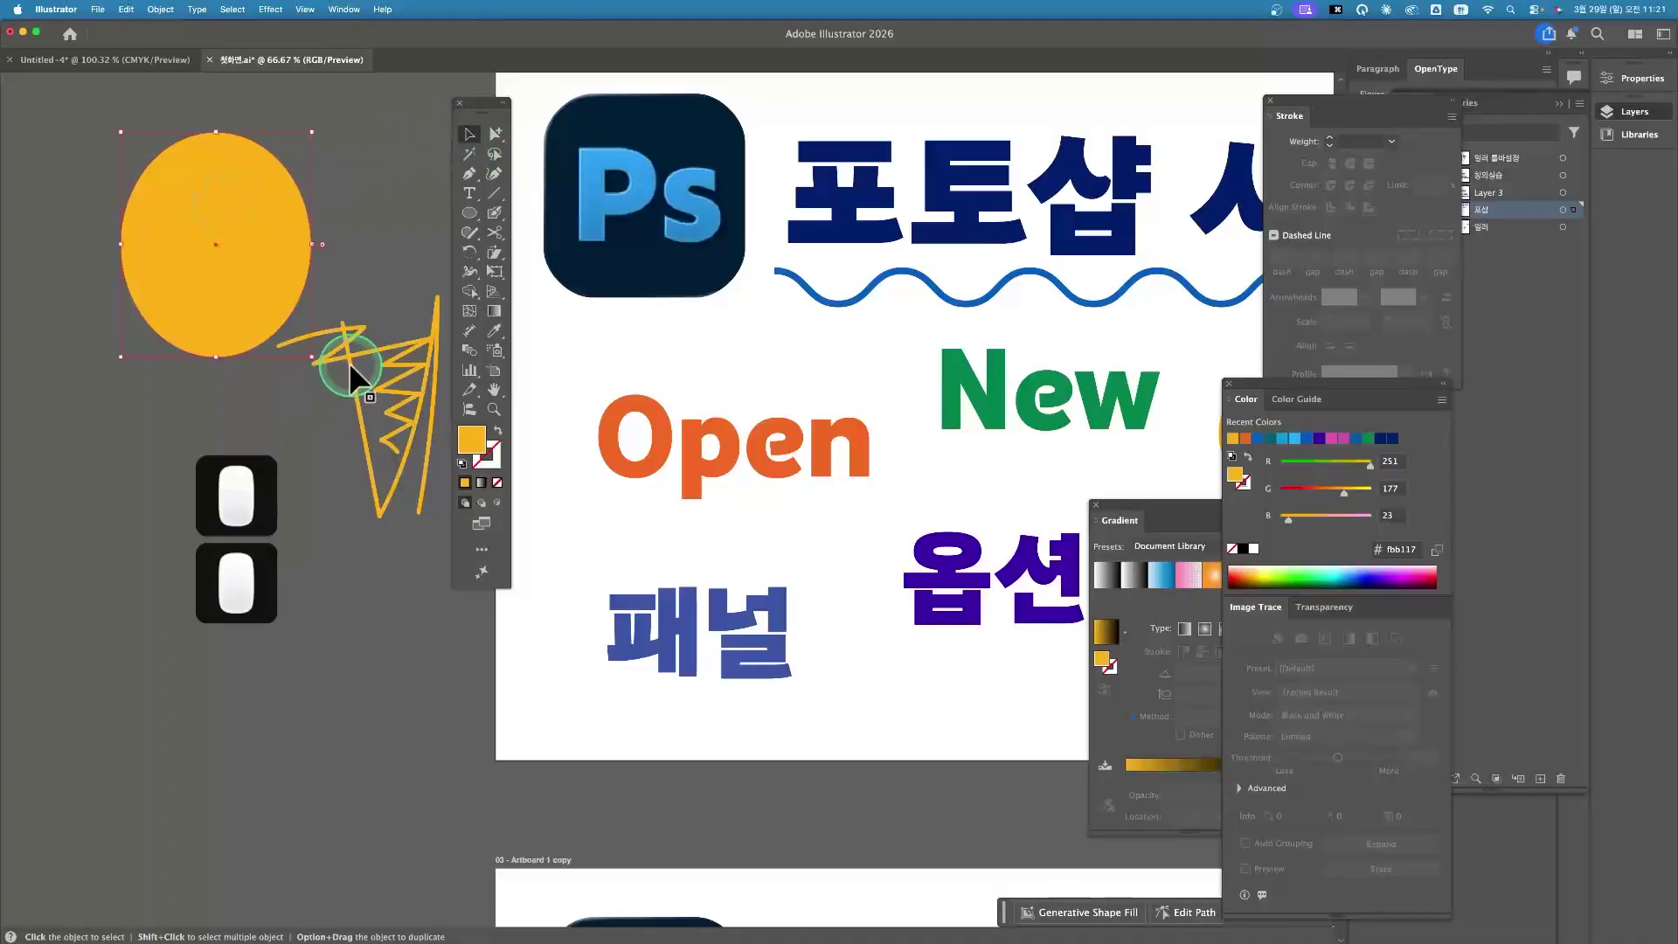
pyautogui.click(395, 231)
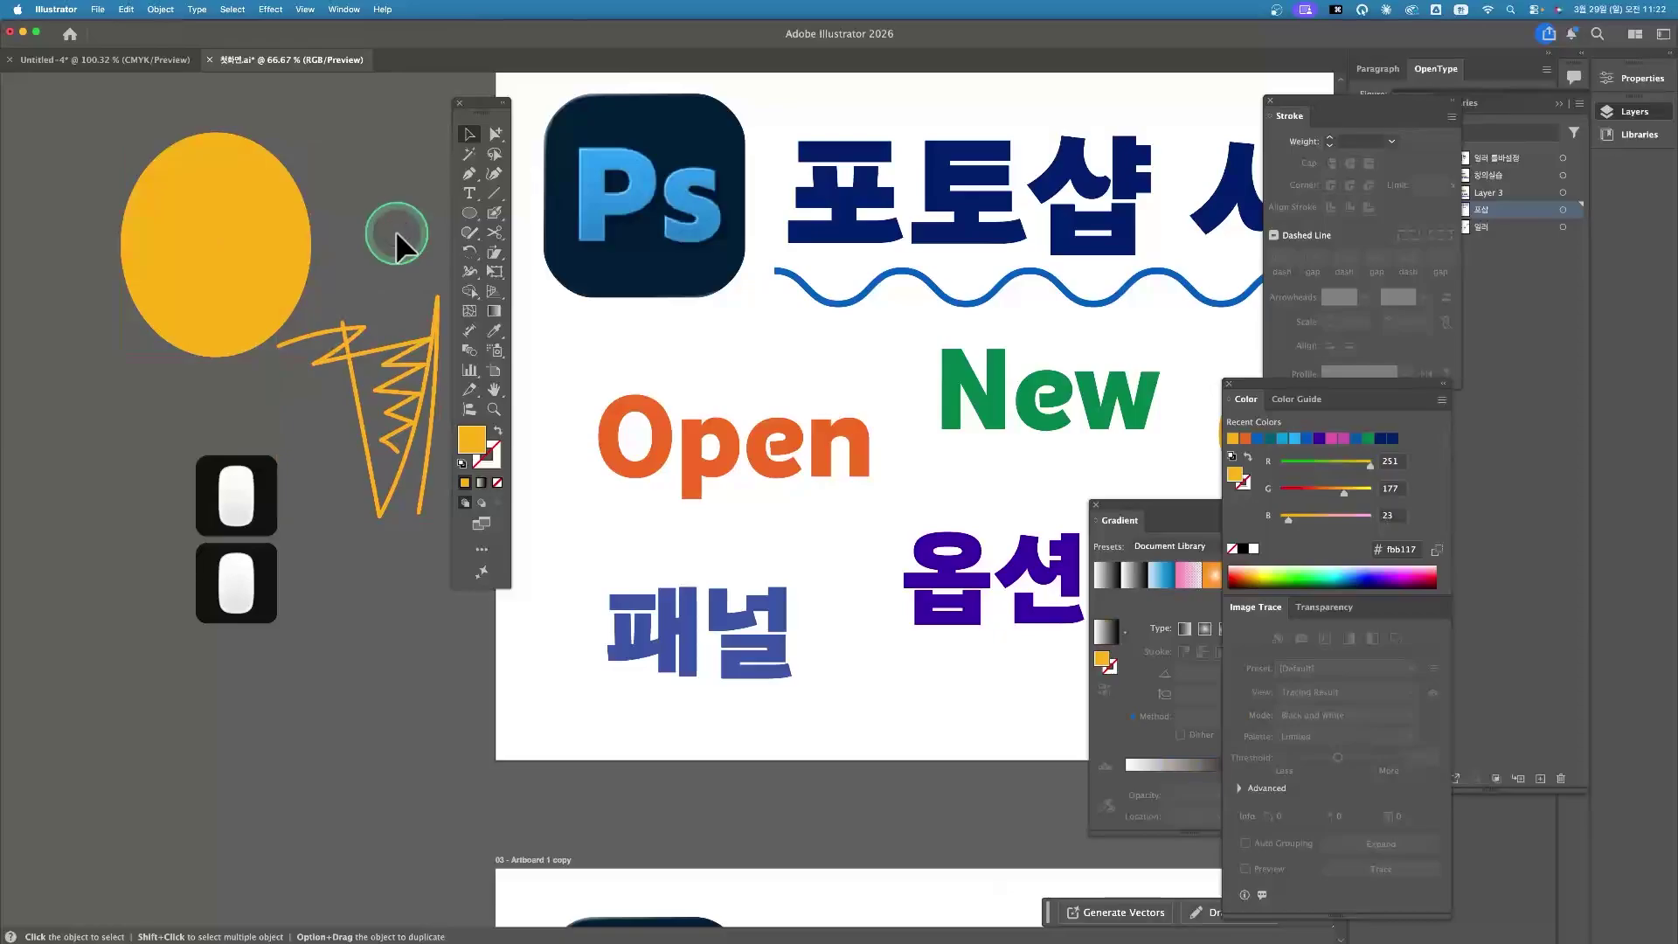
pyautogui.click(312, 416)
pyautogui.click(357, 392)
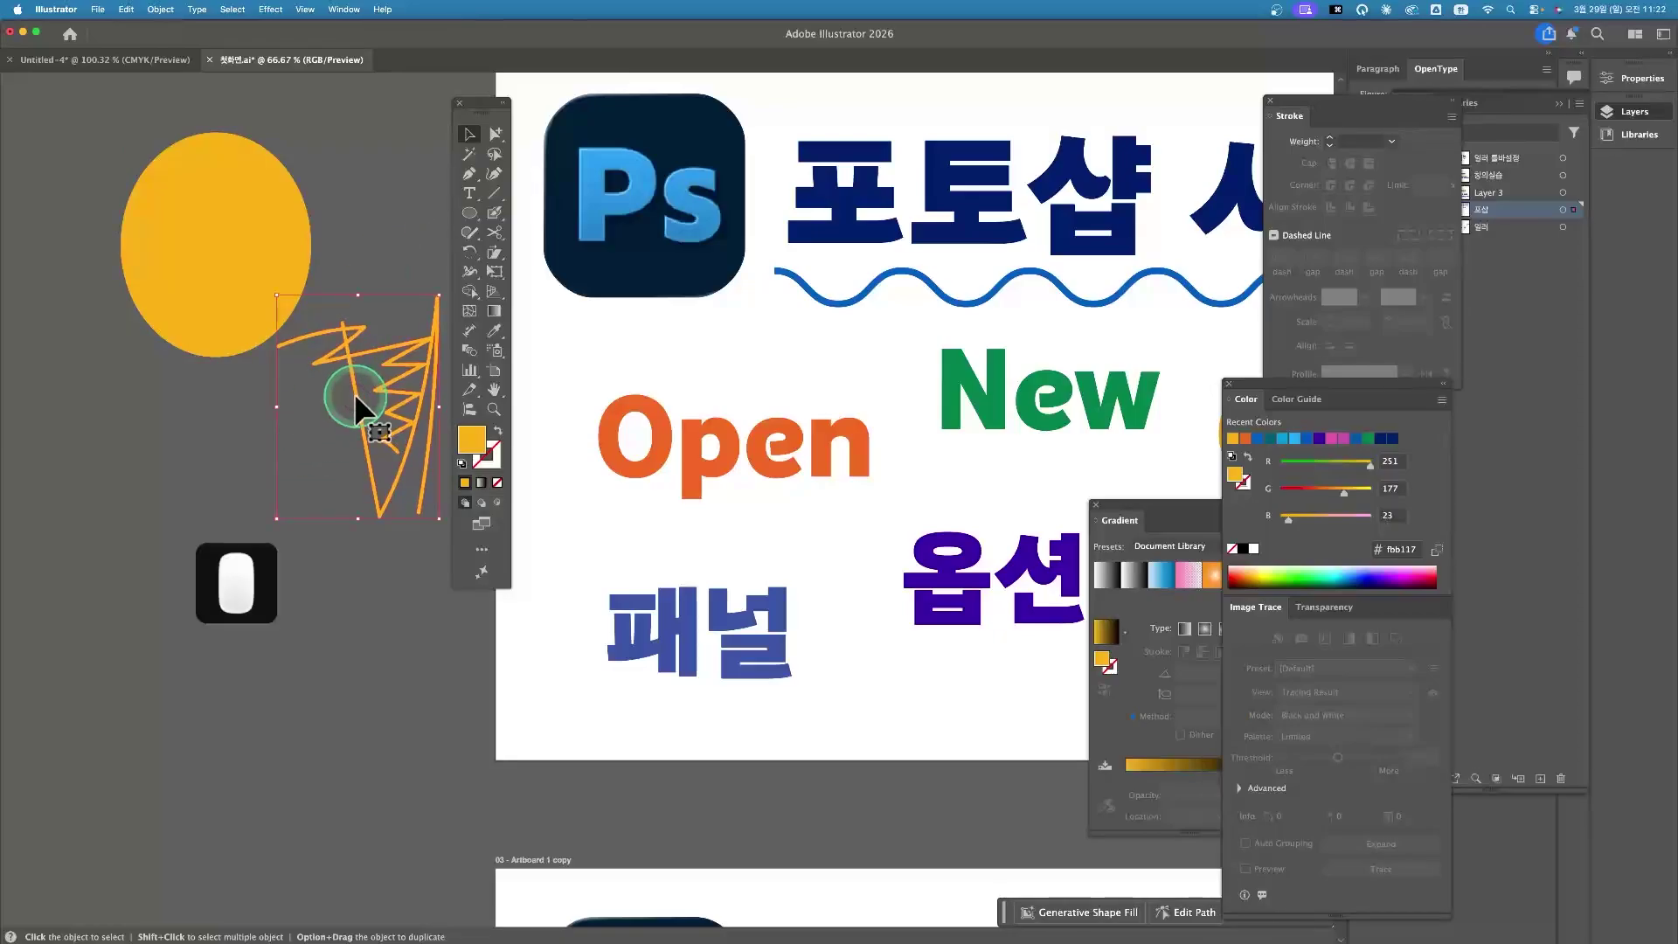
pyautogui.click(256, 270)
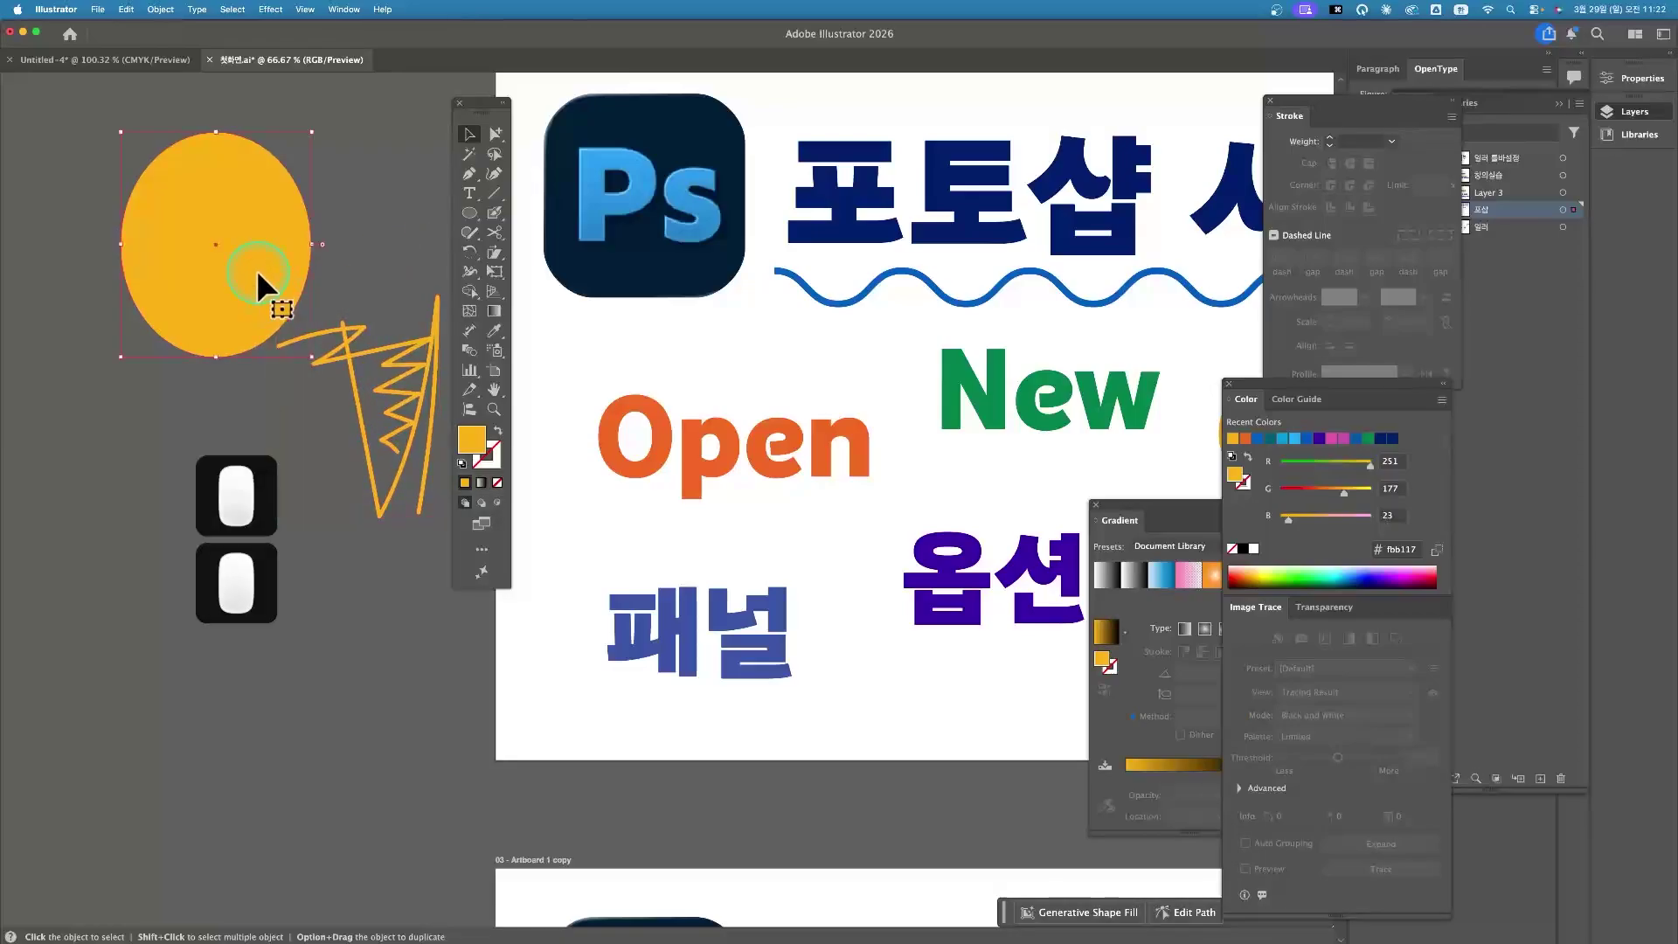
# Change the selected ellipse's fill to blue, #2417cc, using the Color Picker
pyautogui.doubleClick(472, 439)
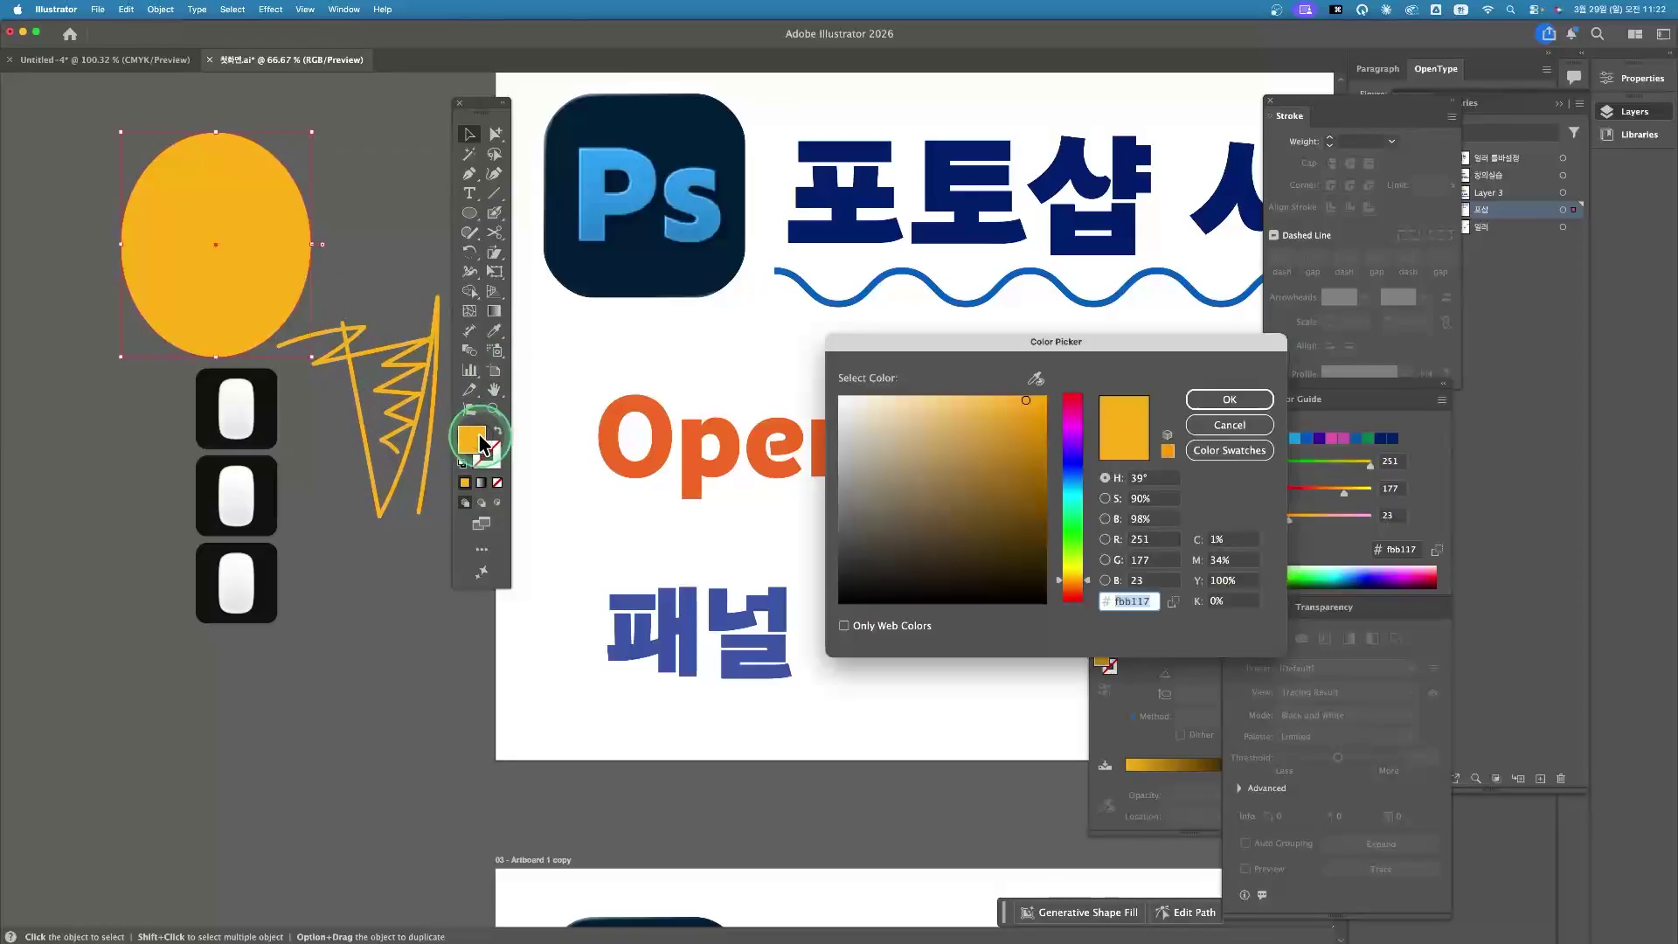
pyautogui.click(1069, 459)
pyautogui.click(1024, 436)
pyautogui.click(1213, 399)
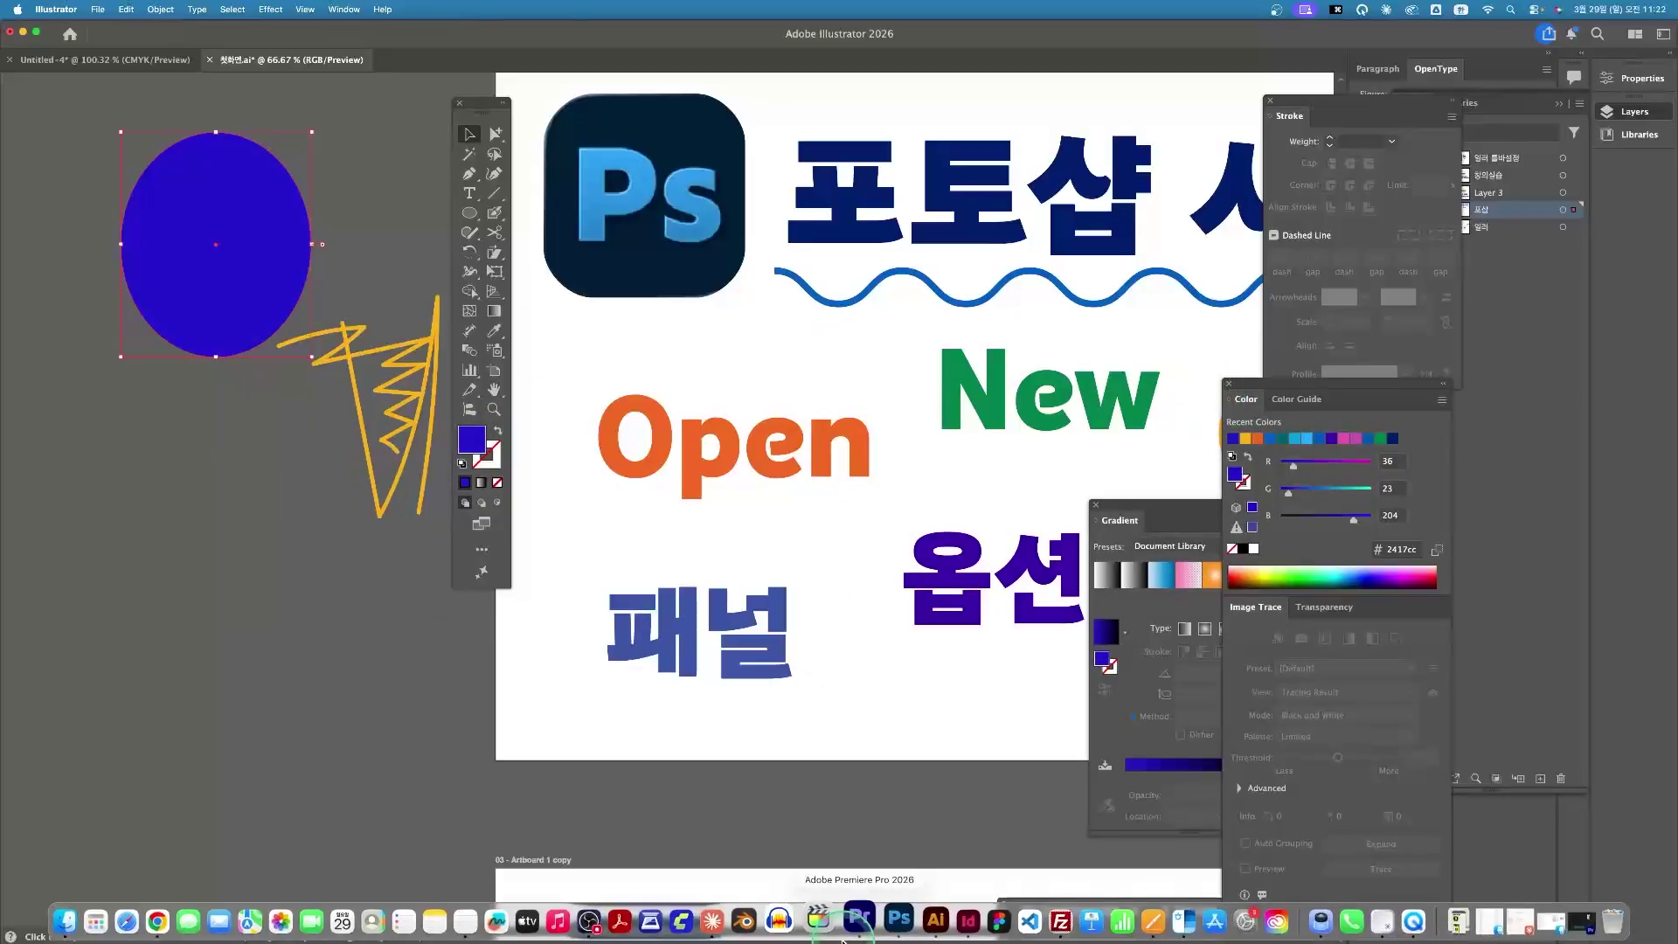
# Switch to Photoshop and select a single pixel near a blue strip's edge with the Rectangular Marquee tool at about 12400% zoom
pyautogui.click(887, 922)
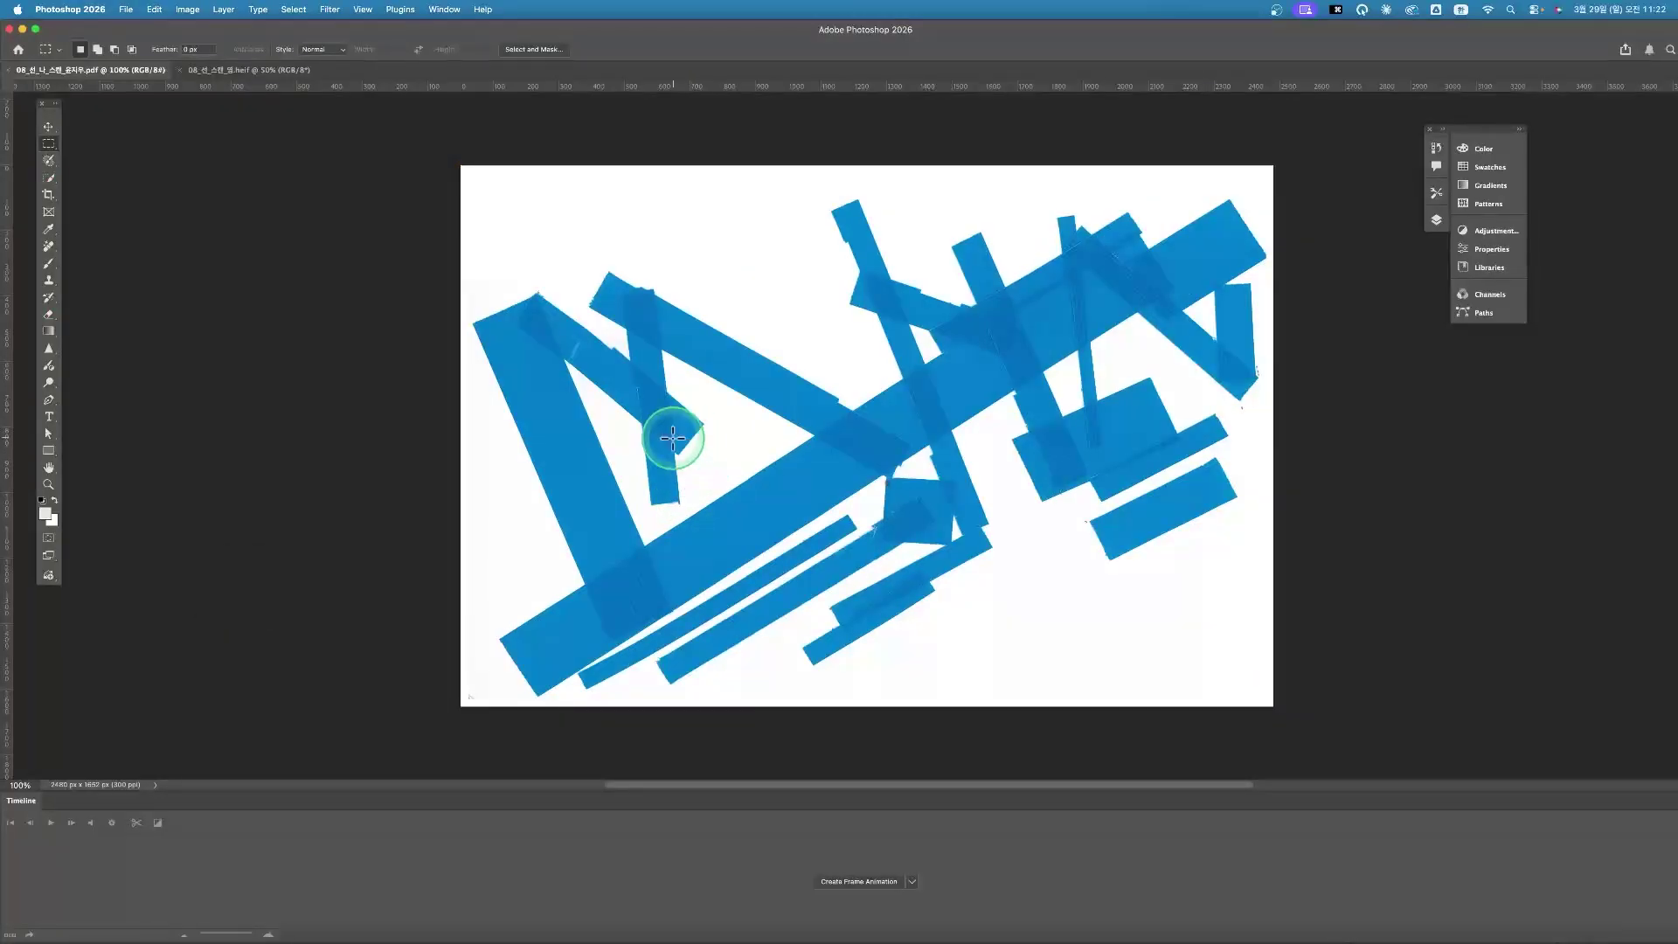
pyautogui.moveTo(585, 375); pyautogui.dragTo(944, 630)
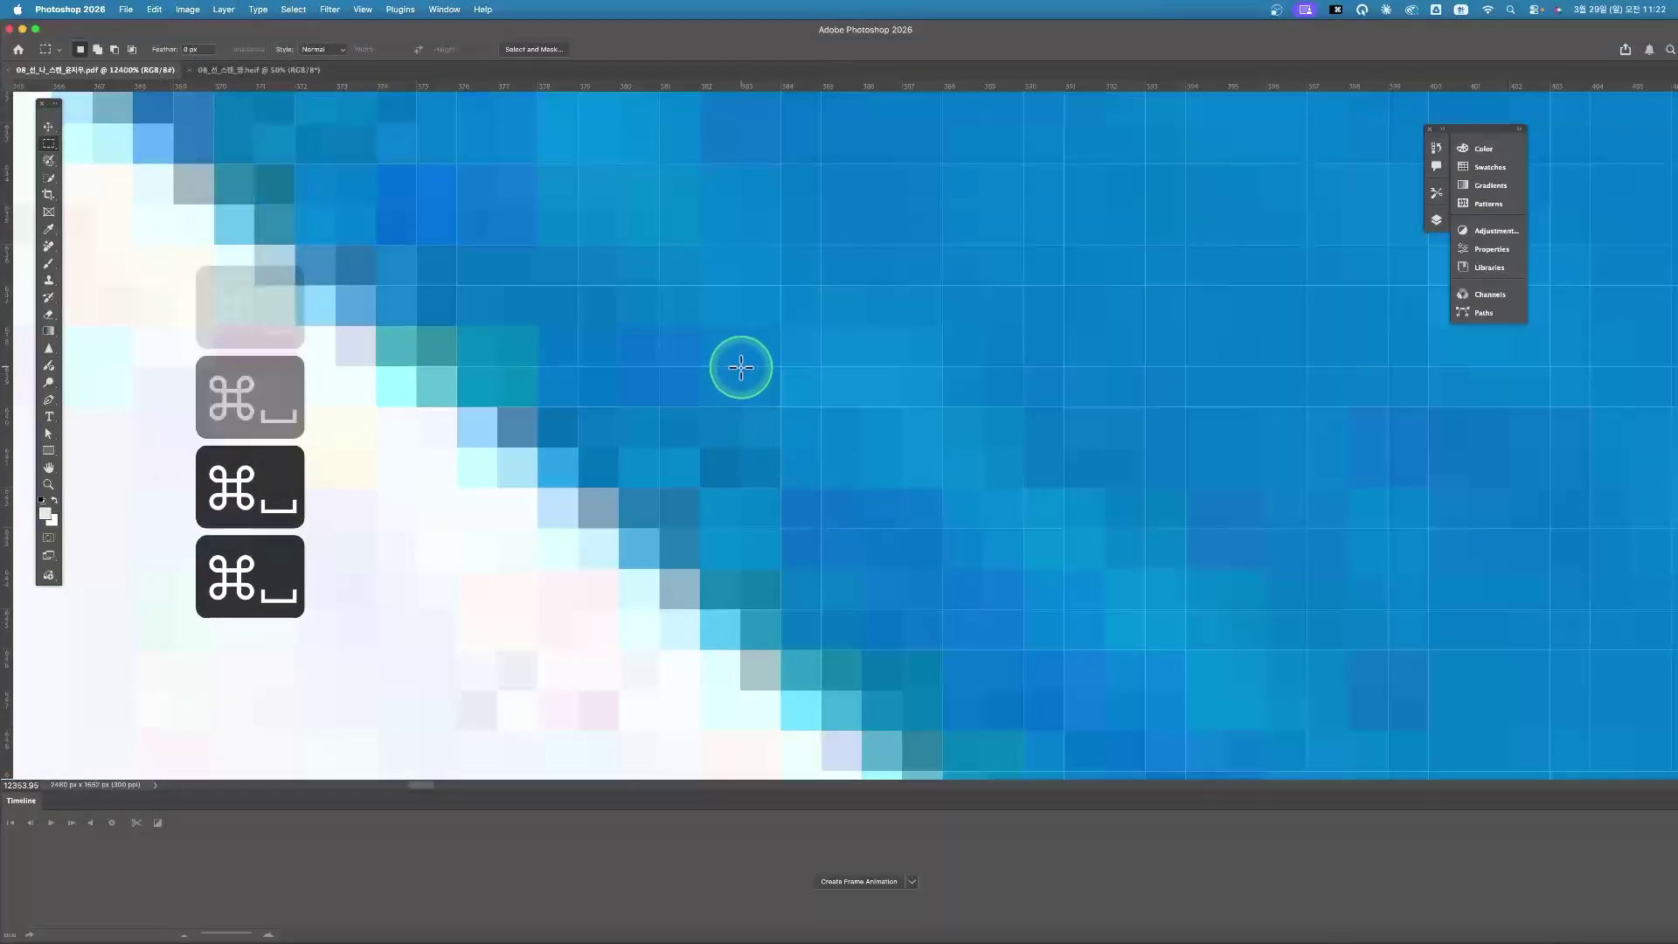
pyautogui.moveTo(737, 365); pyautogui.dragTo(768, 389)
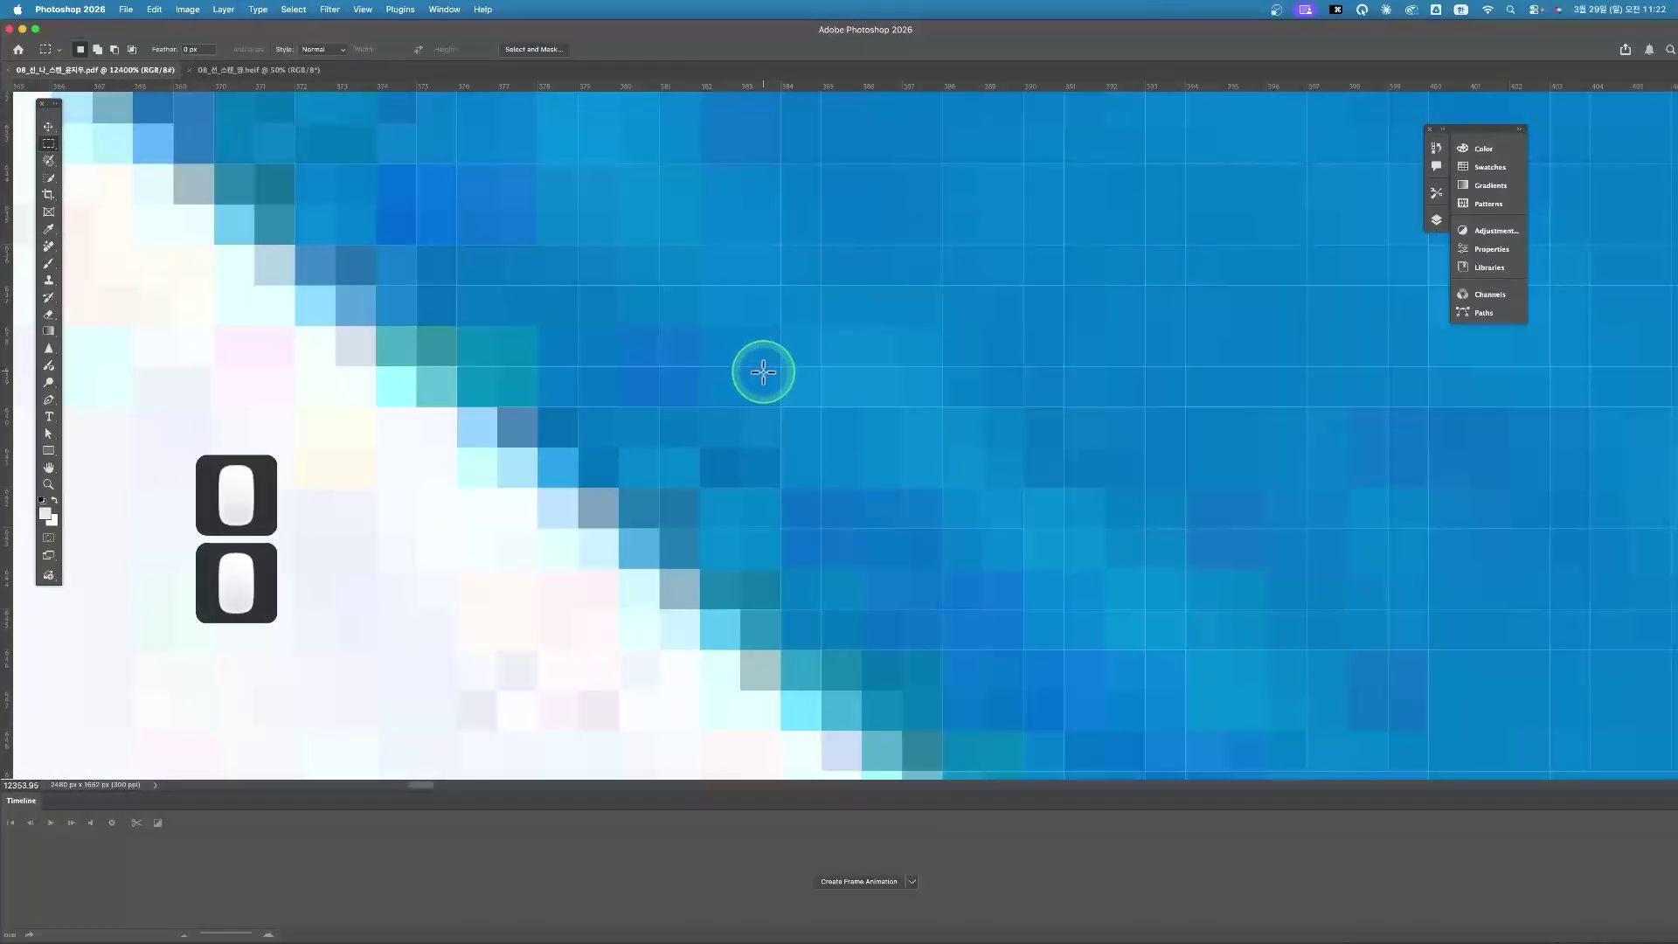
pyautogui.moveTo(760, 371); pyautogui.dragTo(769, 387)
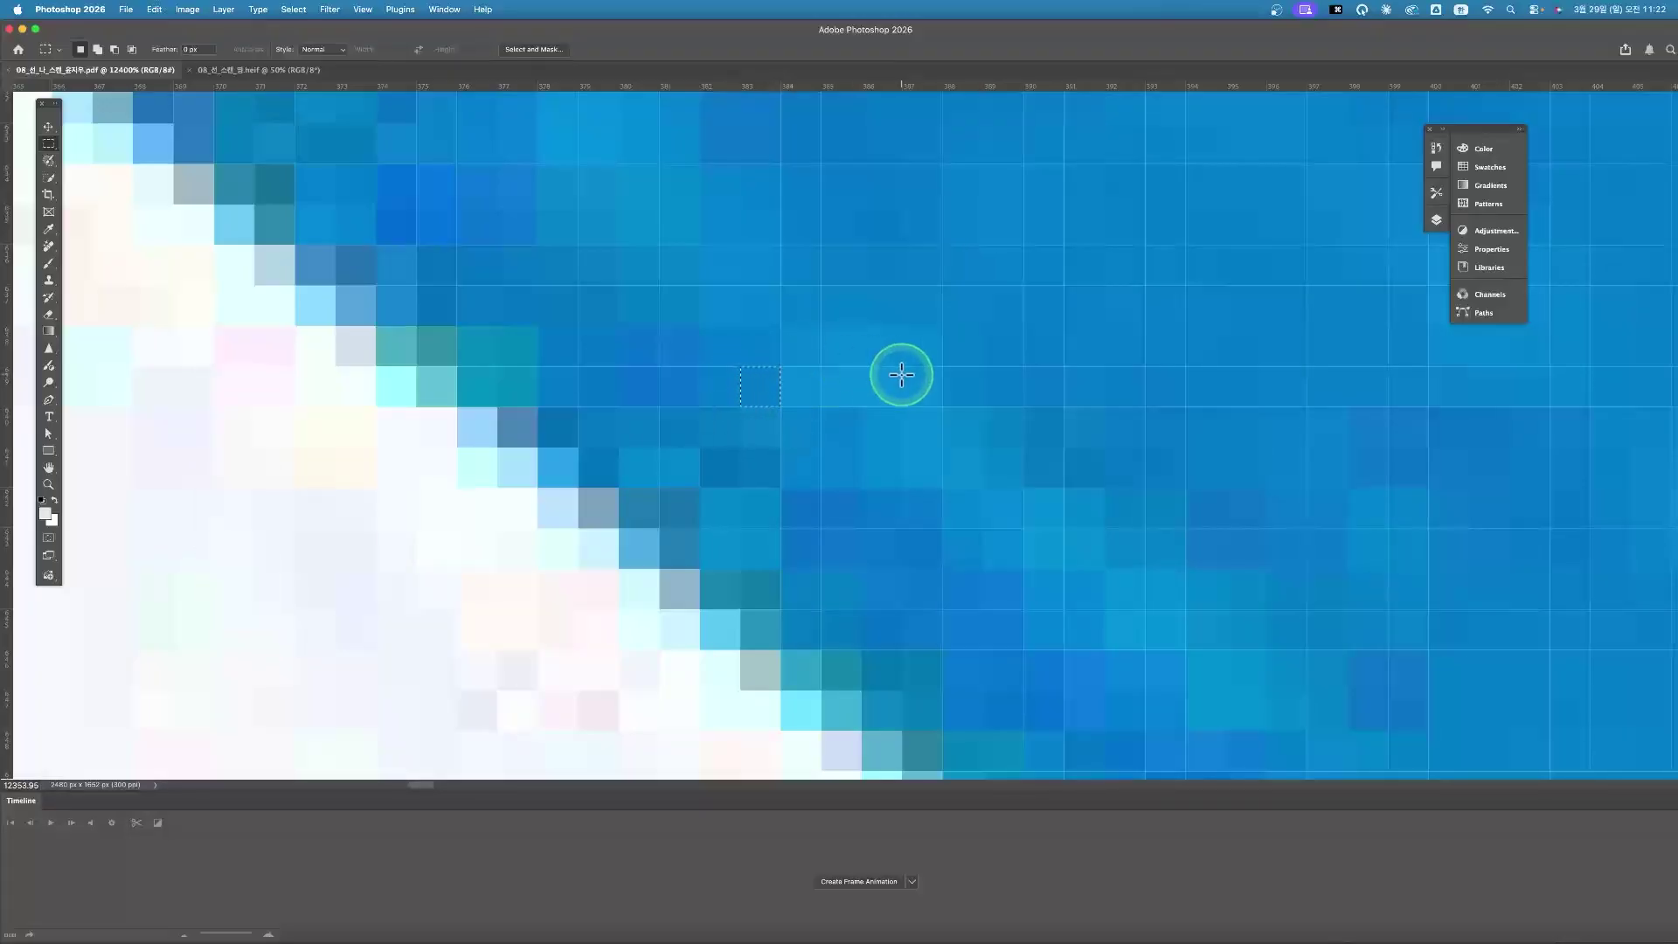
# Select a single pixel inside the wide diagonal blue strip, then replace it with a larger rectangular selection around the same area
pyautogui.press('super+0')
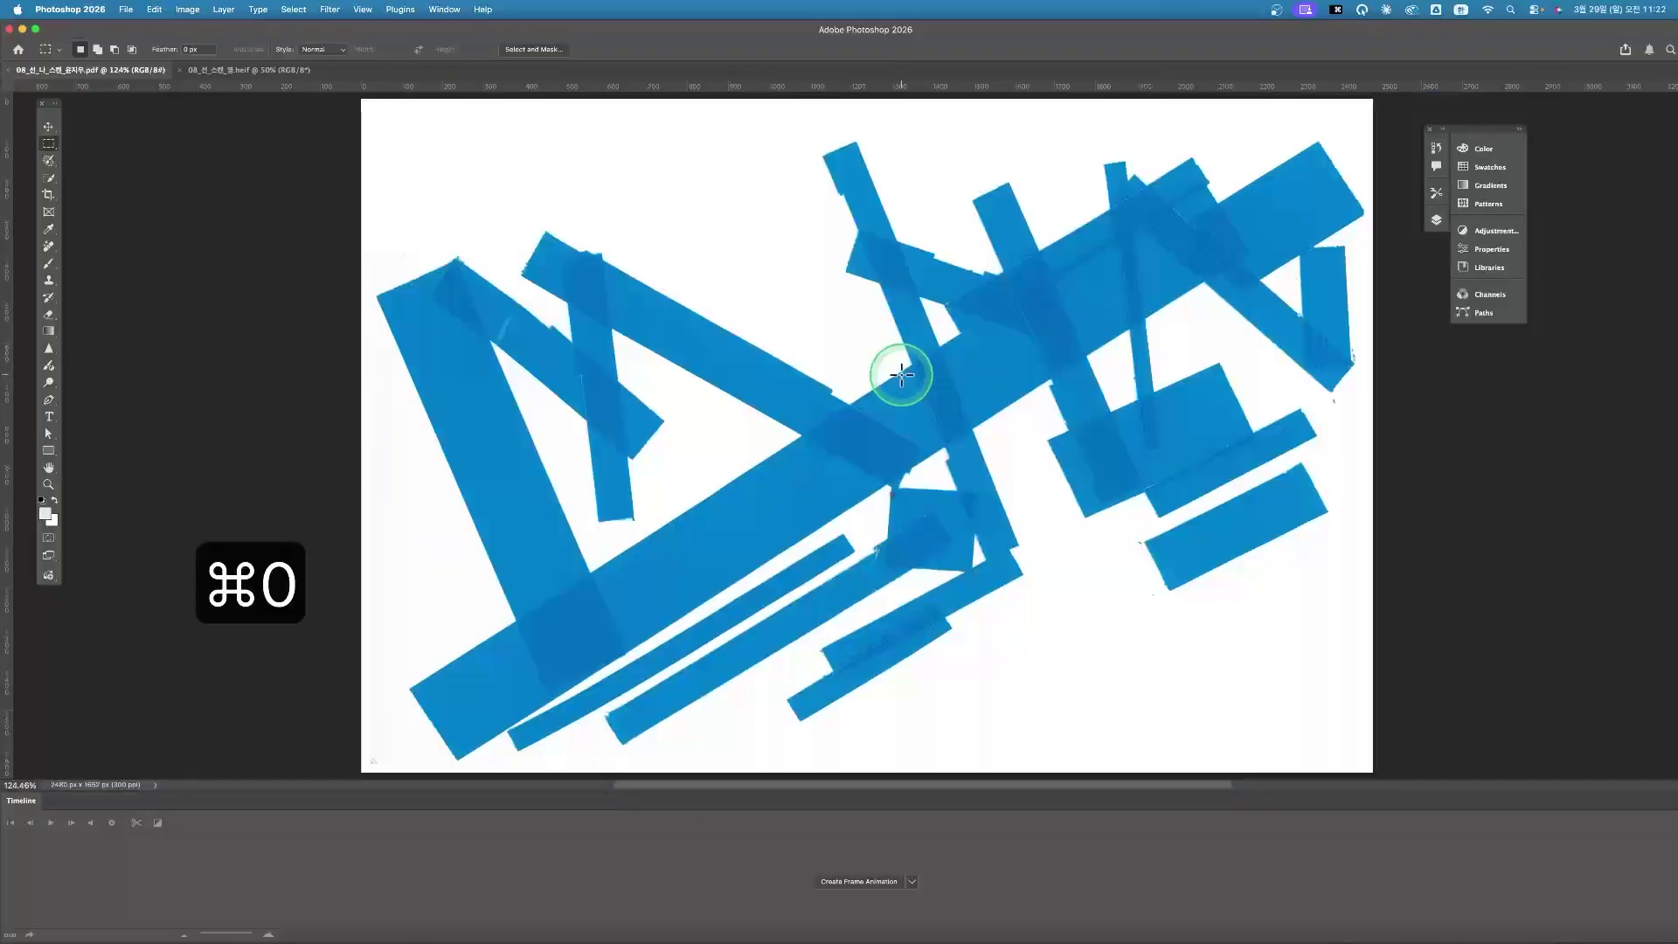
pyautogui.scroll(7, 858, 473)
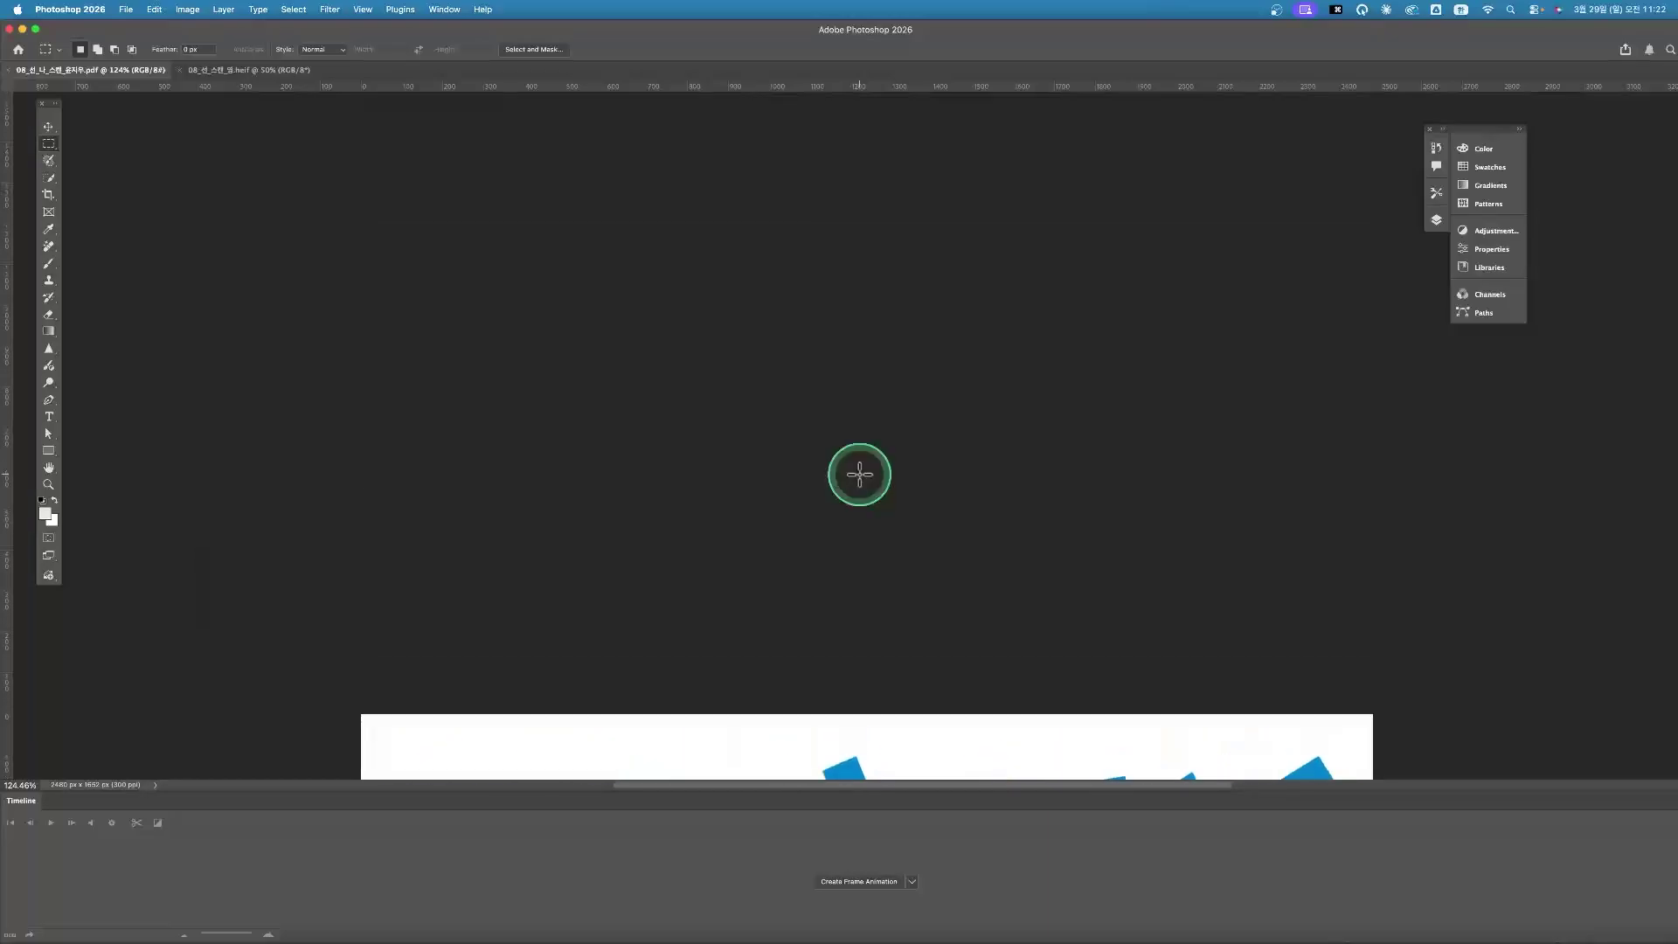
pyautogui.scroll(-8, 898, 605)
pyautogui.hscroll(-2, 895, 586)
pyautogui.moveTo(922, 389); pyautogui.dragTo(1114, 438)
pyautogui.click(900, 381)
pyautogui.moveTo(906, 389); pyautogui.dragTo(900, 375)
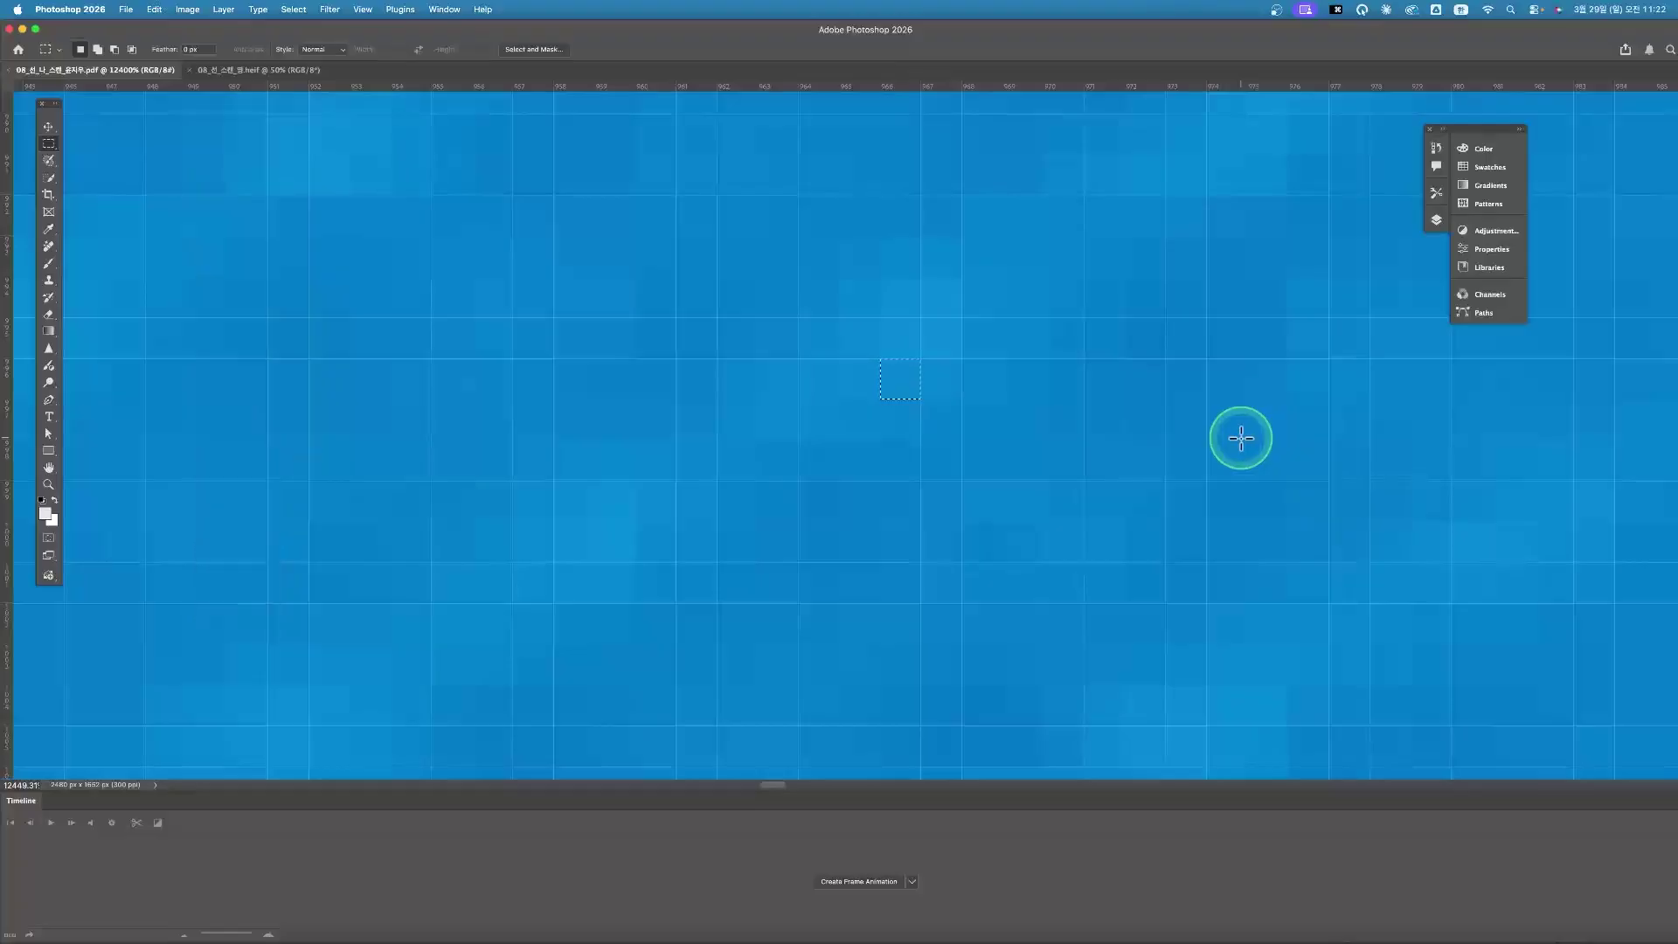
pyautogui.moveTo(594, 284); pyautogui.dragTo(1119, 656)
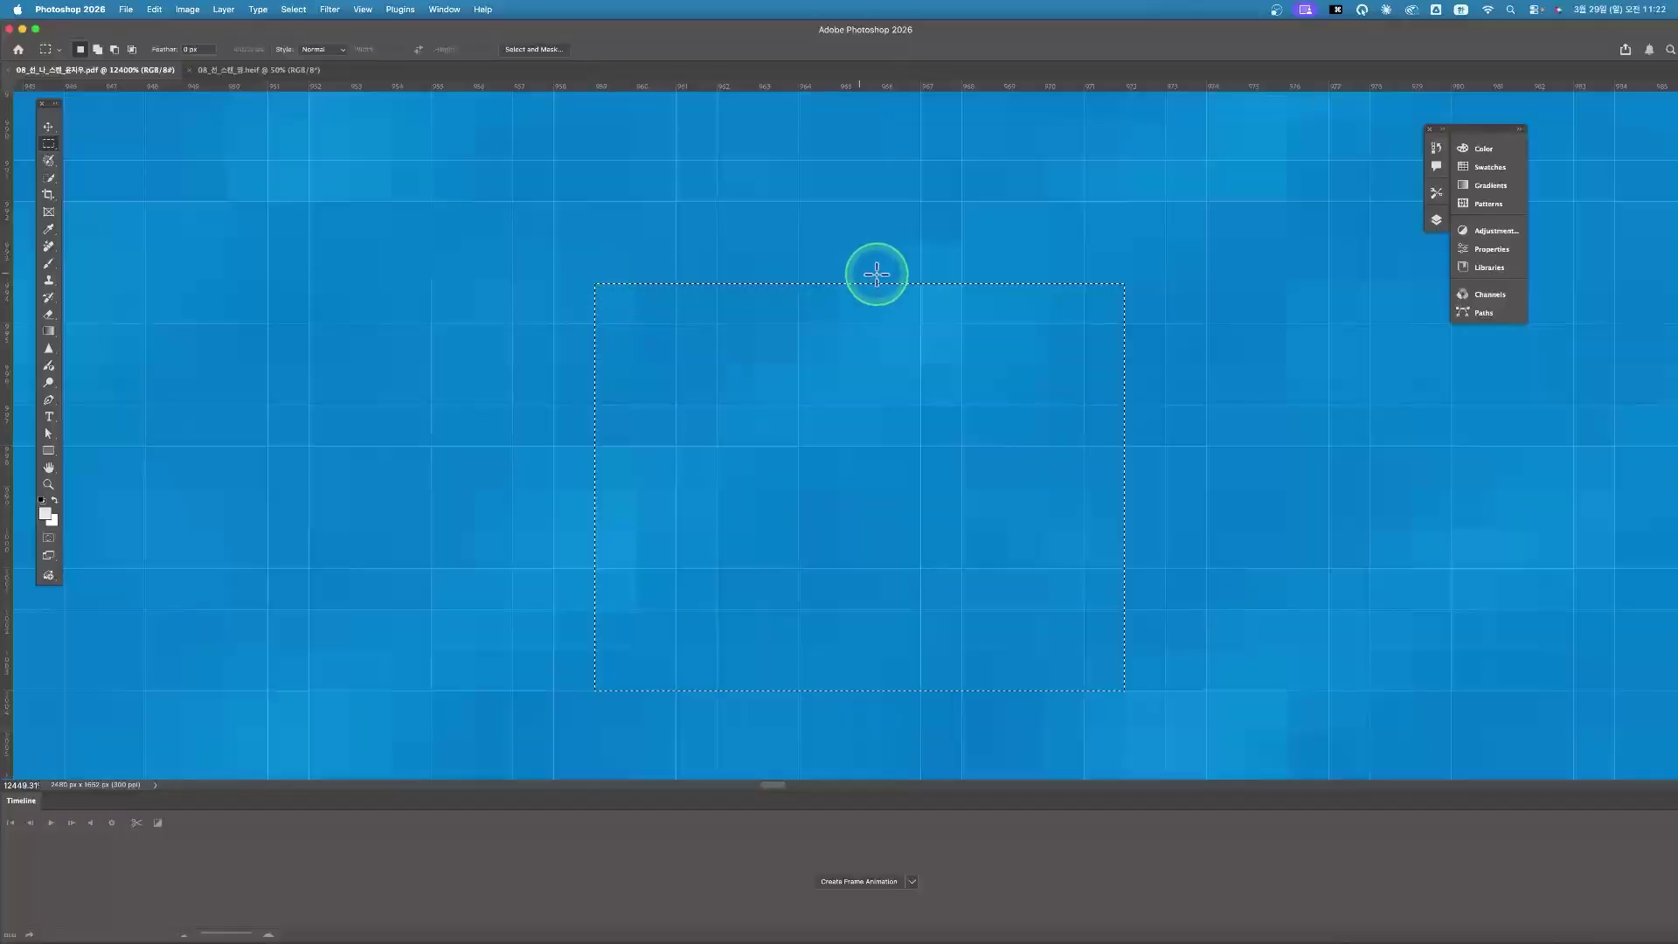
# Draw several rounded freehand selections with the Lasso tool at about 7160% zoom inside the blue area
pyautogui.scroll(-2, 1094, 655)
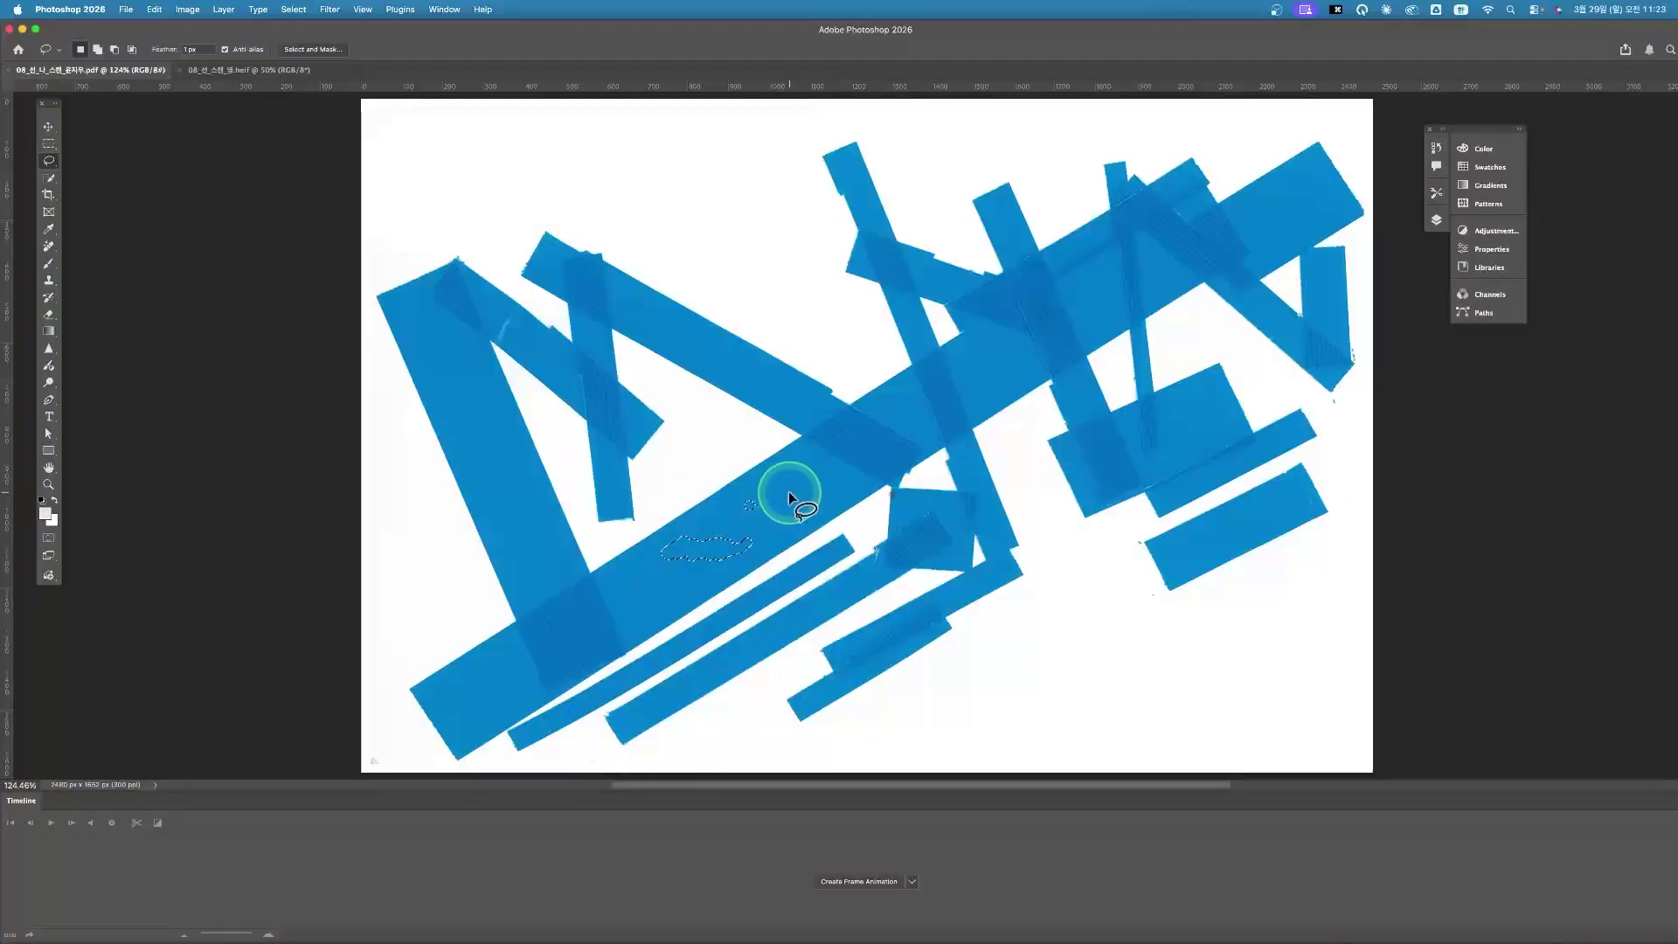
pyautogui.press('super+space')
pyautogui.moveTo(786, 494); pyautogui.dragTo(993, 565)
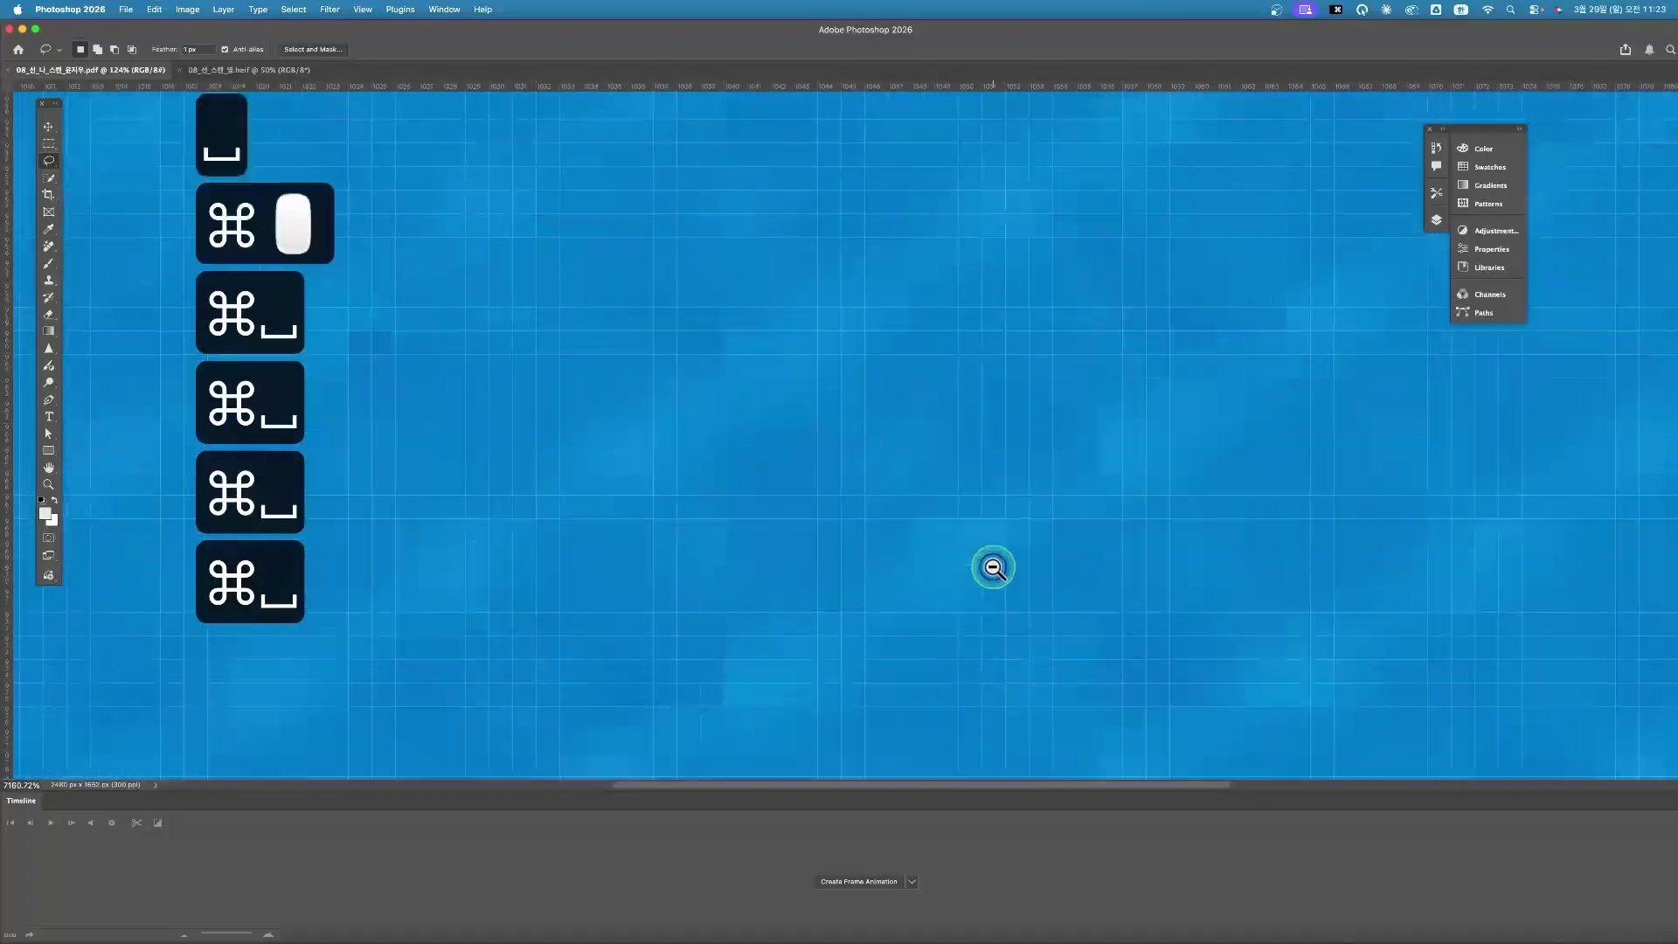
pyautogui.moveTo(700, 487)
pyautogui.mouseDown()
pyautogui.moveTo(708, 255)
pyautogui.moveTo(632, 438)
pyautogui.mouseUp()
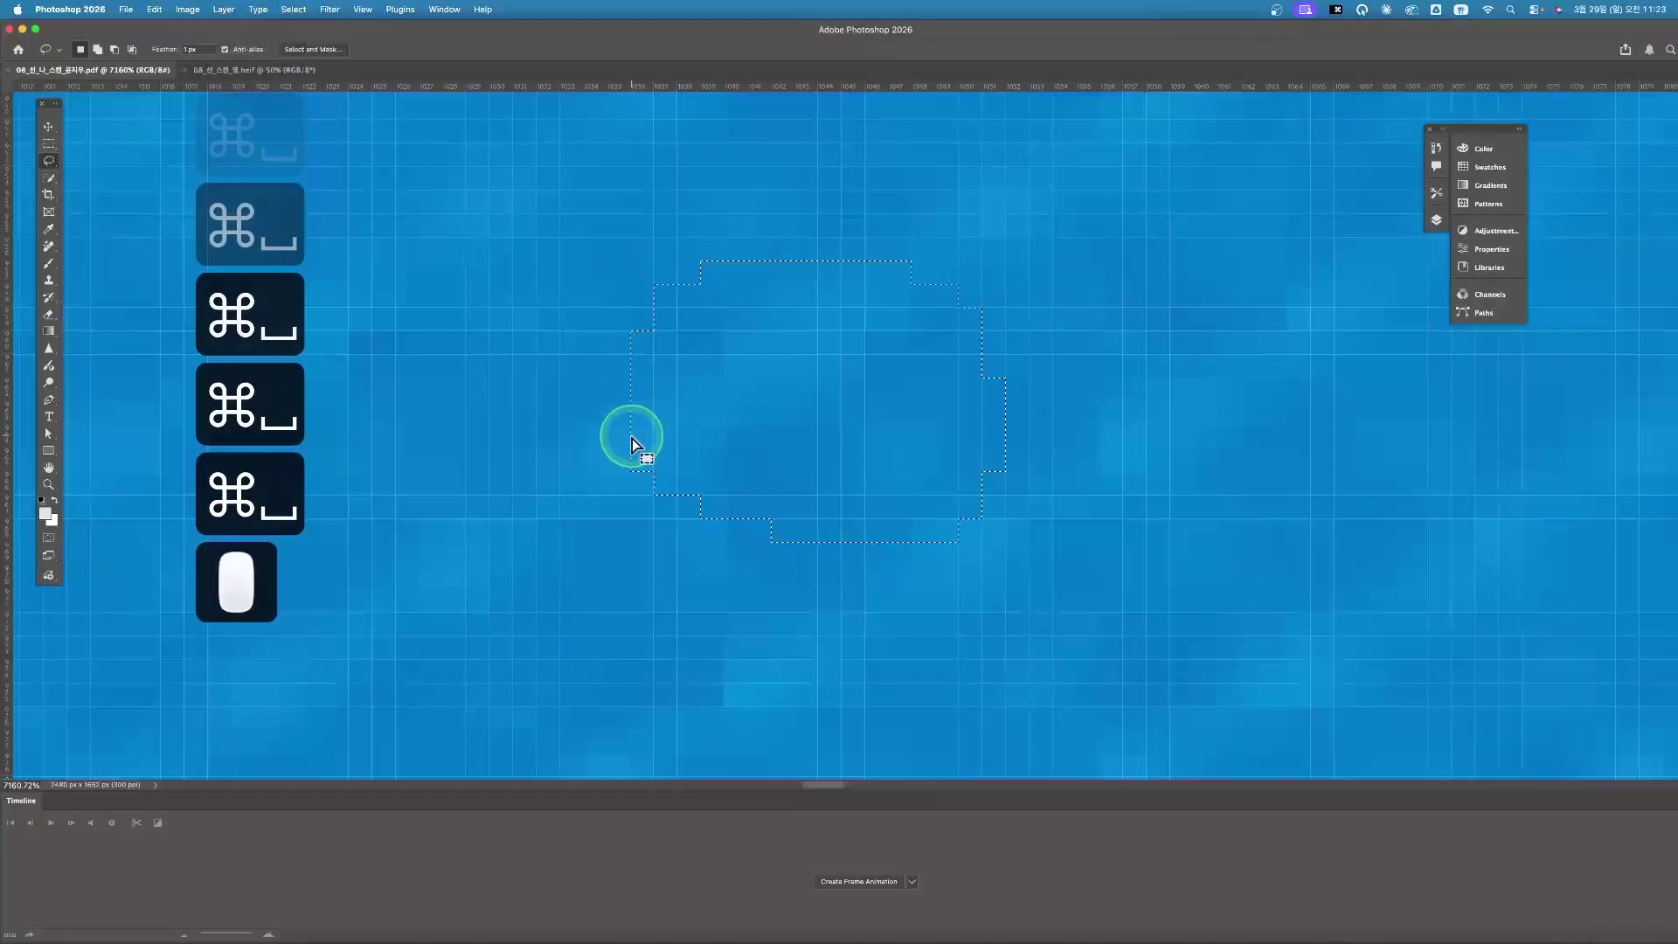
pyautogui.moveTo(1046, 407)
pyautogui.mouseDown()
pyautogui.moveTo(1359, 314)
pyautogui.moveTo(1101, 567)
pyautogui.moveTo(1059, 353)
pyautogui.mouseUp()
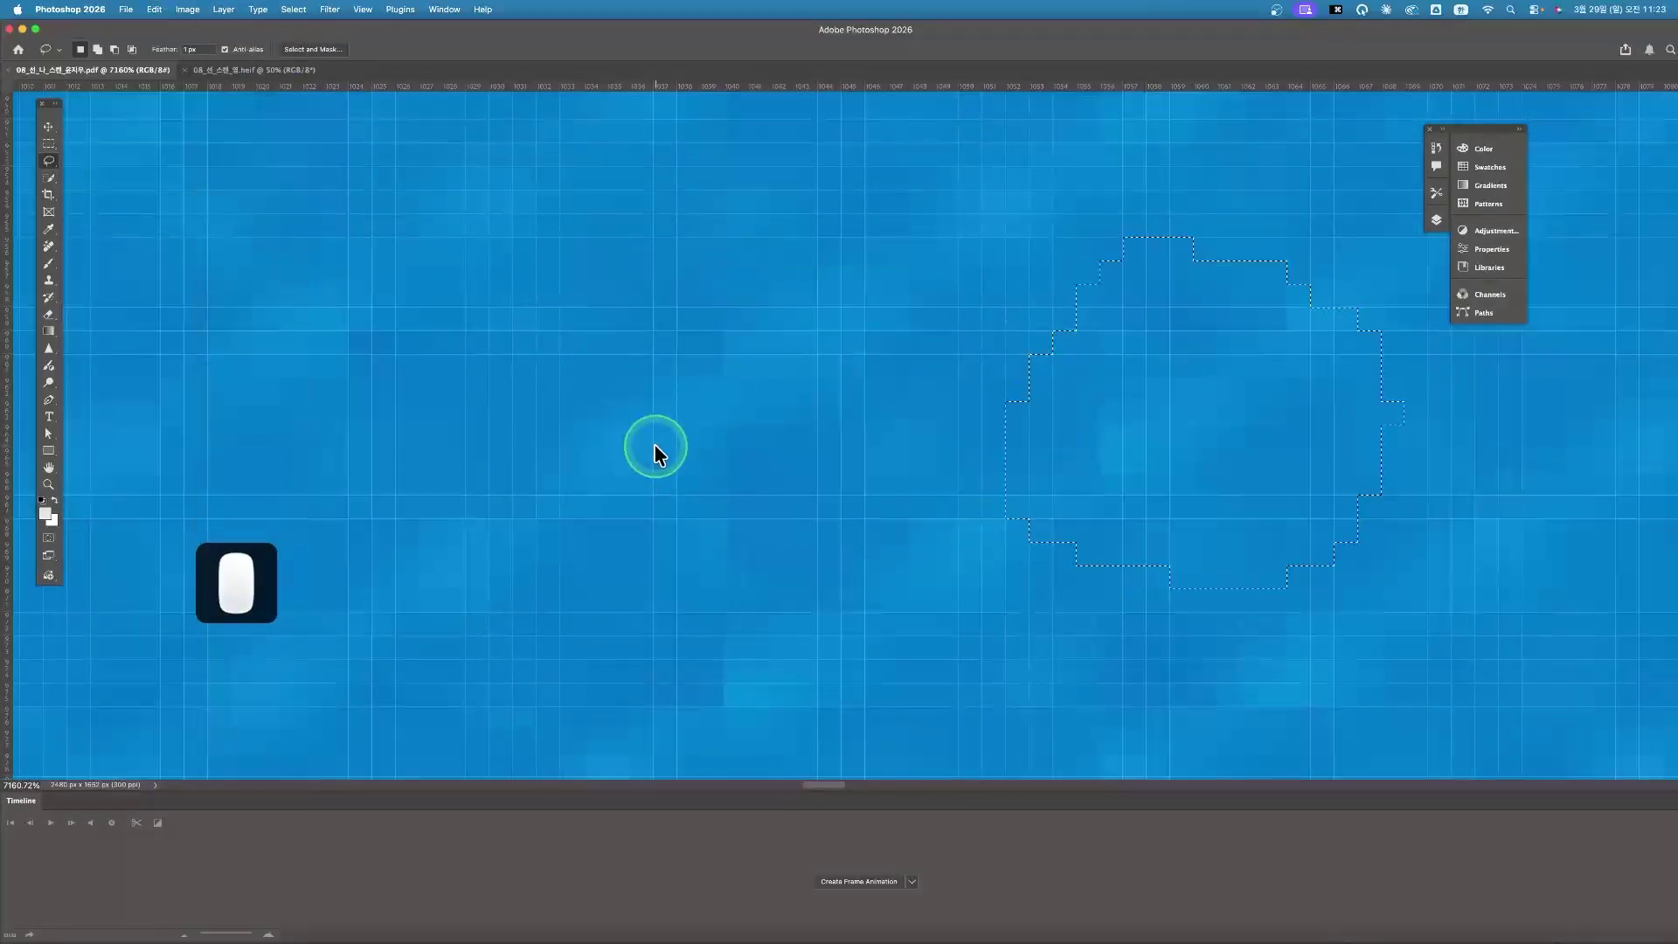
pyautogui.moveTo(425, 437)
pyautogui.mouseDown()
pyautogui.moveTo(536, 240)
pyautogui.moveTo(513, 521)
pyautogui.mouseUp()
pyautogui.moveTo(513, 521); pyautogui.dragTo(455, 428)
pyautogui.click(579, 359)
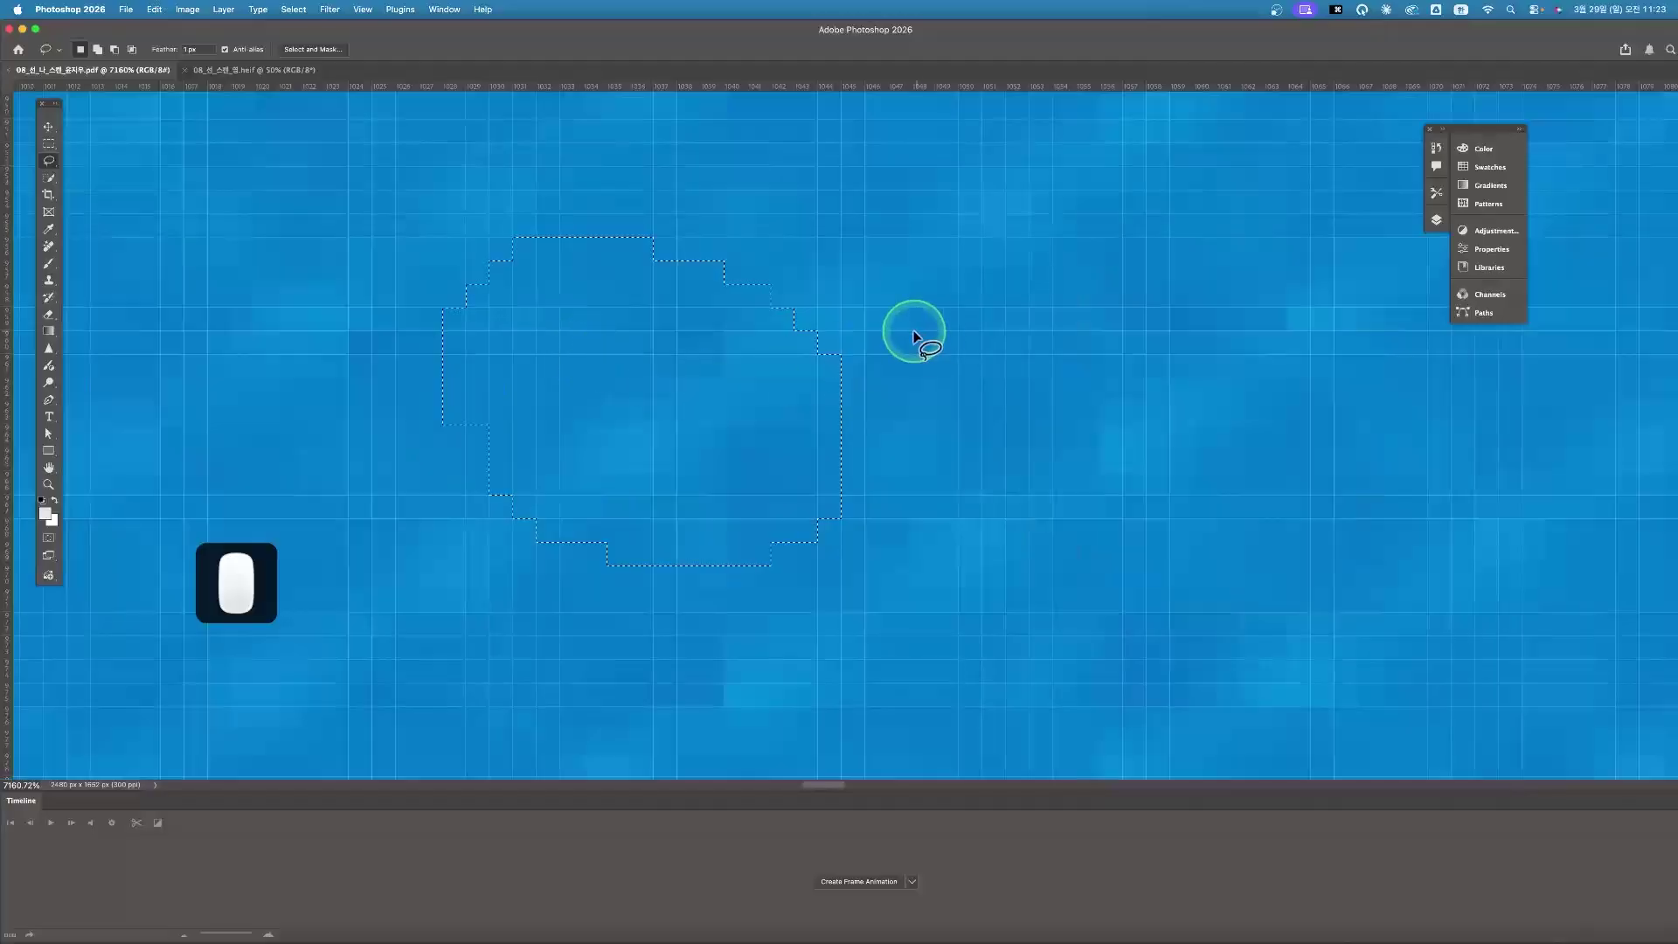
pyautogui.moveTo(914, 333)
pyautogui.mouseDown()
pyautogui.moveTo(1022, 623)
pyautogui.moveTo(900, 330)
pyautogui.mouseUp()
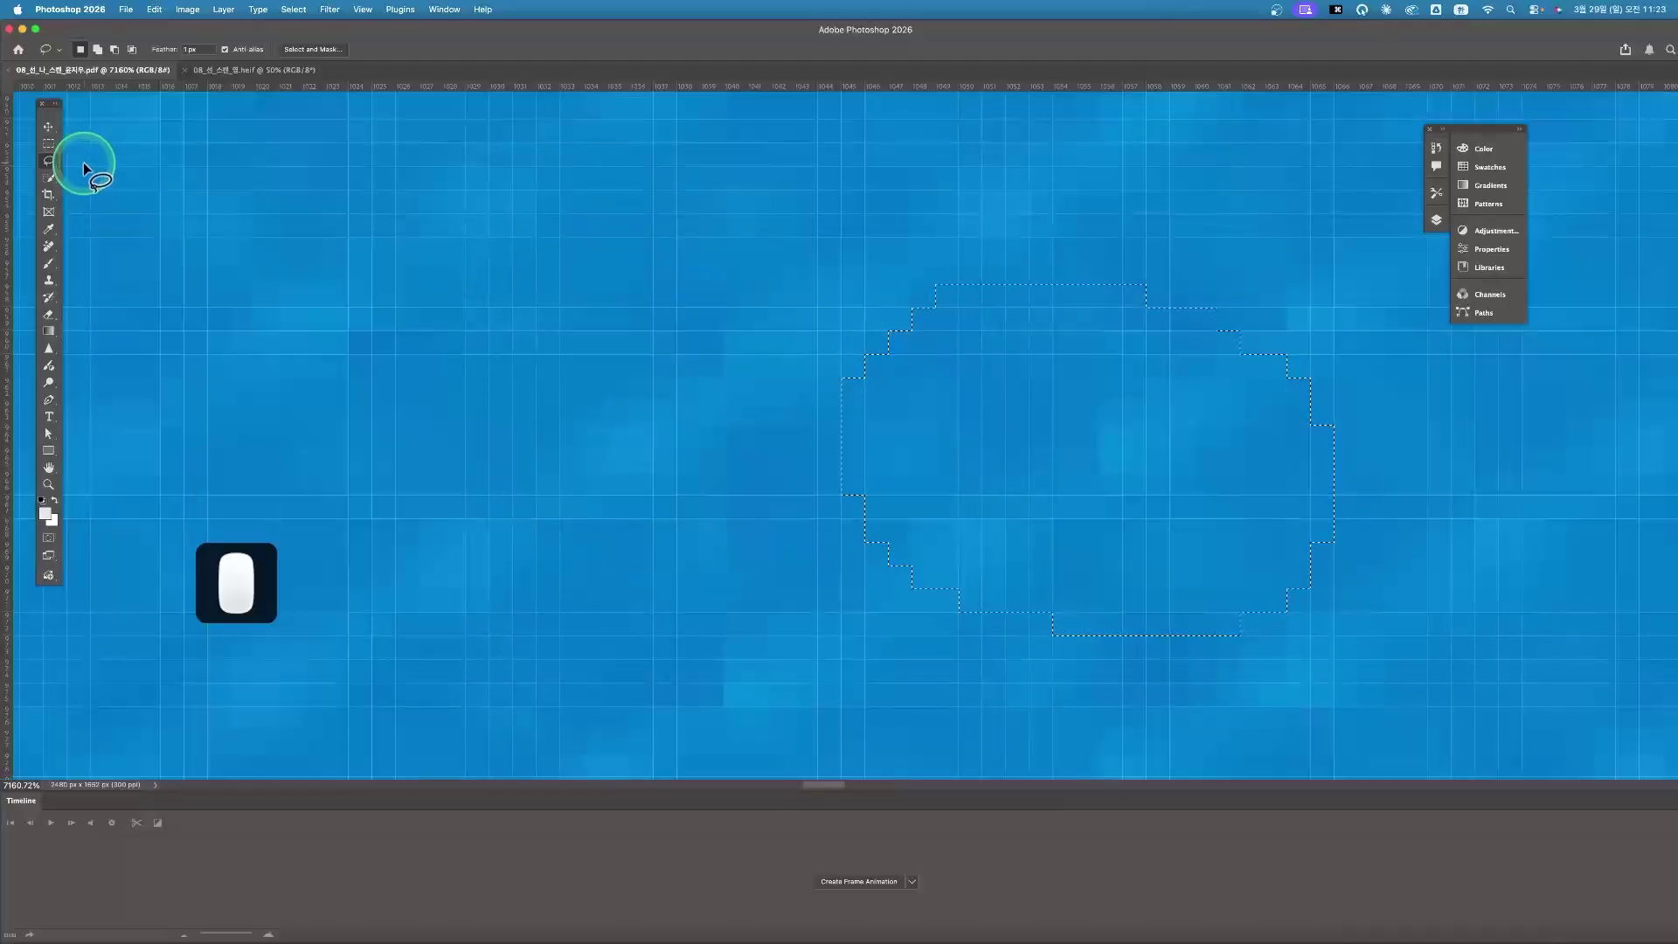
# Draw a rectangular selection with the Rectangular Marquee tool, then replace it with a round one using the Elliptical Marquee tool
pyautogui.click(49, 142)
pyautogui.moveTo(446, 253)
pyautogui.mouseDown()
pyautogui.moveTo(761, 620)
pyautogui.moveTo(955, 642)
pyautogui.moveTo(959, 658)
pyautogui.mouseUp()
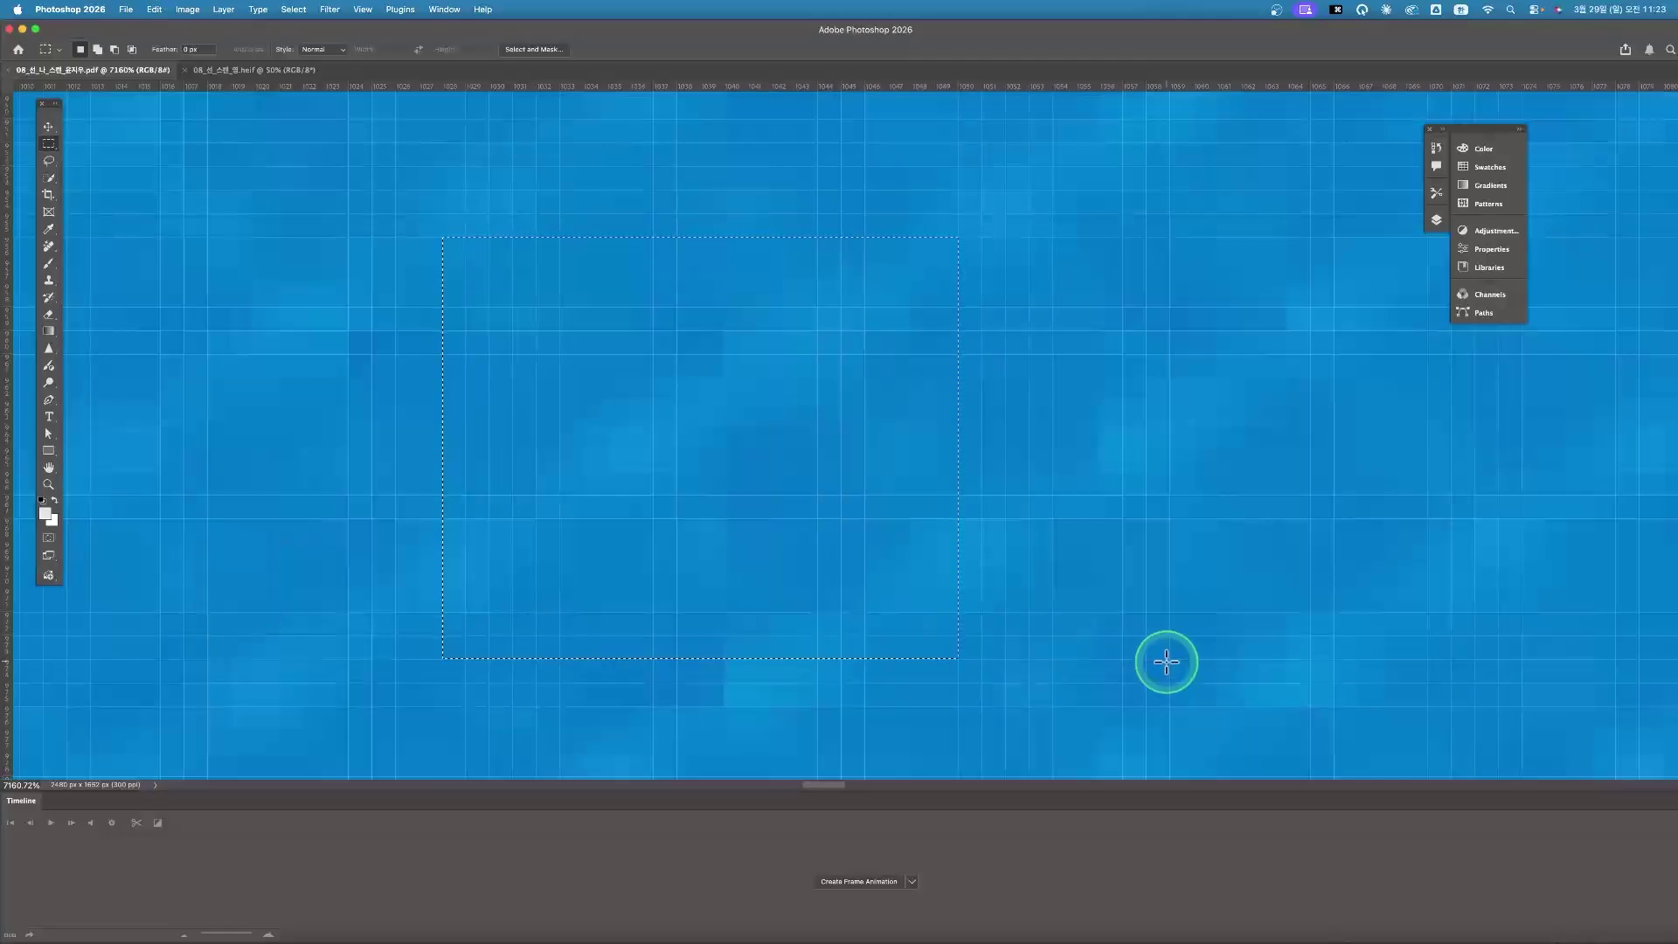
pyautogui.click(47, 143)
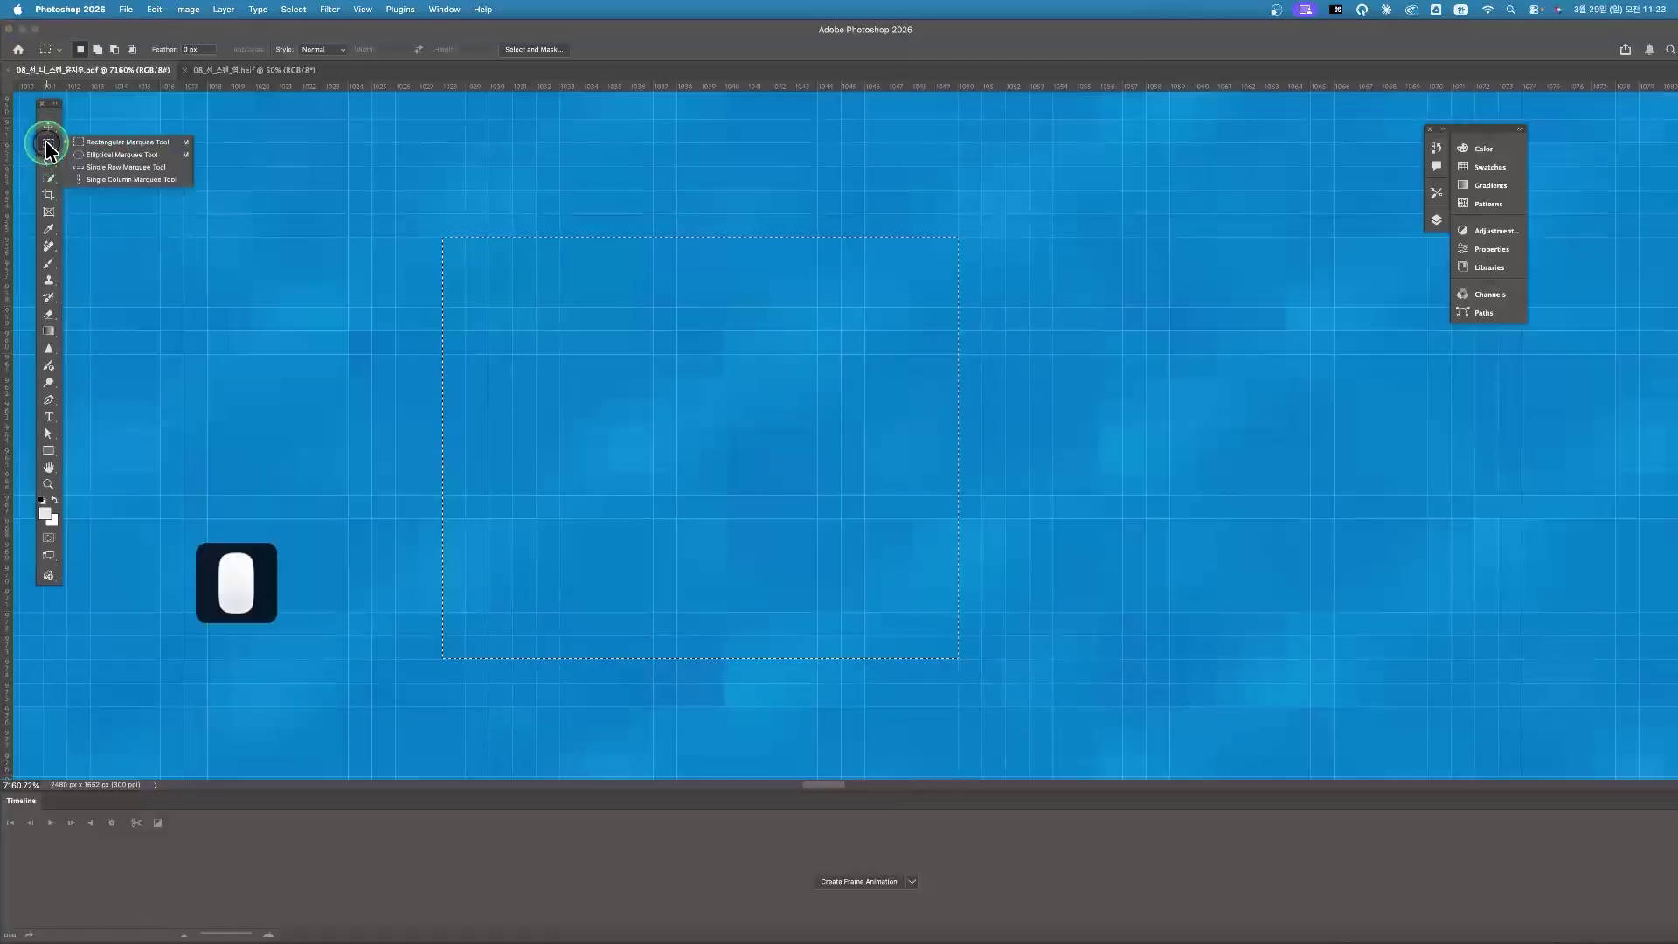
pyautogui.click(106, 155)
pyautogui.moveTo(310, 255); pyautogui.dragTo(738, 644)
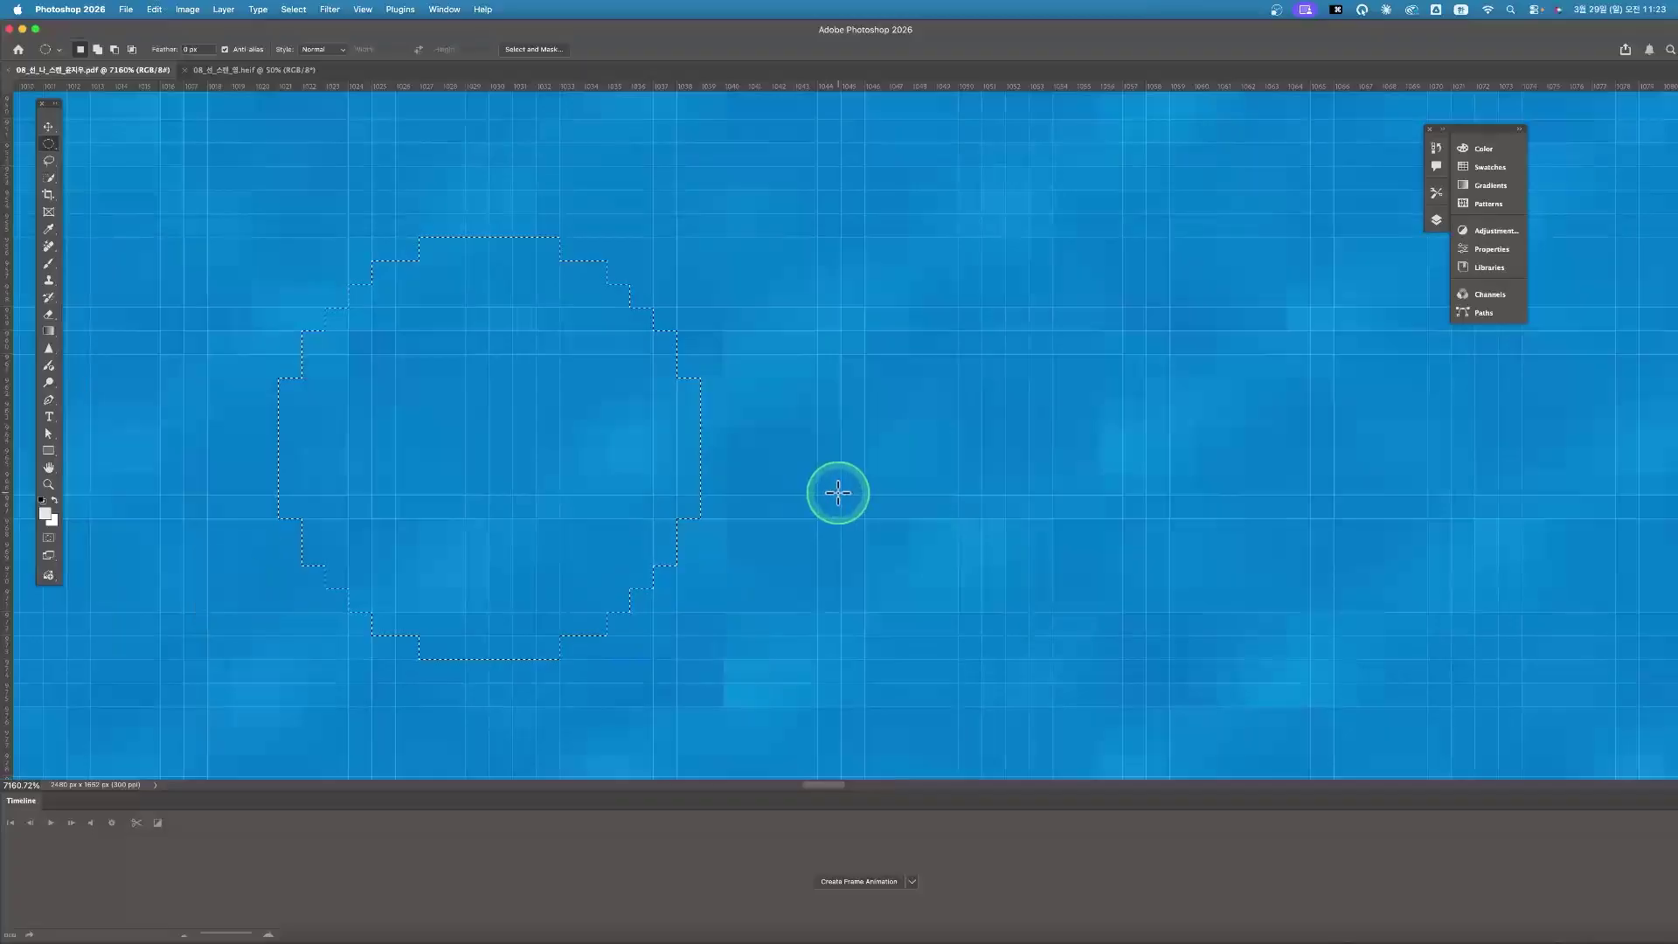
# Review the marquee tool variants, activate the Single Row Marquee tool, and switch back to the Rectangular Marquee tool
pyautogui.click(50, 147)
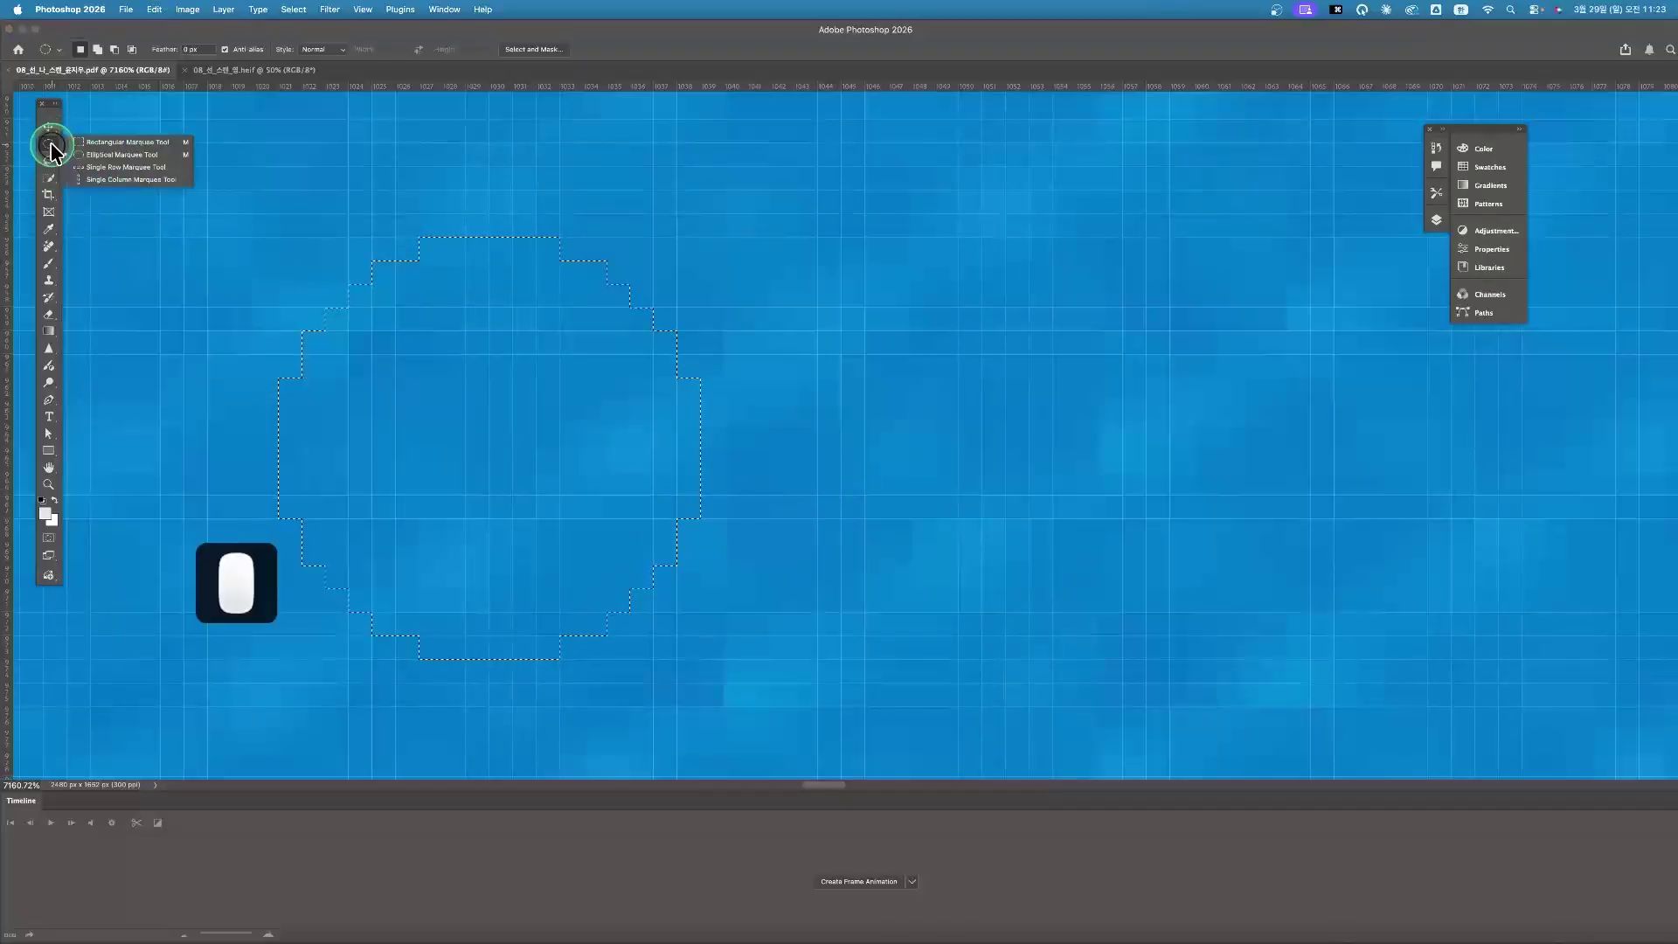
pyautogui.click(53, 148)
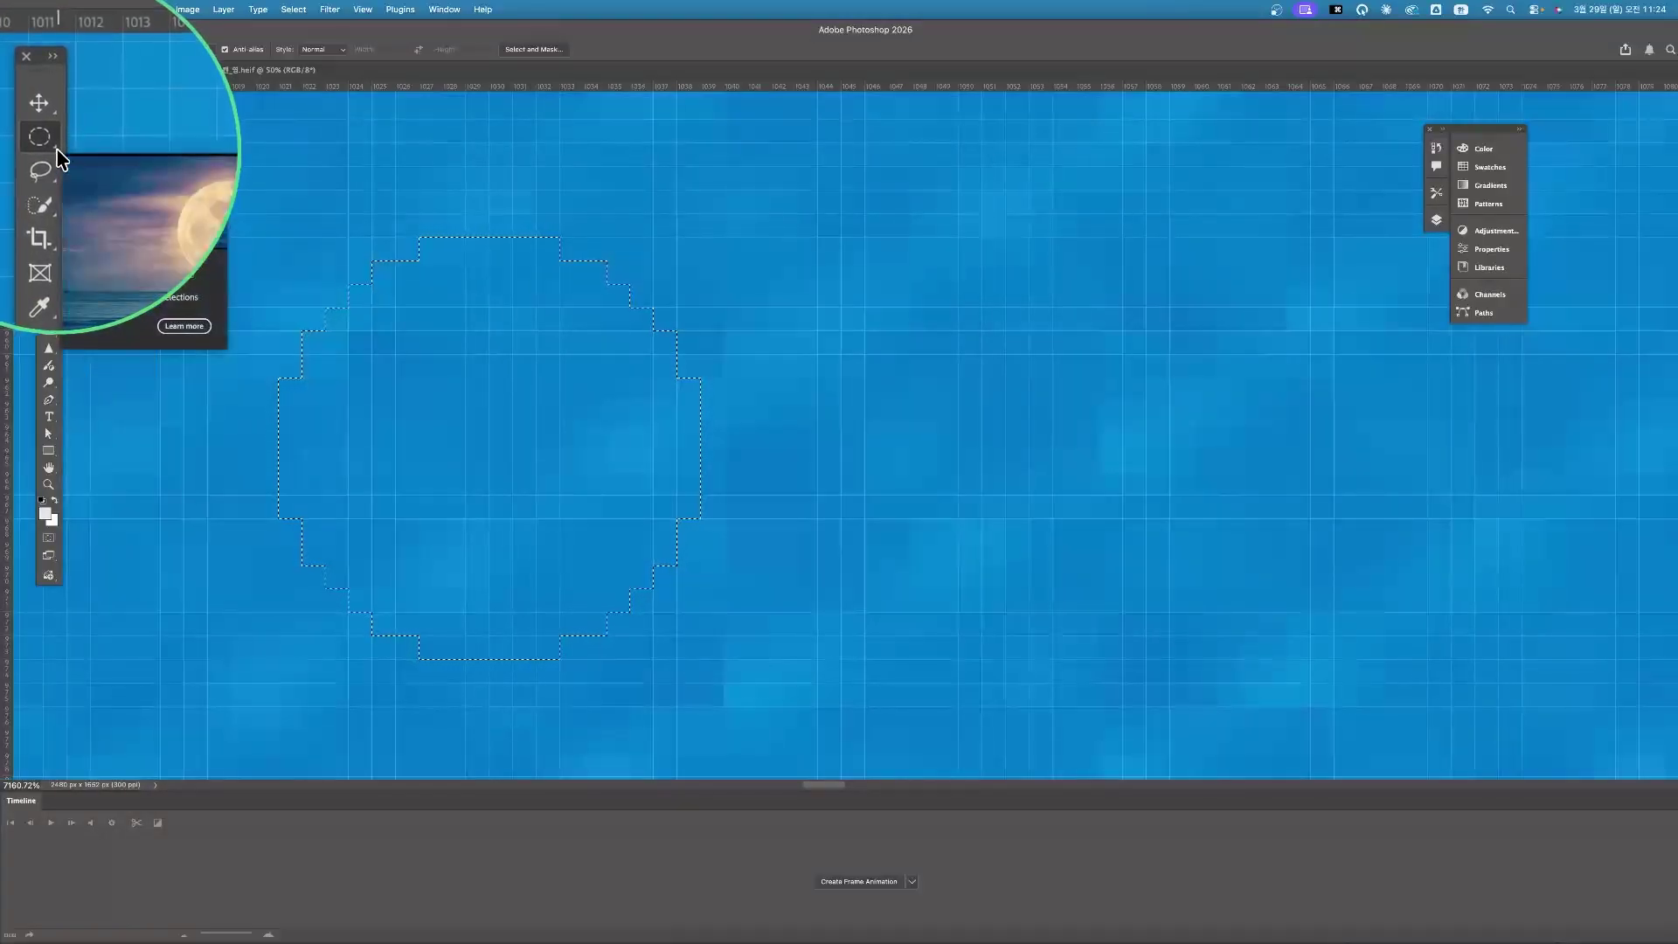
pyautogui.click(52, 146)
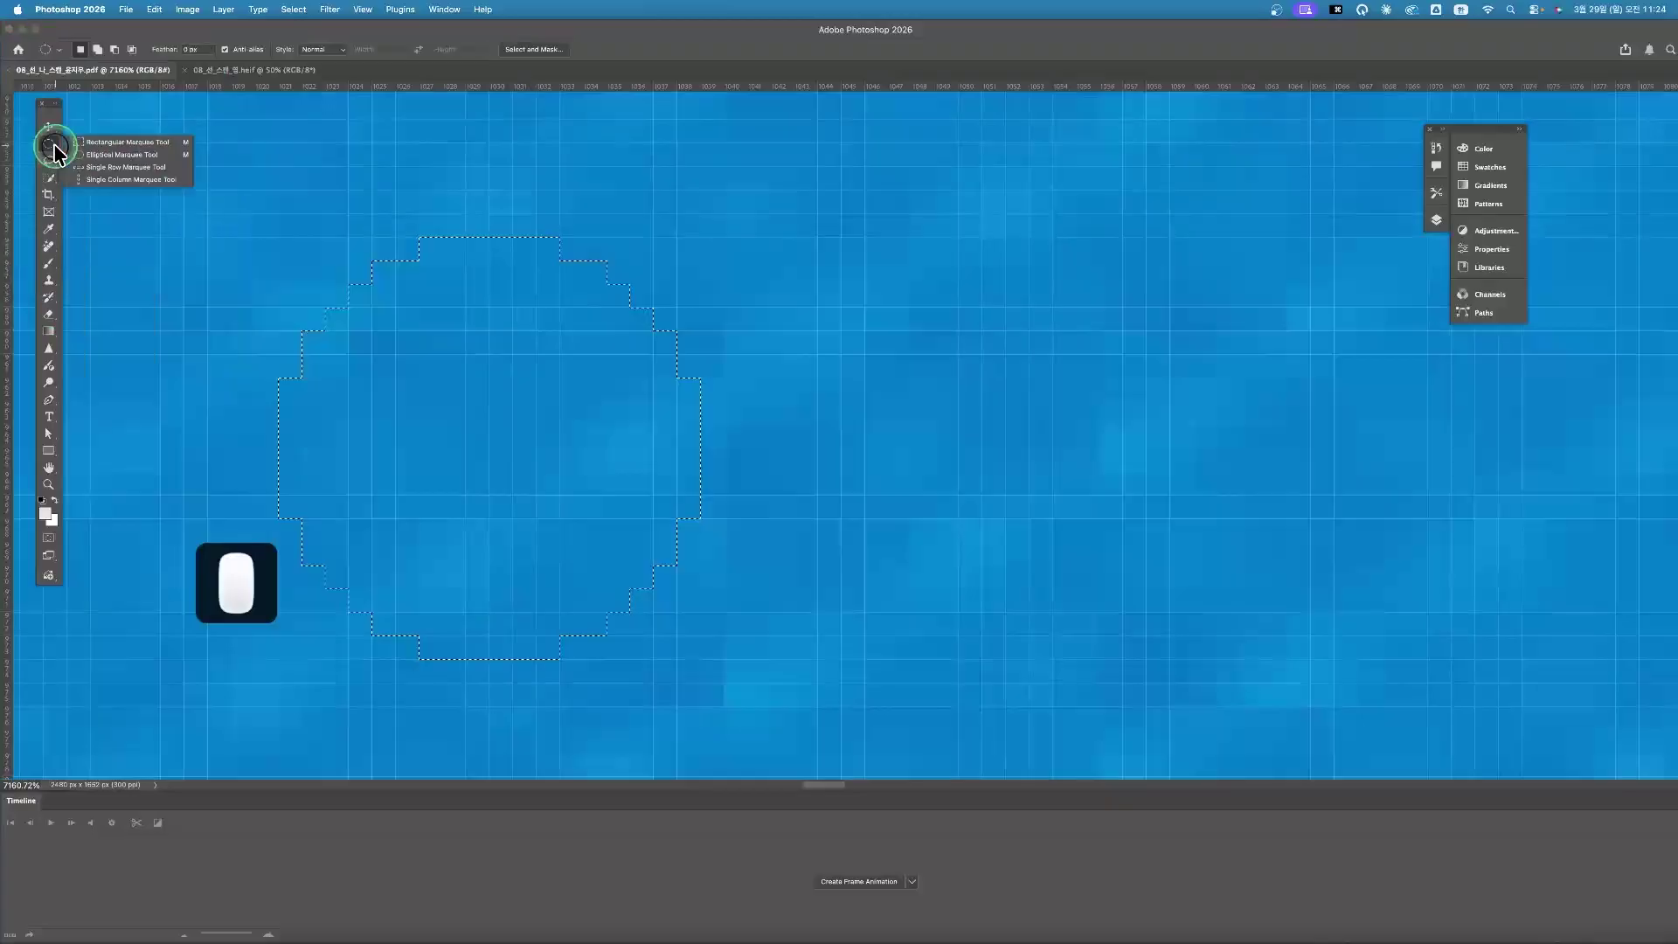
pyautogui.click(90, 167)
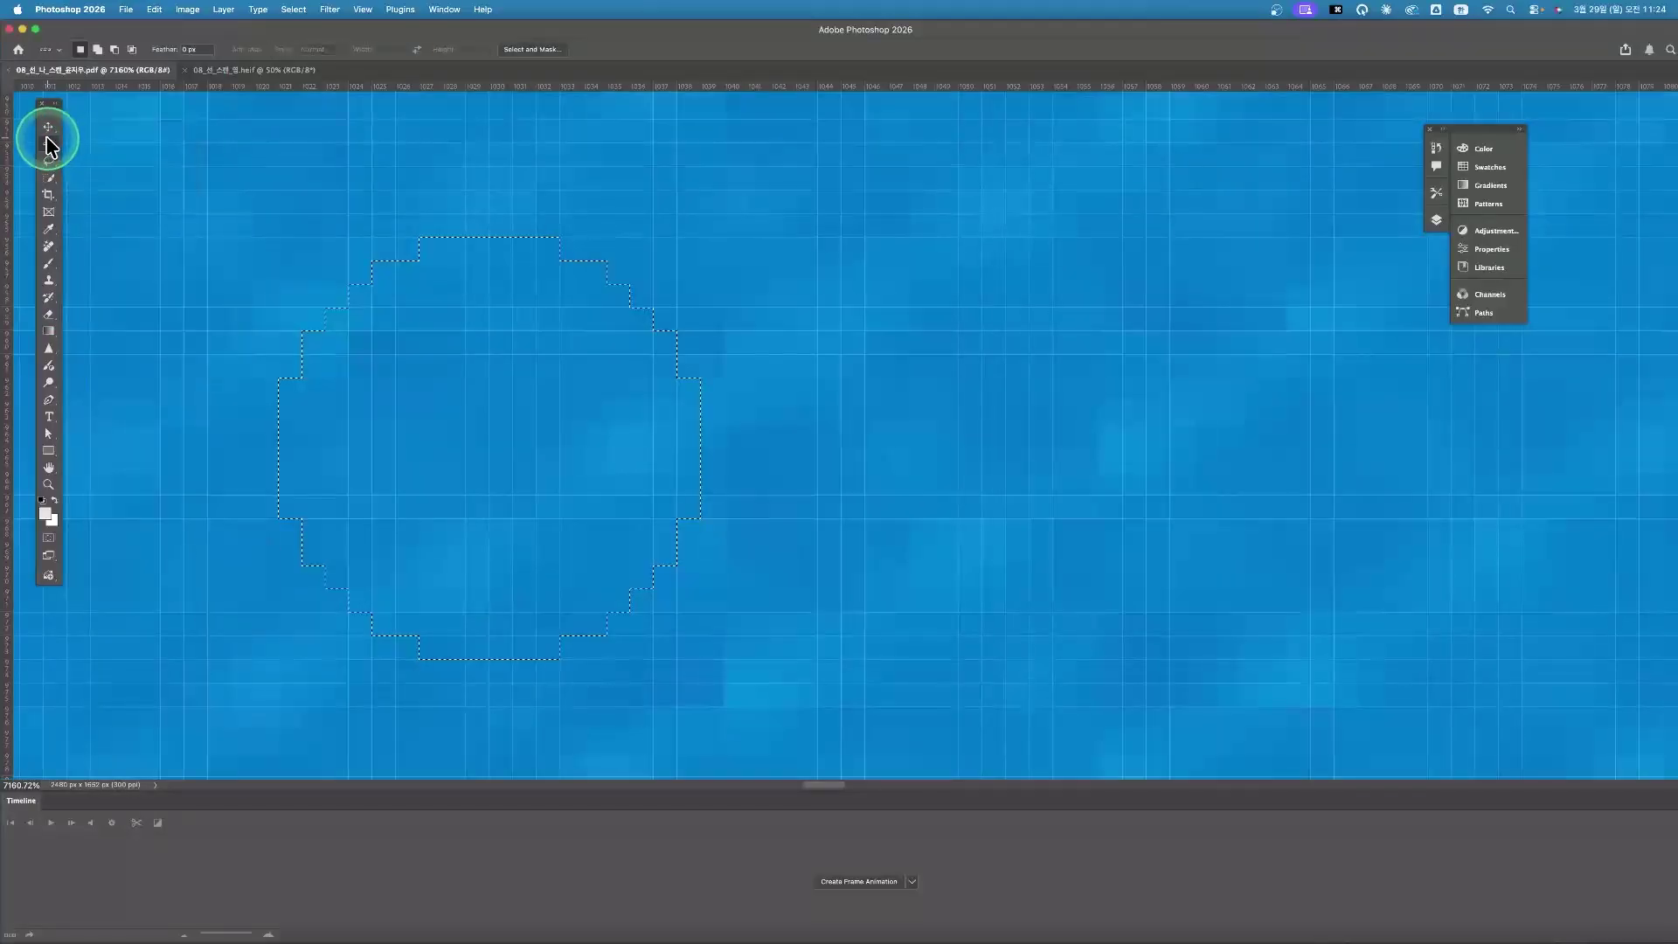
pyautogui.click(49, 144)
pyautogui.click(107, 143)
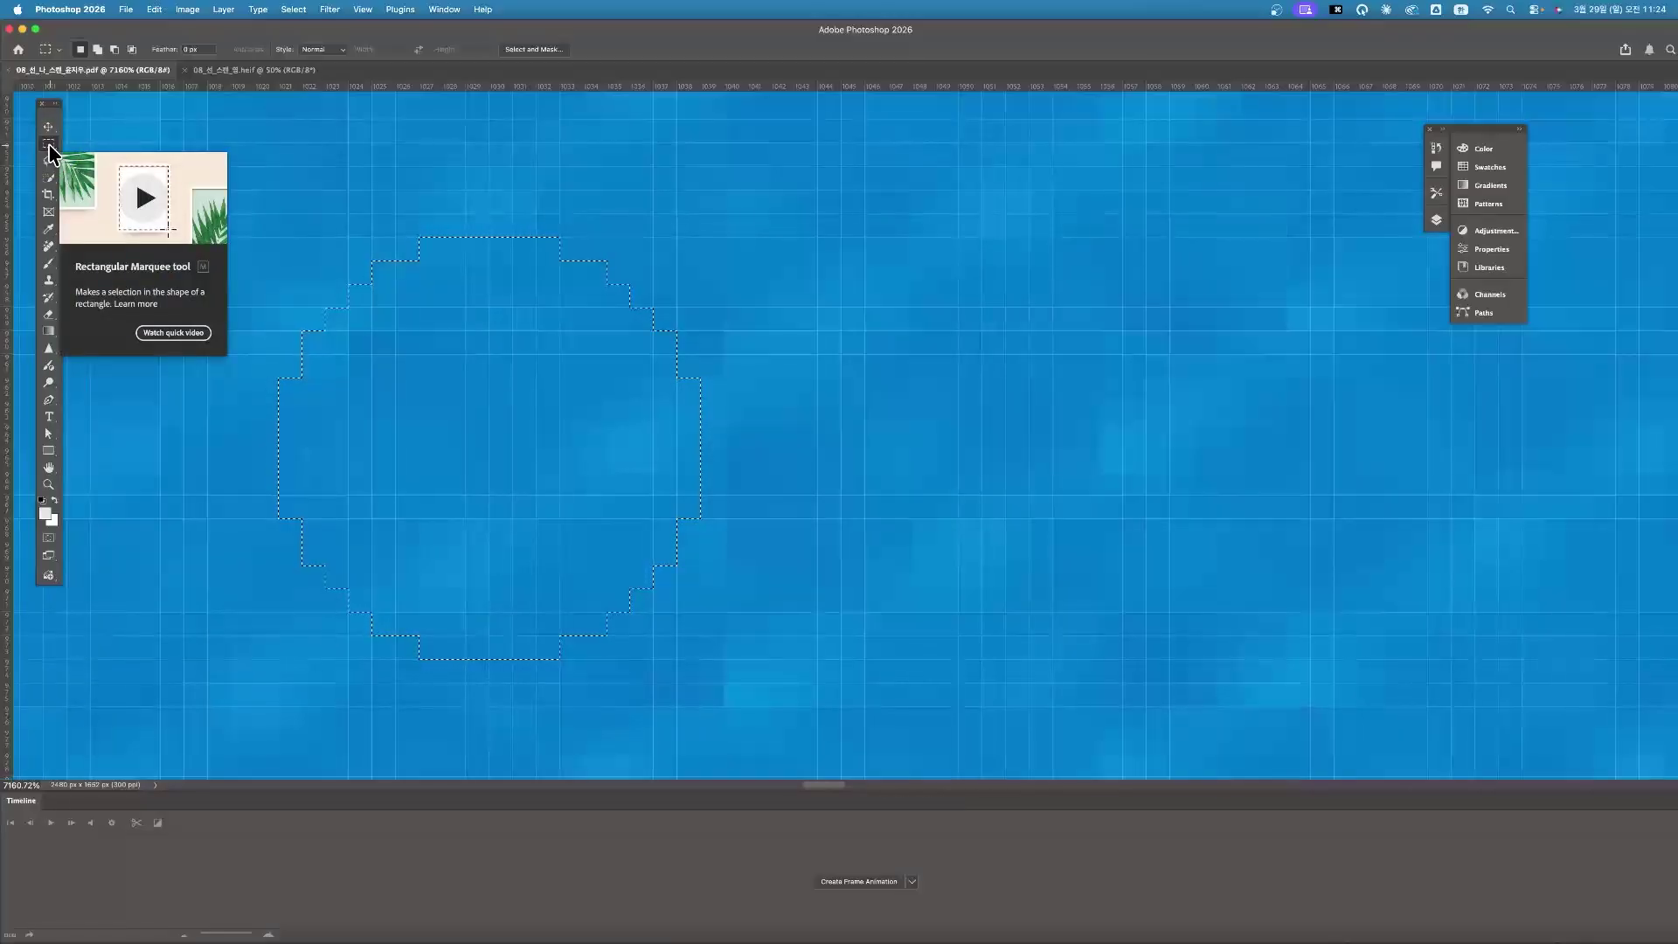
# Watch the Rectangular Marquee tool's quick video, close it, and view the descriptions of the neighbouring tools such as Crop
pyautogui.click(95, 171)
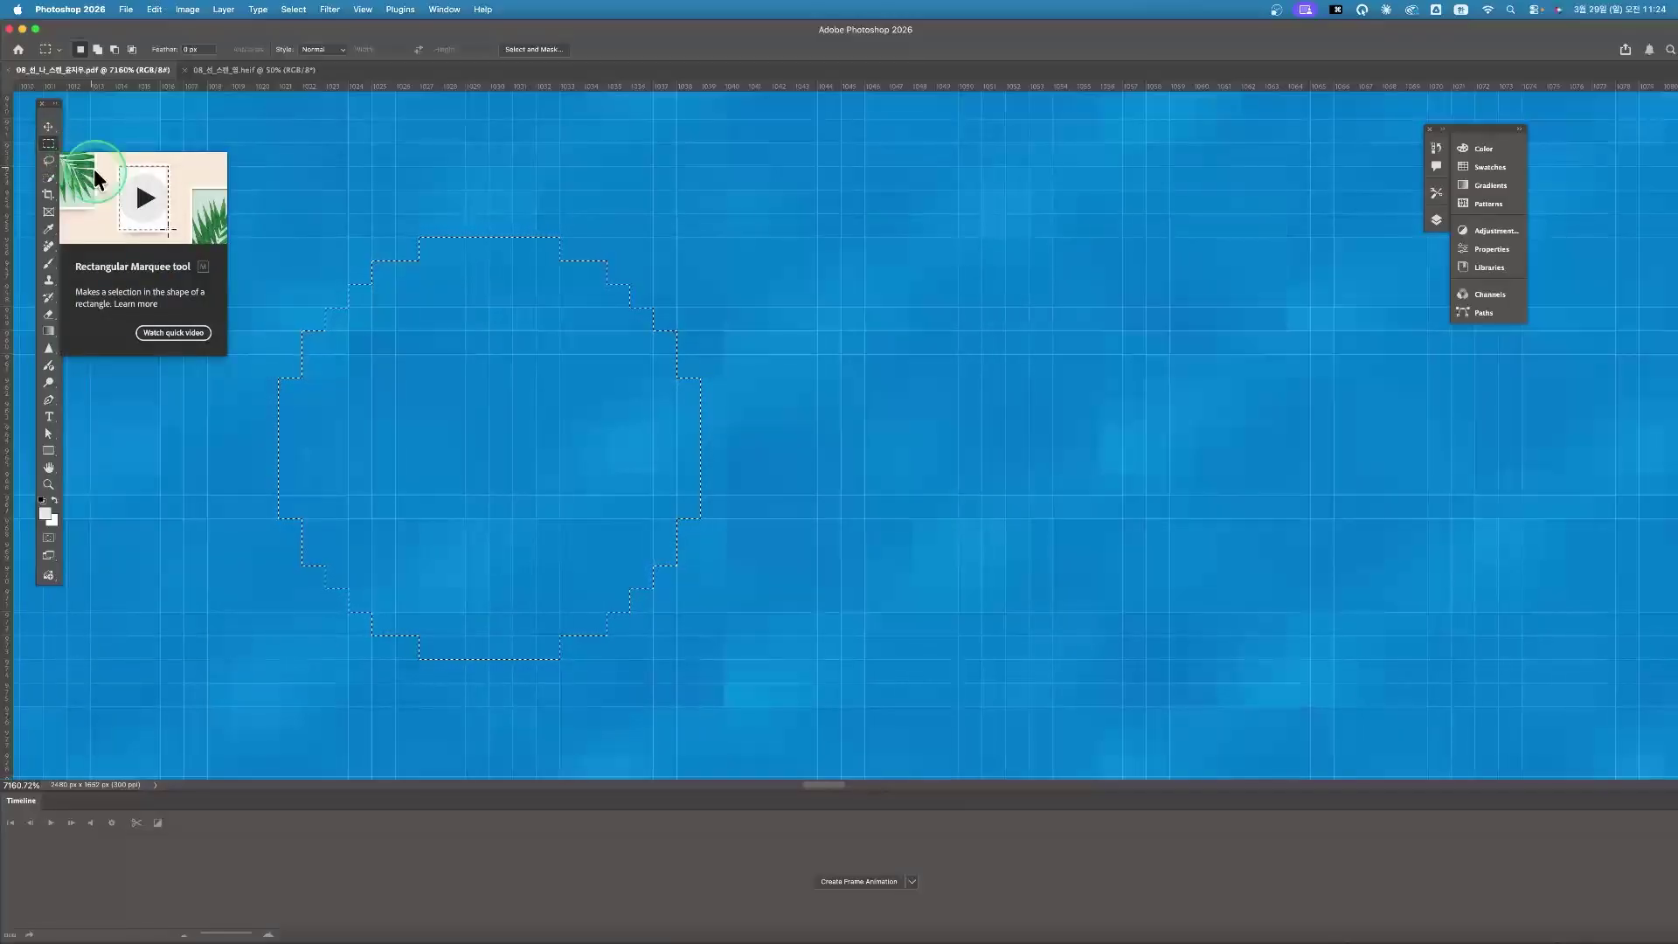
pyautogui.click(144, 199)
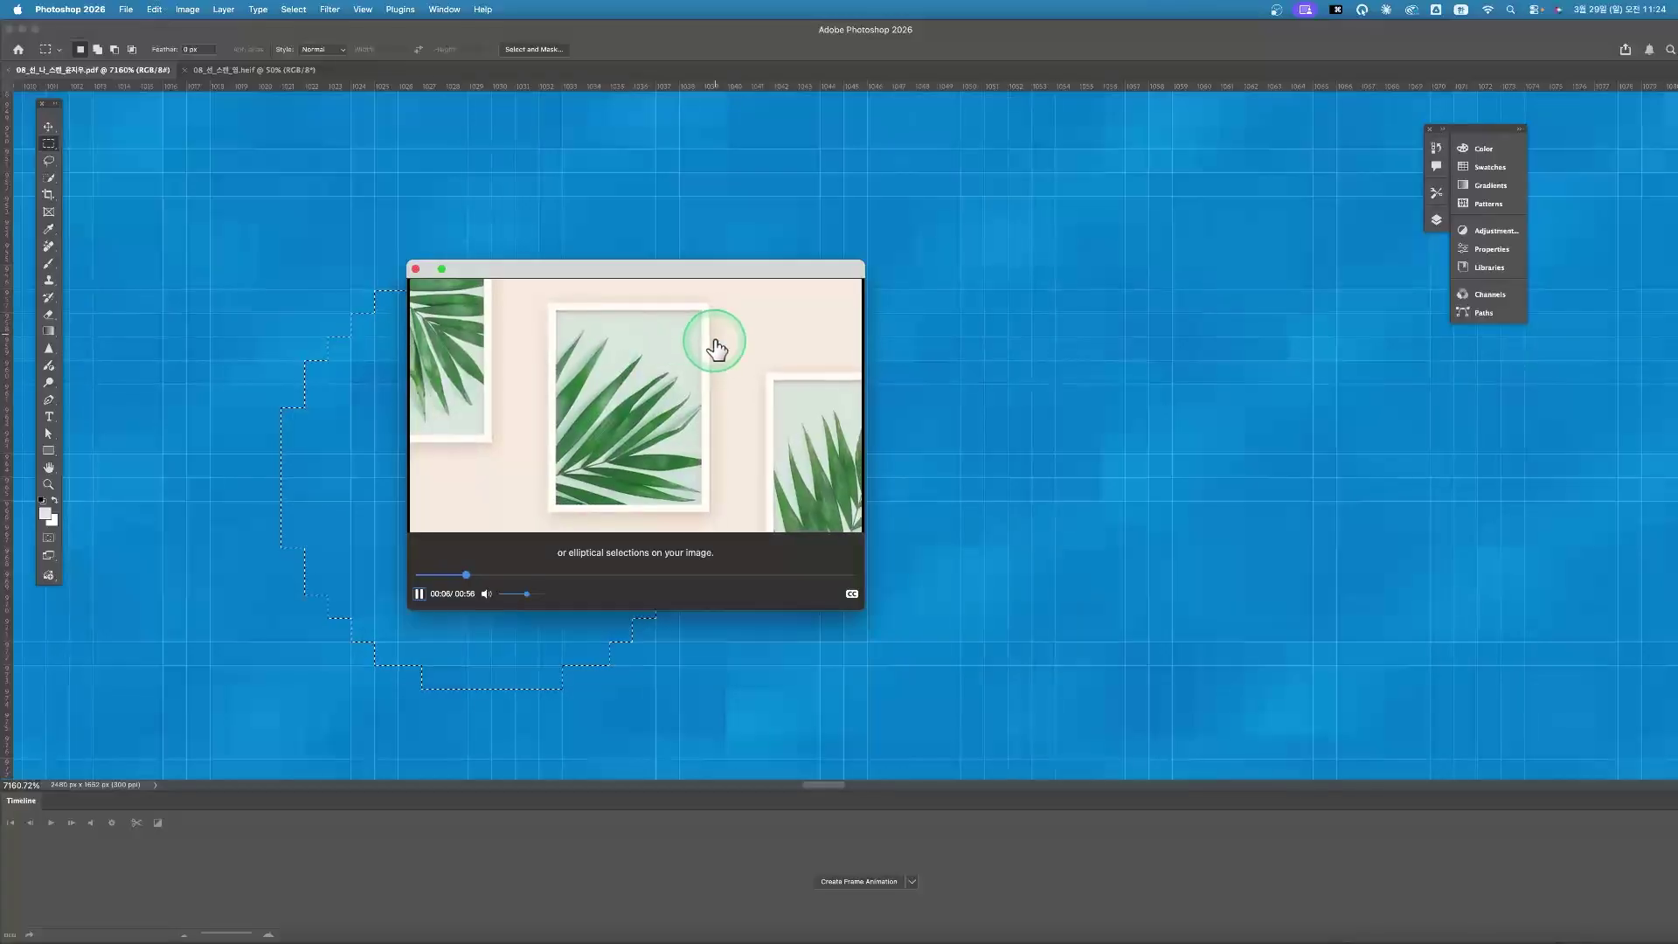
pyautogui.click(416, 269)
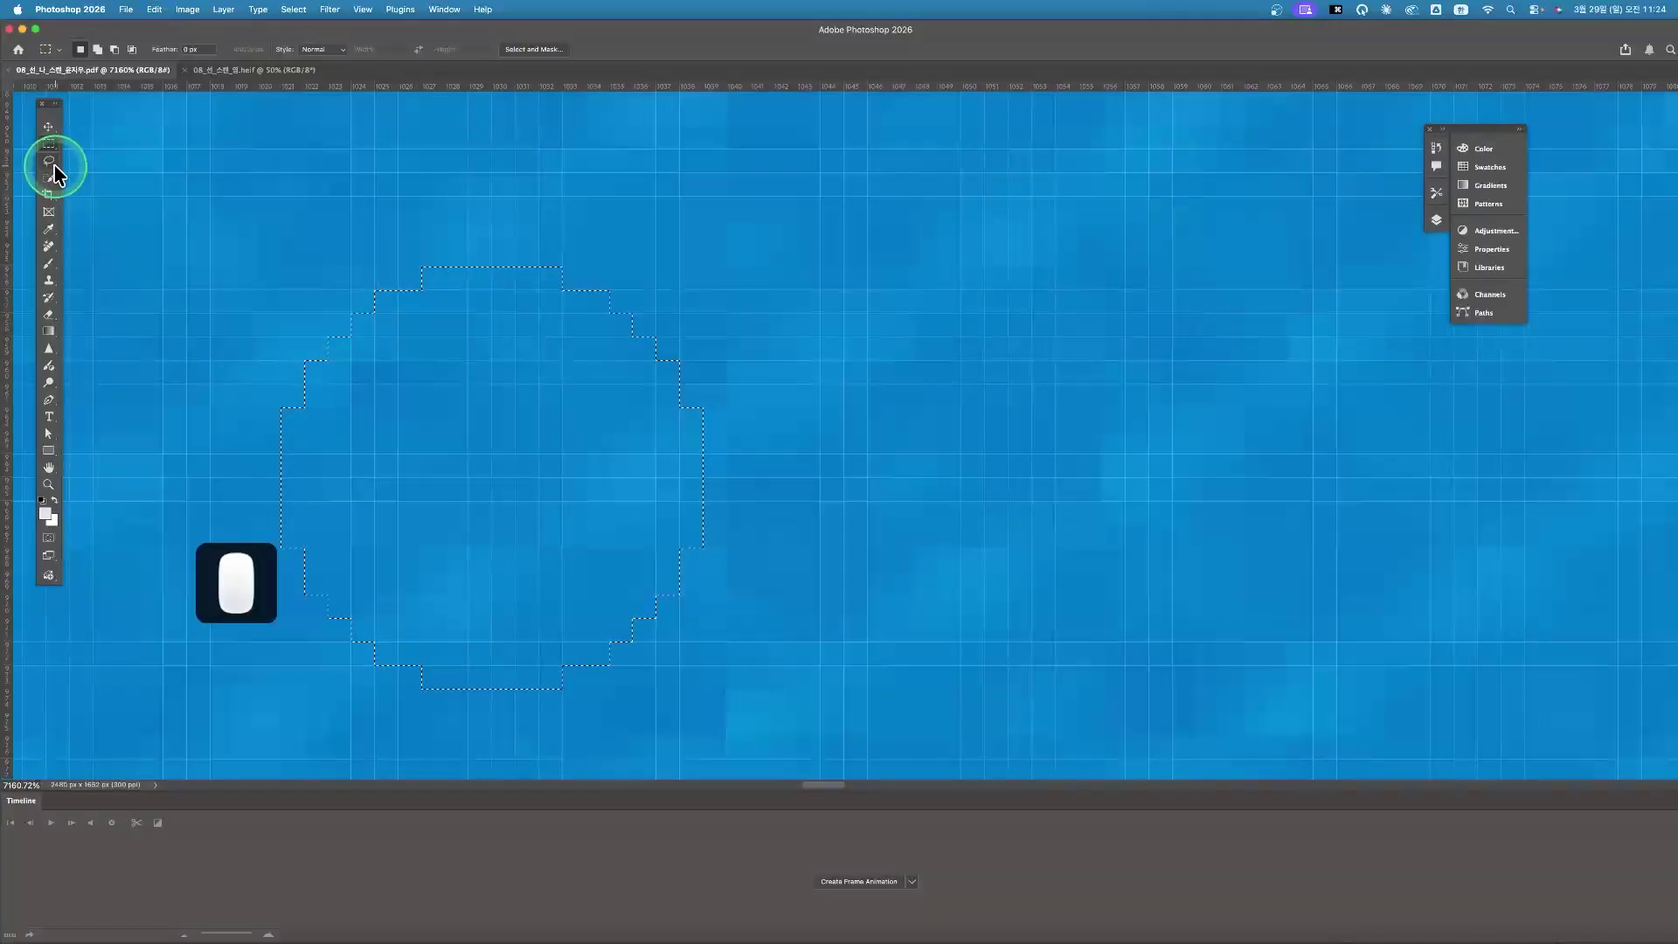
pyautogui.moveTo(54, 166)
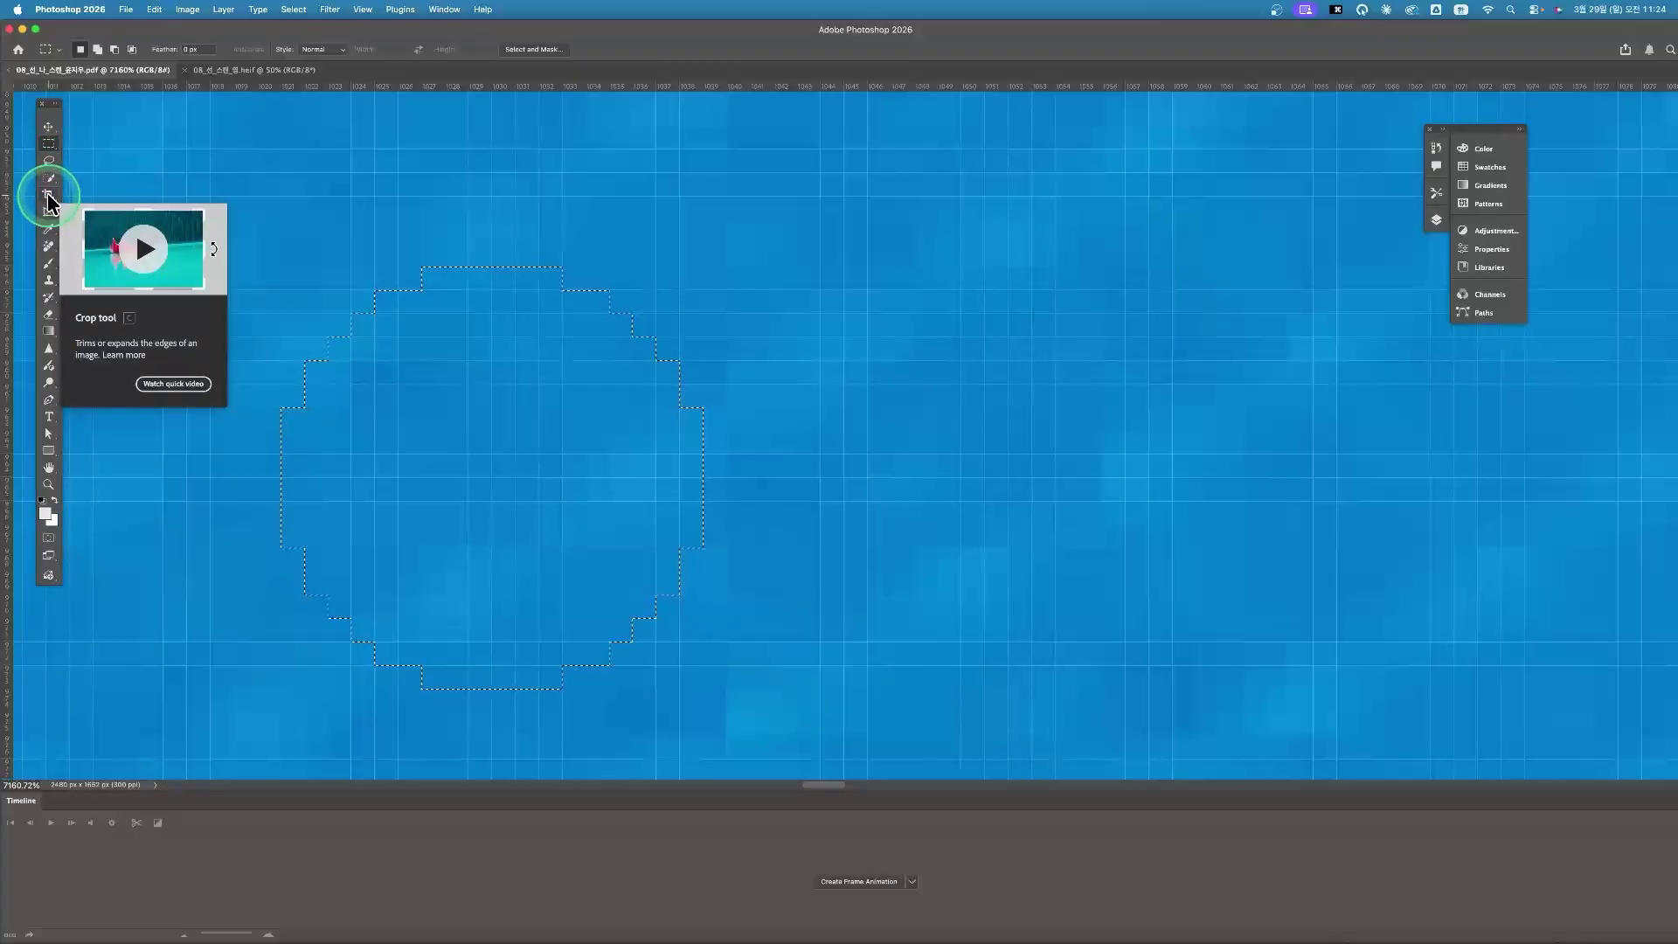
# Clear the elliptical selection and switch to Chrome showing the scanned blue-strip drawing in Google Drive
pyautogui.click(644, 278)
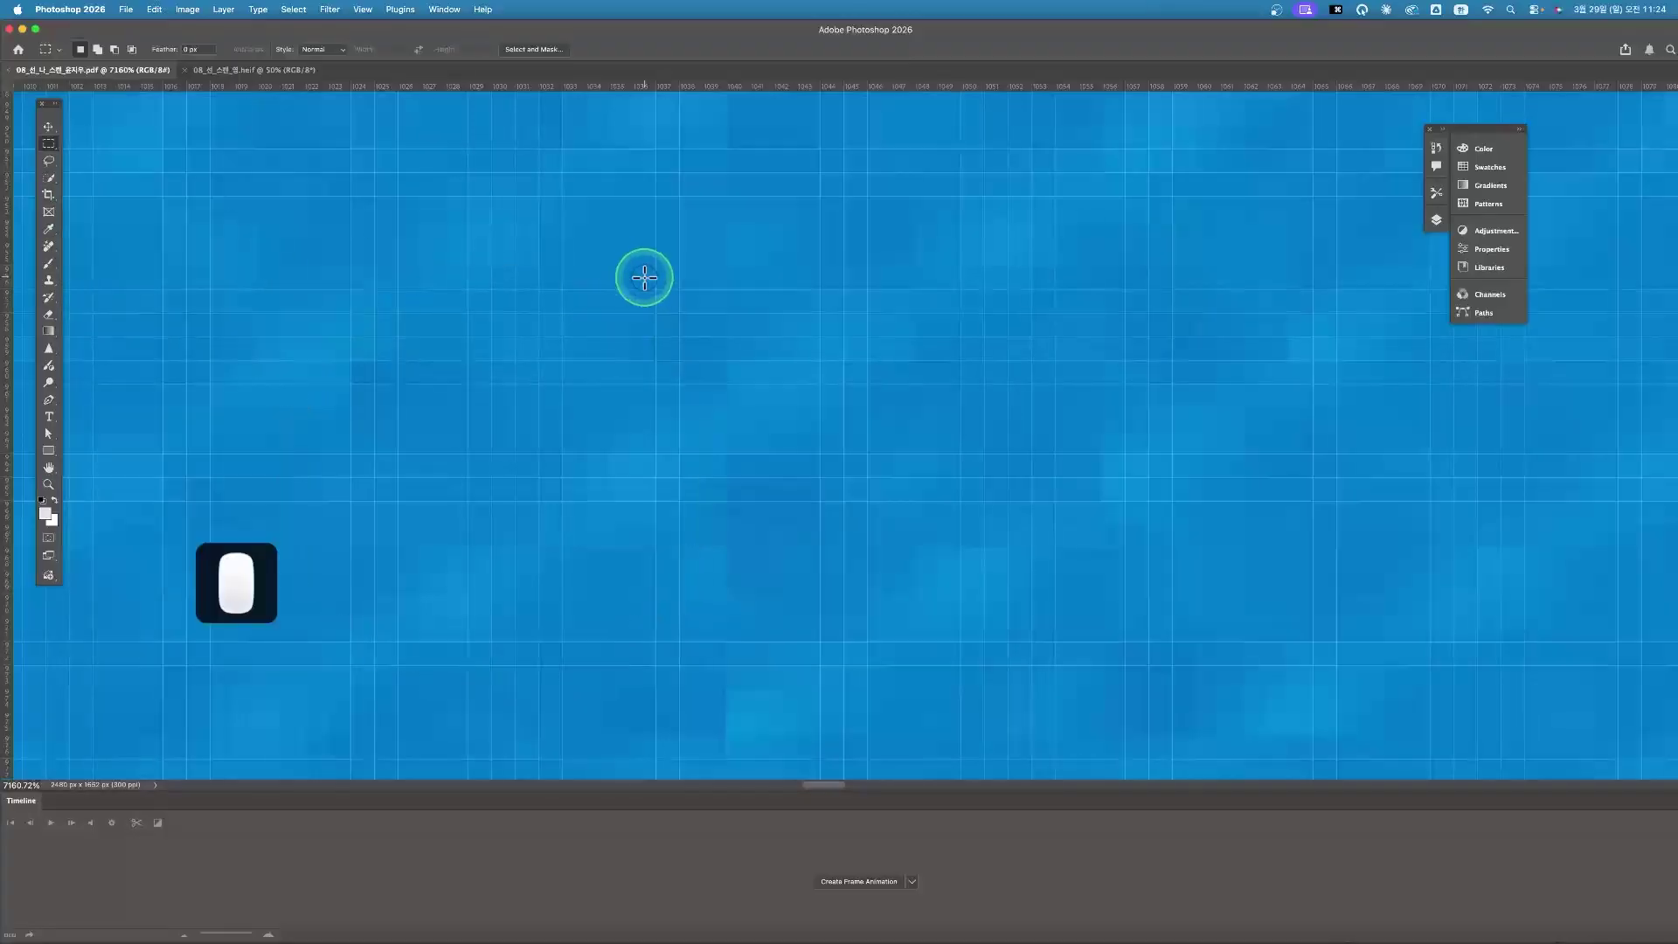
pyautogui.press('super+0')
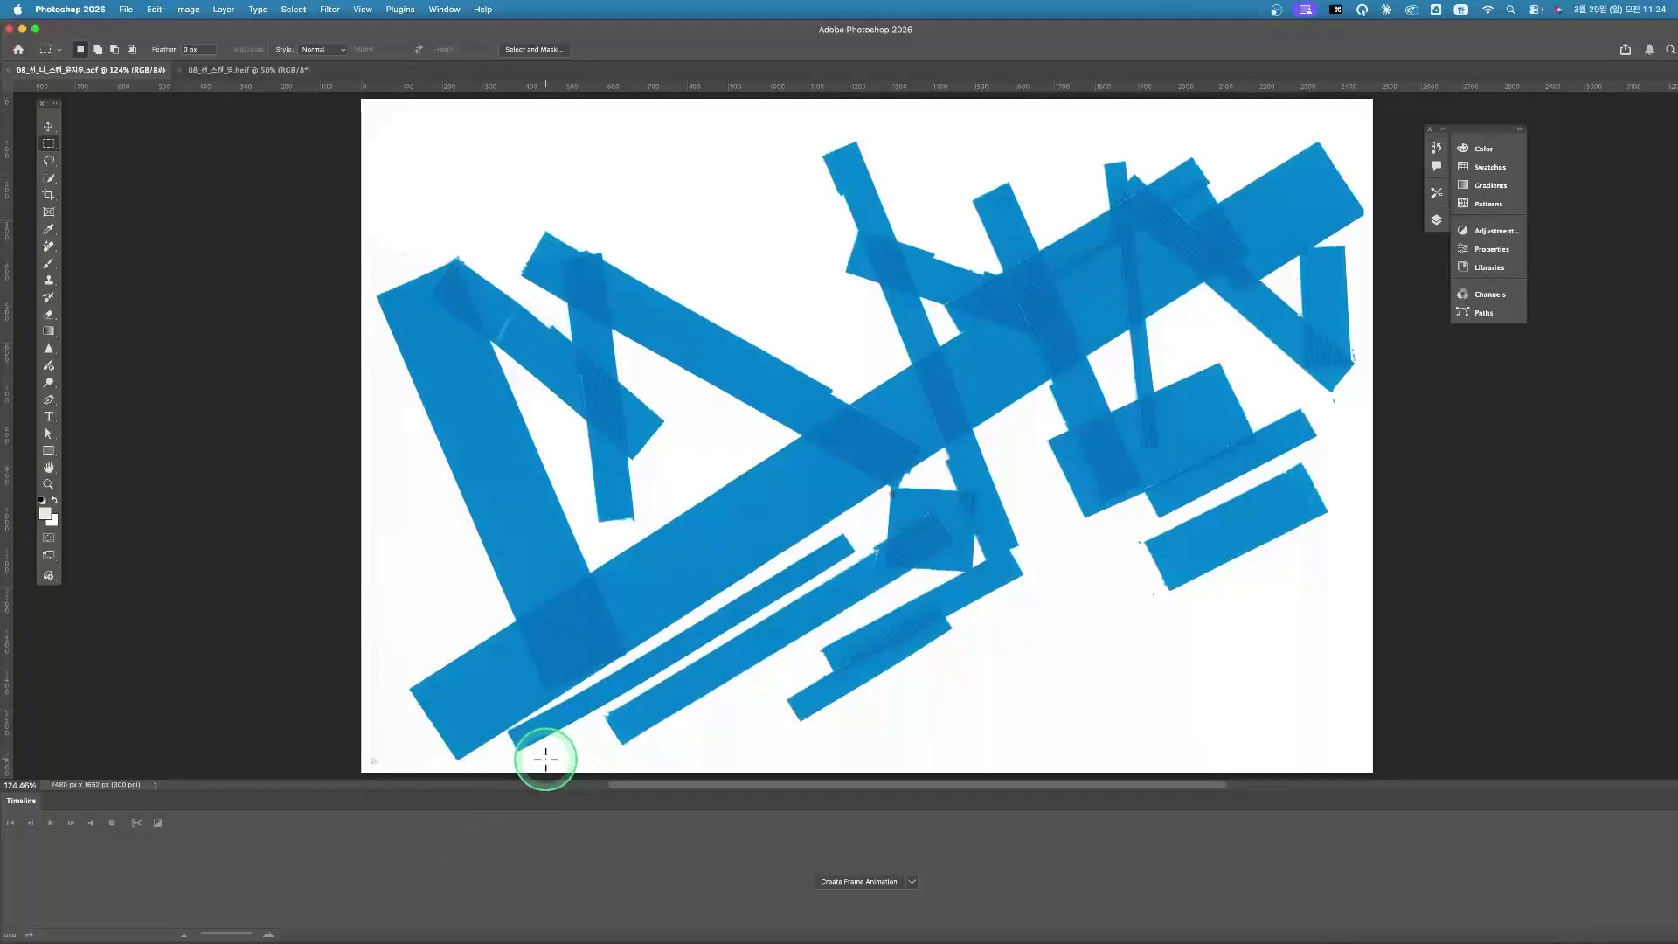
pyautogui.click(459, 33)
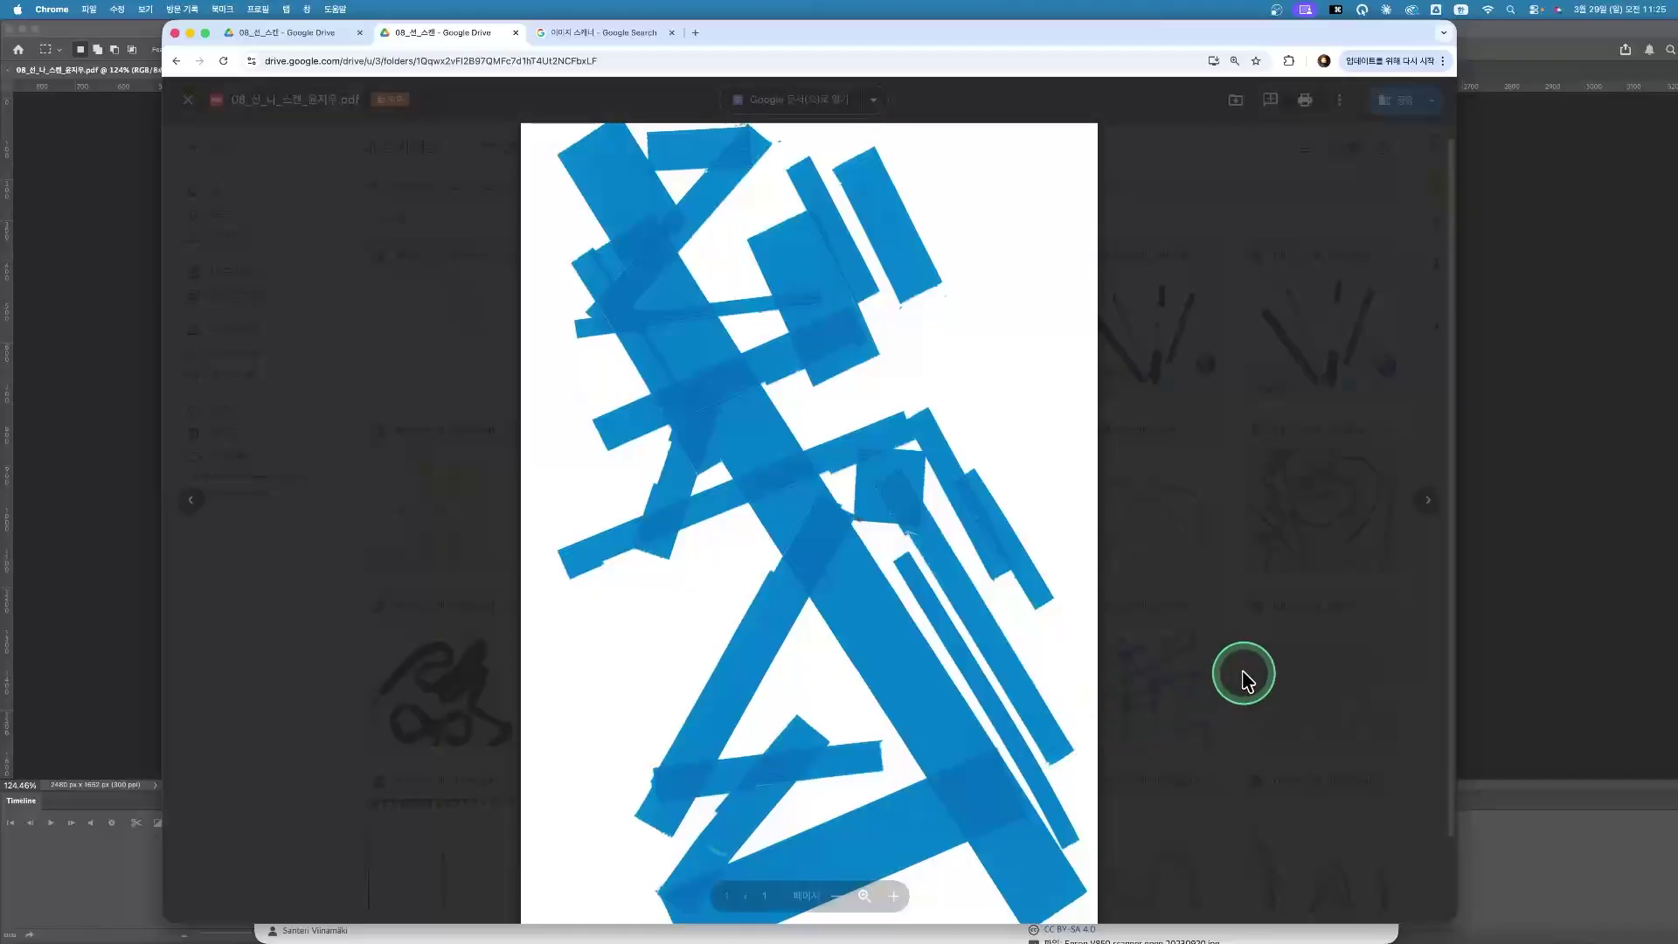
# Return to Photoshop, rotate the scanned drawing 90° counter-clockwise, and fit the whole canvas in the view
pyautogui.click(1590, 636)
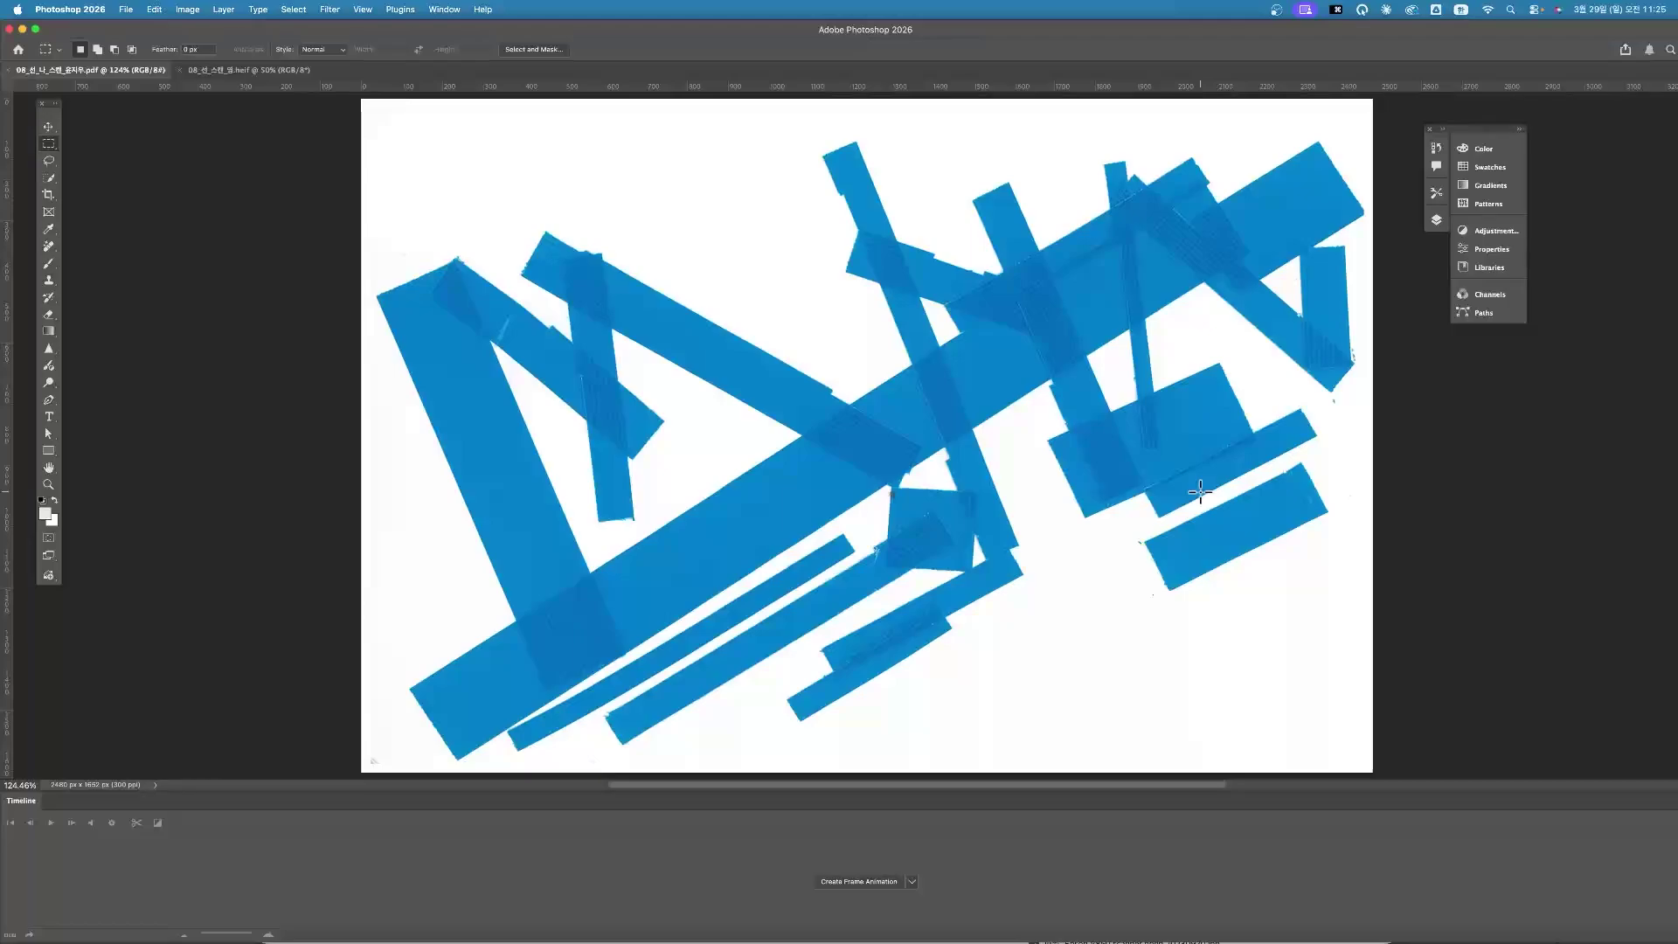
pyautogui.scroll(-1, 1201, 479)
pyautogui.scroll(2, 1198, 431)
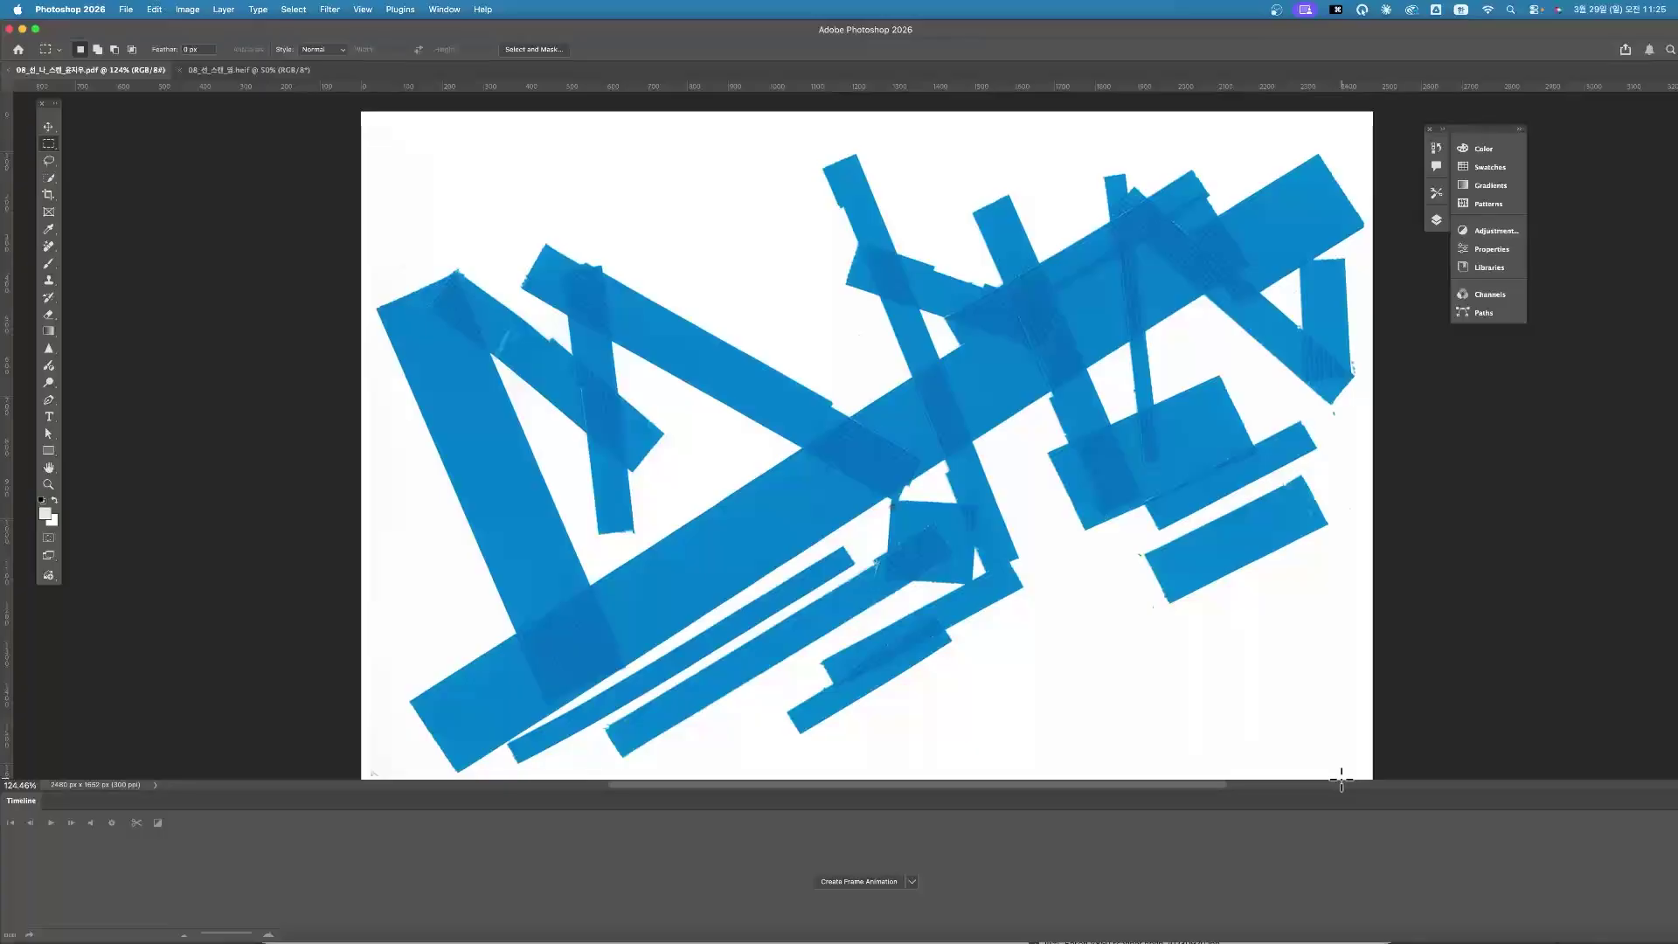
pyautogui.scroll(2, 841, 322)
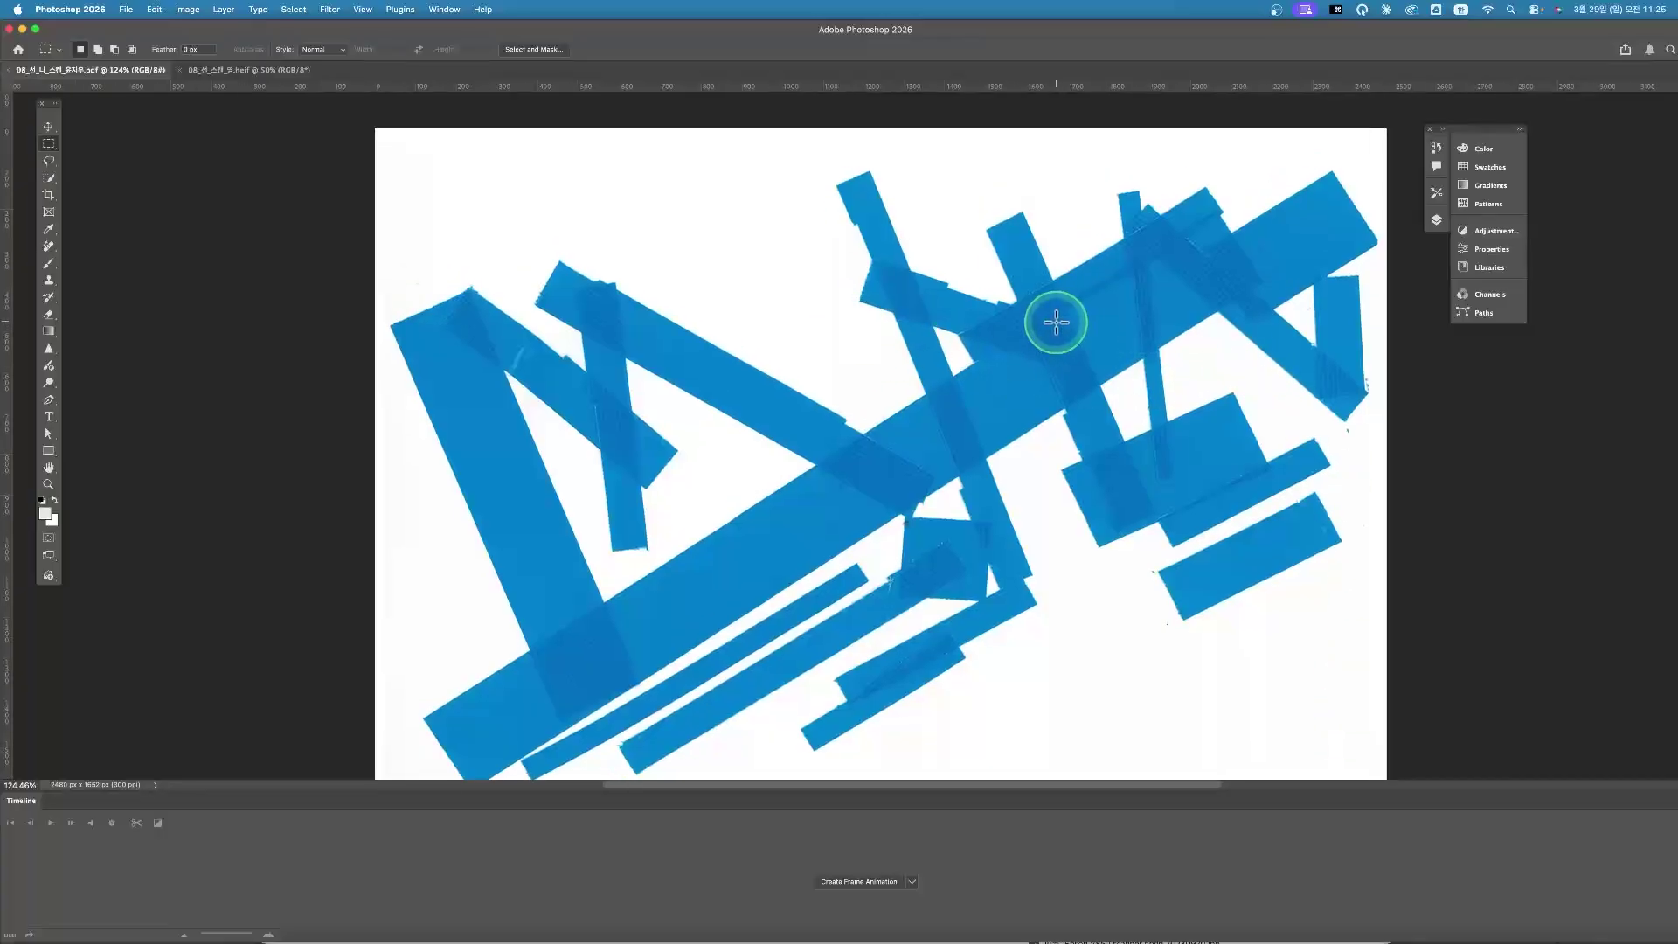
pyautogui.scroll(-3, 1055, 322)
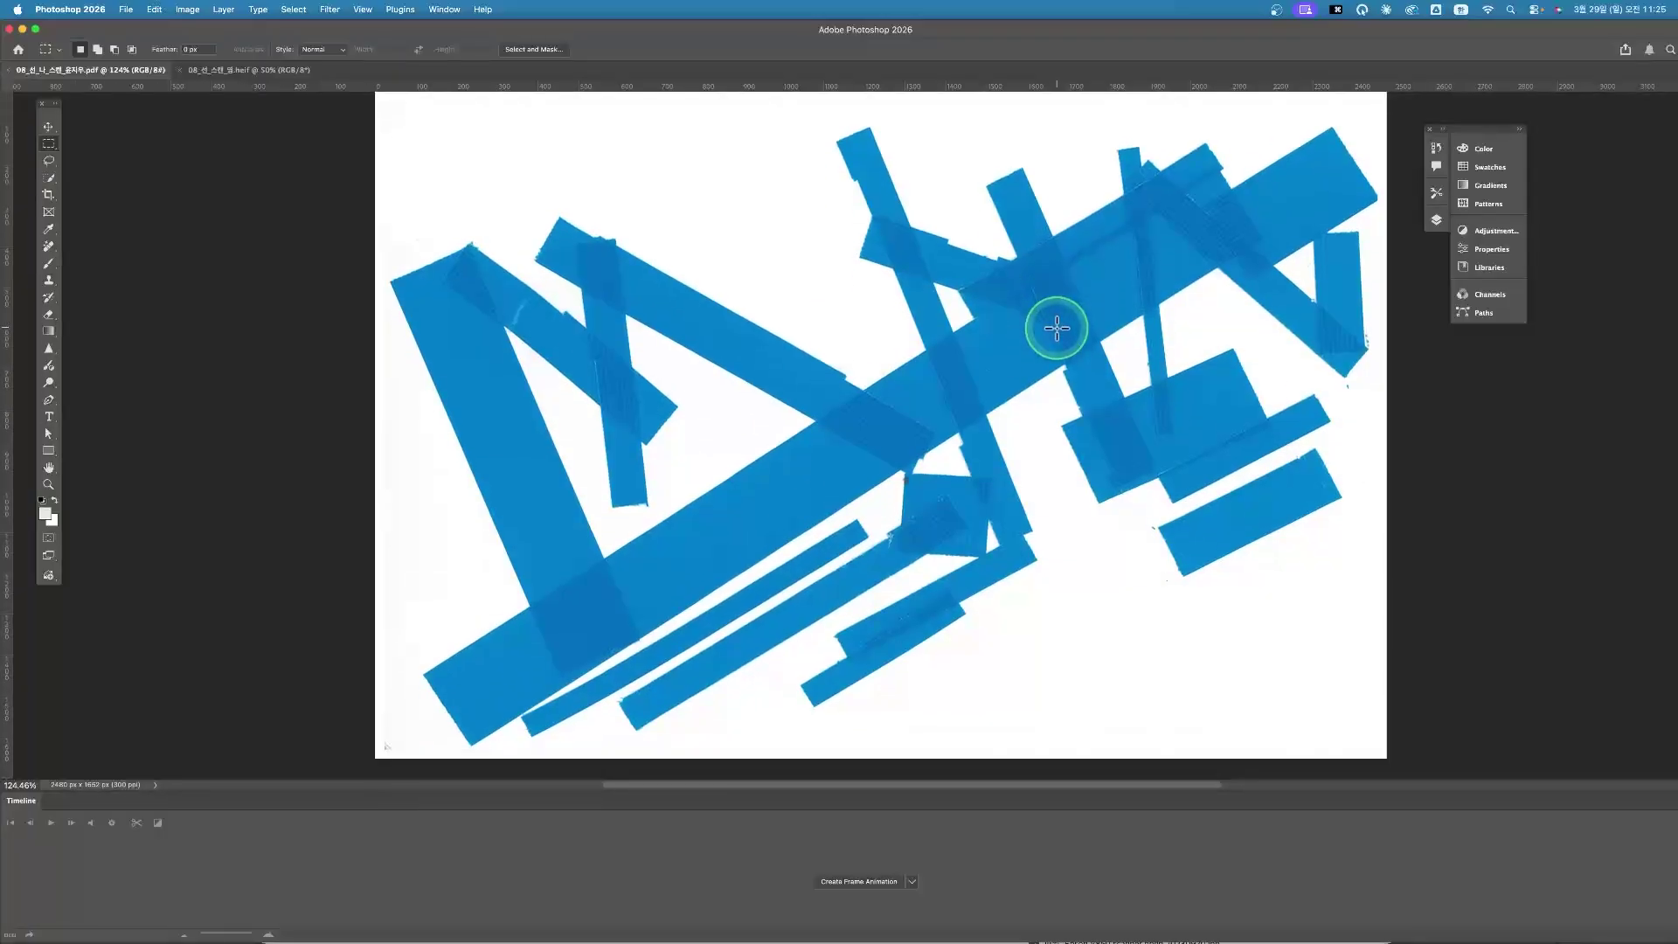
pyautogui.click(187, 11)
pyautogui.moveTo(233, 145)
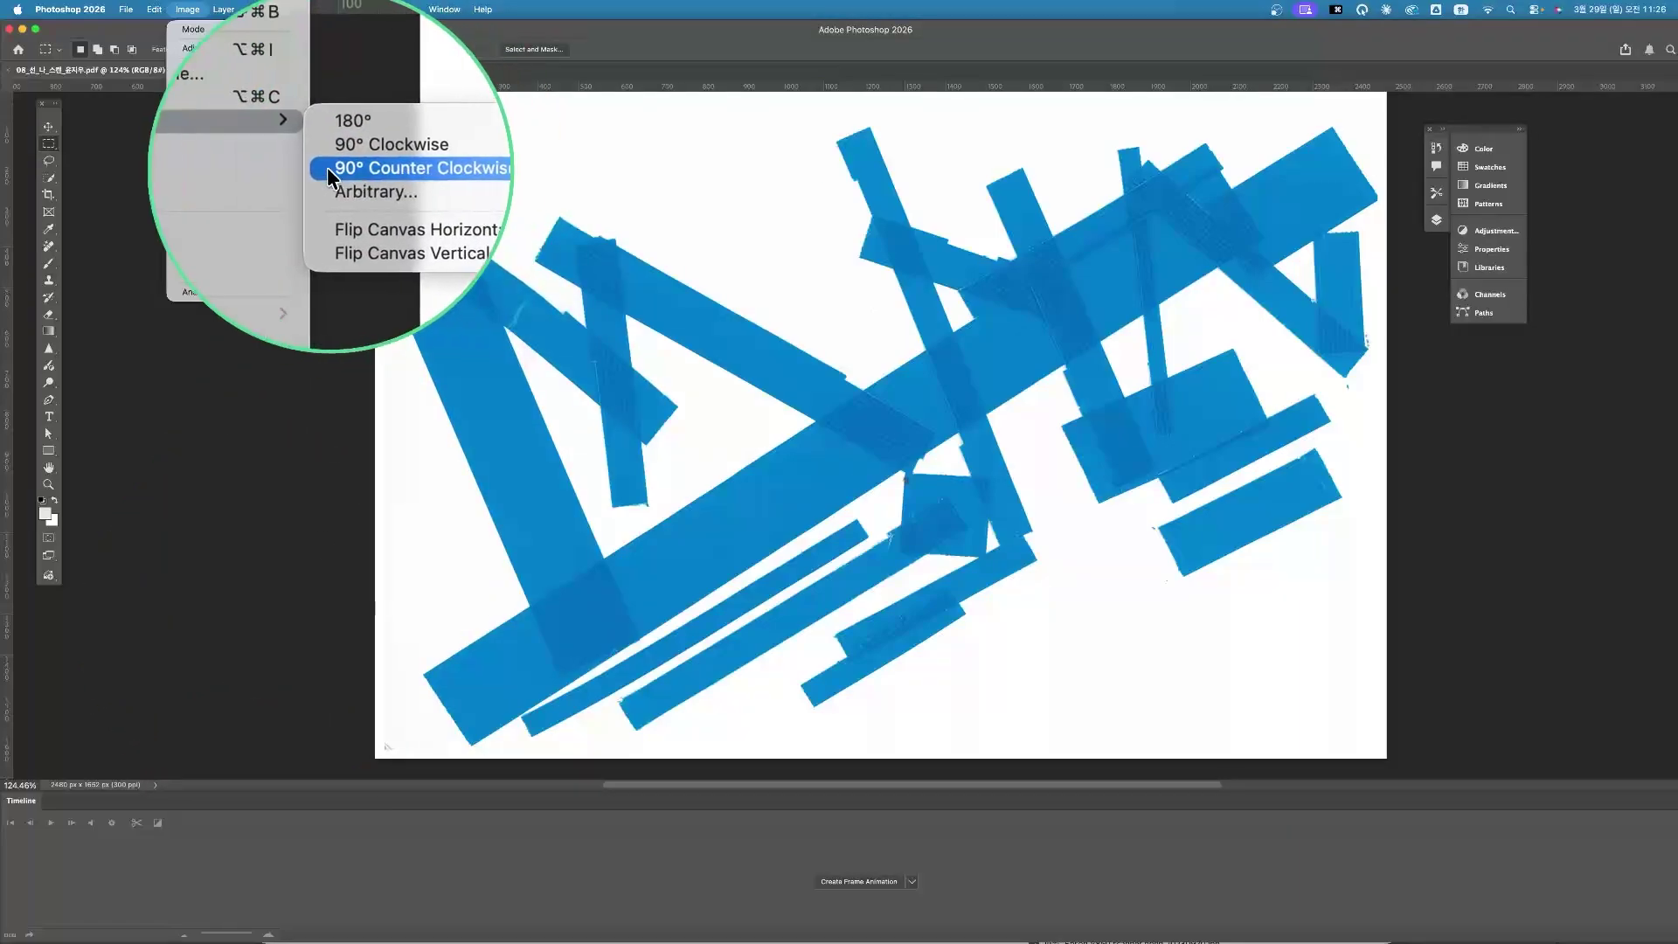
pyautogui.click(377, 173)
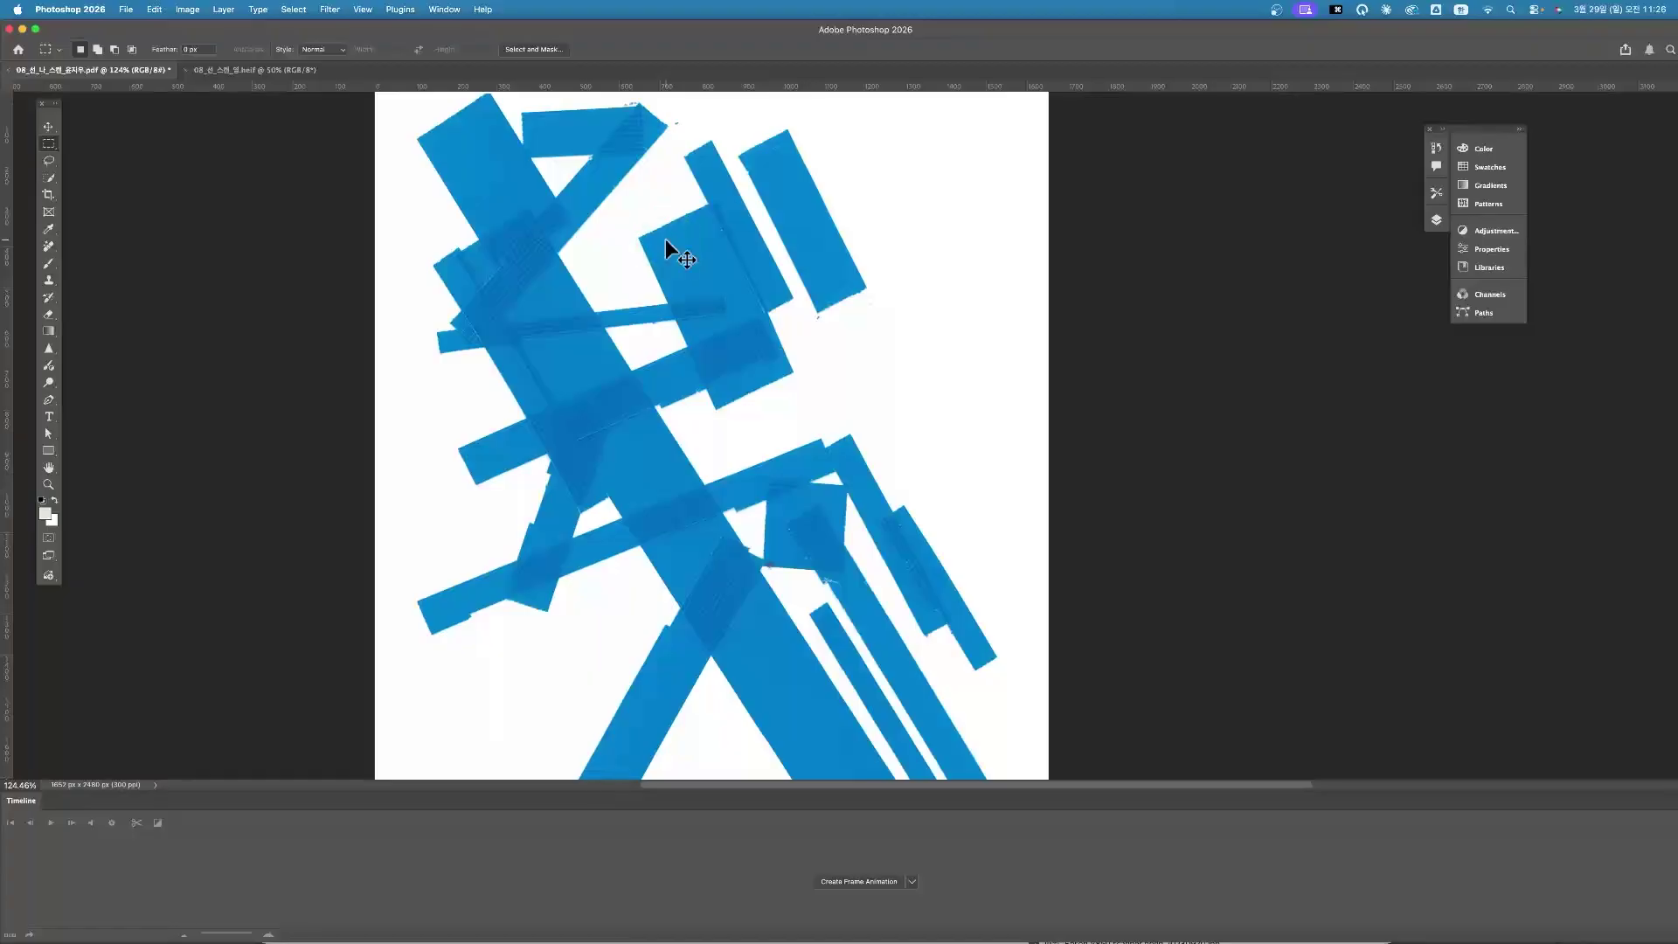
pyautogui.press('super+0')
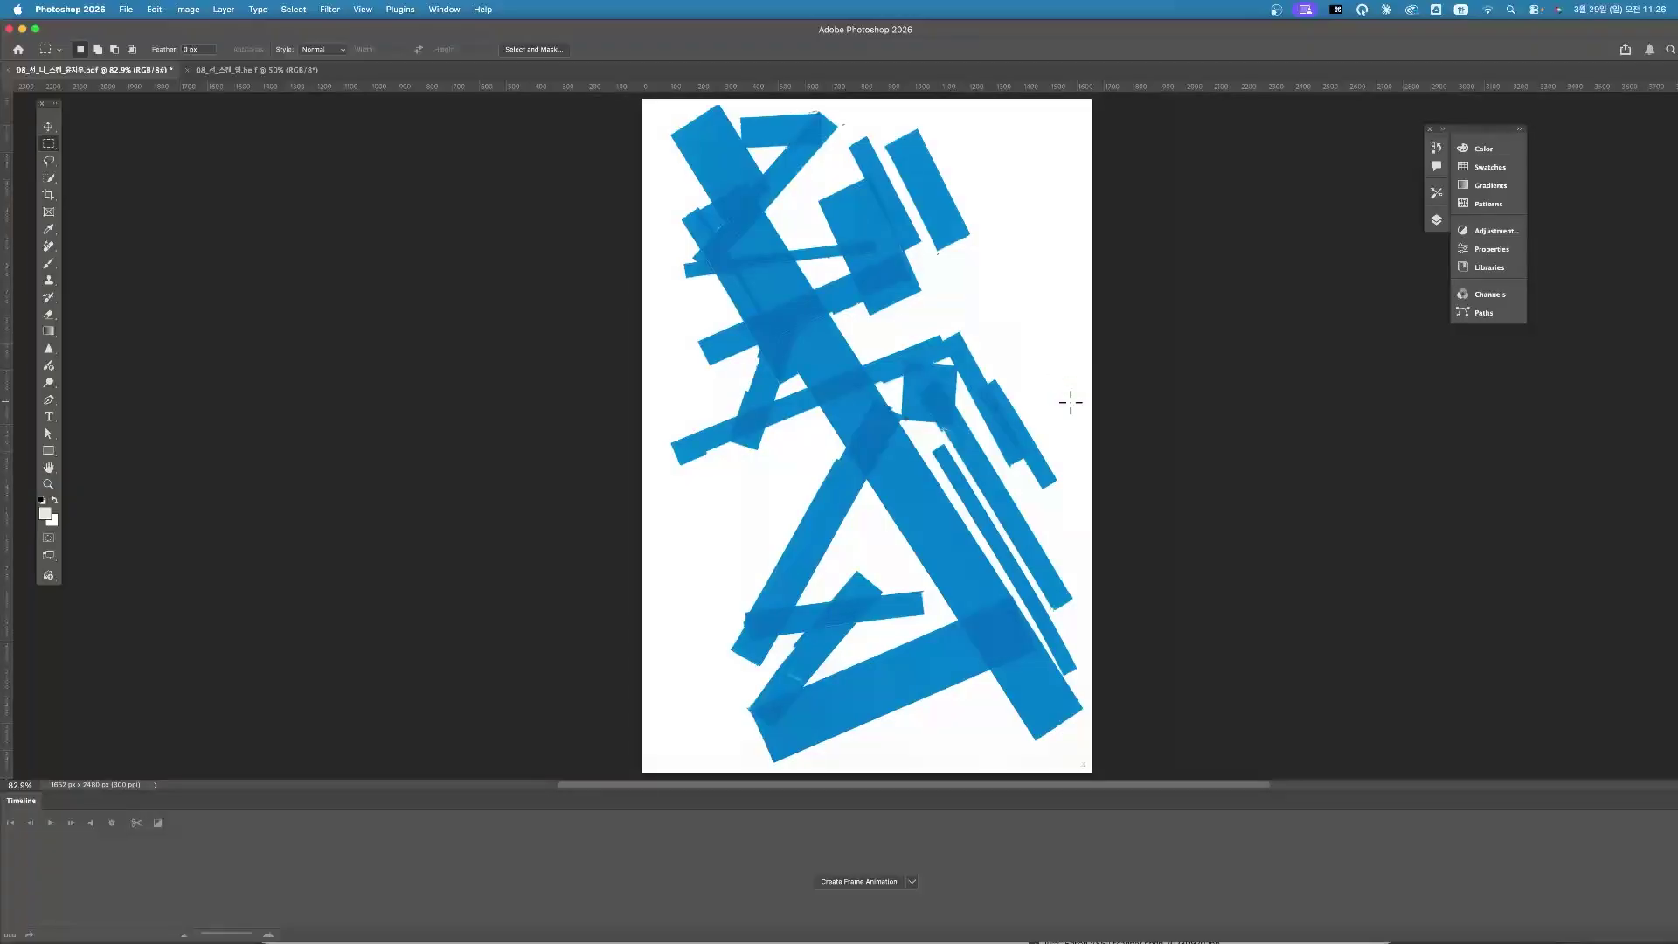
# Save the rotated drawing in Photoshop (PSD) format, replacing the existing file of the same name
pyautogui.click(64, 238)
pyautogui.click(126, 10)
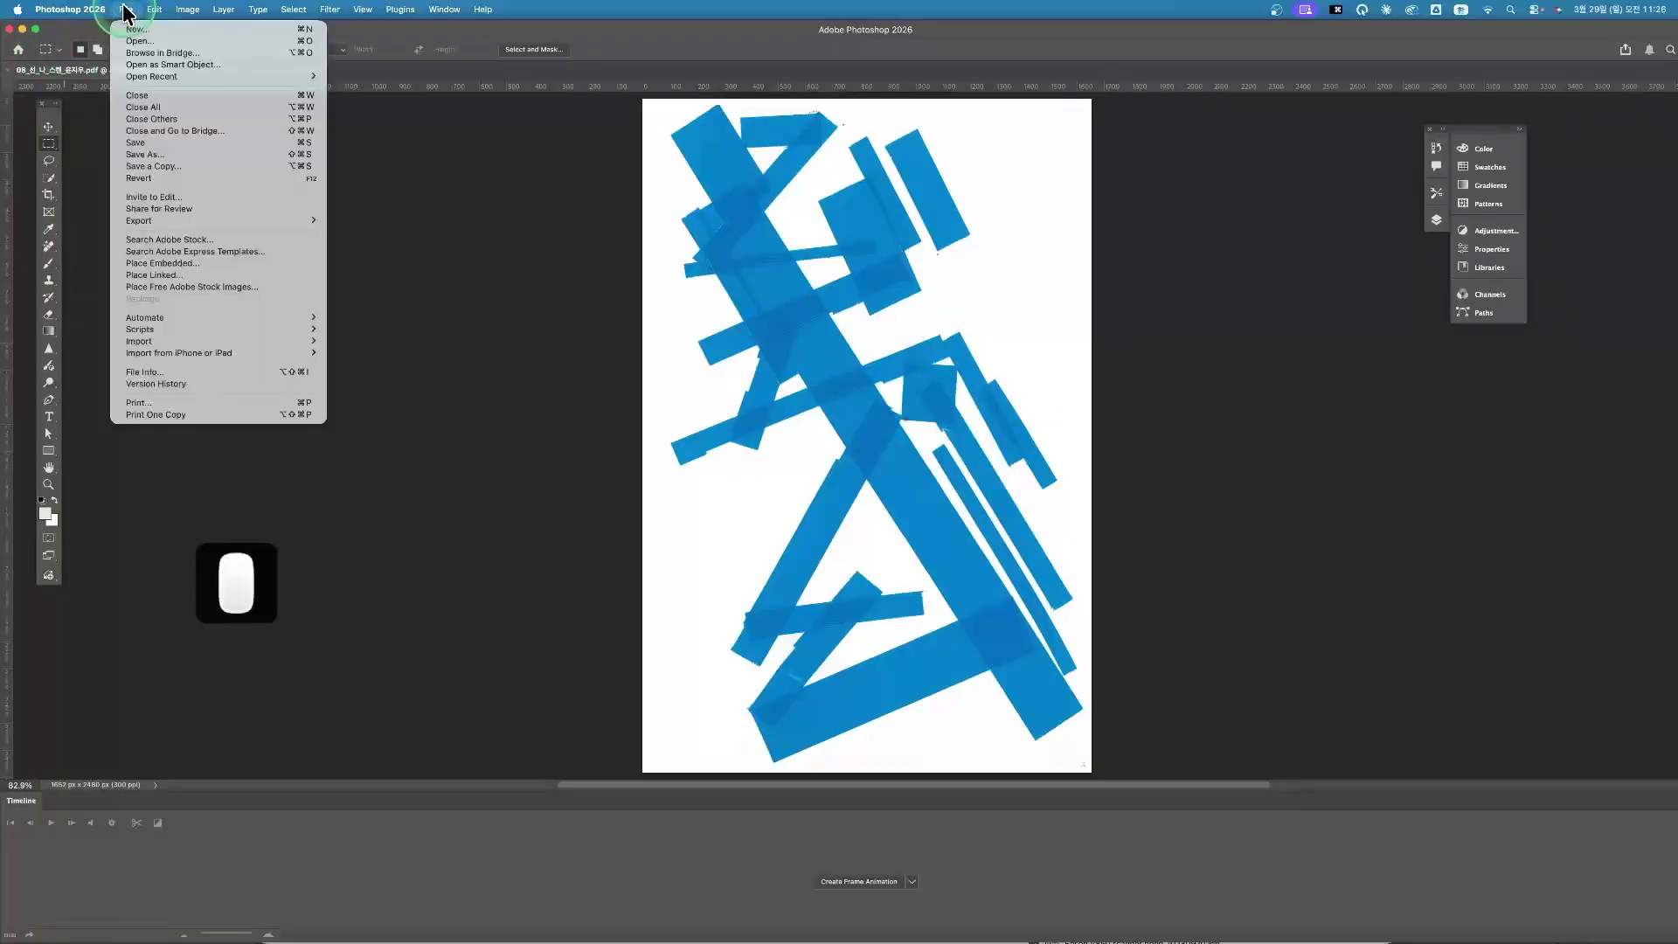
pyautogui.click(150, 153)
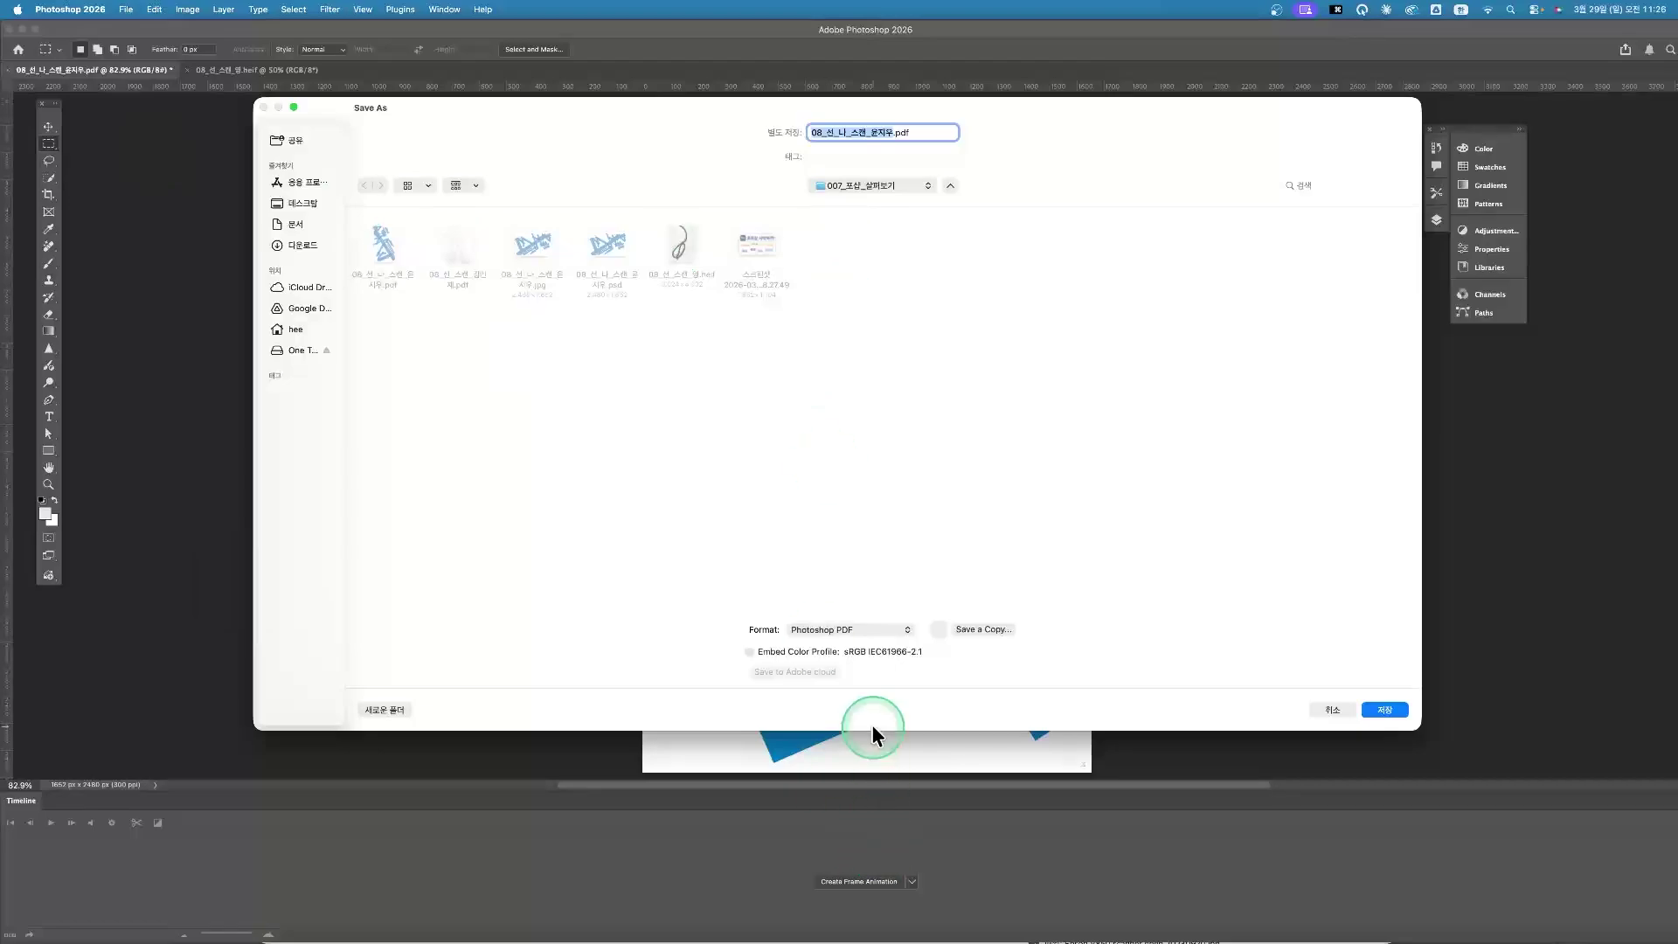
pyautogui.click(879, 624)
pyautogui.click(847, 423)
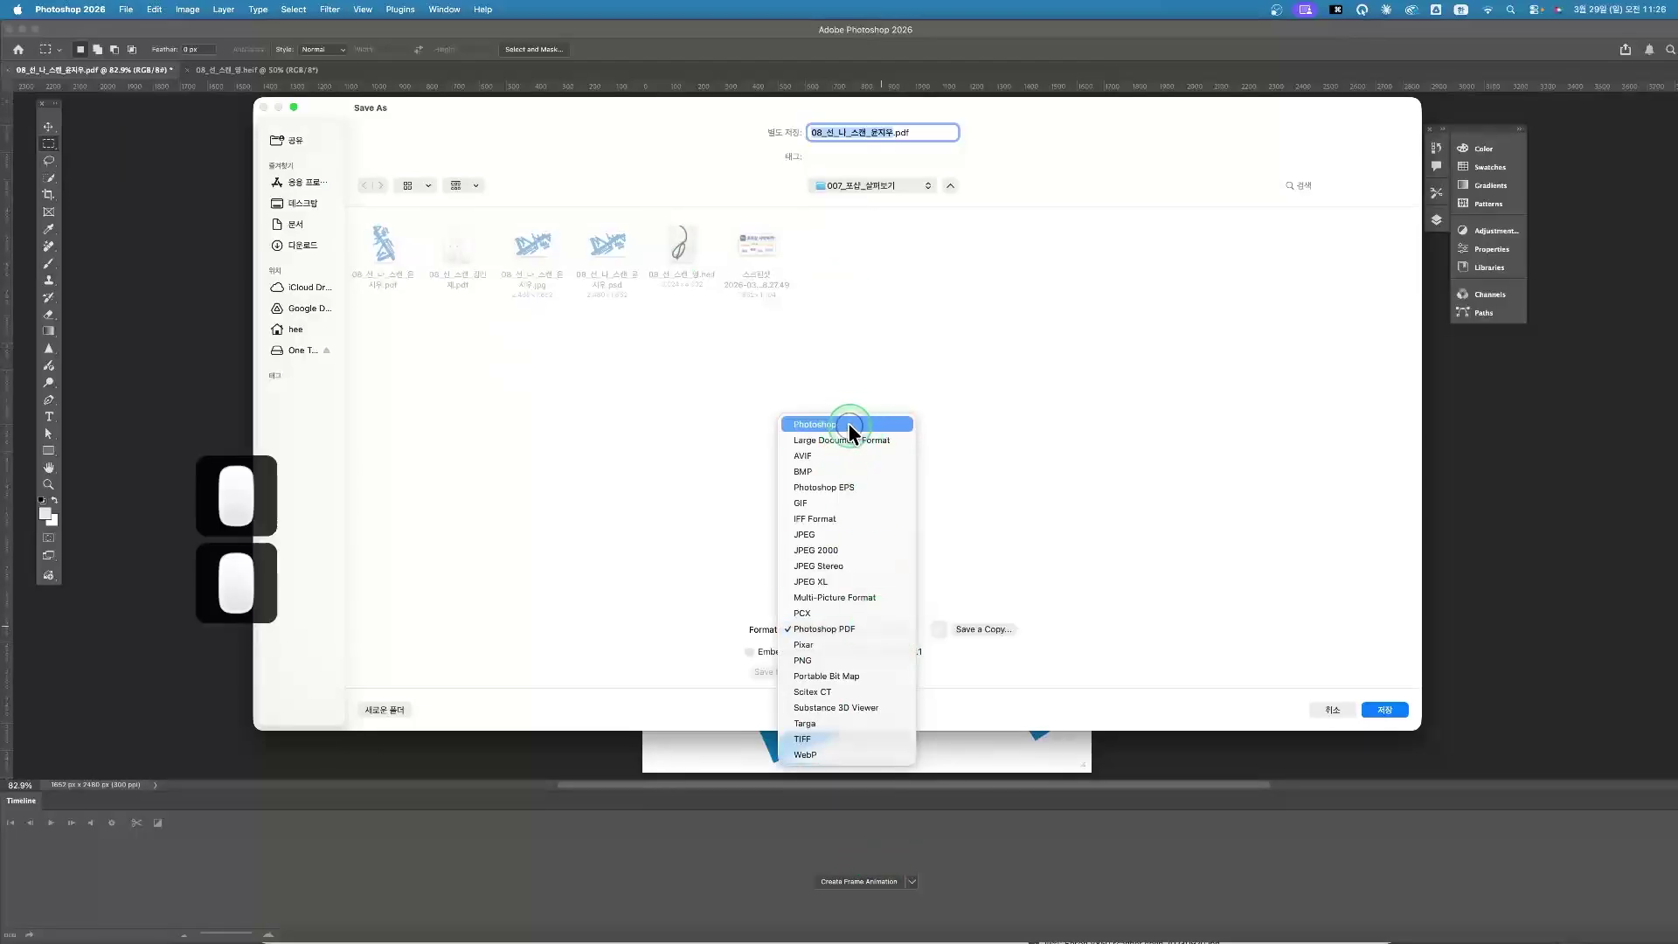
pyautogui.click(1390, 711)
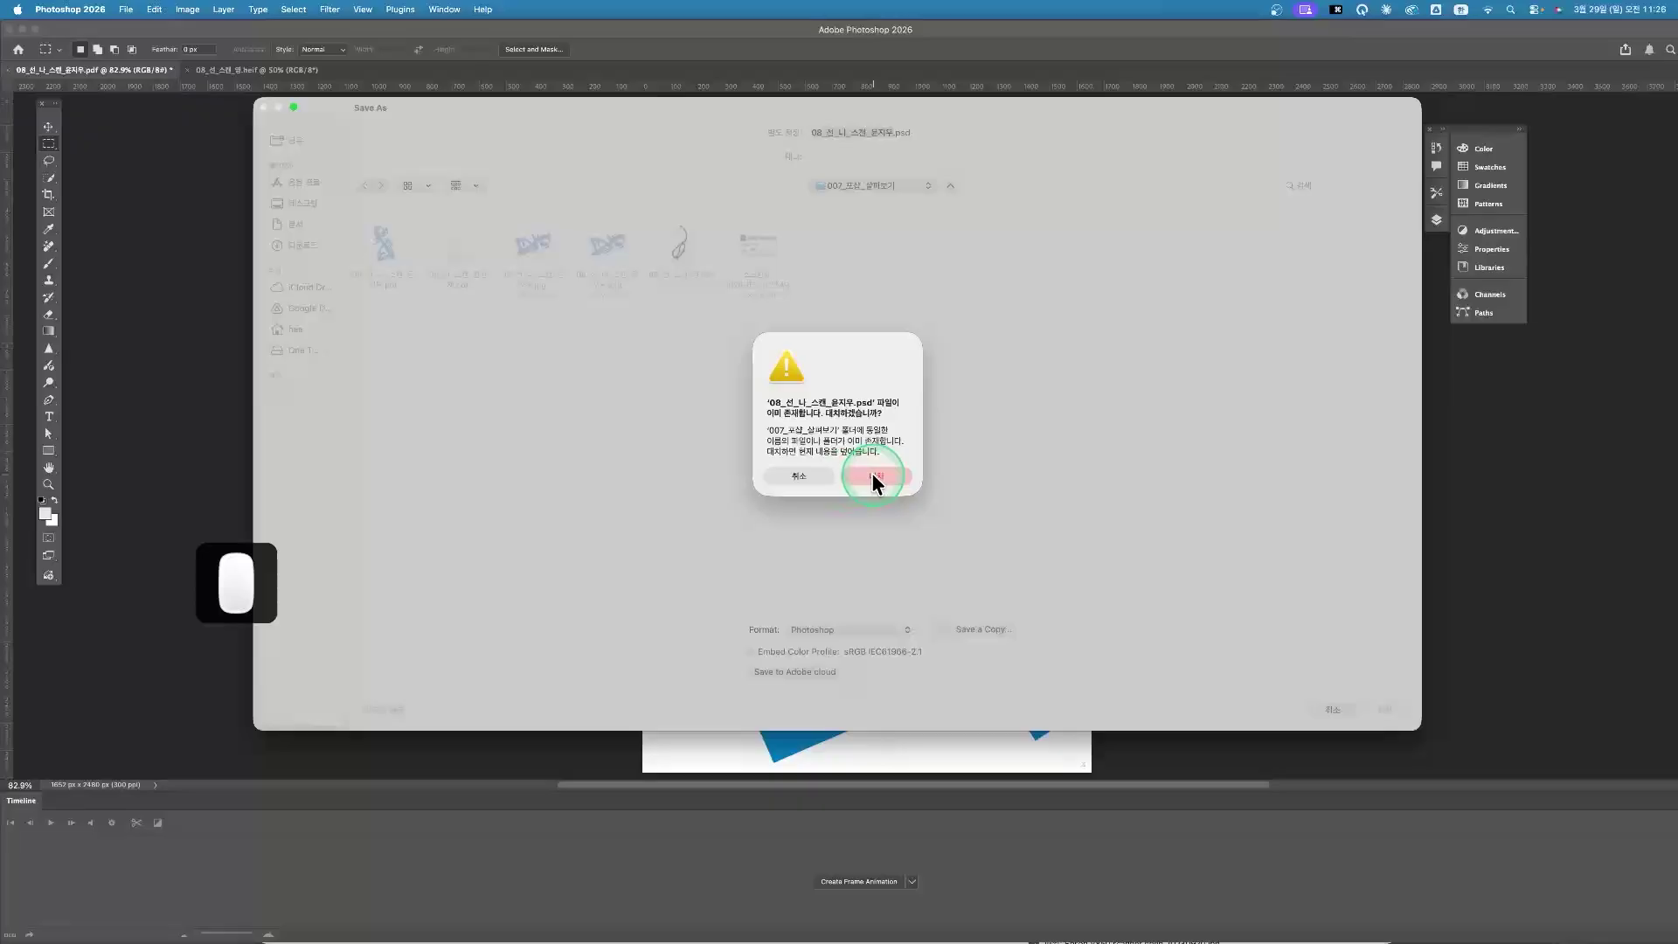
pyautogui.click(872, 473)
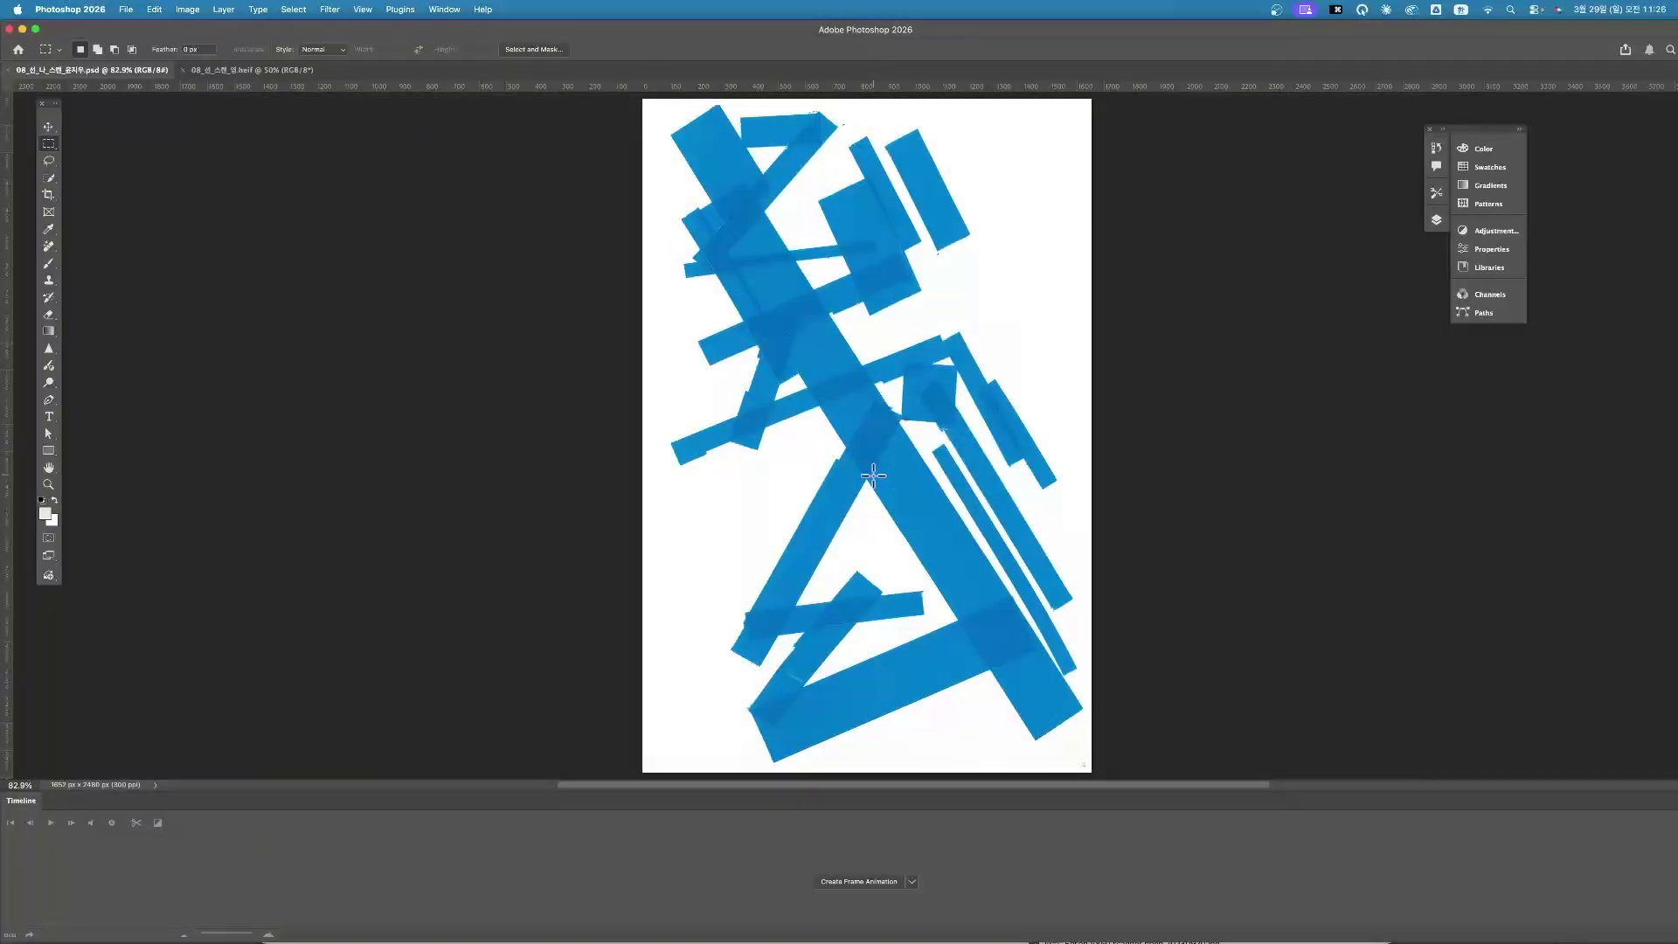
# Review the Lasso and Quick Selection tool variants and the descriptions of neighbouring tools such as the Eyedropper
pyautogui.click(875, 475)
pyautogui.click(50, 160)
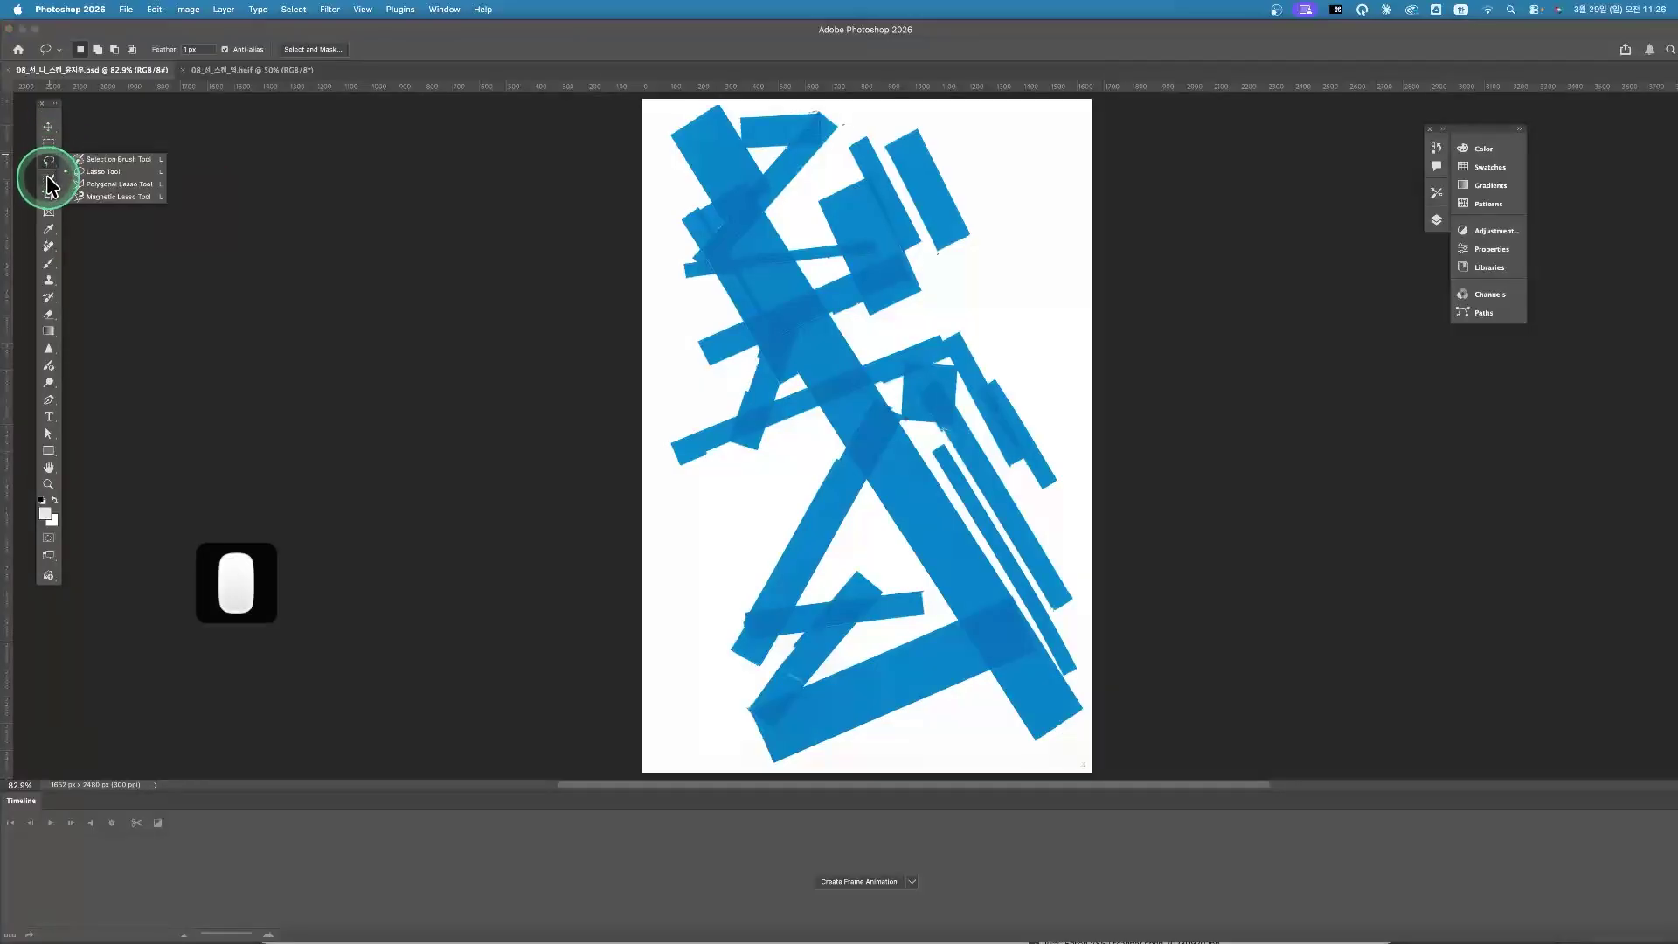
pyautogui.click(50, 182)
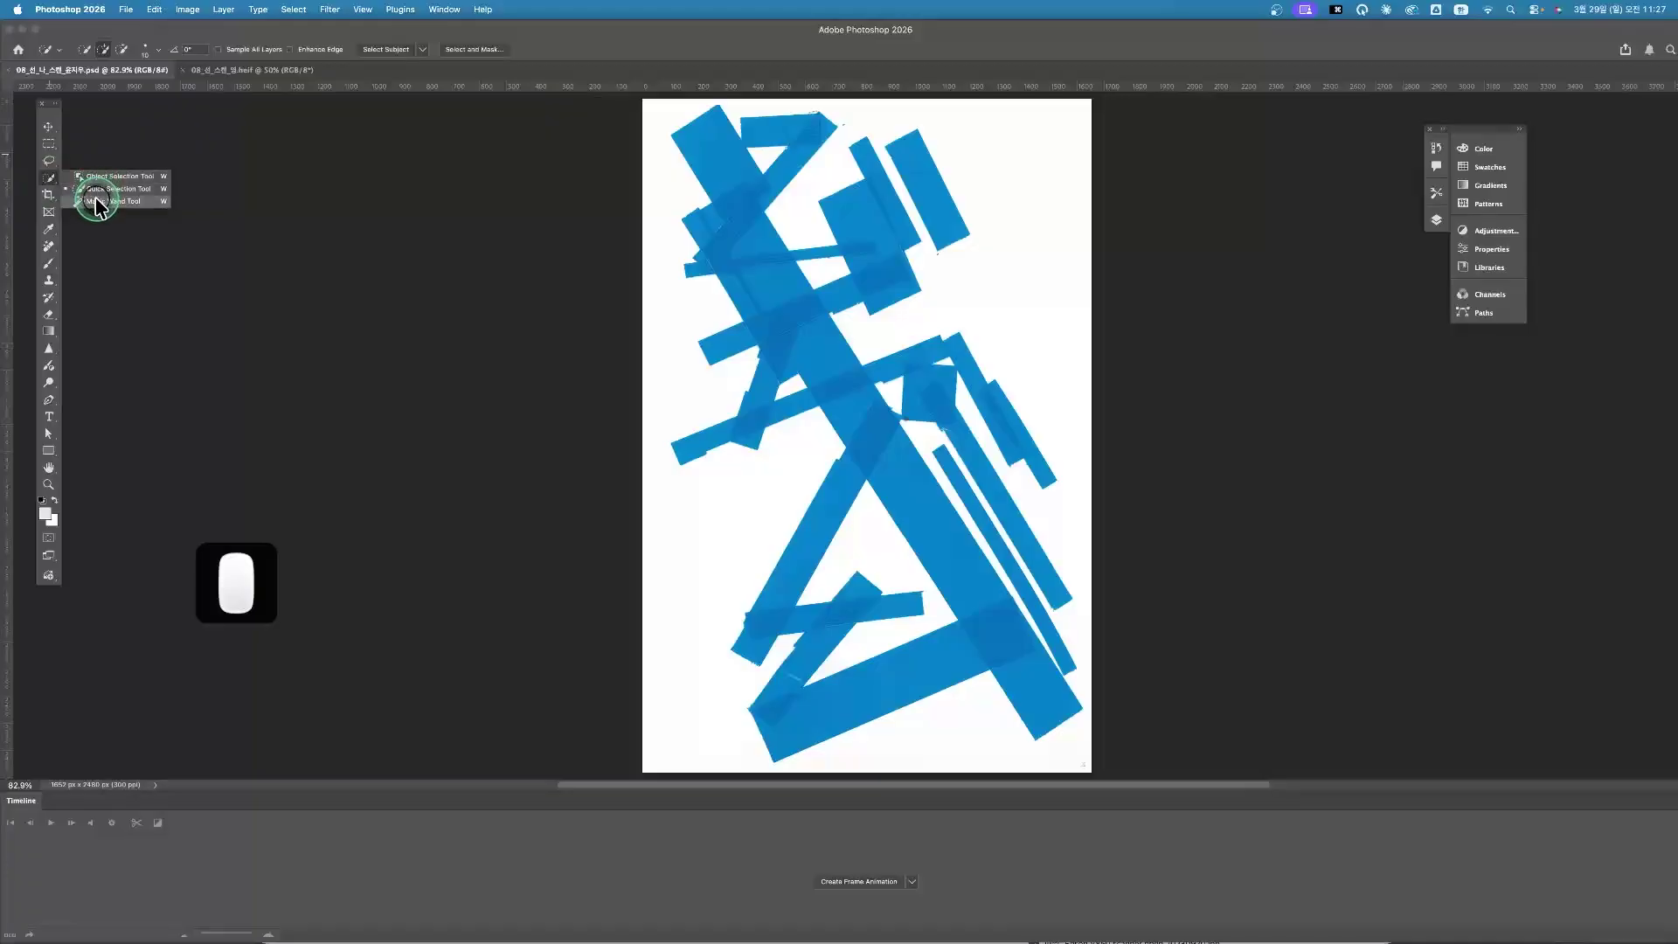
pyautogui.click(51, 183)
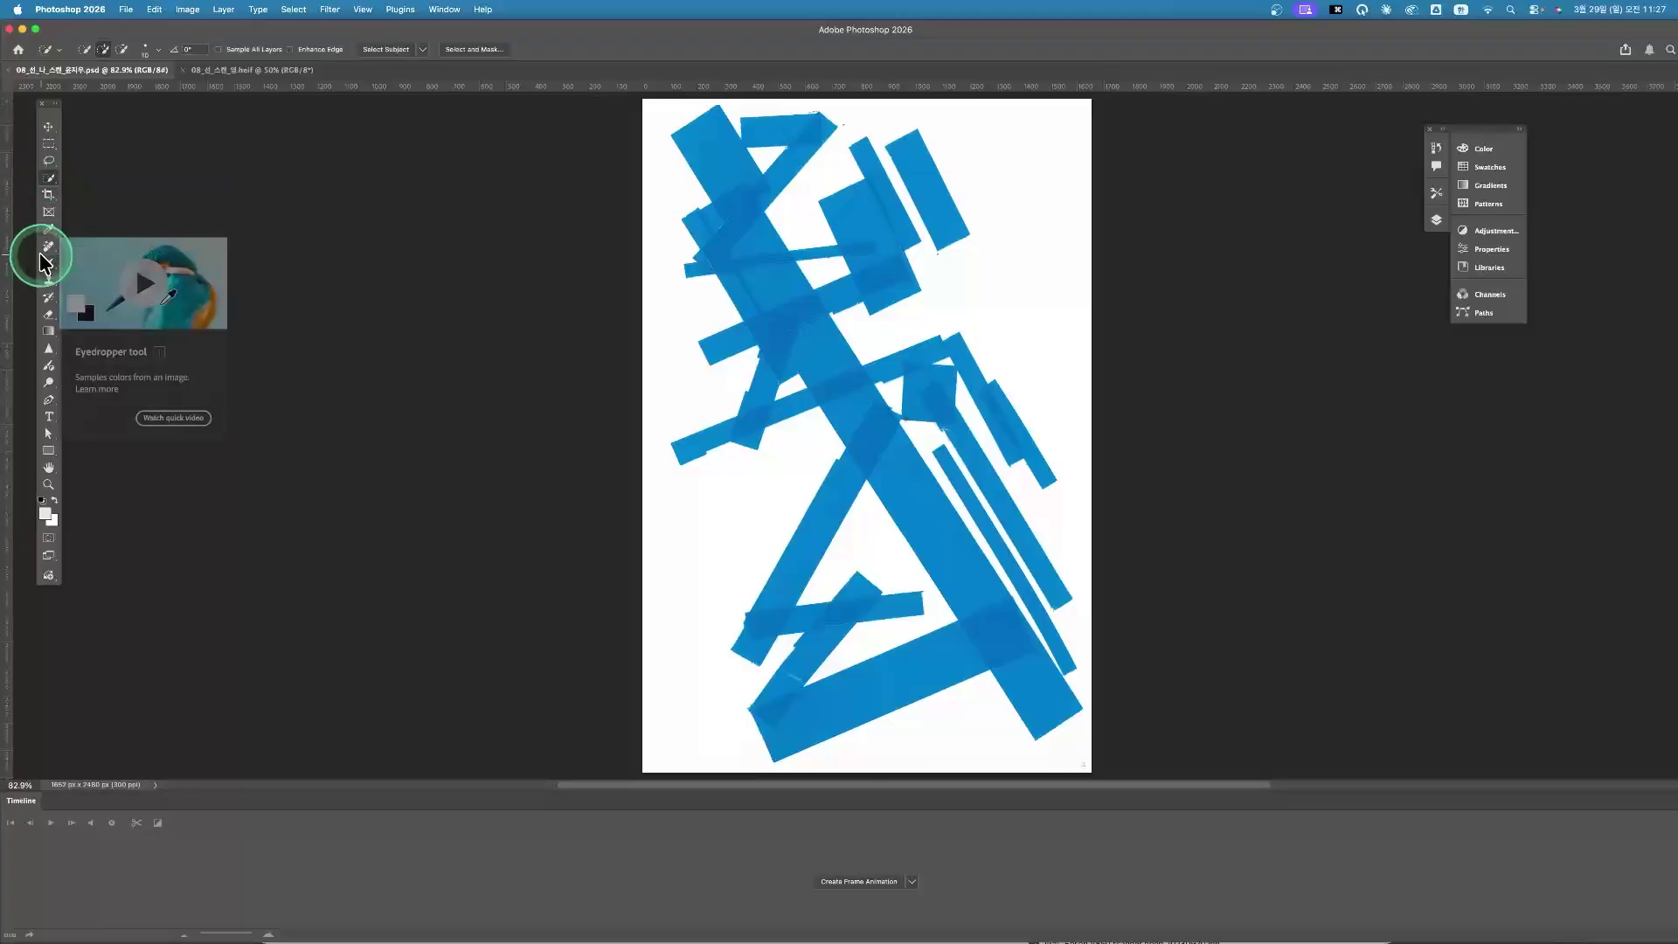
pyautogui.scroll(-1, 44, 262)
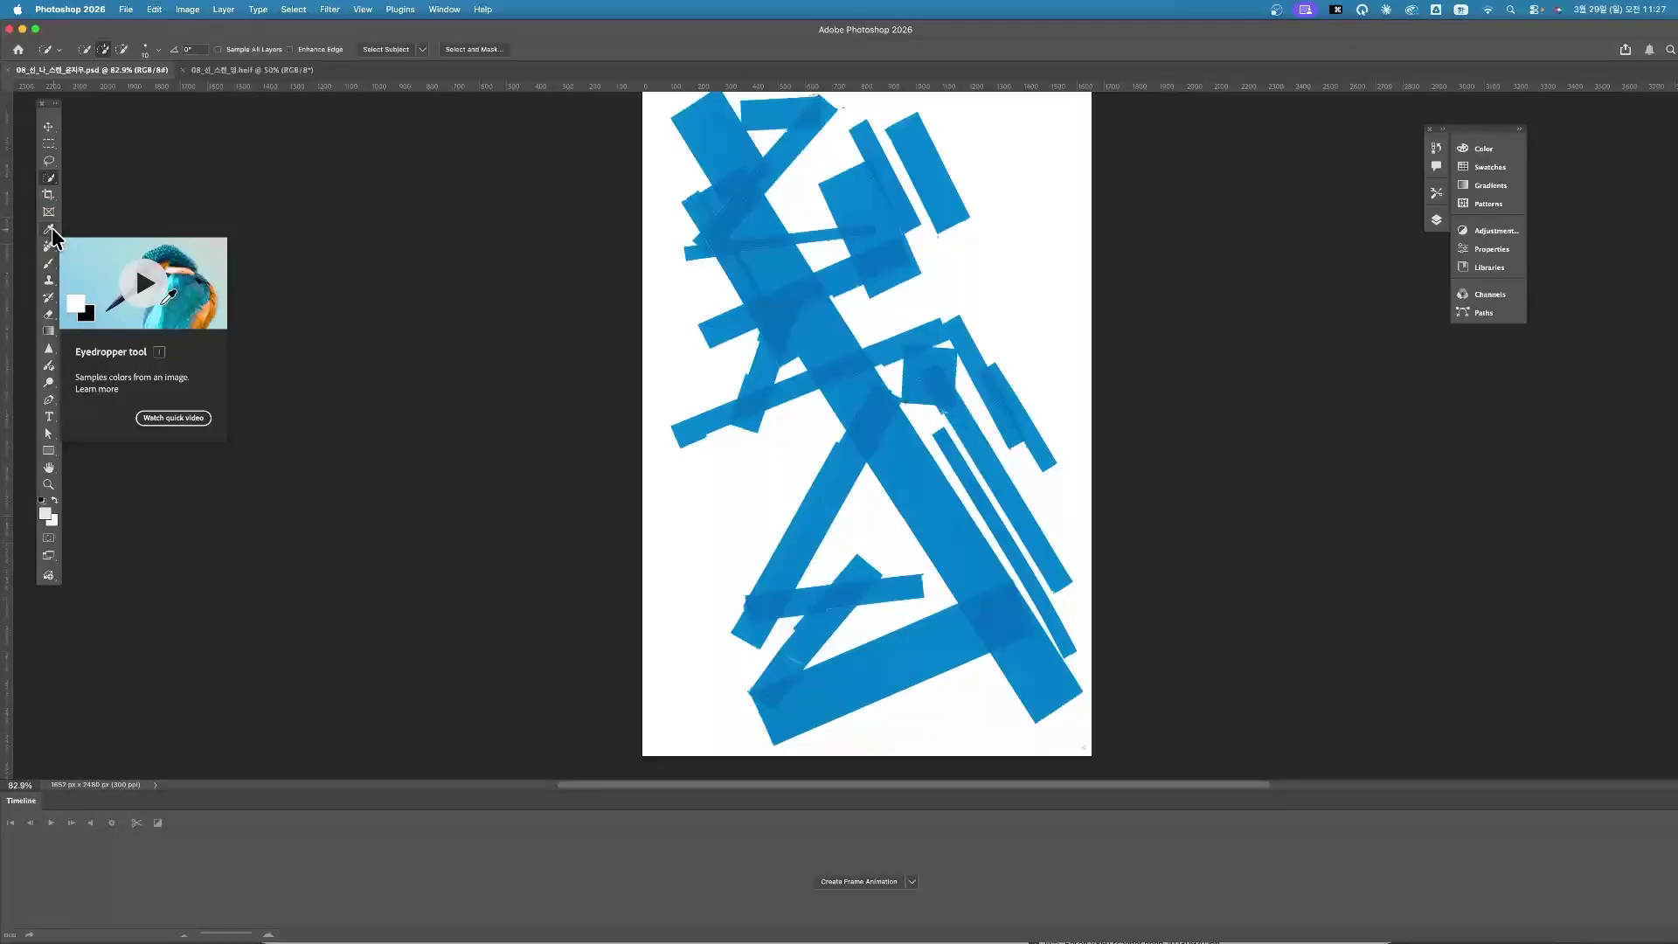
pyautogui.scroll(-1, 50, 363)
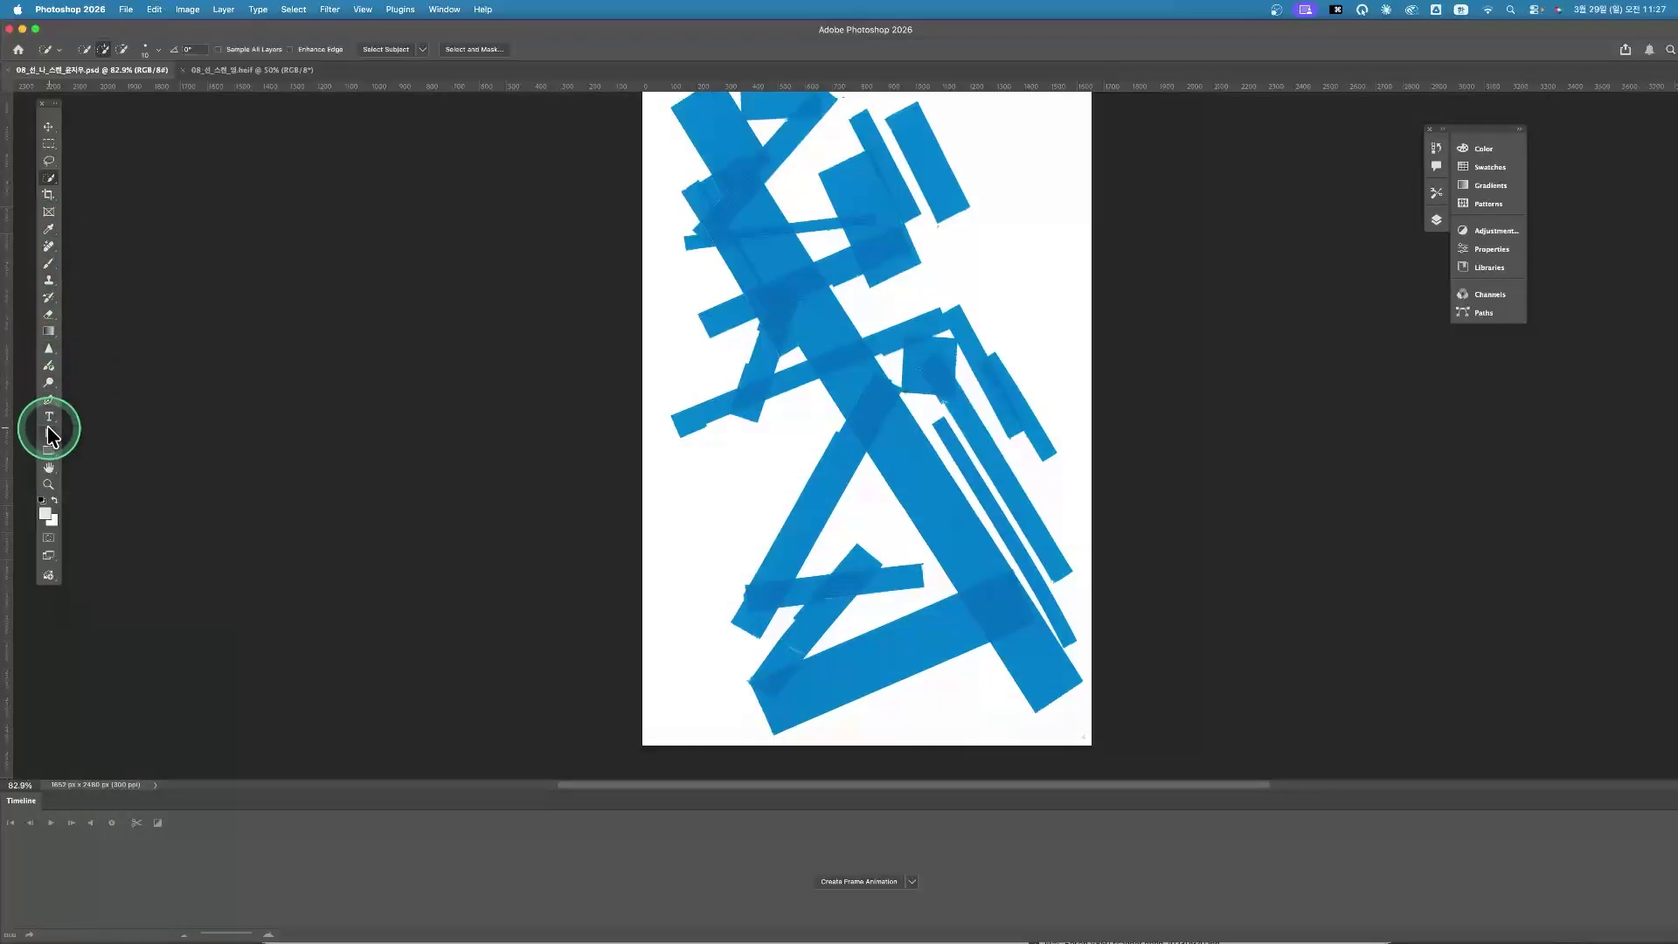
pyautogui.scroll(-3, 47, 437)
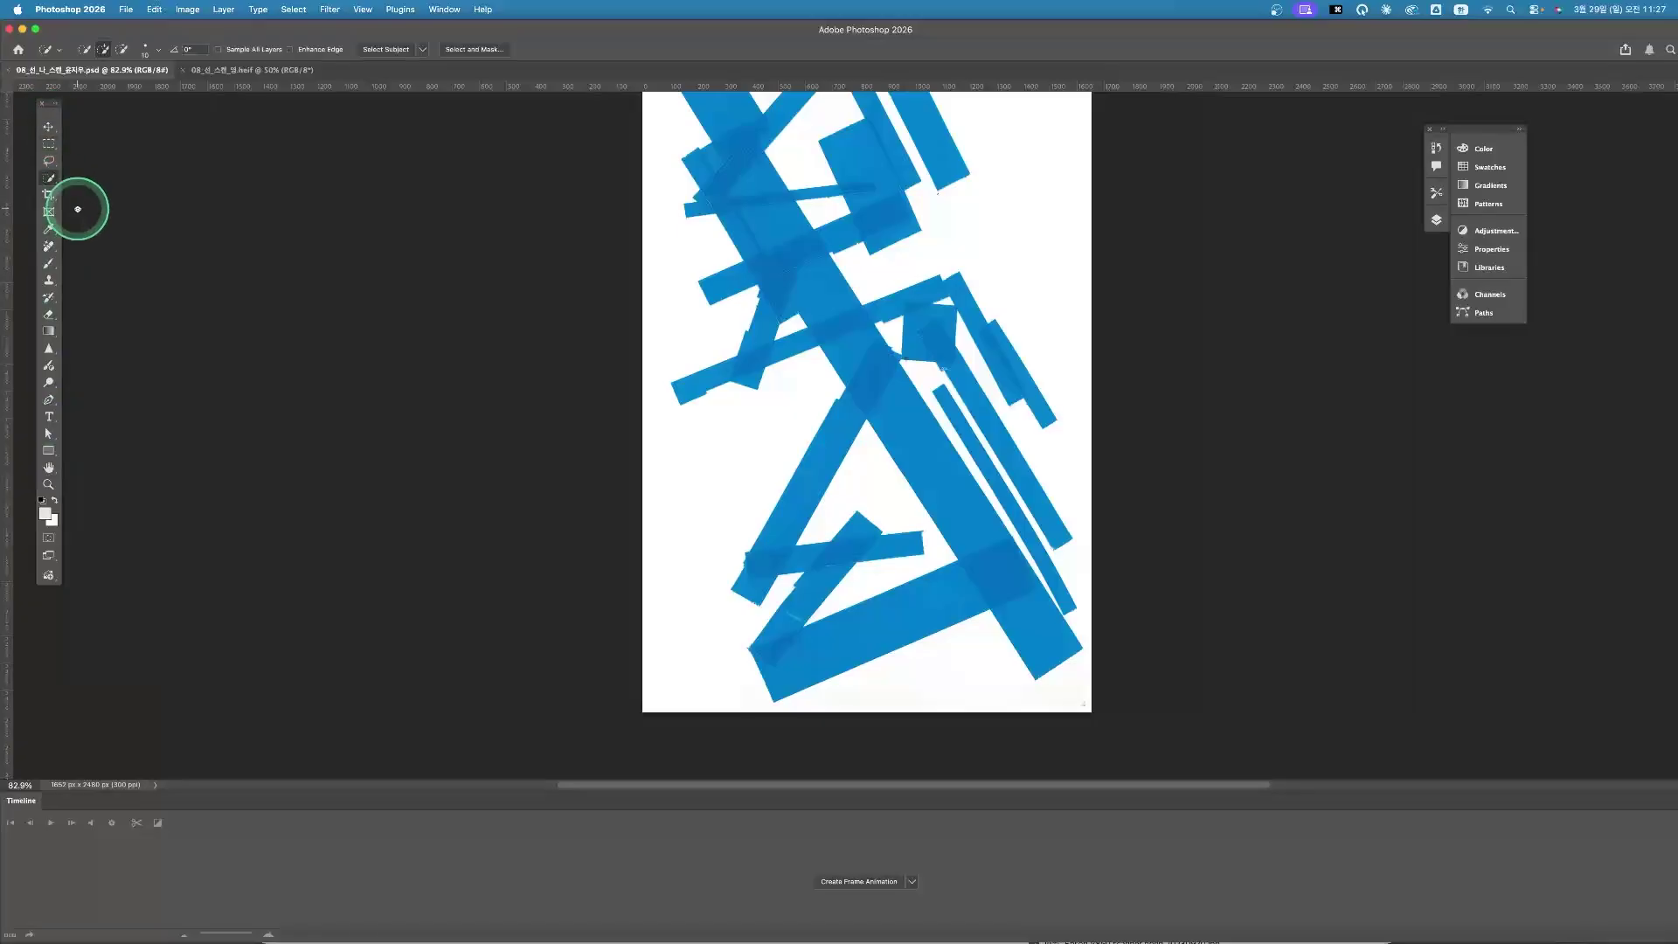
pyautogui.hscroll(2, 83, 175)
pyautogui.scroll(1, 50, 148)
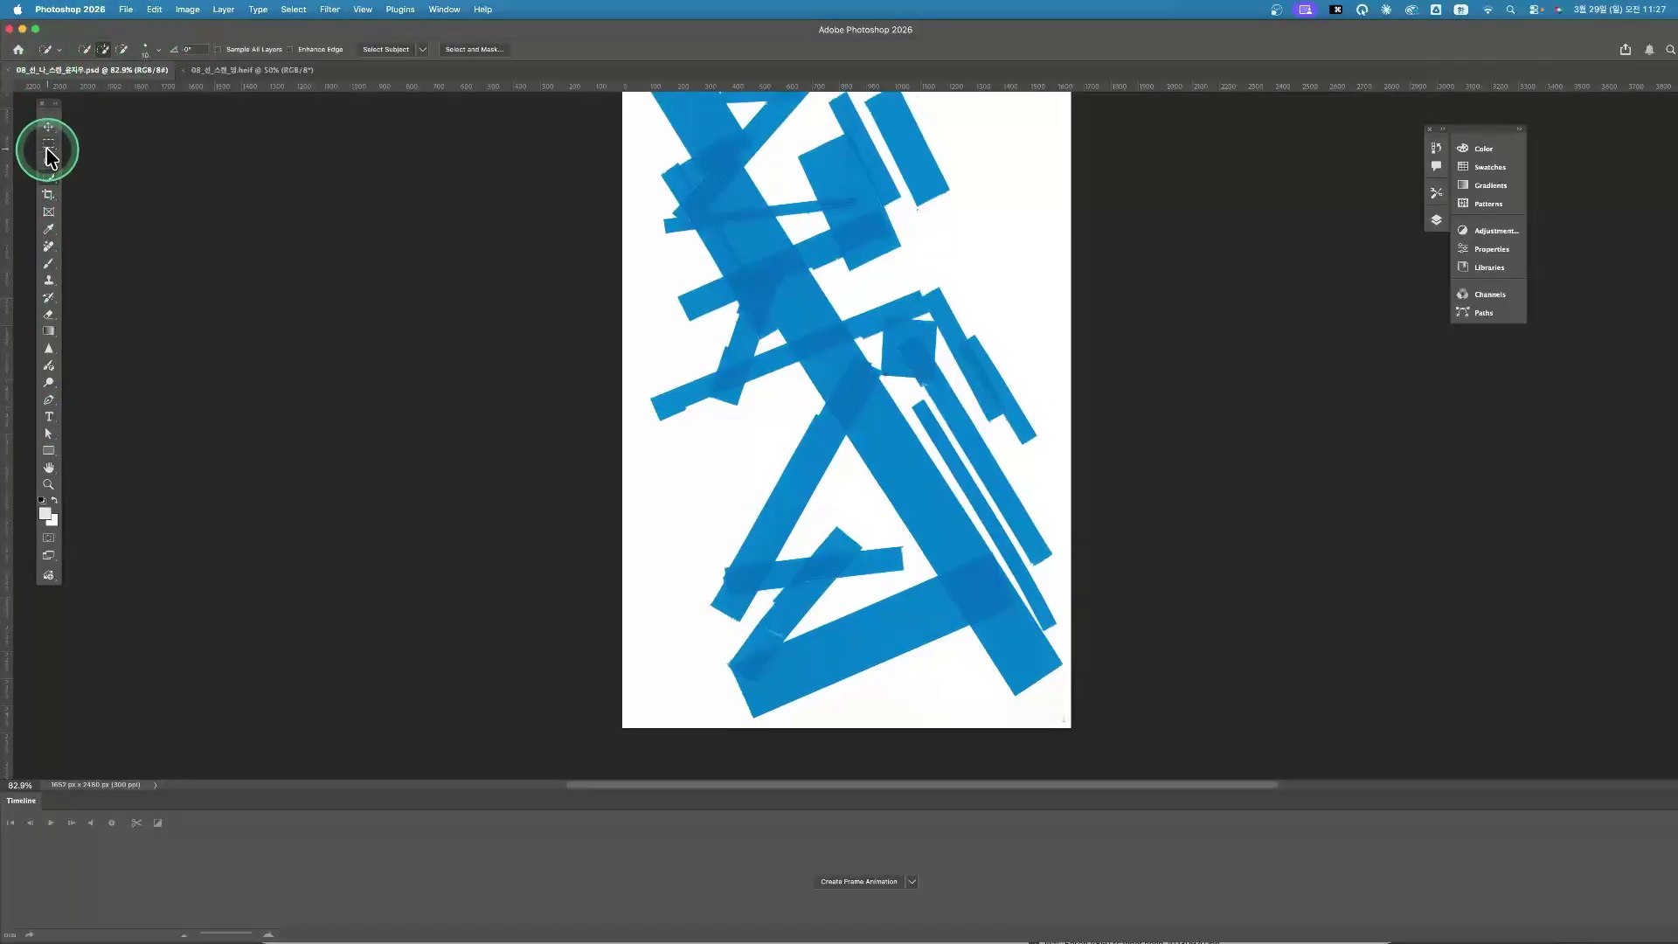
pyautogui.scroll(-2, 49, 192)
# Activate the Brush, Clone Stamp and Remove tools in turn to compare the options each one offers
pyautogui.click(49, 263)
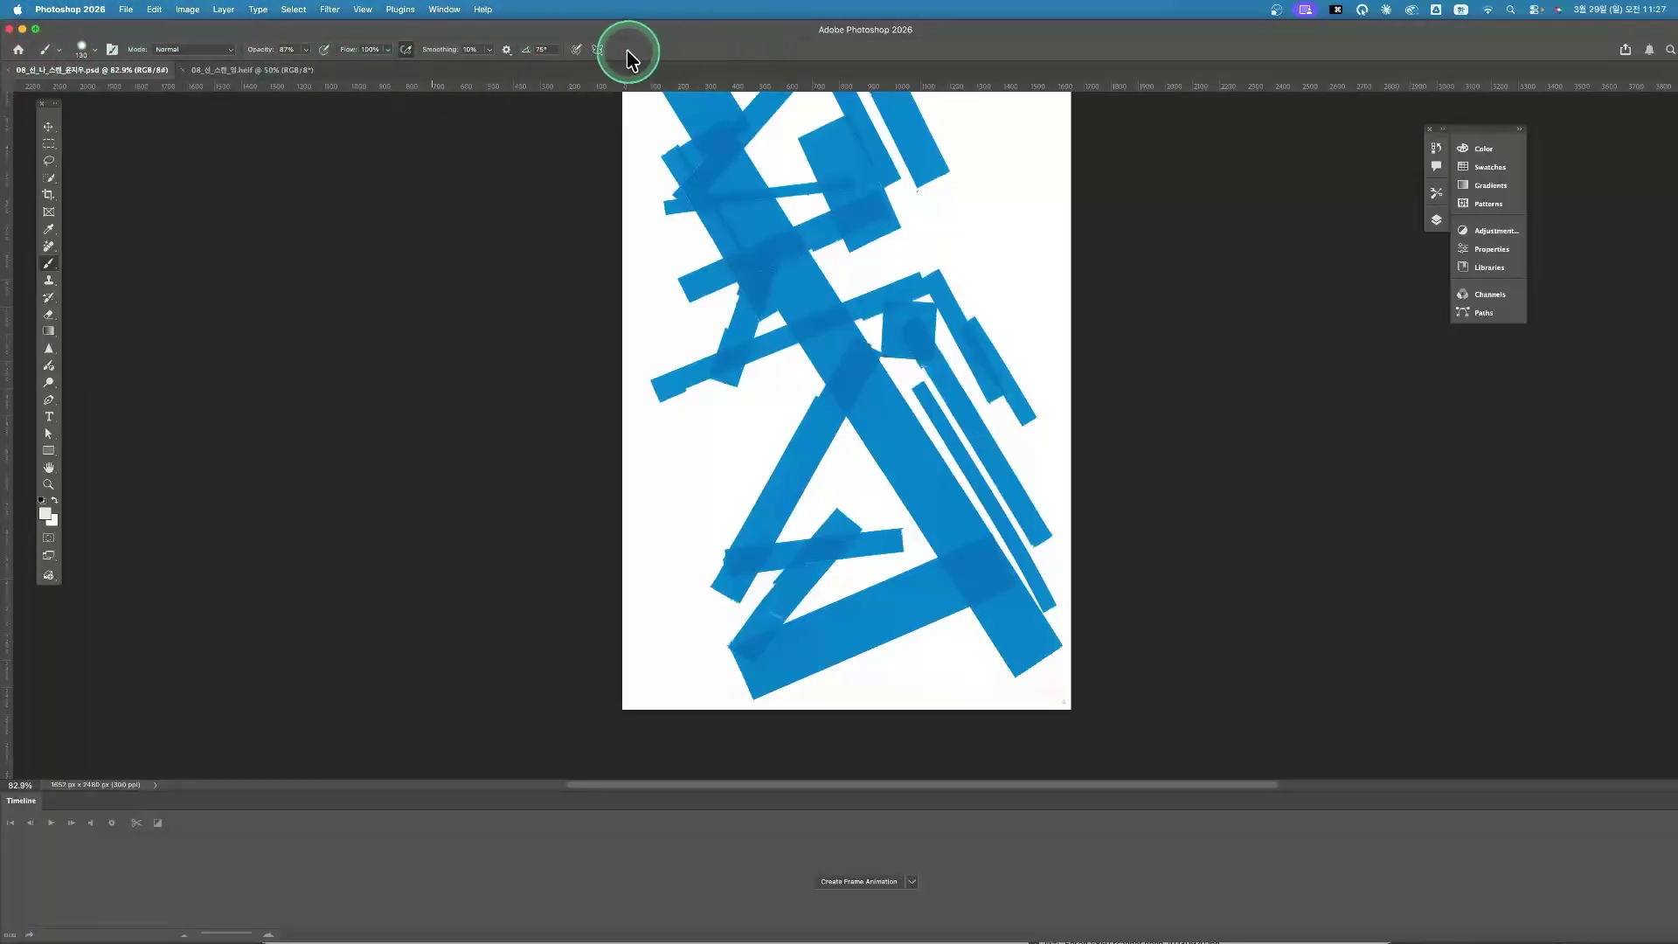
pyautogui.click(48, 281)
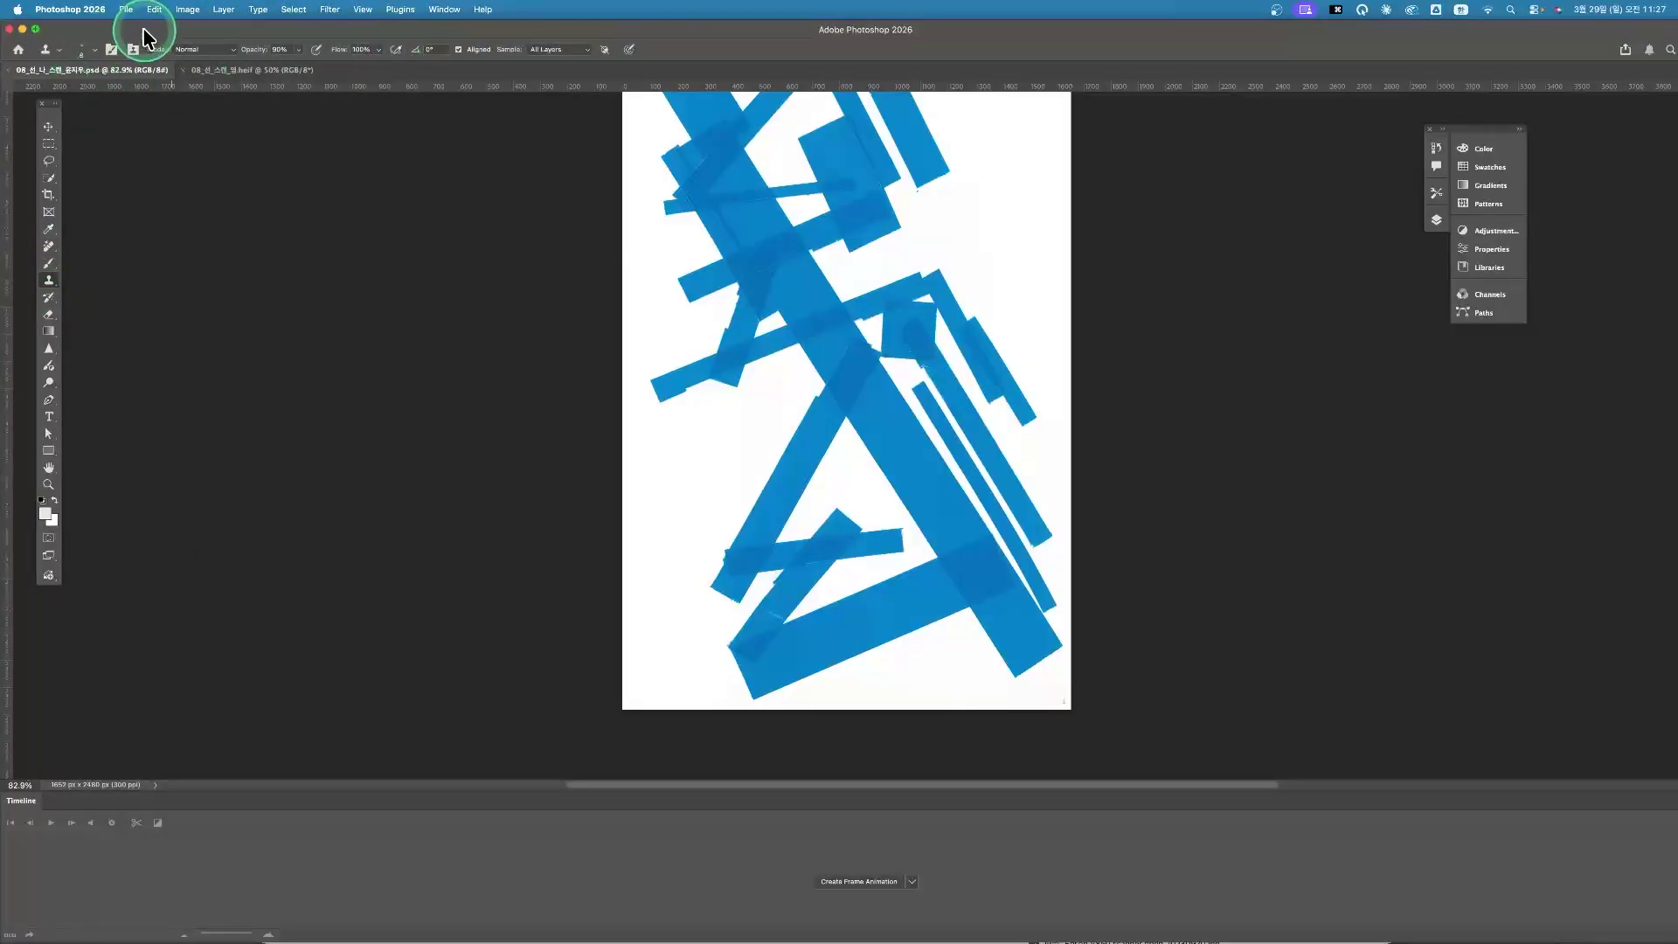
pyautogui.click(51, 268)
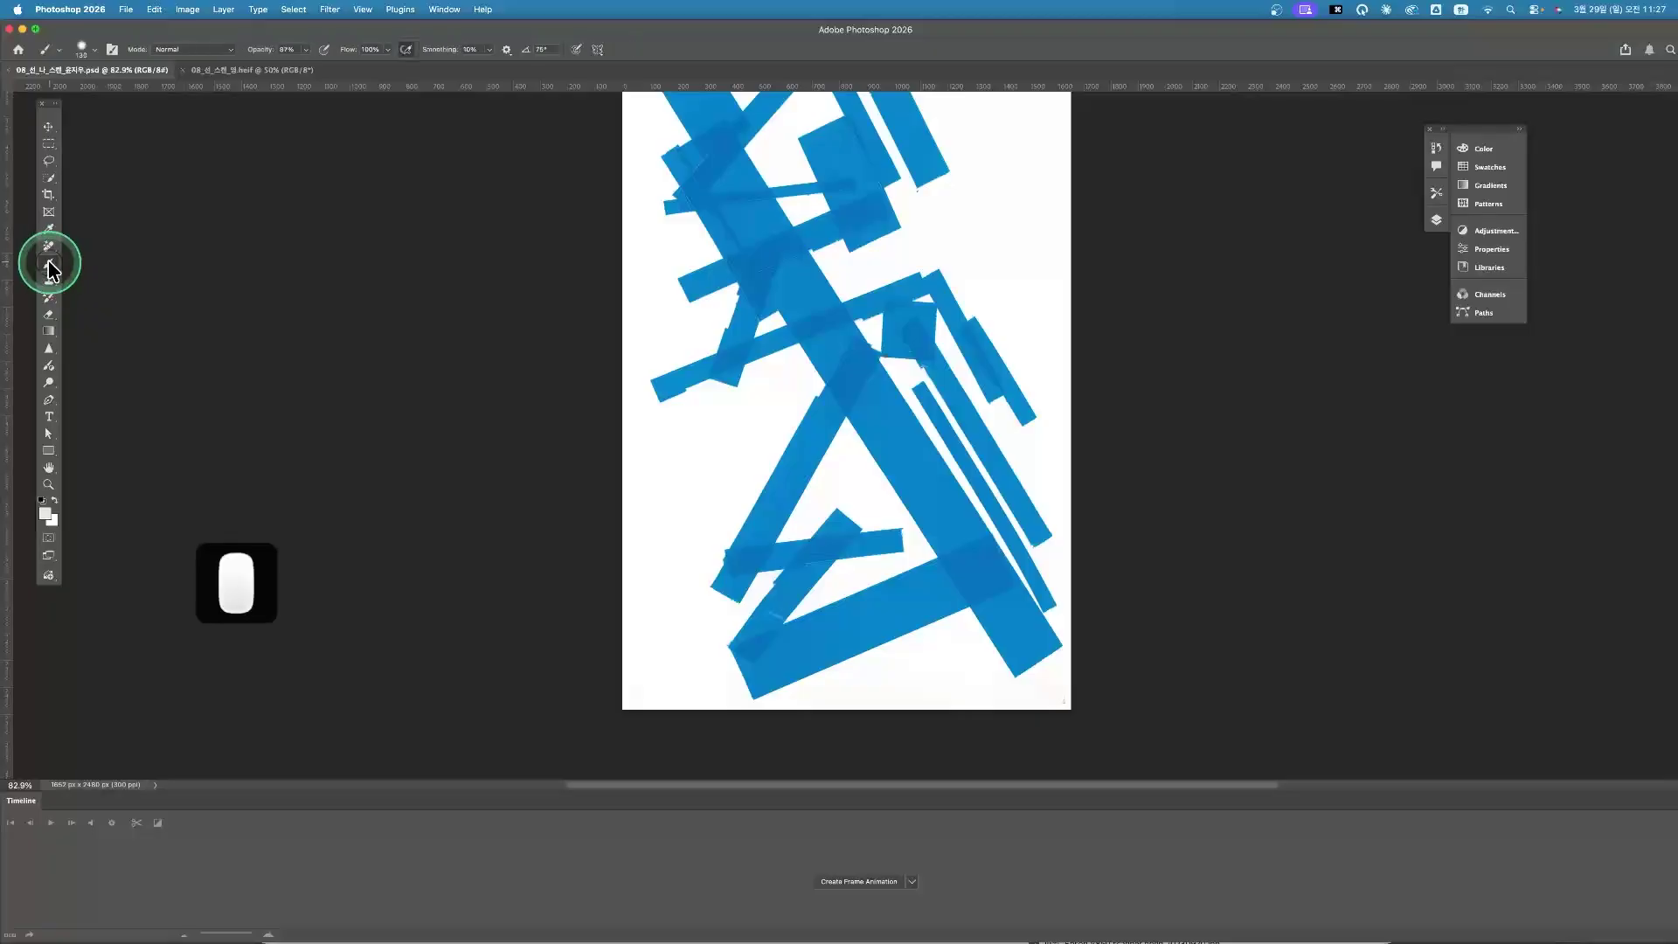
pyautogui.click(49, 247)
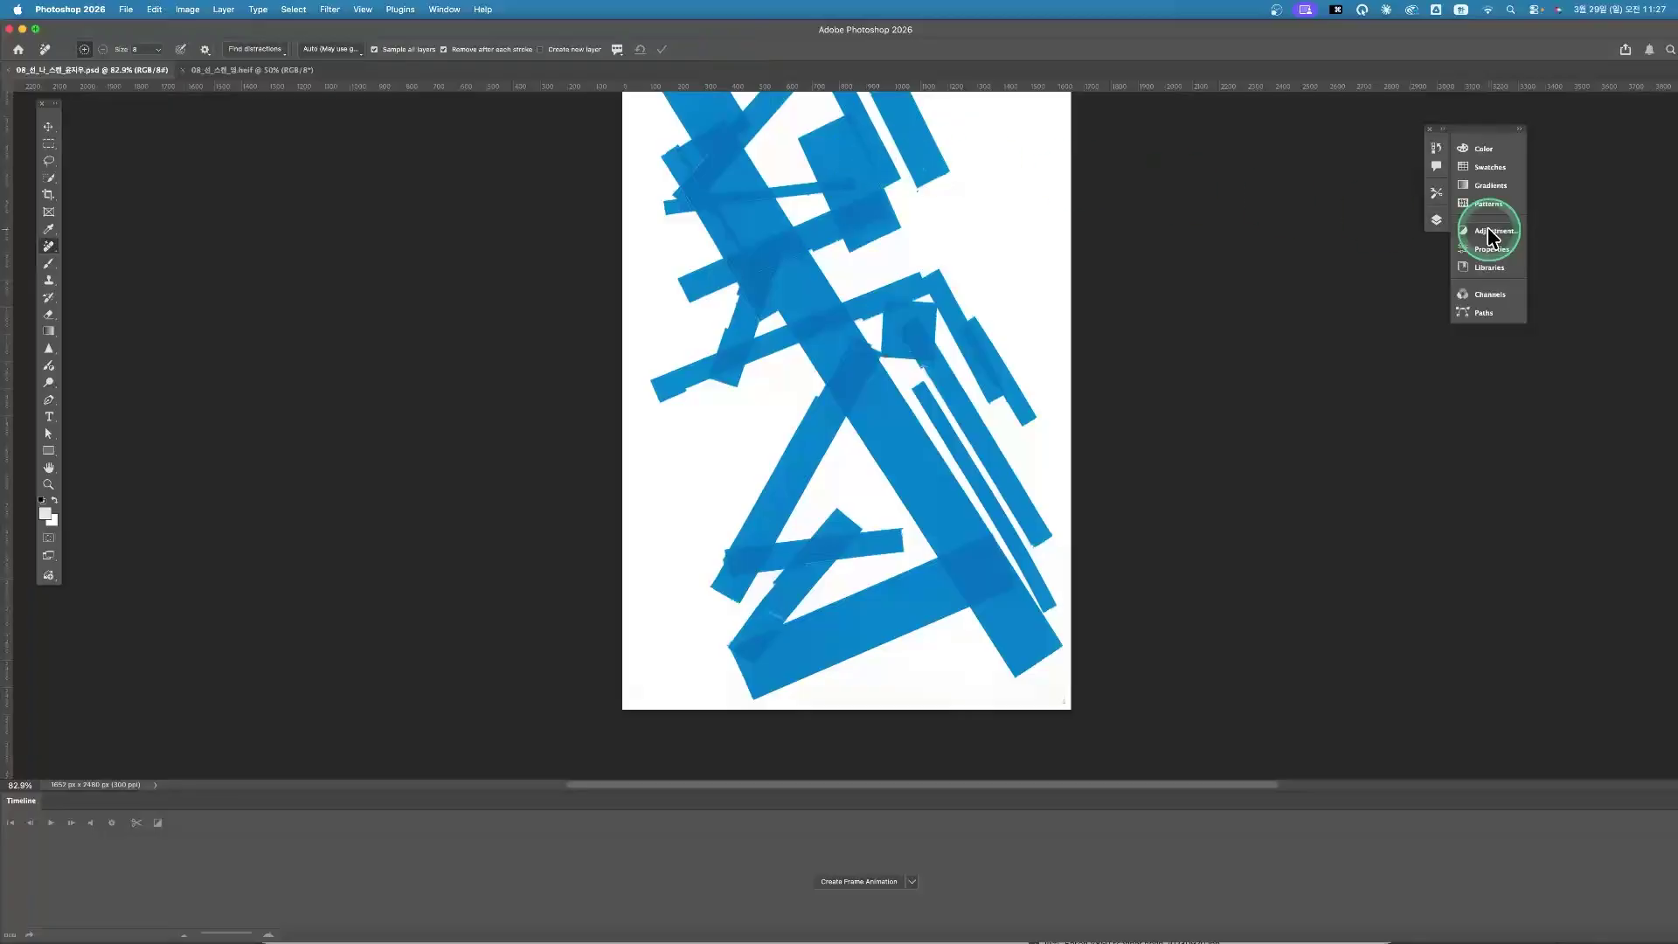
# View the Color, Swatches, Gradients and Patterns collections in turn, leaving Patterns open
pyautogui.click(1497, 151)
pyautogui.click(1496, 167)
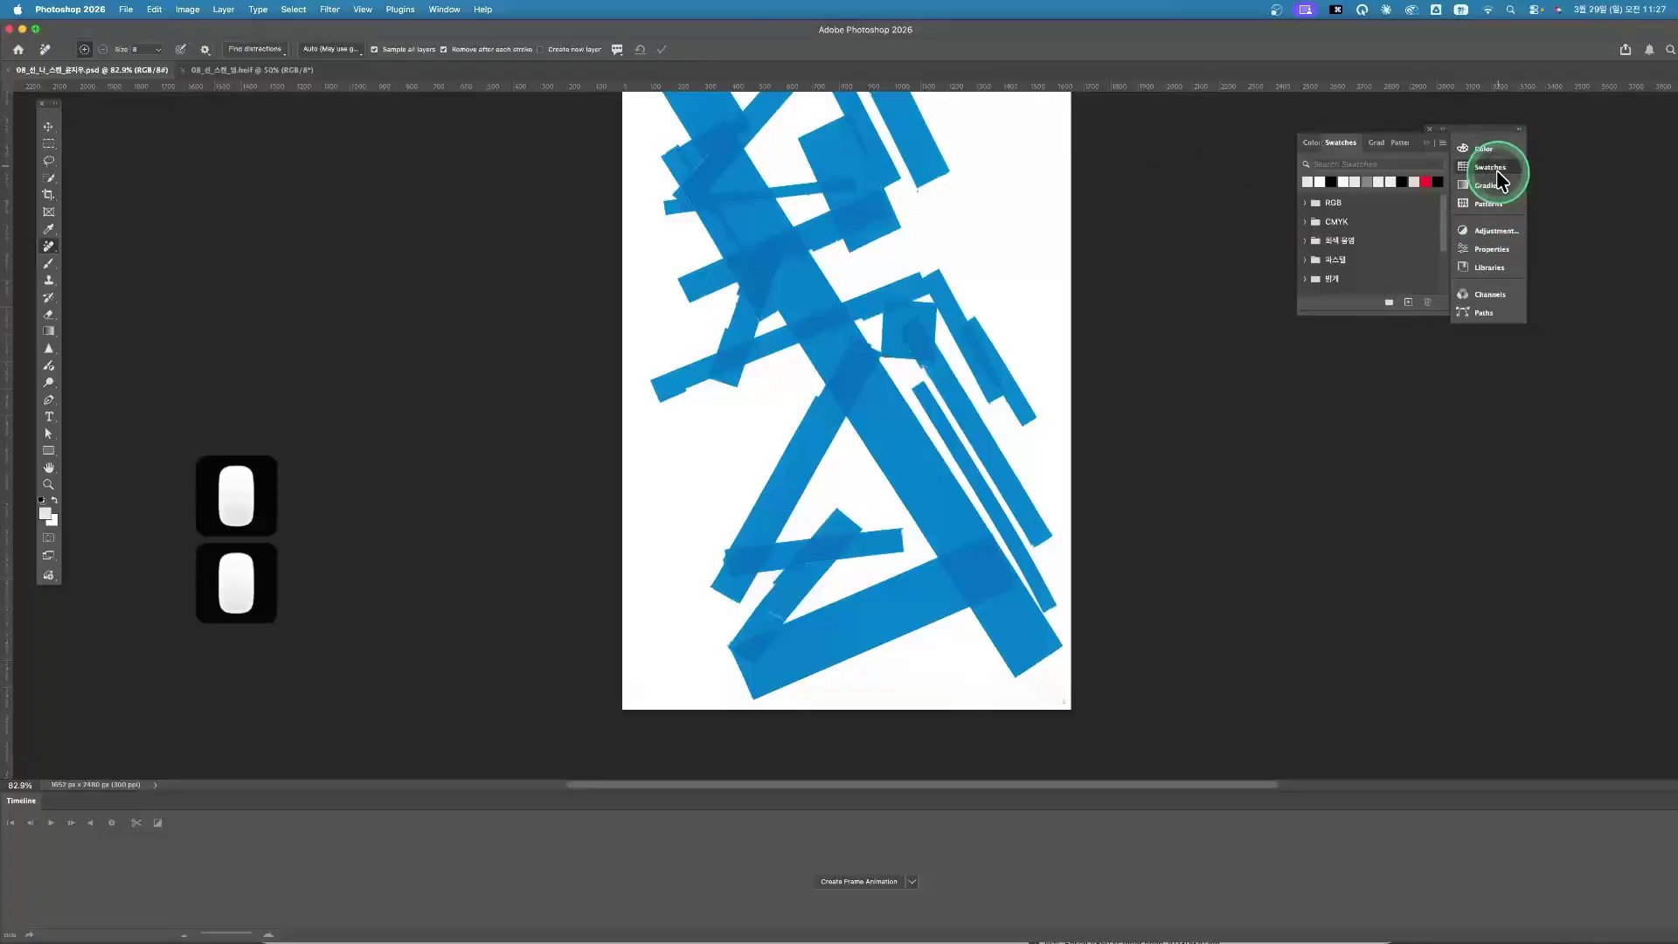
pyautogui.click(1491, 185)
pyautogui.click(1488, 203)
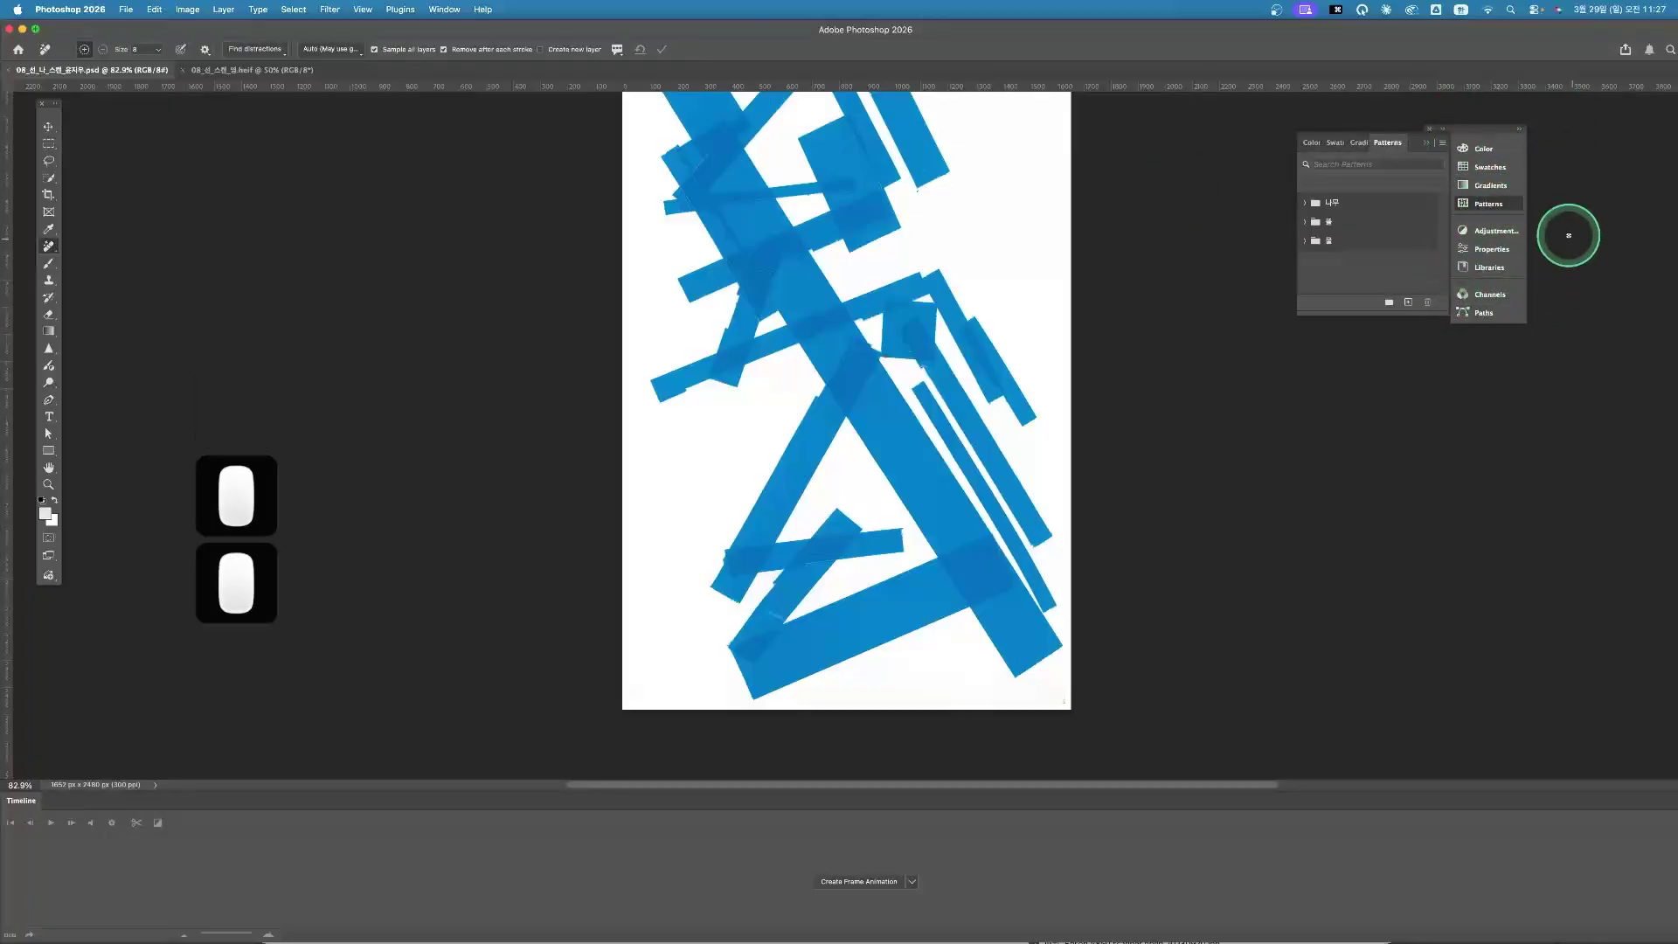
# Look through the available Window, File, Edit, Image, Layer, Type and application commands without running any
pyautogui.click(446, 9)
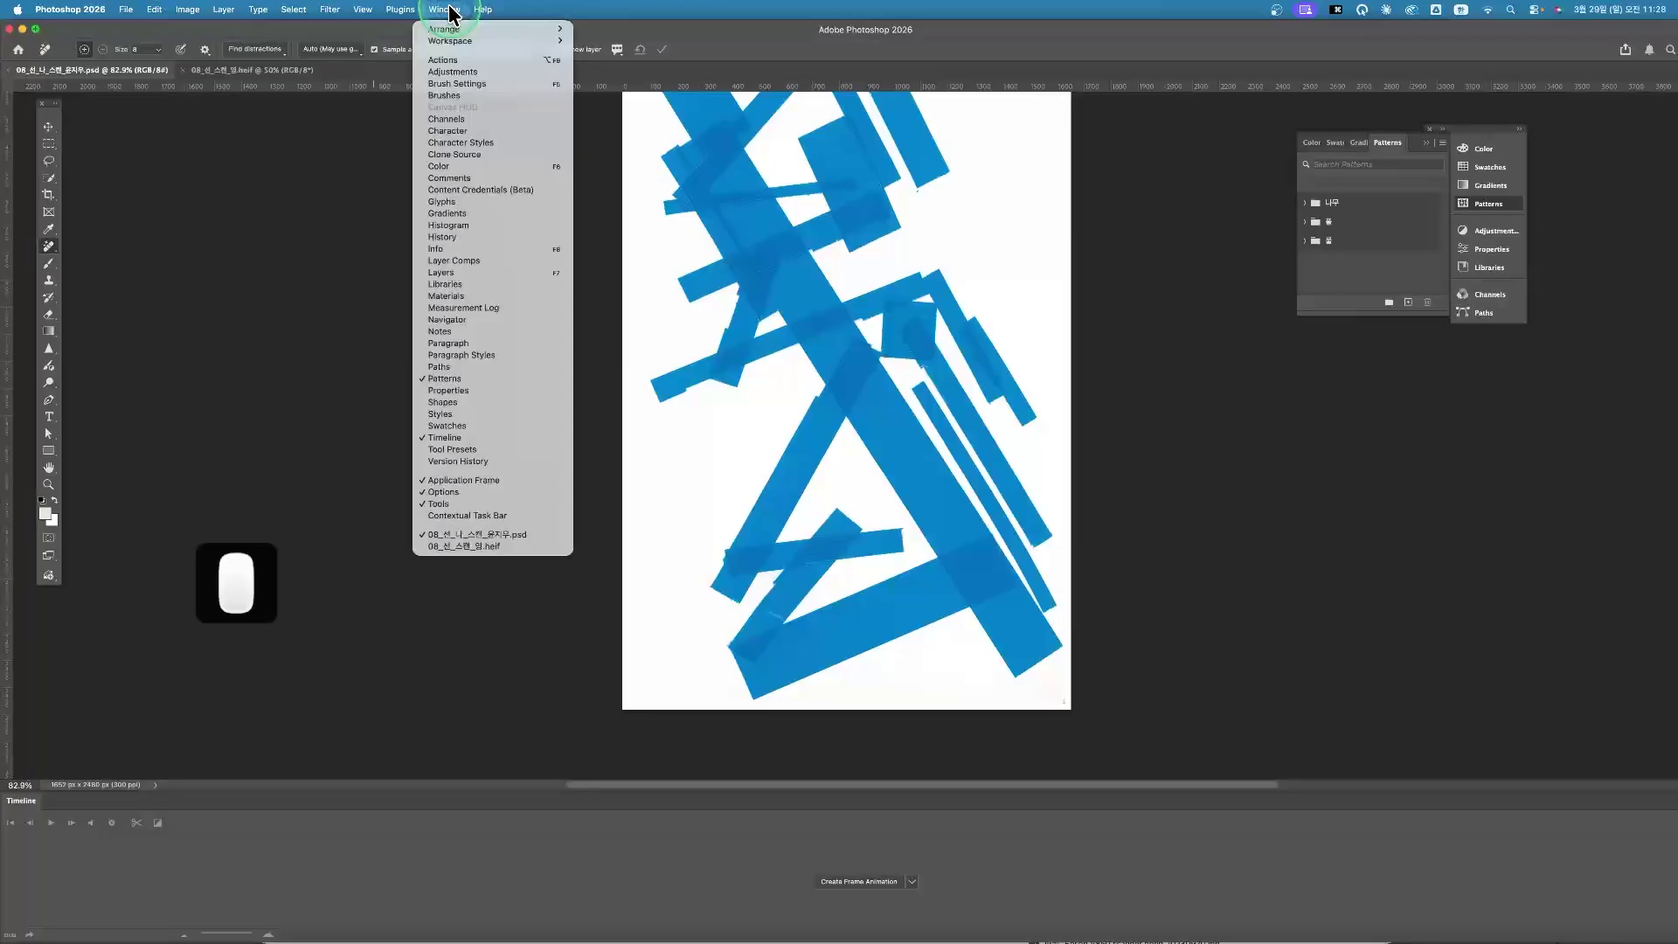
pyautogui.click(448, 11)
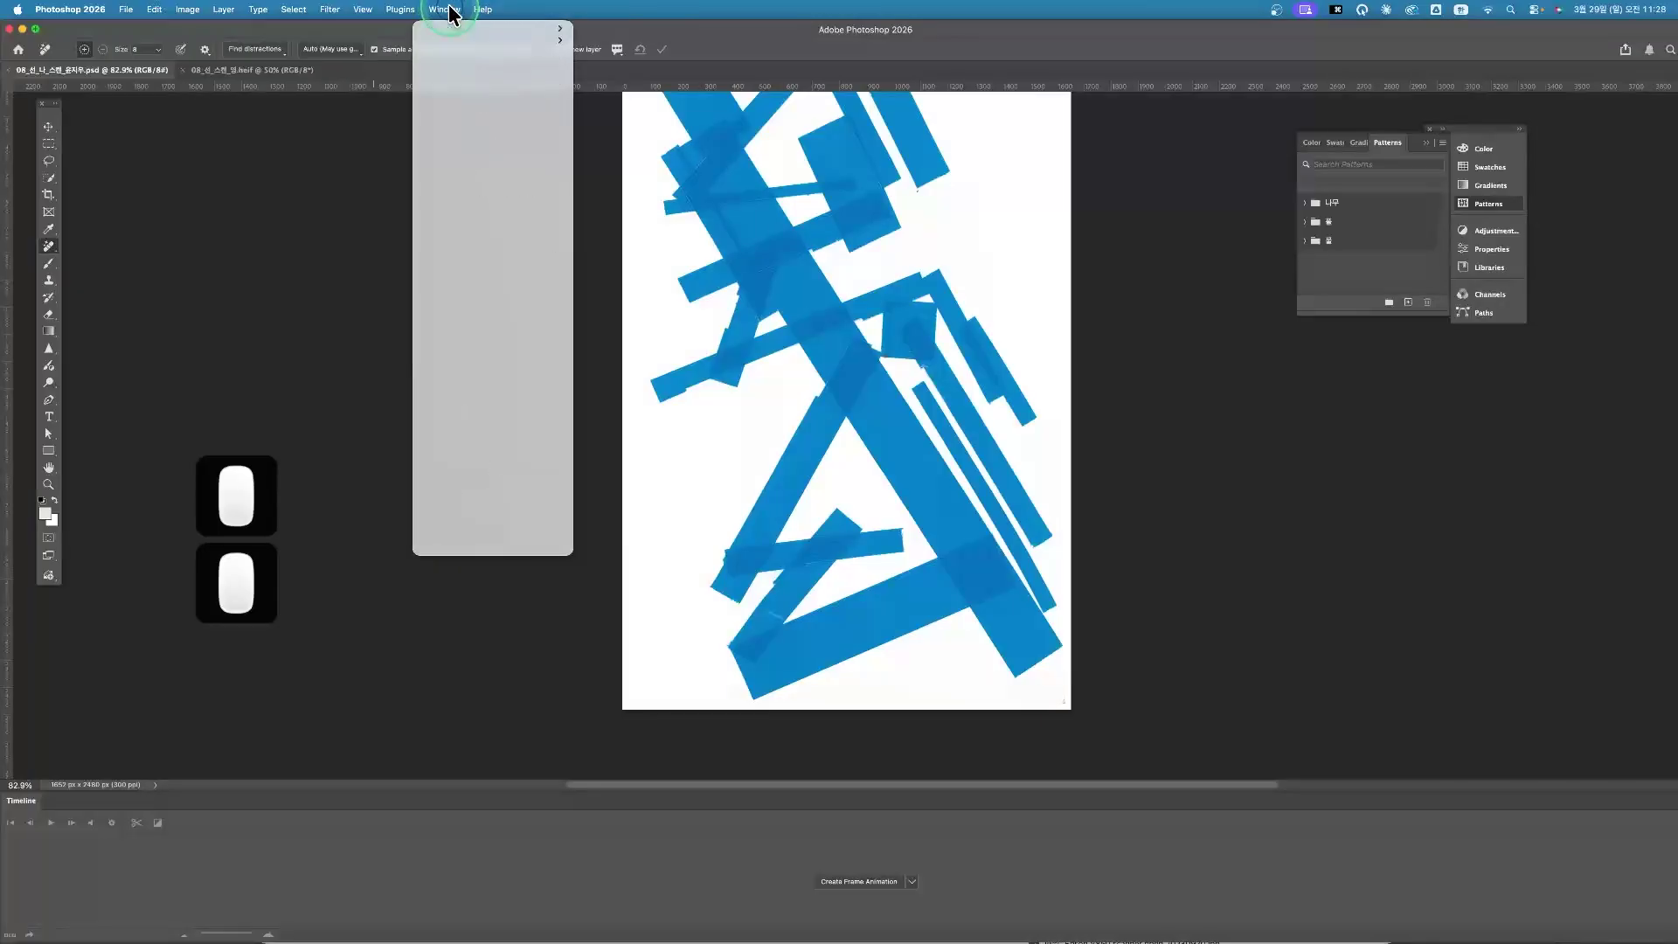
pyautogui.click(128, 10)
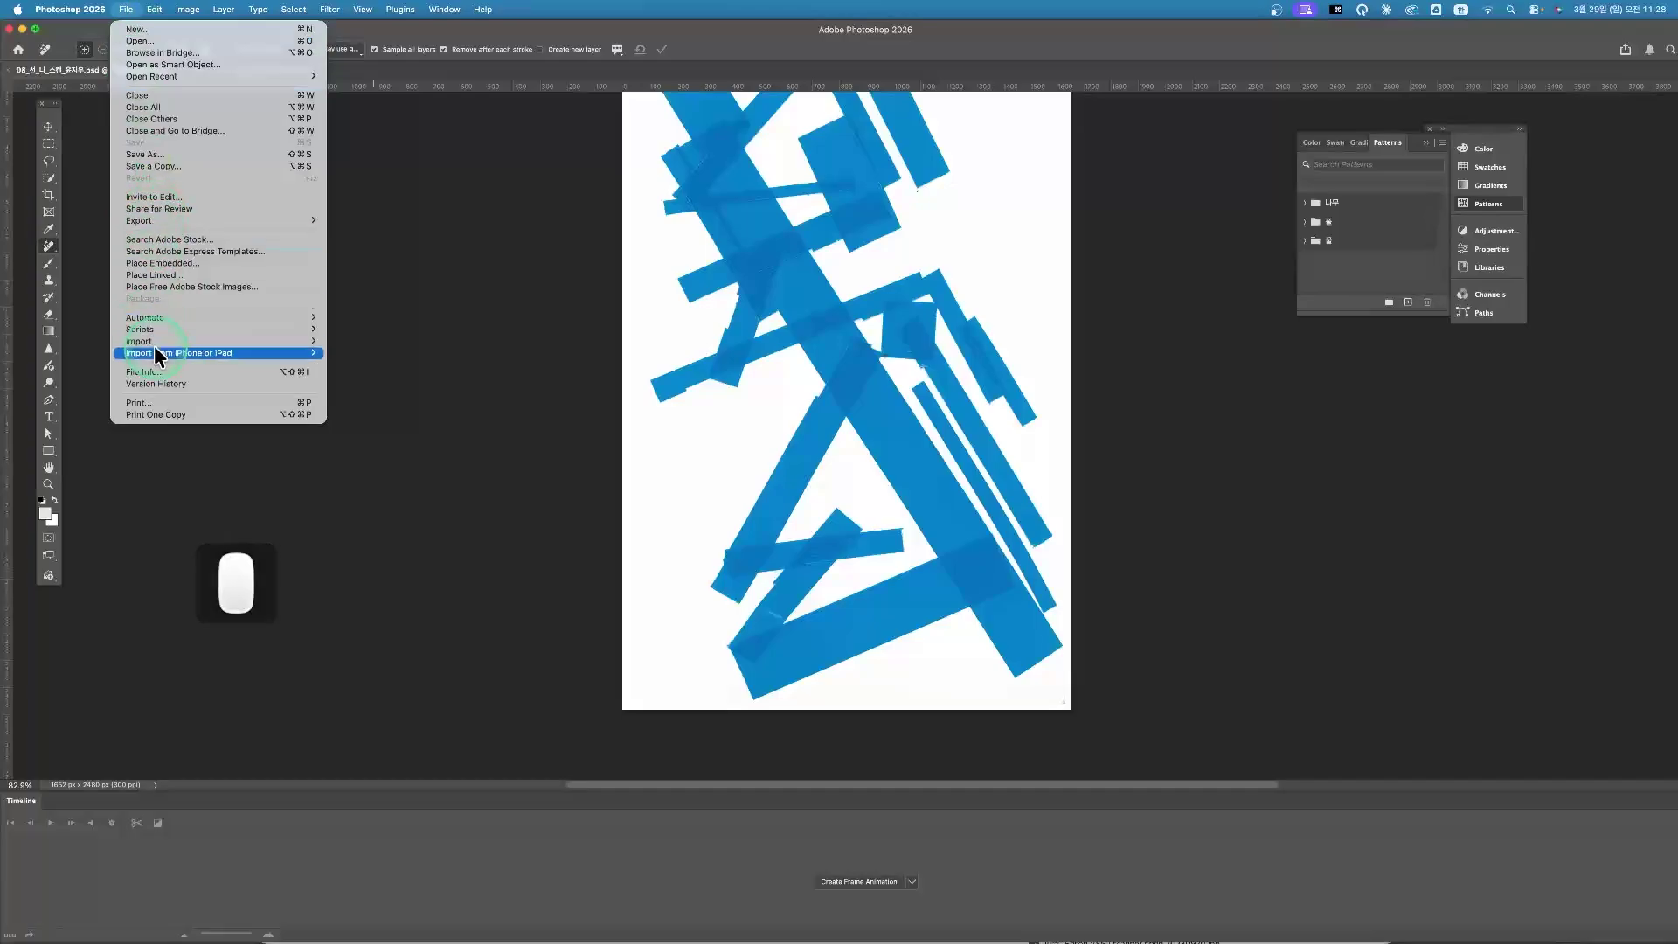
pyautogui.click(154, 12)
pyautogui.click(189, 10)
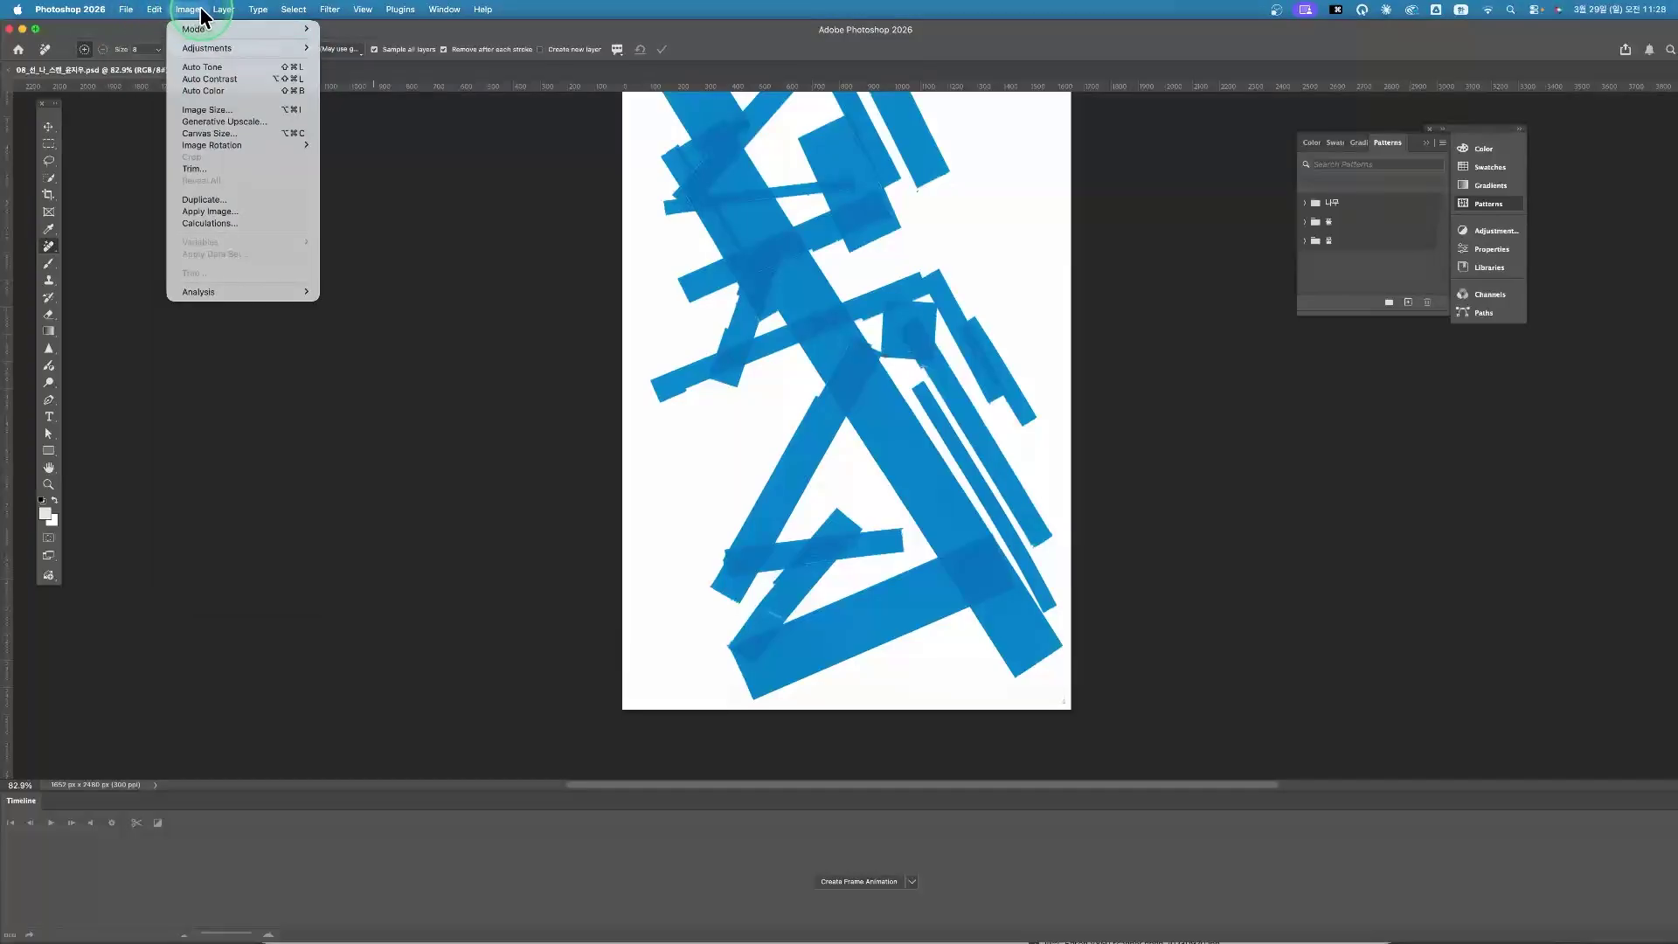
pyautogui.click(224, 9)
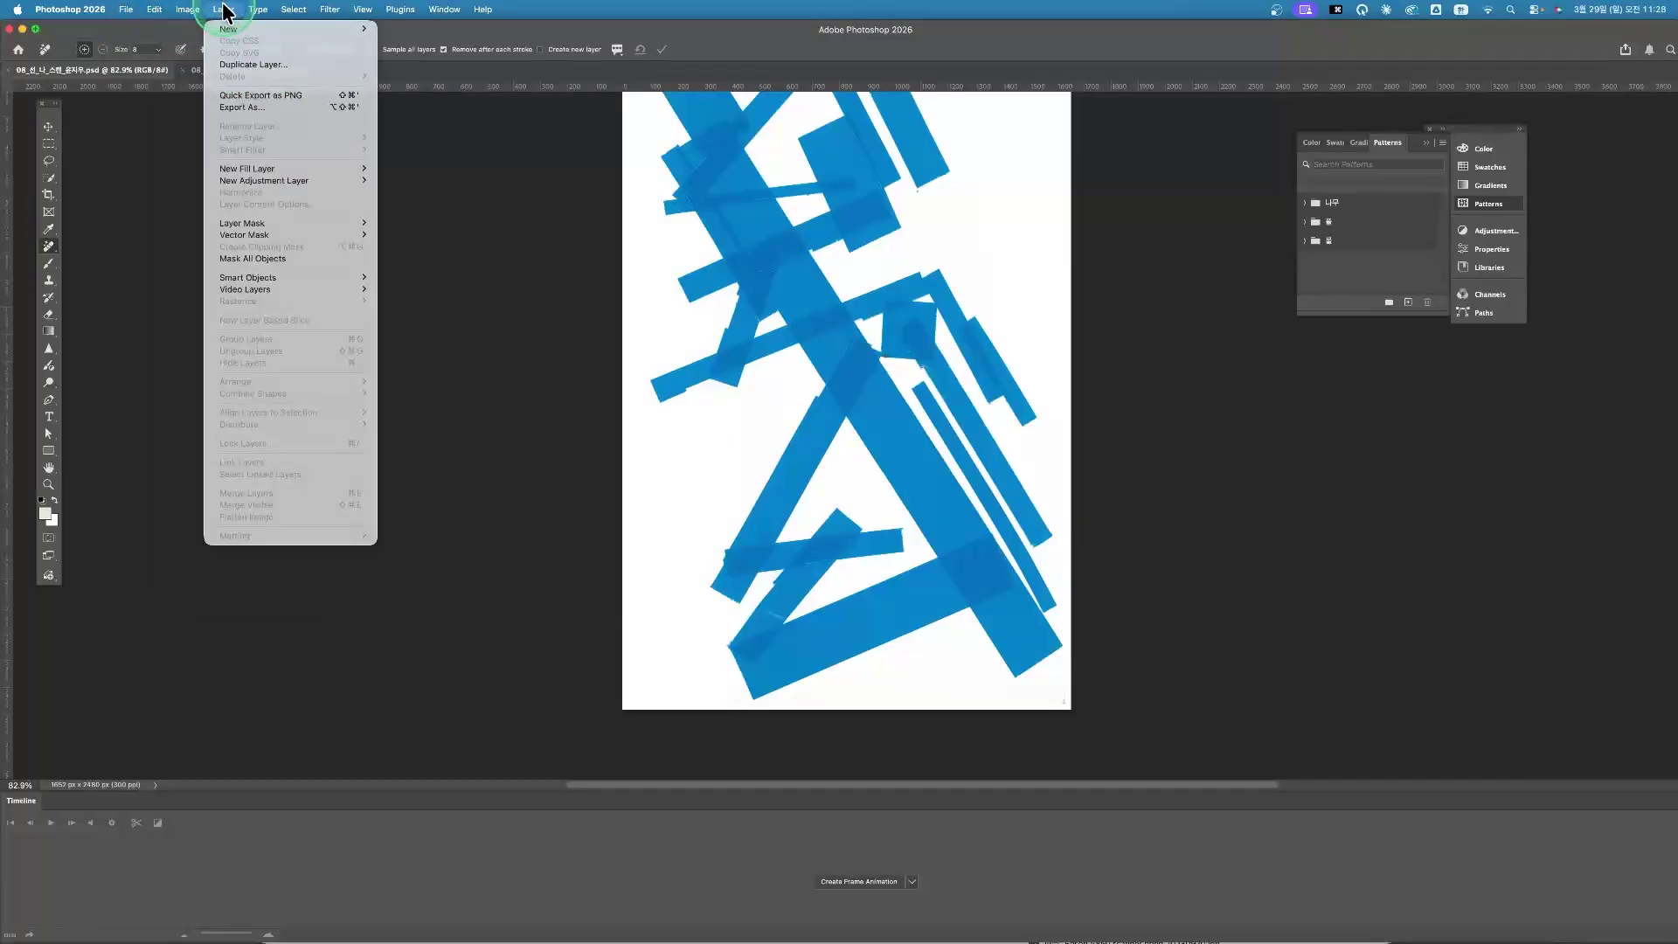
pyautogui.click(265, 11)
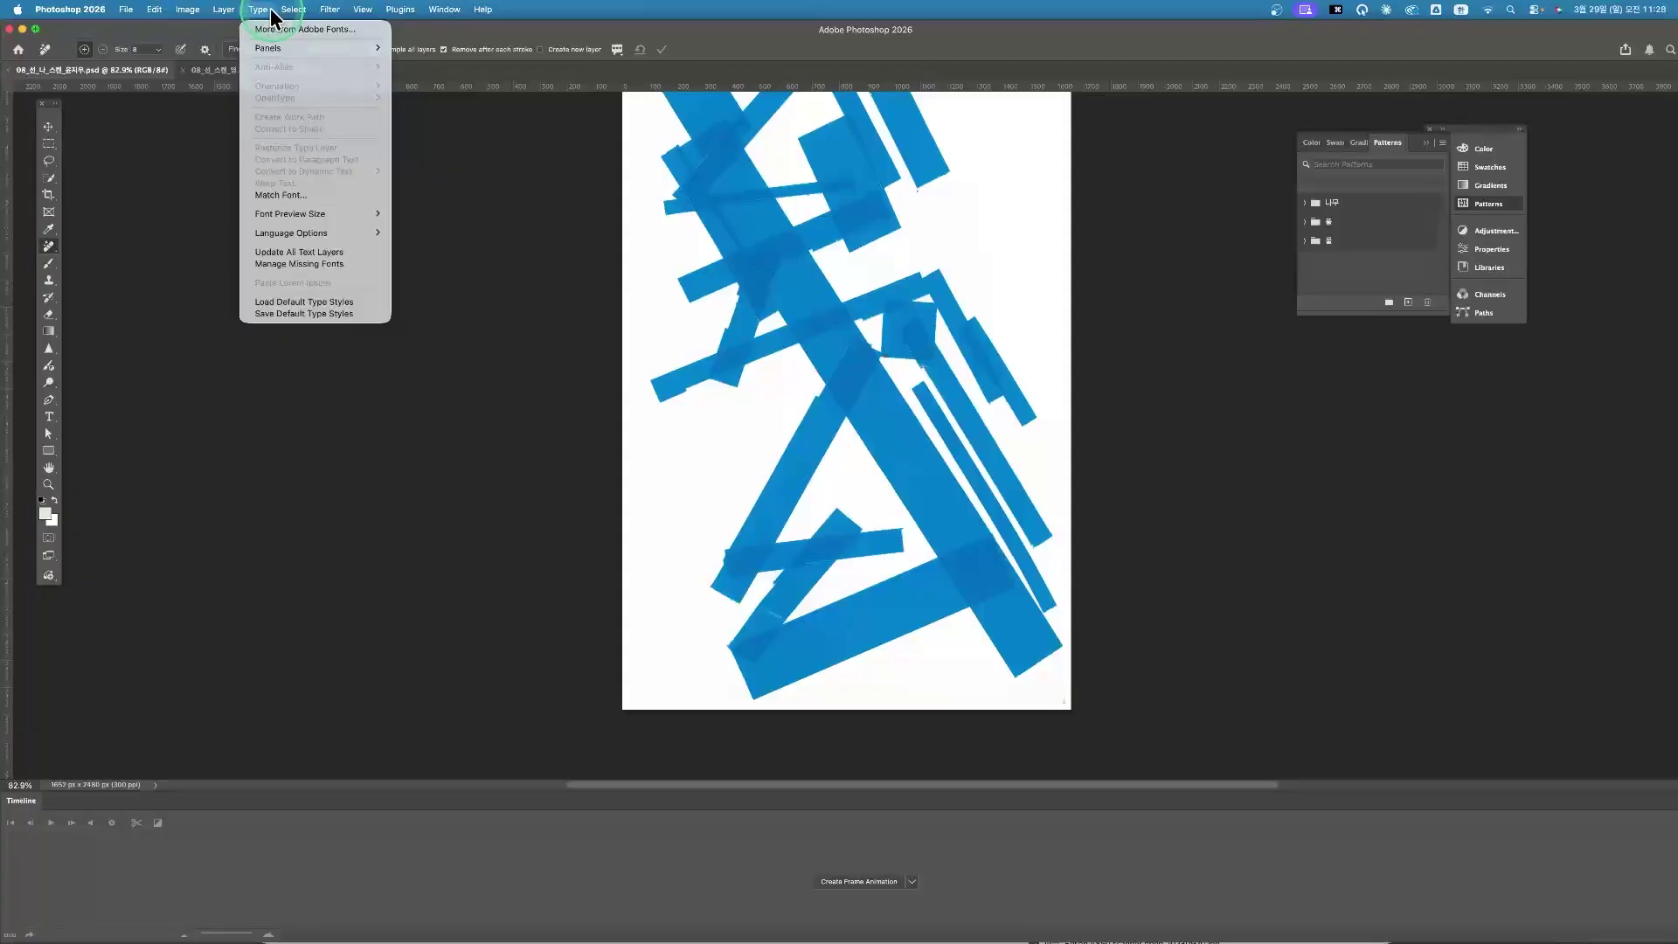
pyautogui.click(229, 11)
pyautogui.click(256, 10)
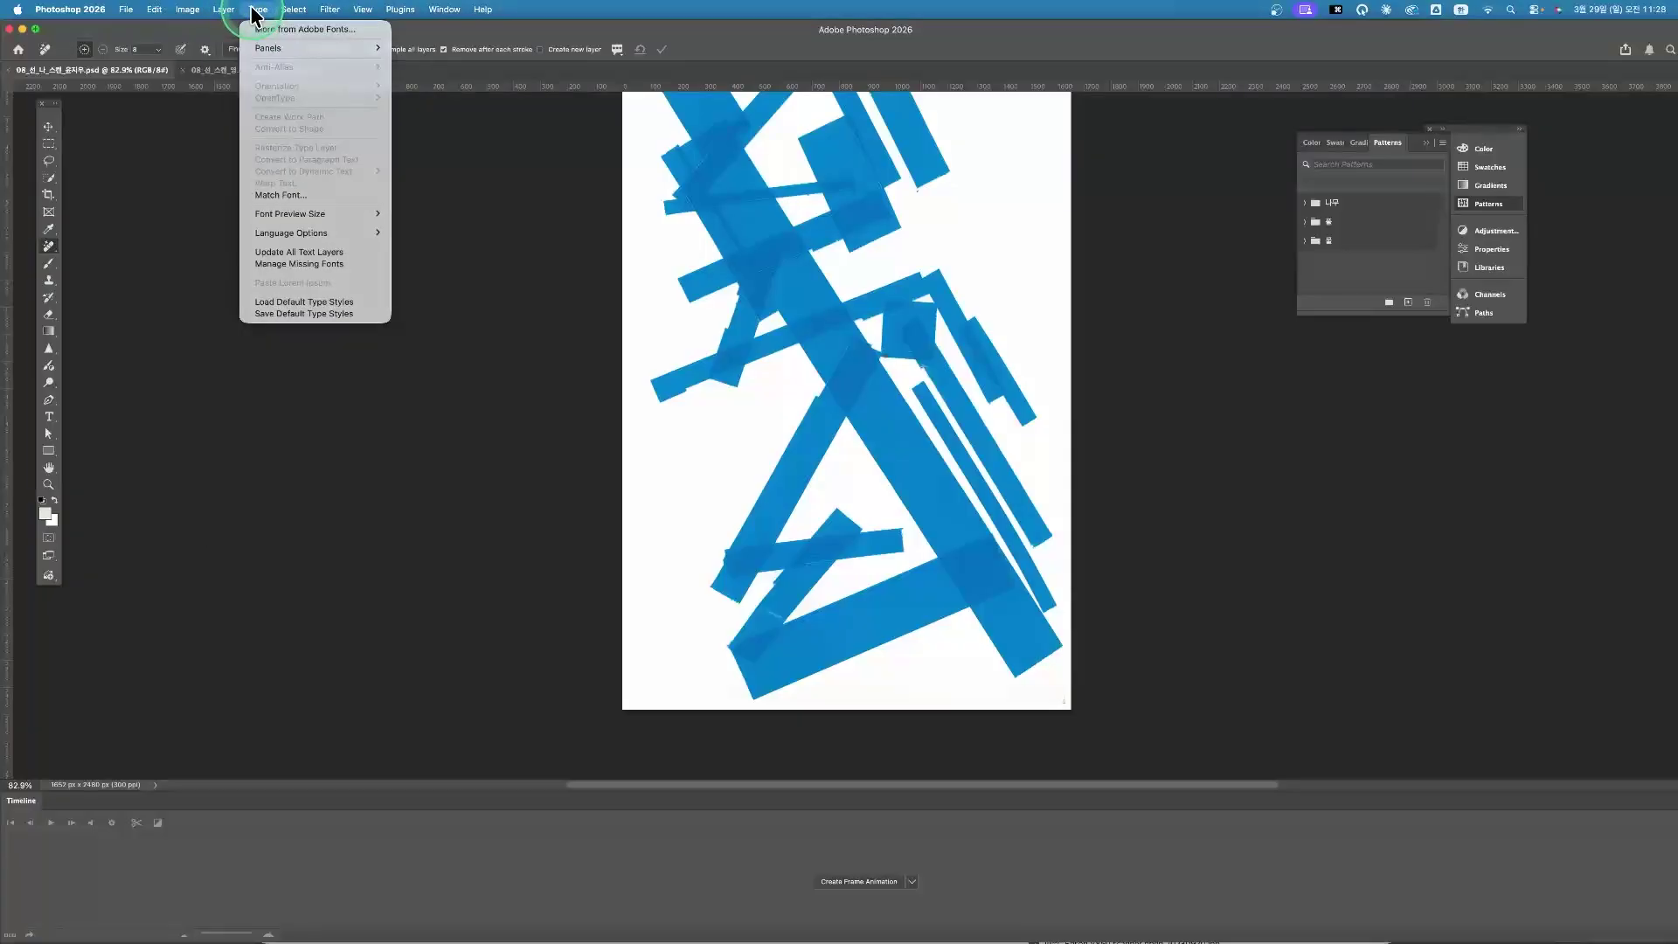
pyautogui.click(63, 11)
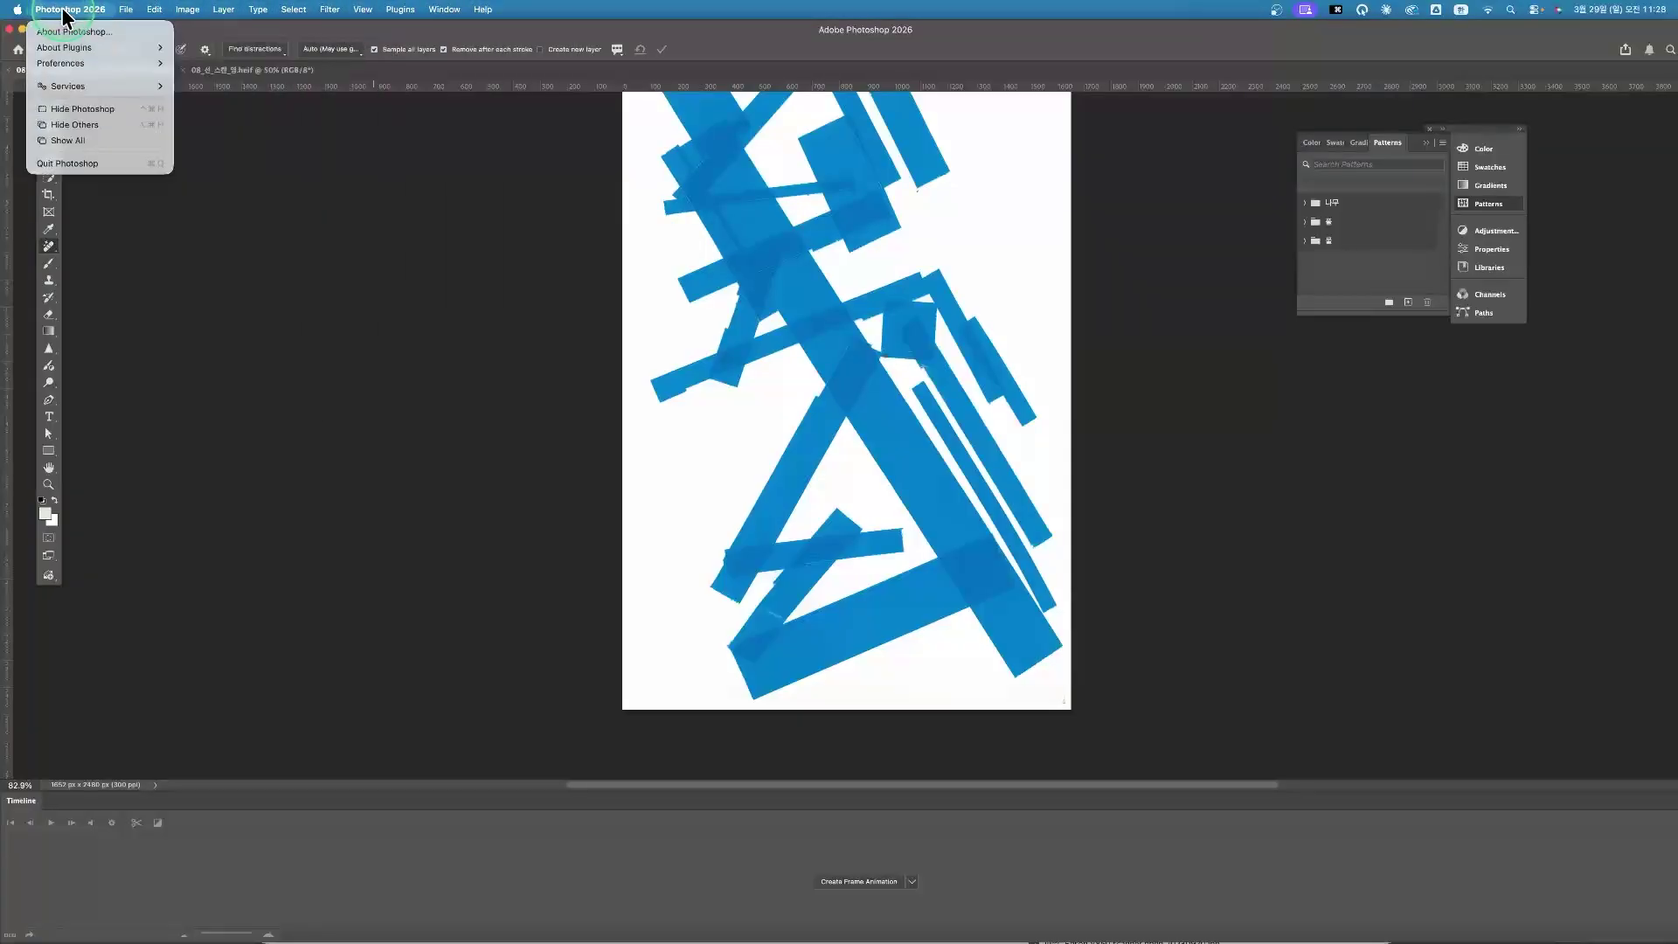
pyautogui.click(553, 7)
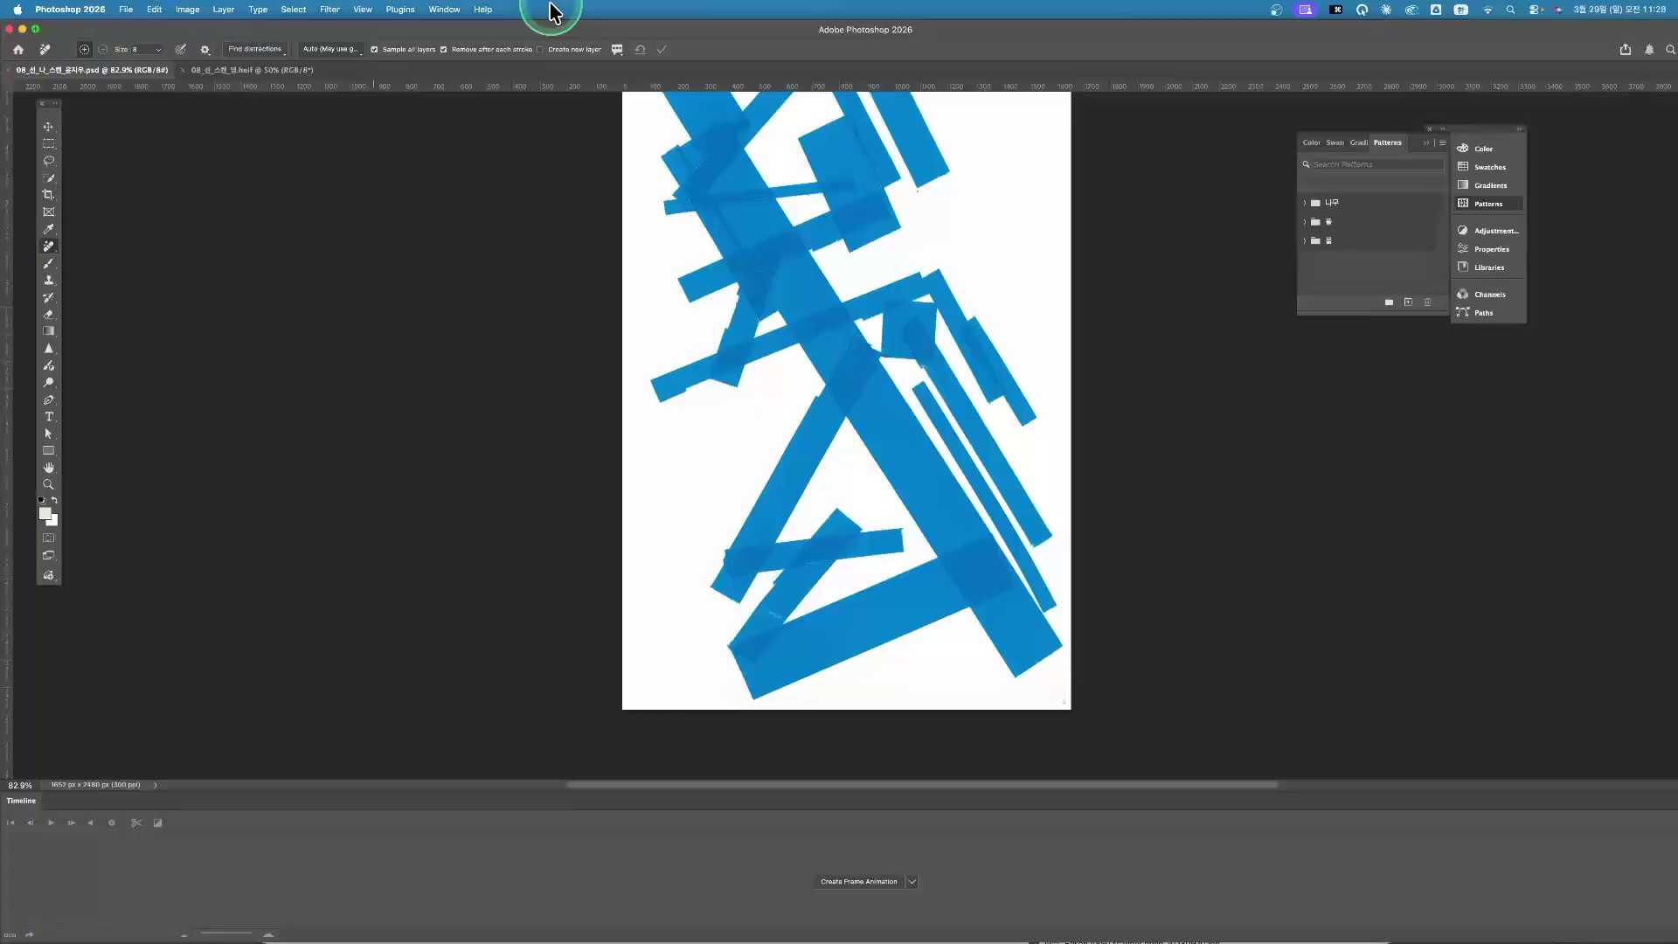
pyautogui.click(781, 249)
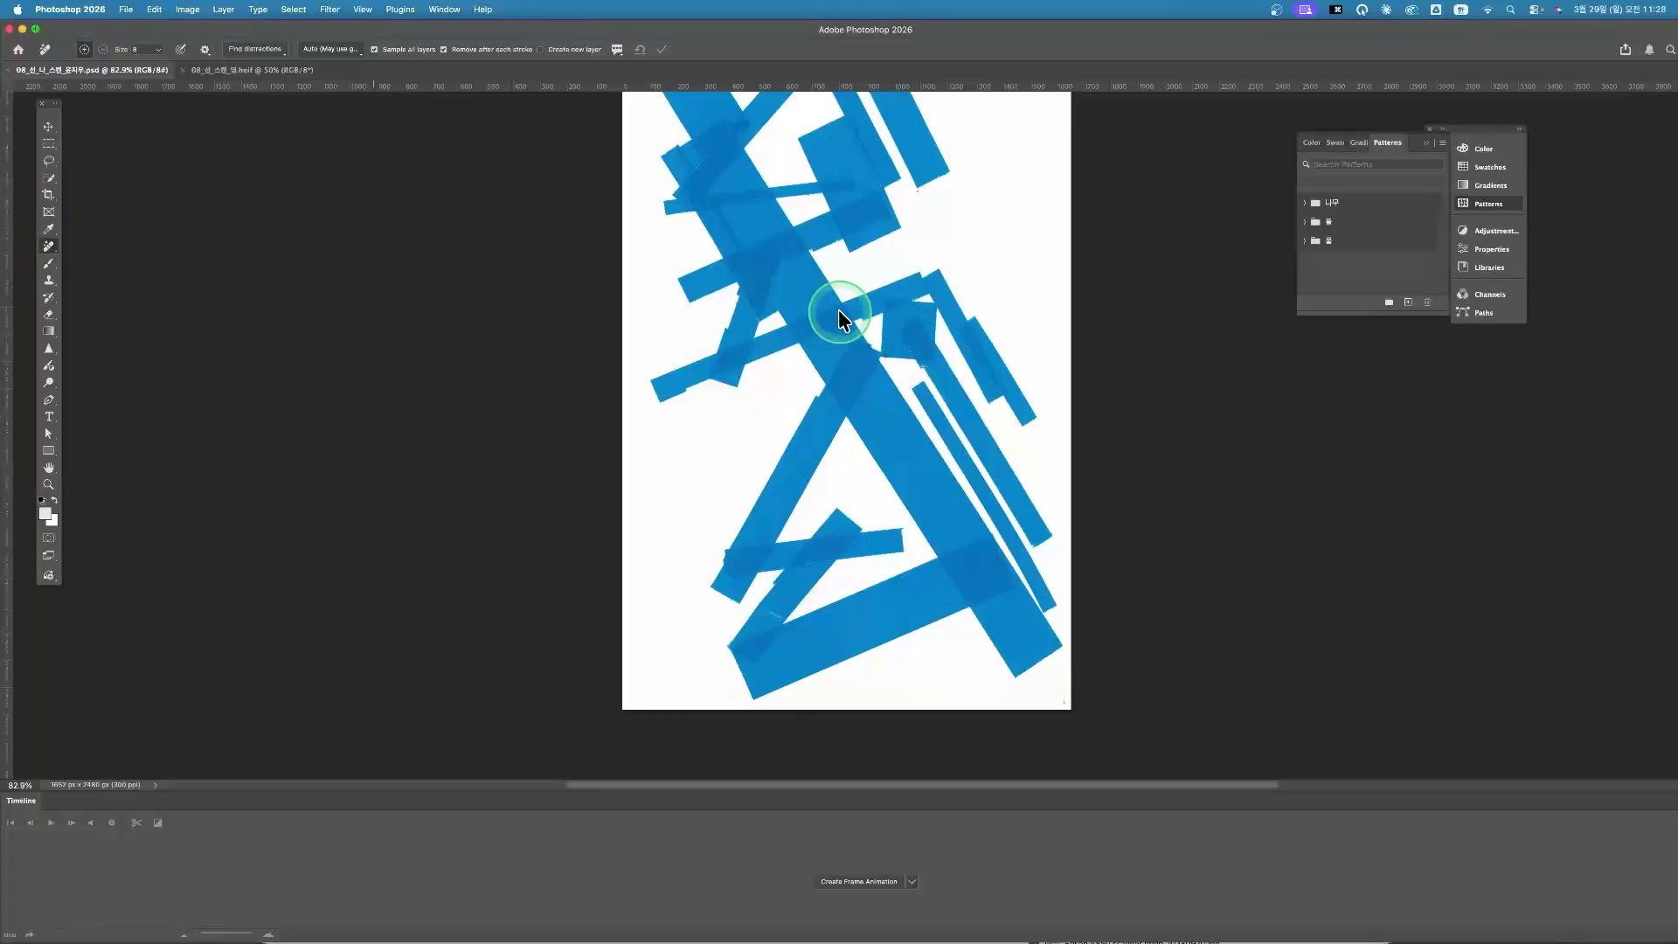
pyautogui.click(48, 142)
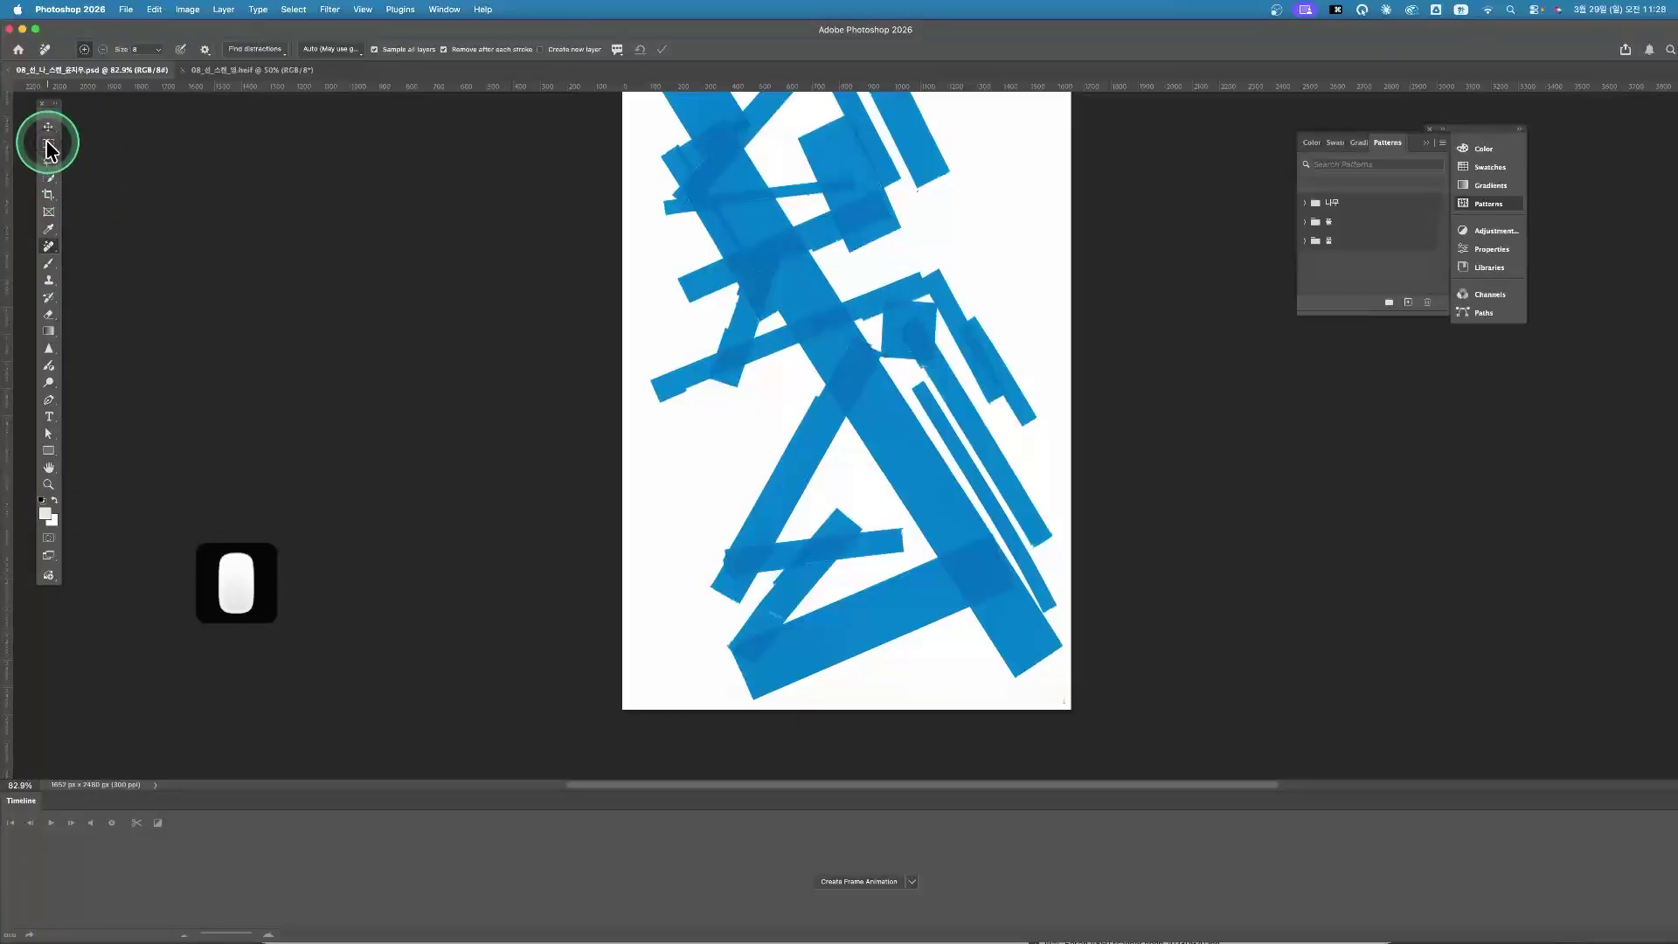
pyautogui.scroll(5, 951, 232)
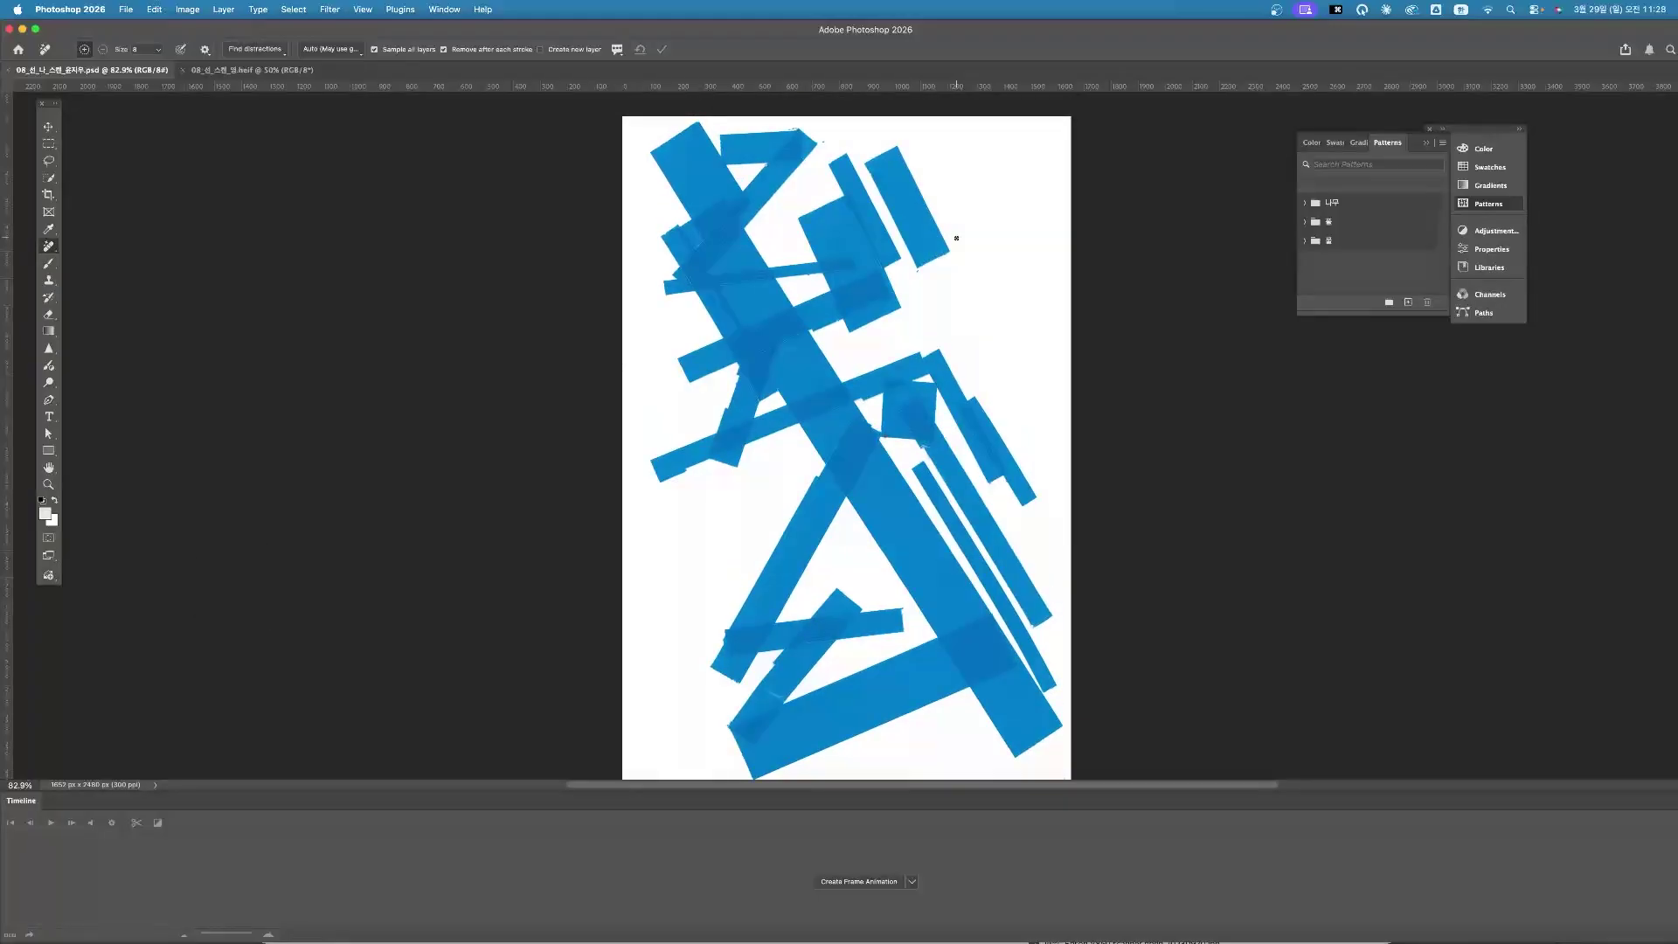
pyautogui.scroll(-1, 964, 245)
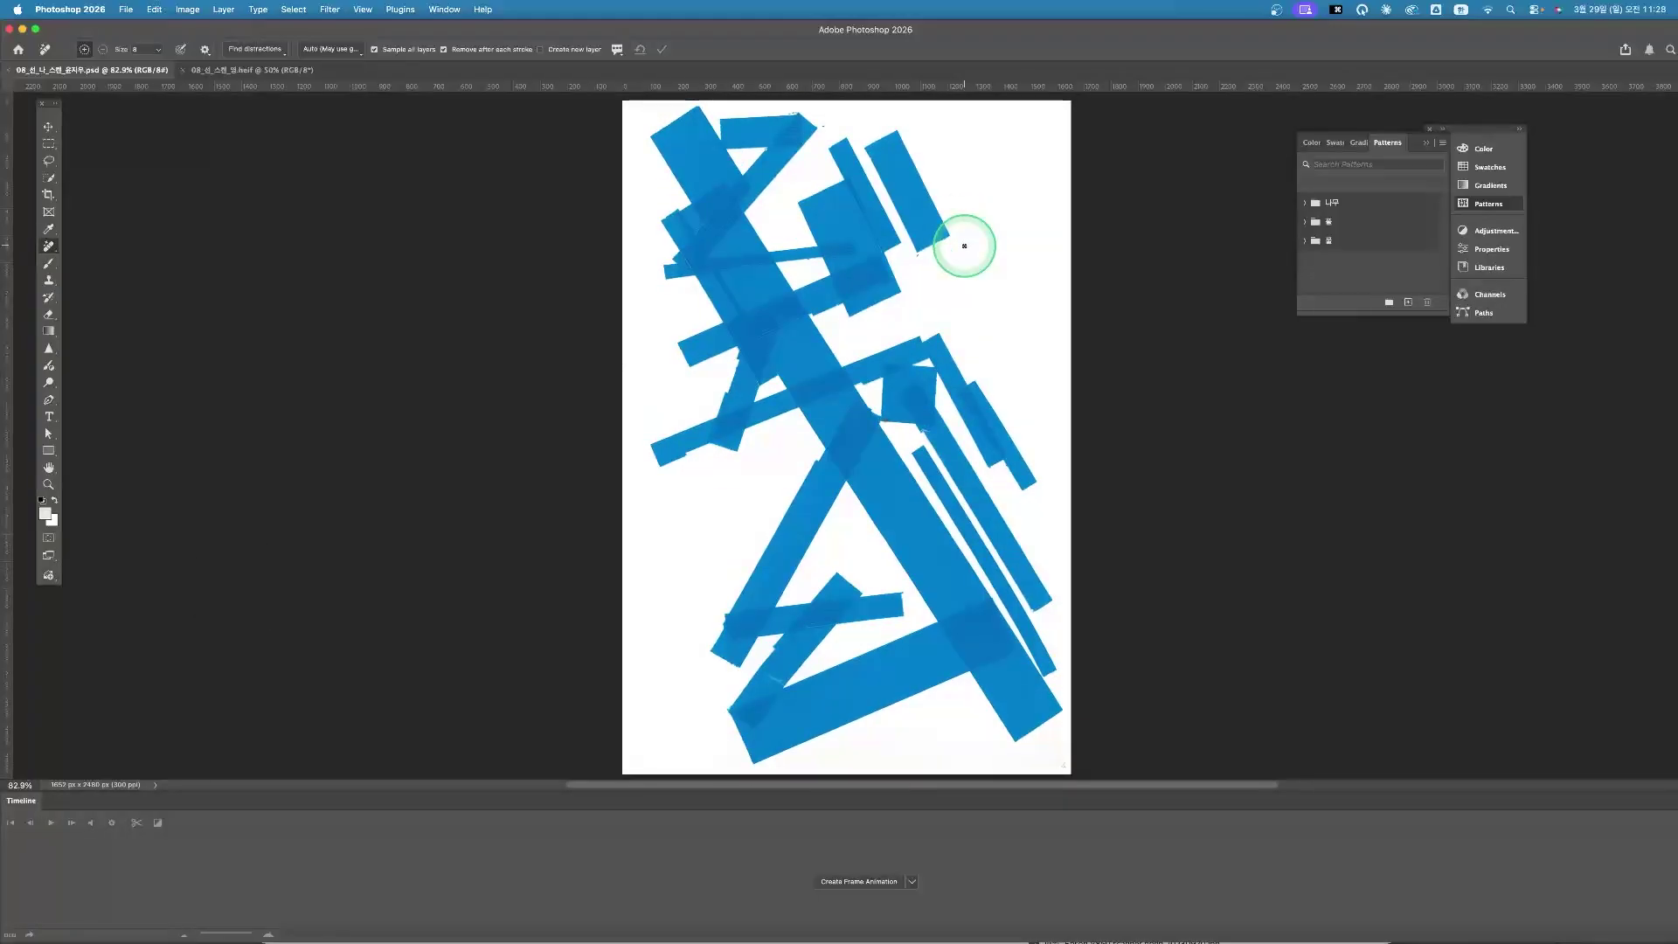